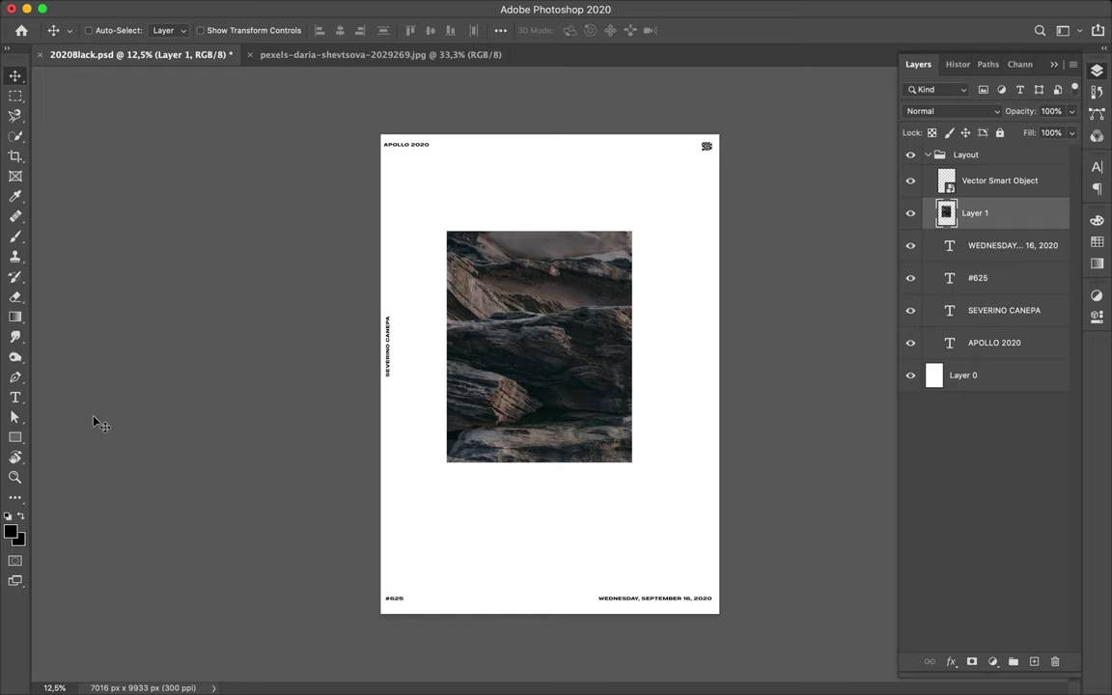
Step: Place the rock photo layer below the APOLLO 2020 text layers and nudge it slightly right
{"action": "mouse_move", "coordinate": [970, 210]}
{"action": "left_mouse_down"}
{"action": "mouse_move", "coordinate": [1030, 352]}
{"action": "mouse_move", "coordinate": [1001, 367]}
{"action": "left_mouse_up"}
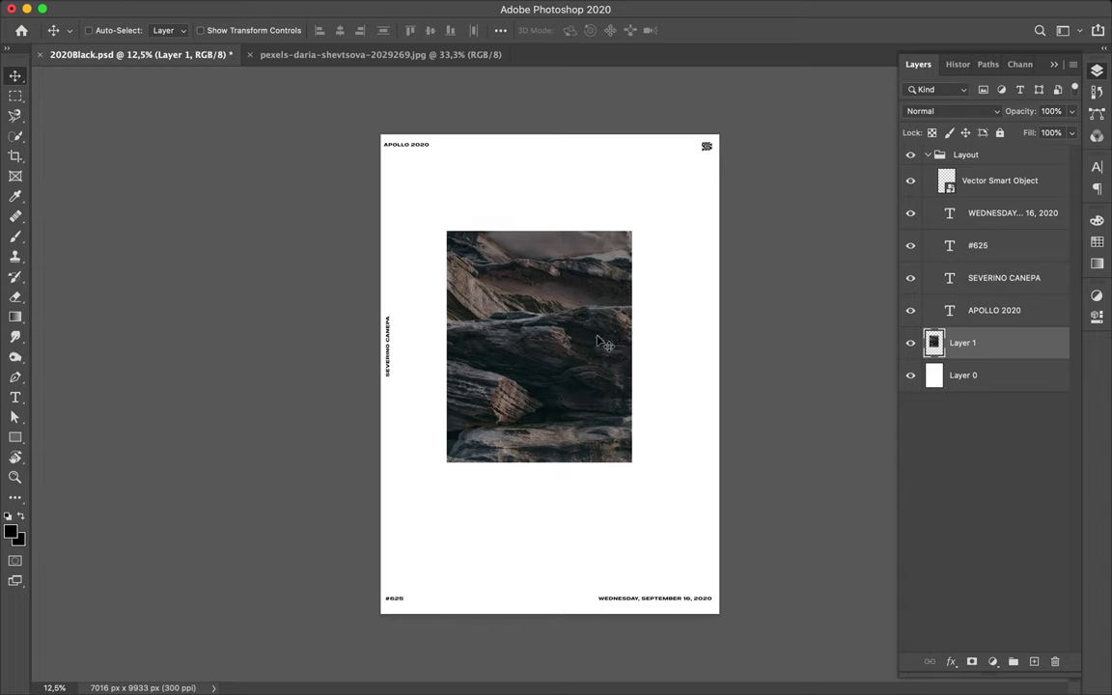
{"action": "key", "text": "super"}
{"action": "left_click_drag", "start_coordinate": [565, 343], "coordinate": [574, 344]}
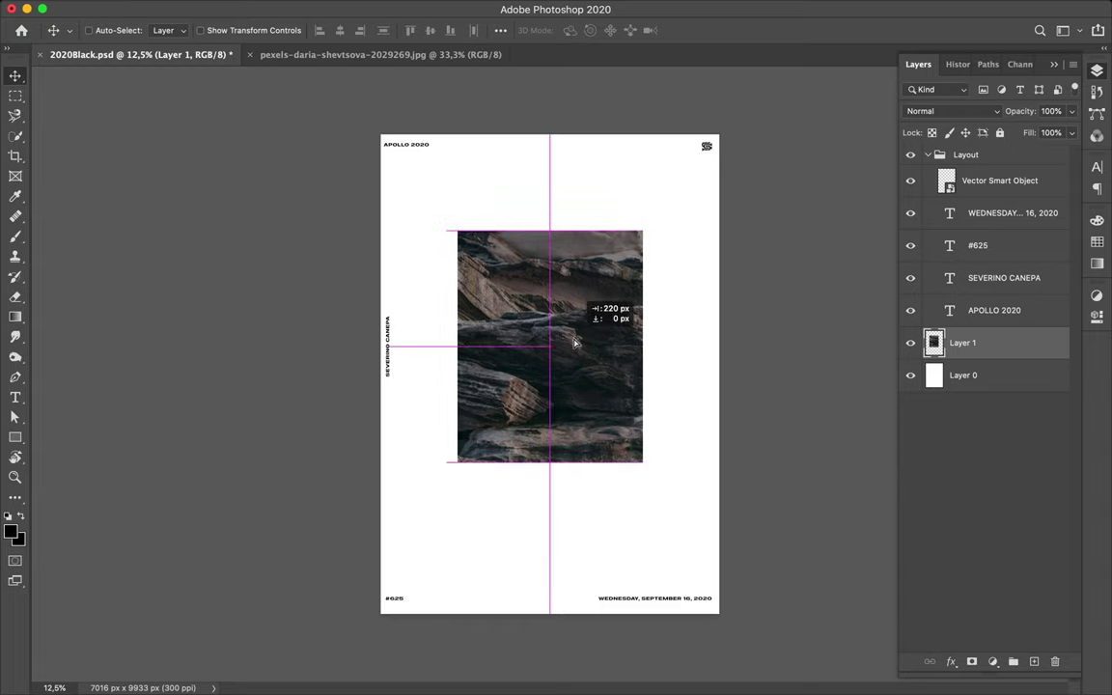
{"action": "scroll", "coordinate": [574, 344], "scroll_direction": "up", "scroll_amount": 5}
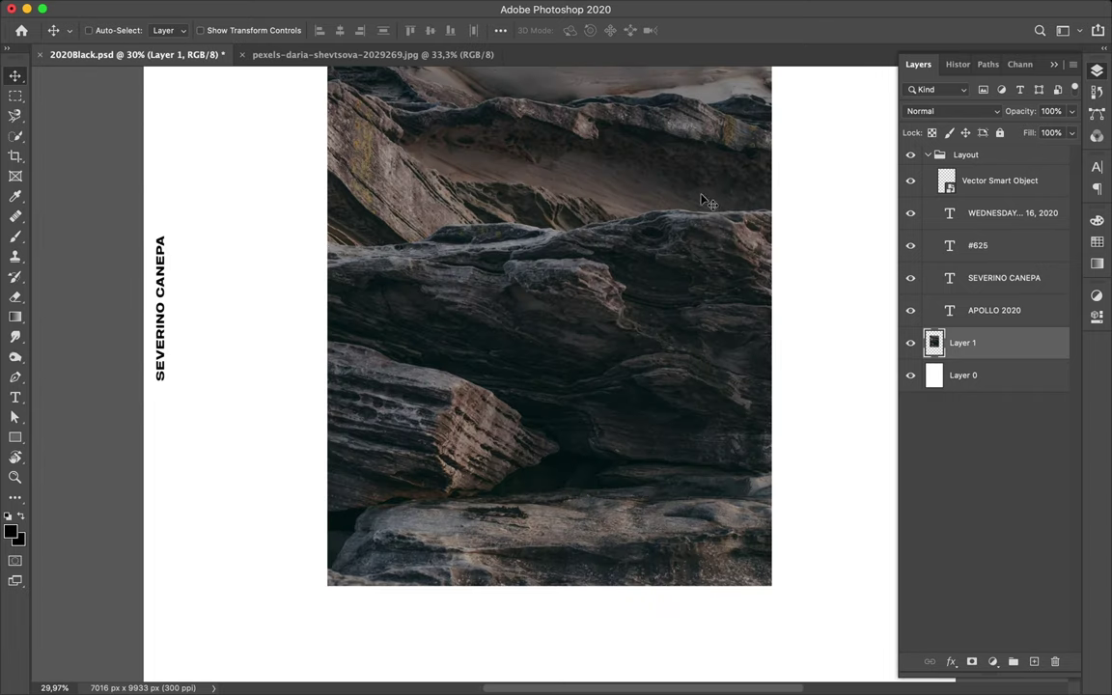
Step: Trace the jagged middle rock band with the Magnetic Lasso and copy it to Layer 2
{"action": "key", "text": "l"}
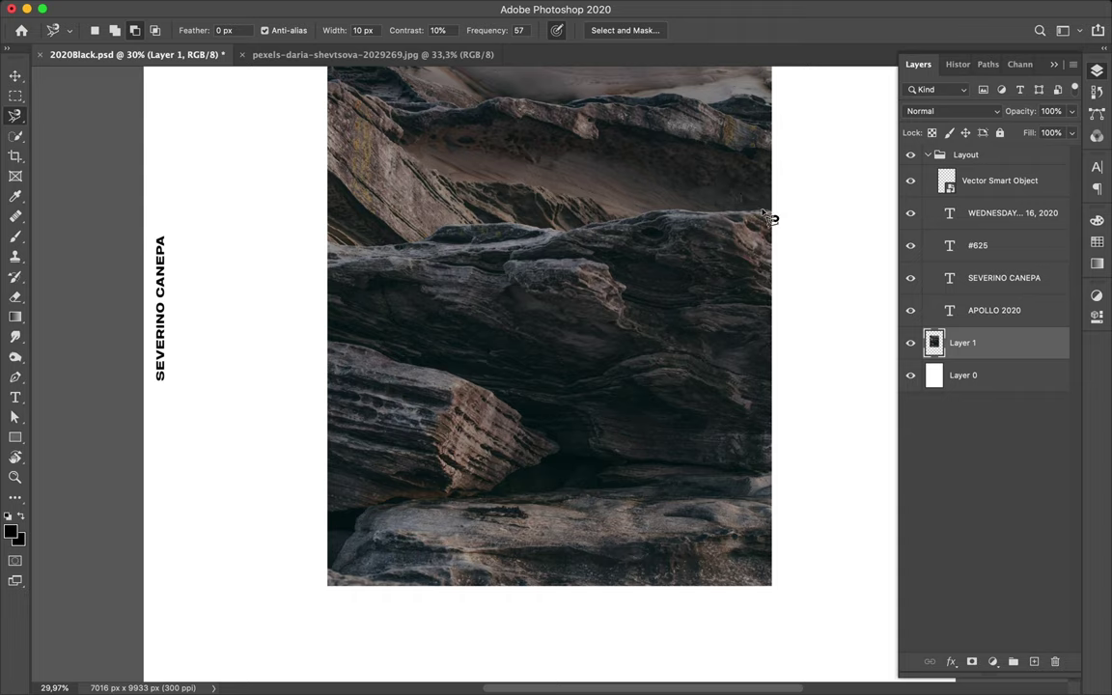
{"action": "left_click", "coordinate": [761, 210]}
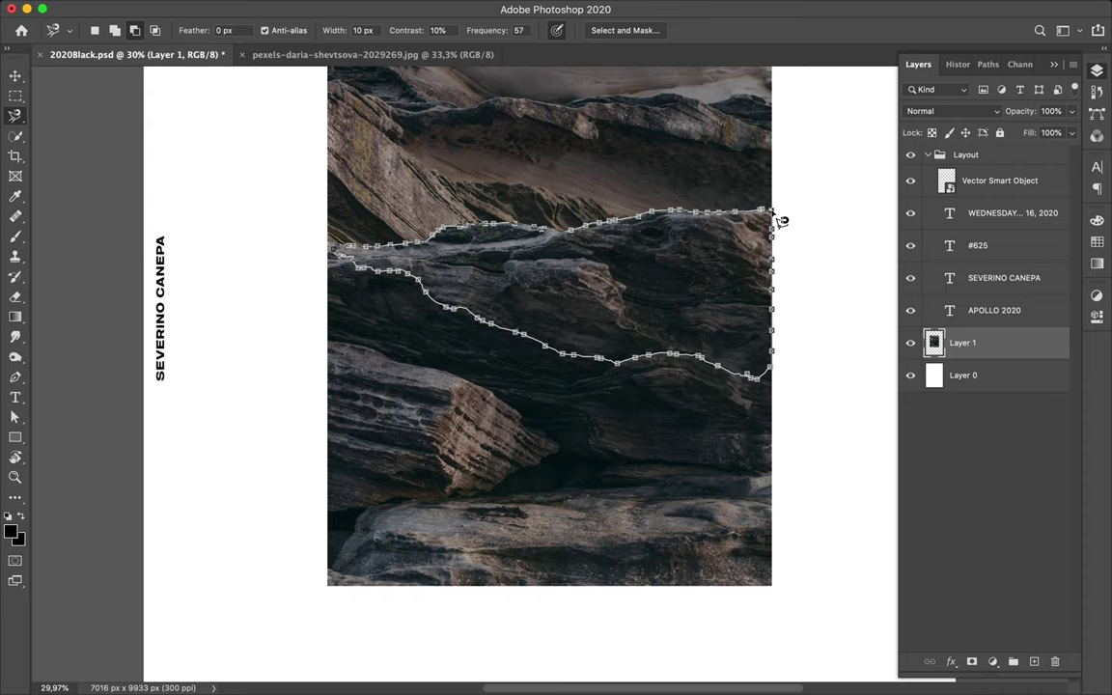
{"action": "left_click", "coordinate": [774, 219]}
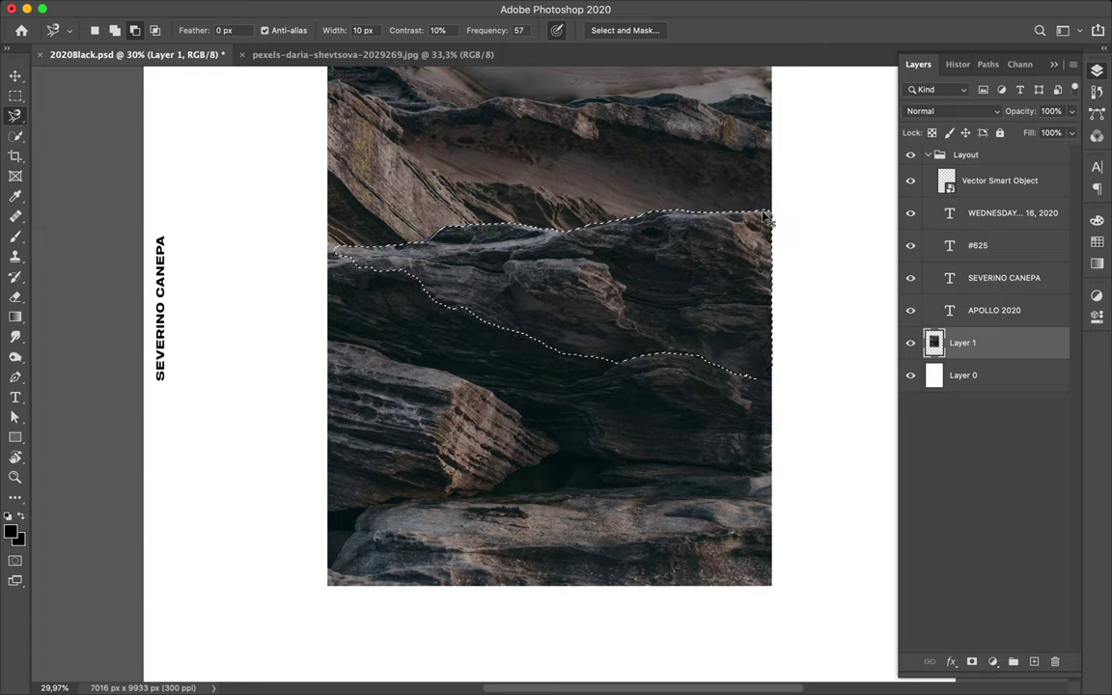
{"action": "key", "text": "super+j"}
Step: Move the cut rock strip left and up on the canvas
{"action": "key", "text": "v"}
{"action": "left_click_drag", "start_coordinate": [699, 265], "coordinate": [600, 209]}
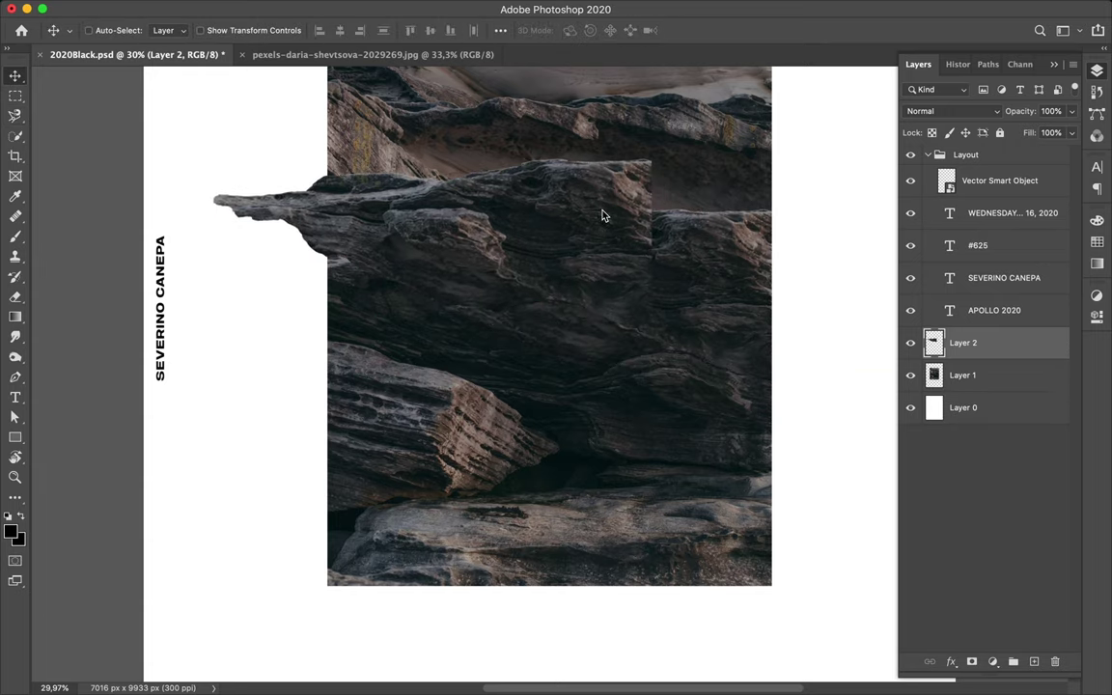
{"action": "scroll", "coordinate": [420, 230], "scroll_direction": "down", "scroll_amount": 1}
{"action": "scroll", "coordinate": [422, 230], "scroll_direction": "down", "scroll_amount": 1}
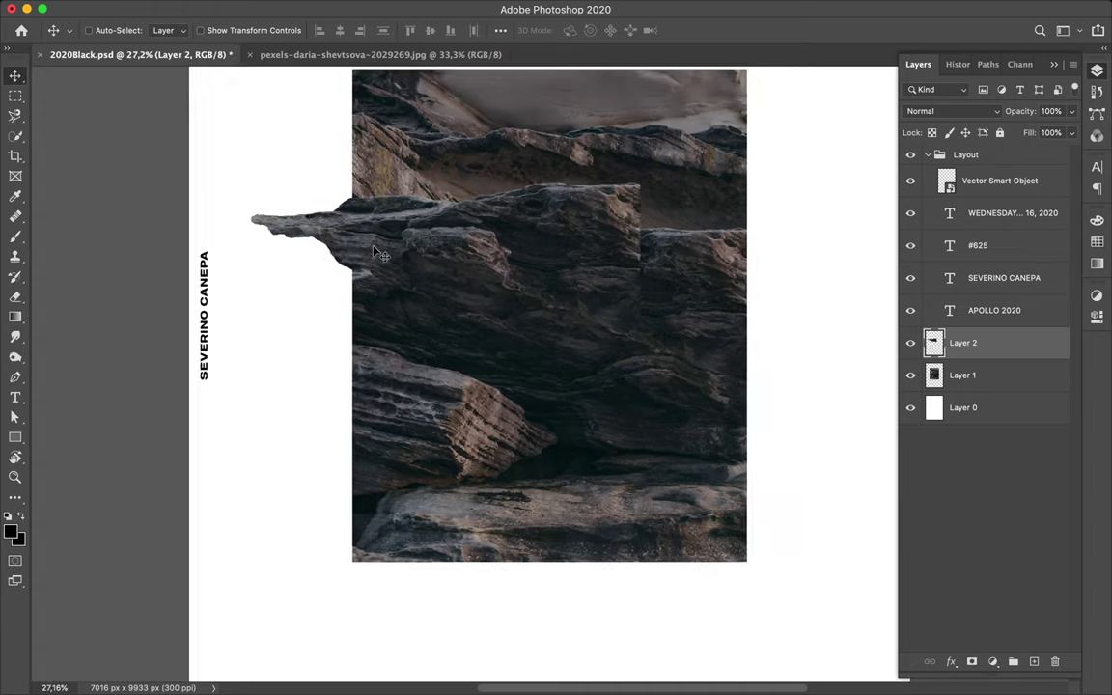
{"action": "scroll", "coordinate": [422, 228], "scroll_direction": "down", "scroll_amount": 1}
{"action": "scroll", "coordinate": [423, 225], "scroll_direction": "down", "scroll_amount": 1}
{"action": "scroll", "coordinate": [424, 220], "scroll_direction": "down", "scroll_amount": 1}
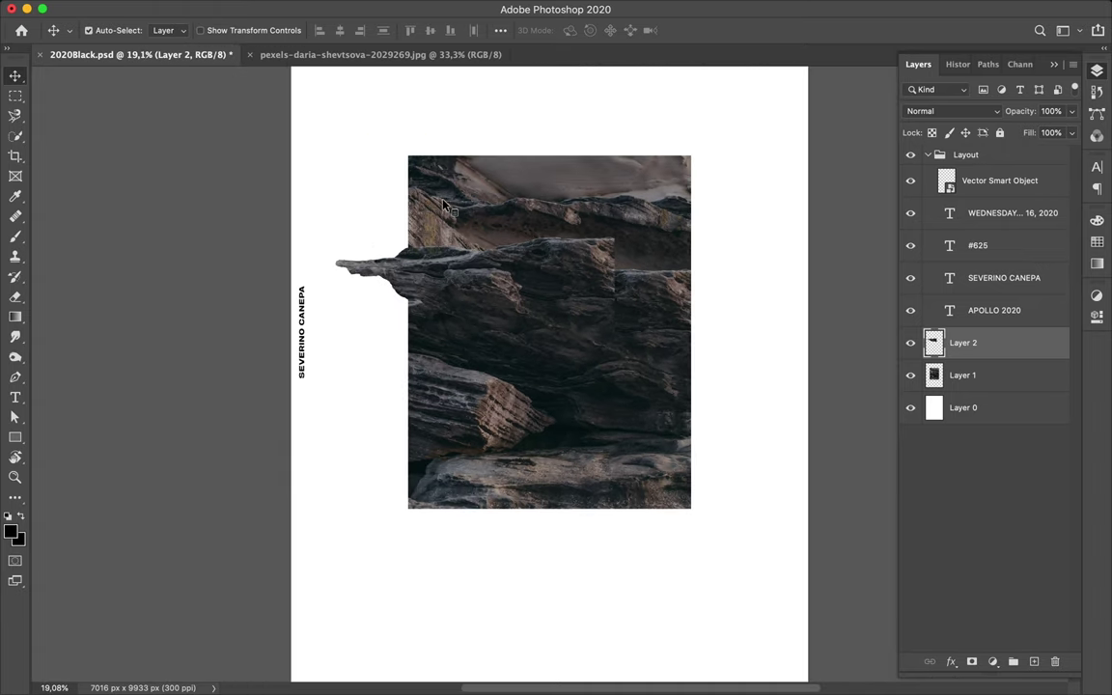
Step: Hide the rock photo layer and shift the rock strip up and right
{"action": "left_click", "coordinate": [960, 376]}
{"action": "left_click", "coordinate": [911, 375]}
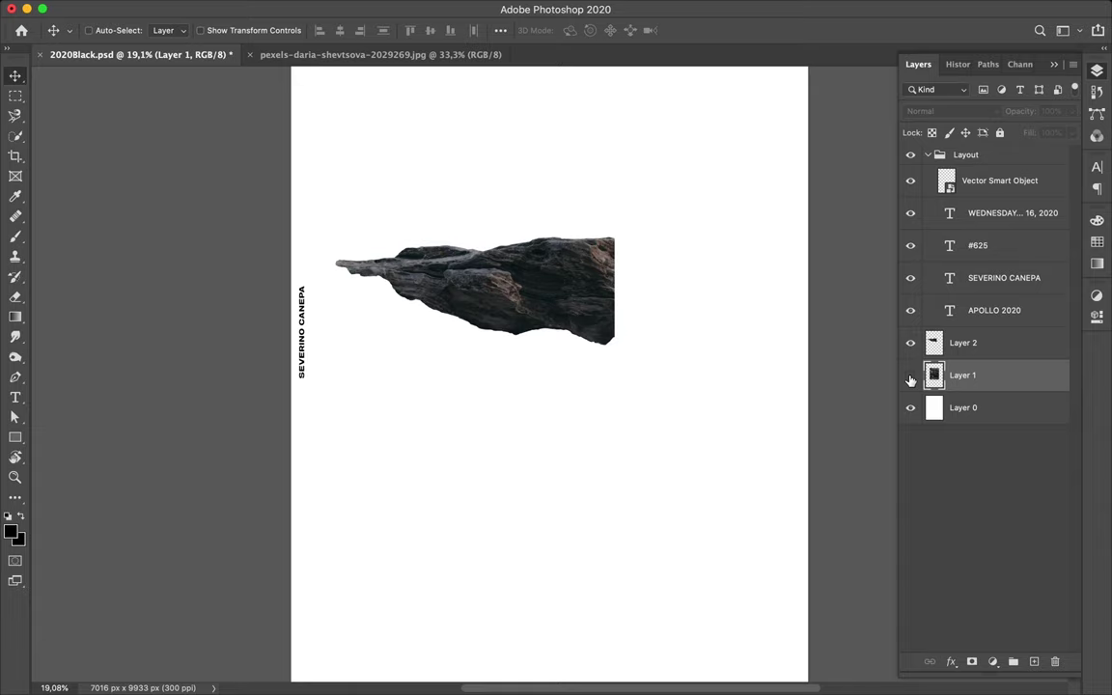
{"action": "left_click", "coordinate": [963, 342]}
{"action": "left_click_drag", "start_coordinate": [541, 296], "coordinate": [559, 229]}
{"action": "scroll", "coordinate": [558, 231], "scroll_direction": "down", "scroll_amount": 2}
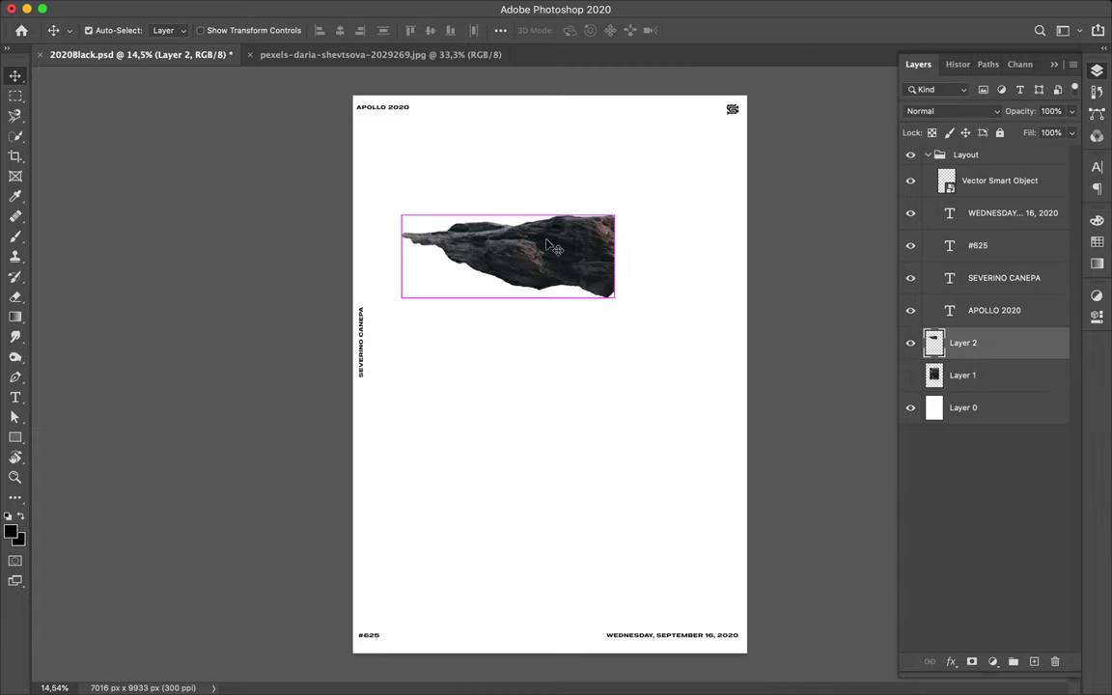
Step: Stand the rock strip upright by rotating it 90°
{"action": "key", "text": "ctrl+t"}
{"action": "left_click_drag", "start_coordinate": [391, 197], "coordinate": [548, 155]}
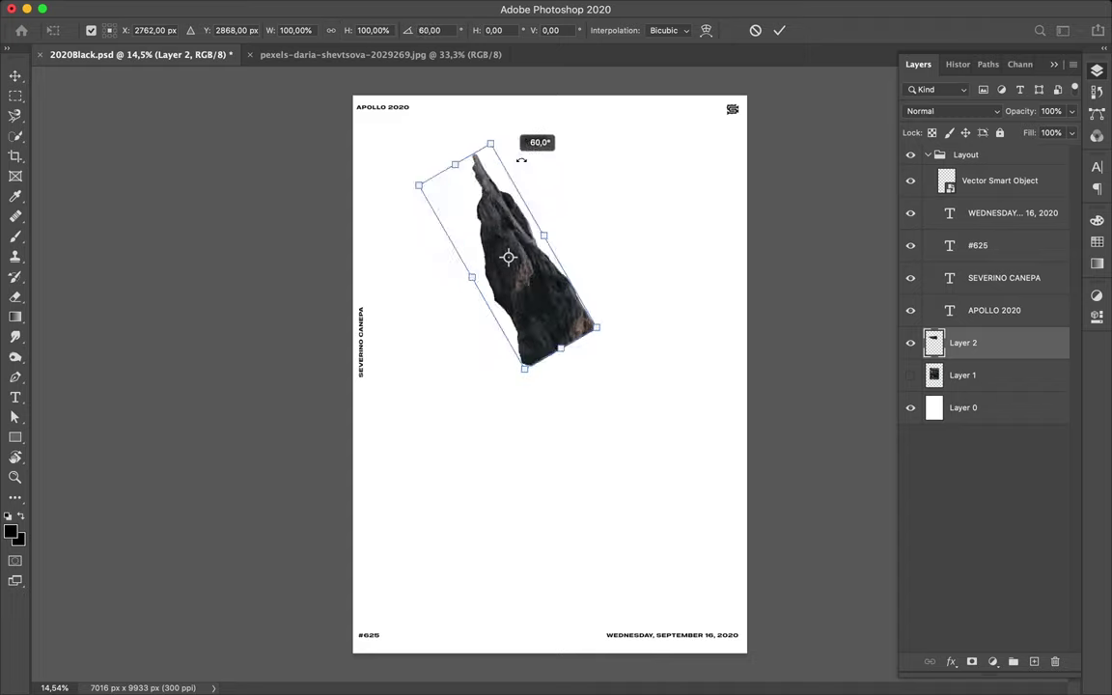
{"action": "key", "text": "Return"}
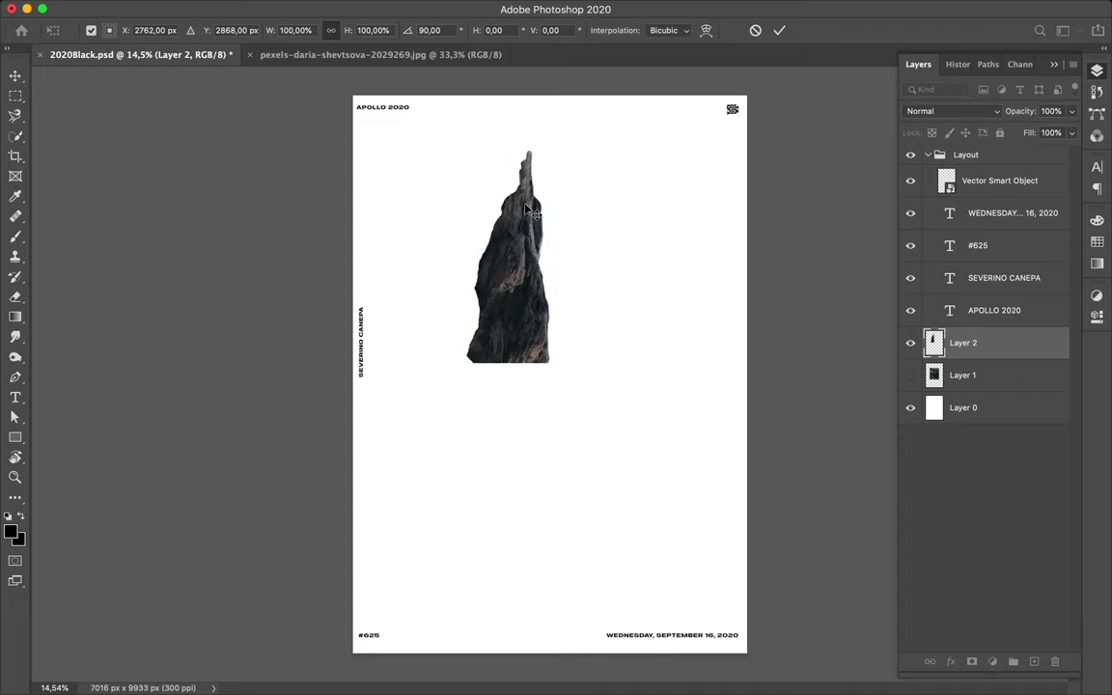
Step: Duplicate the upright rock, rotate the copy -90° to lie horizontal, and shift it left
{"action": "left_click_drag", "start_coordinate": [547, 233], "coordinate": [631, 426]}
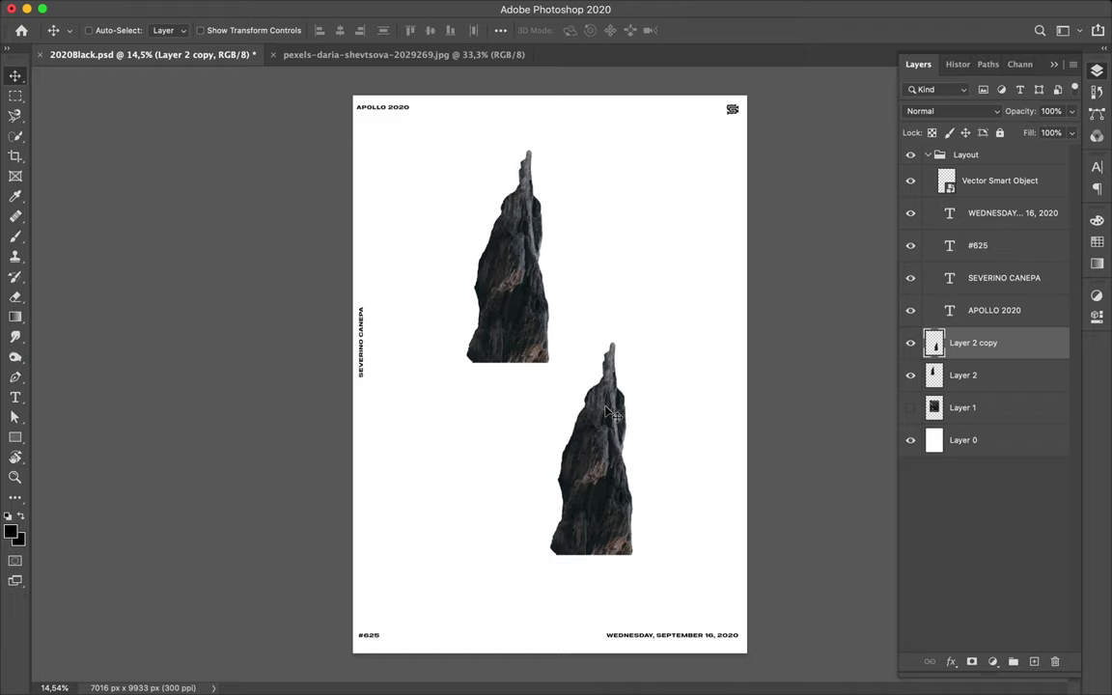
{"action": "key", "text": "ctrl+t"}
{"action": "left_click_drag", "start_coordinate": [561, 330], "coordinate": [436, 504]}
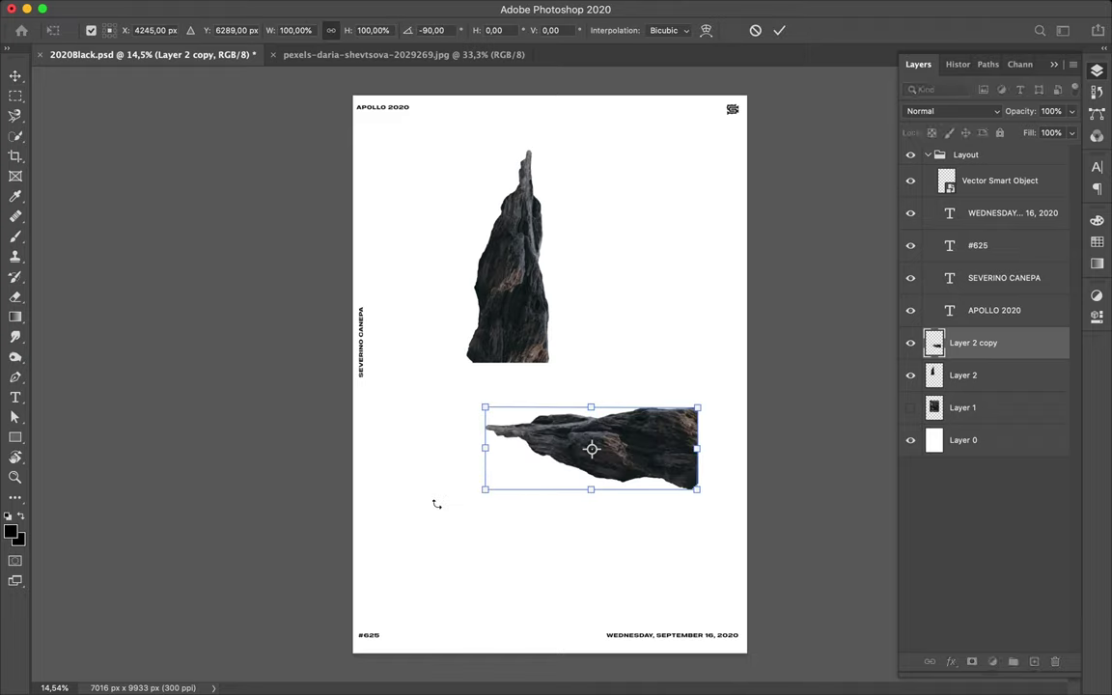
{"action": "key", "text": "Return"}
{"action": "left_click_drag", "start_coordinate": [589, 446], "coordinate": [496, 446]}
Step: Show the rock photo layer again and move it above Layer 2 copy
{"action": "left_click", "coordinate": [963, 409]}
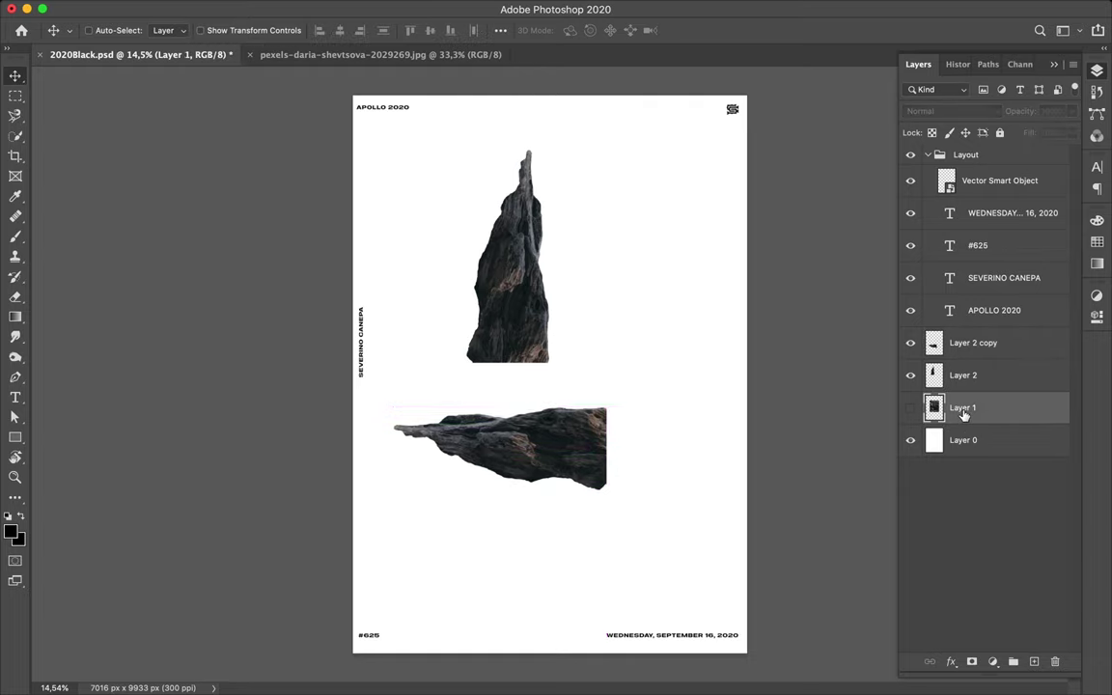
{"action": "left_click", "coordinate": [912, 412]}
{"action": "left_click_drag", "start_coordinate": [963, 422], "coordinate": [955, 333]}
{"action": "scroll", "coordinate": [476, 319], "scroll_direction": "up", "scroll_amount": 3}
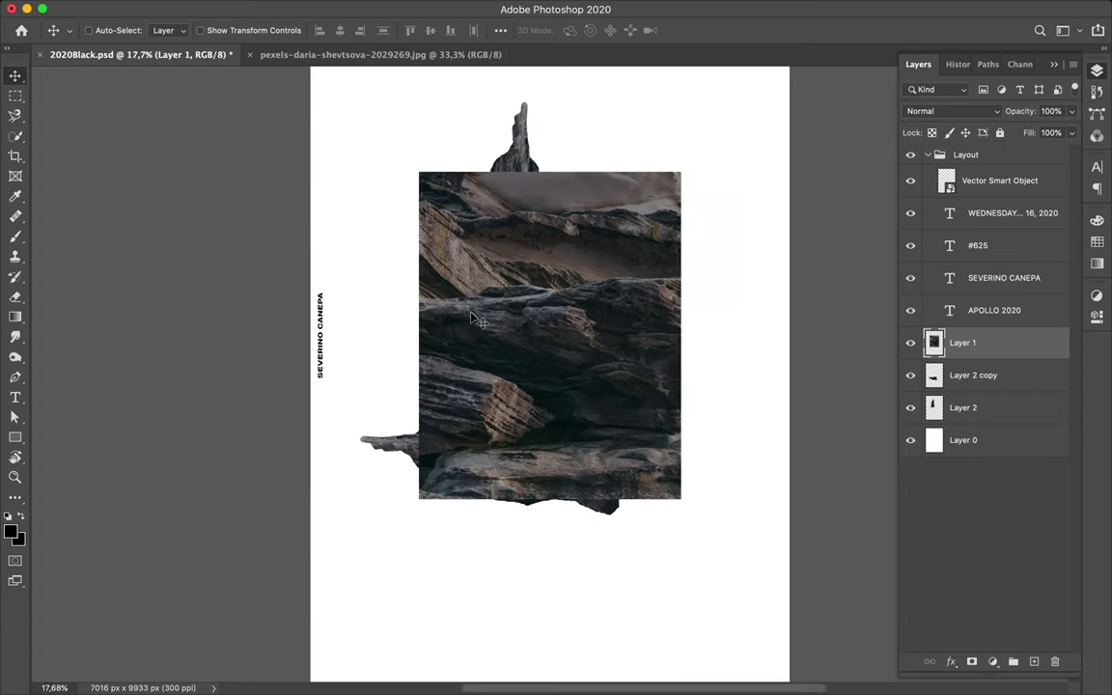
Step: Trace the left rock slab with the Magnetic Lasso and copy it to Layer 3
{"action": "key", "text": "l"}
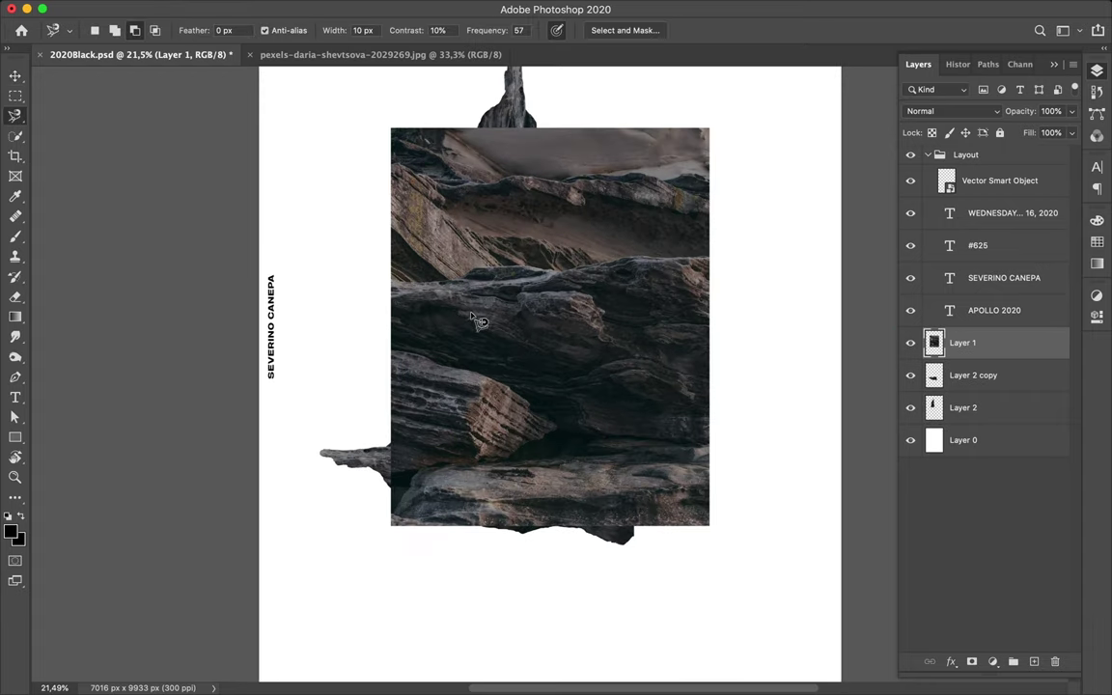
{"action": "left_click", "coordinate": [398, 352]}
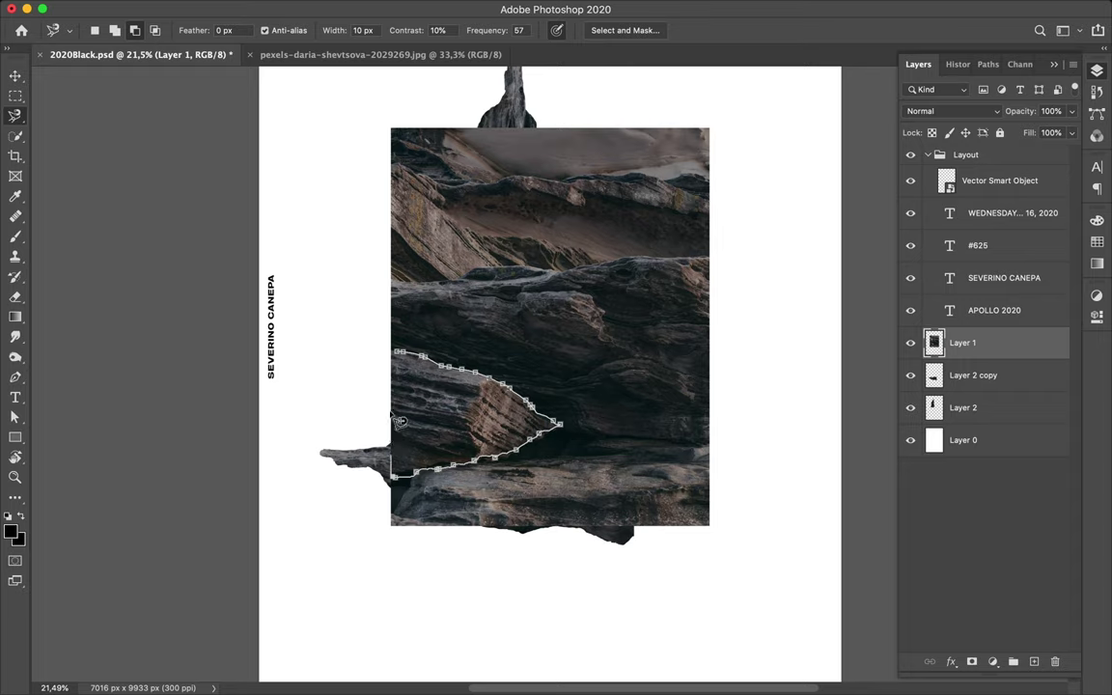
{"action": "left_click", "coordinate": [397, 355]}
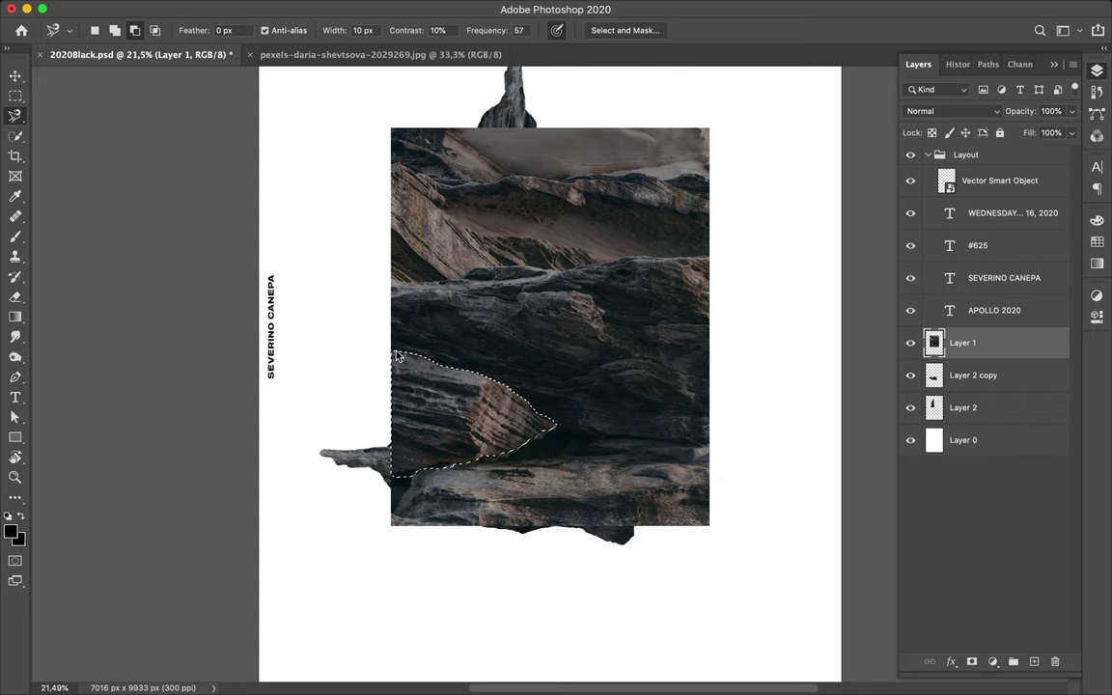
{"action": "key", "text": "ctrl+j"}
Step: Move Layer 3 up and right and hide the rock photo layer
{"action": "key", "text": "v"}
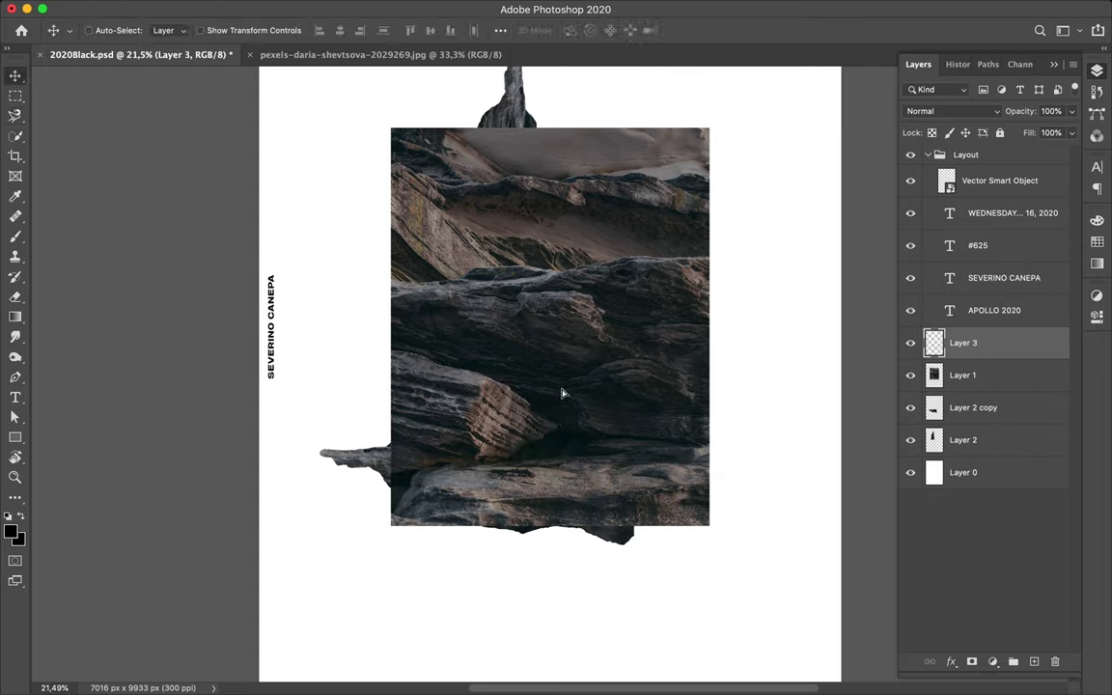
{"action": "left_click_drag", "start_coordinate": [600, 390], "coordinate": [656, 333]}
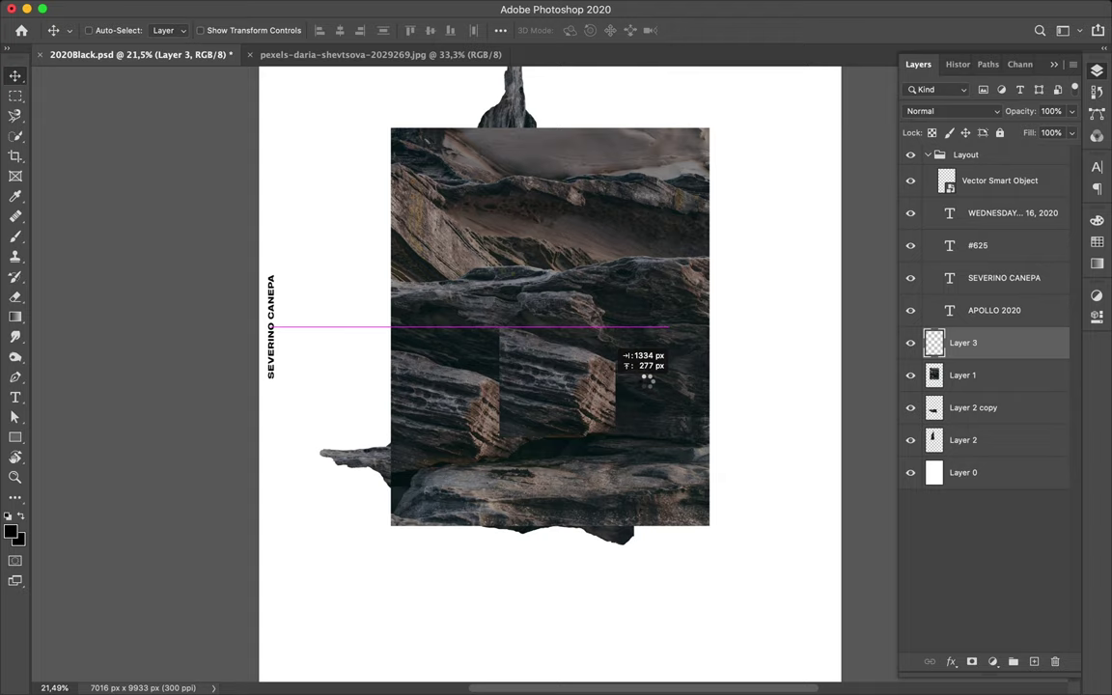
{"action": "left_click", "coordinate": [910, 374]}
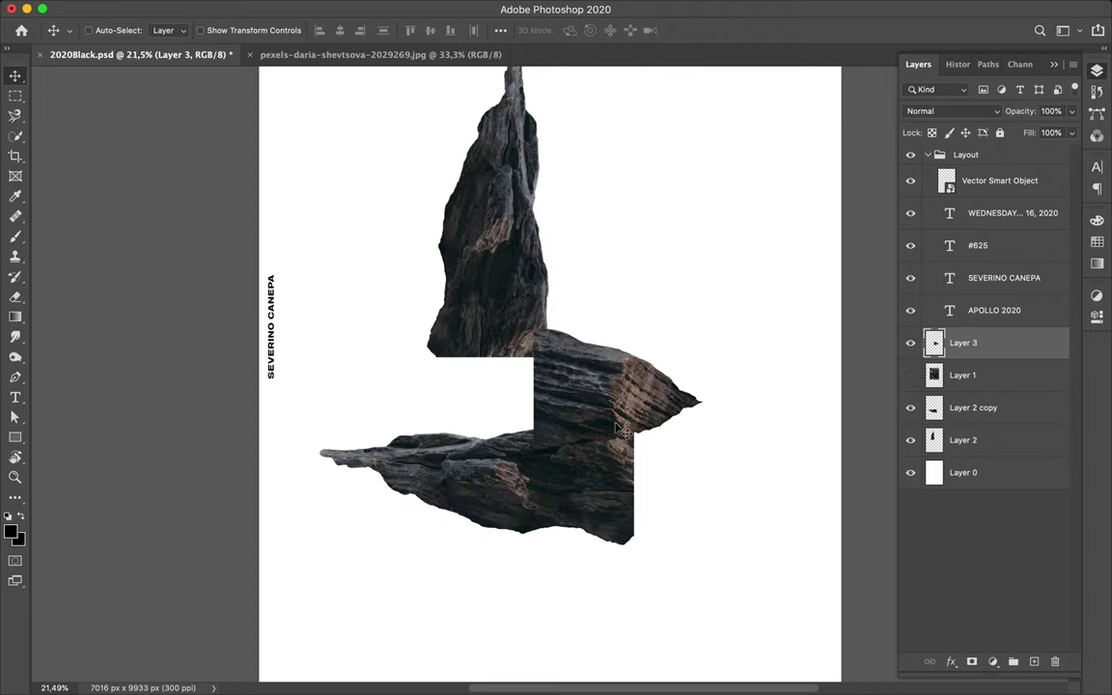
{"action": "key", "text": "l"}
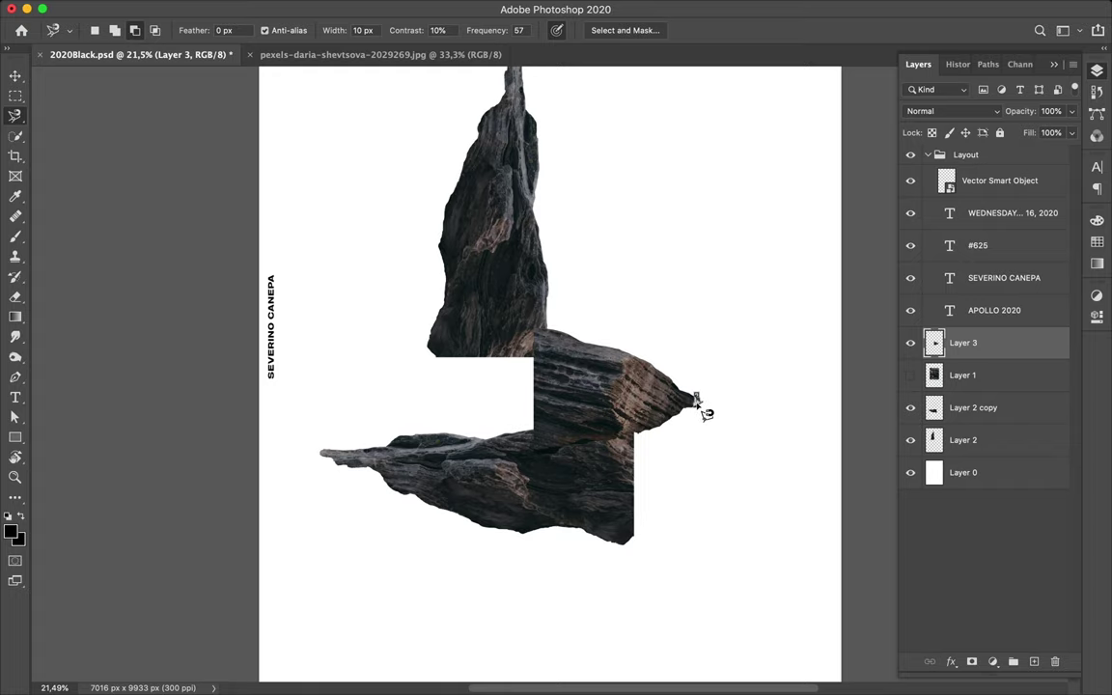
{"action": "key", "text": "super+plus"}
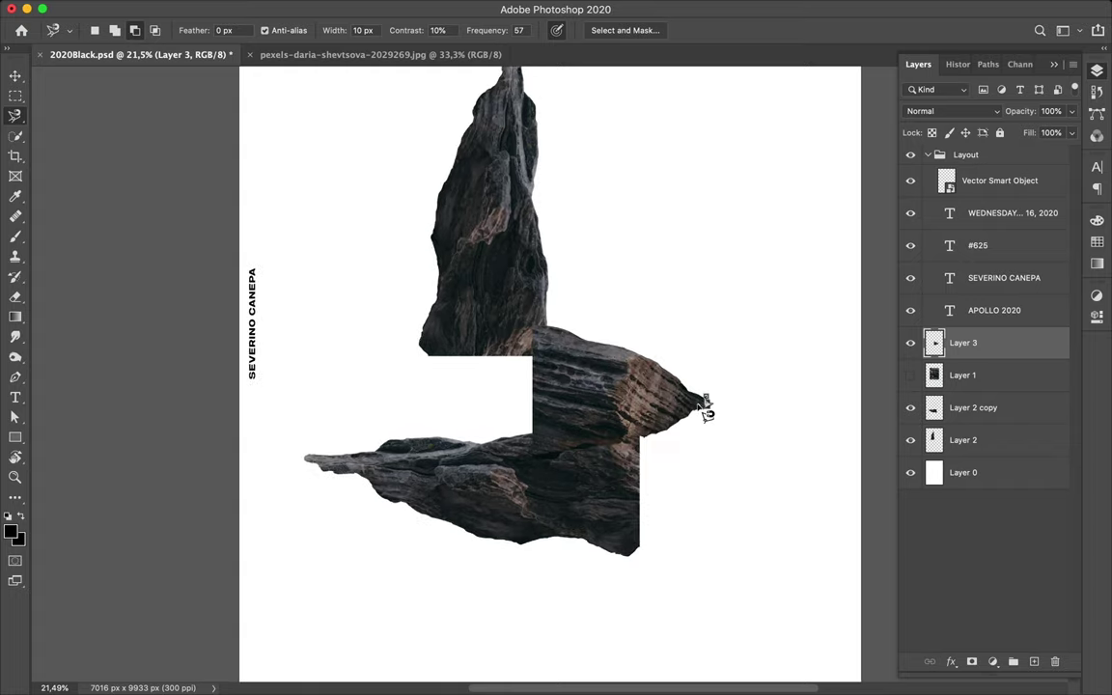
{"action": "scroll", "coordinate": [707, 413], "scroll_direction": "right", "scroll_amount": 5}
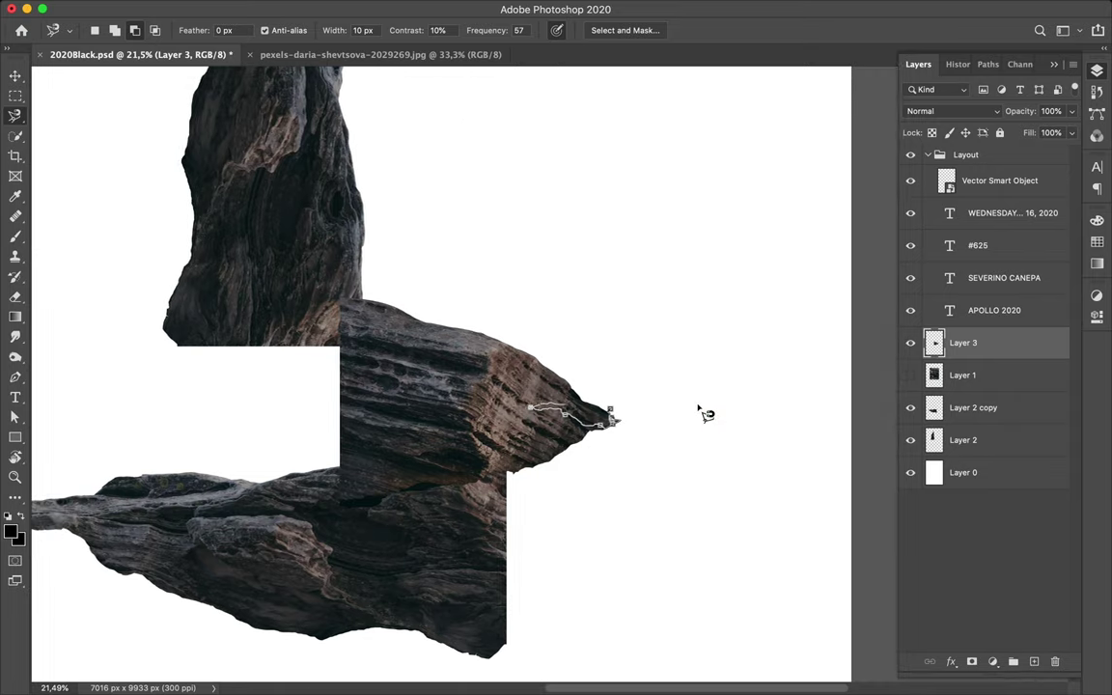
{"action": "key", "text": "BackSpace"}
{"action": "key", "text": "BackSpace"}
{"action": "key", "text": "BackSpace"}
{"action": "key", "text": "BackSpace"}
{"action": "key", "text": "BackSpace"}
{"action": "key", "text": "Escape"}
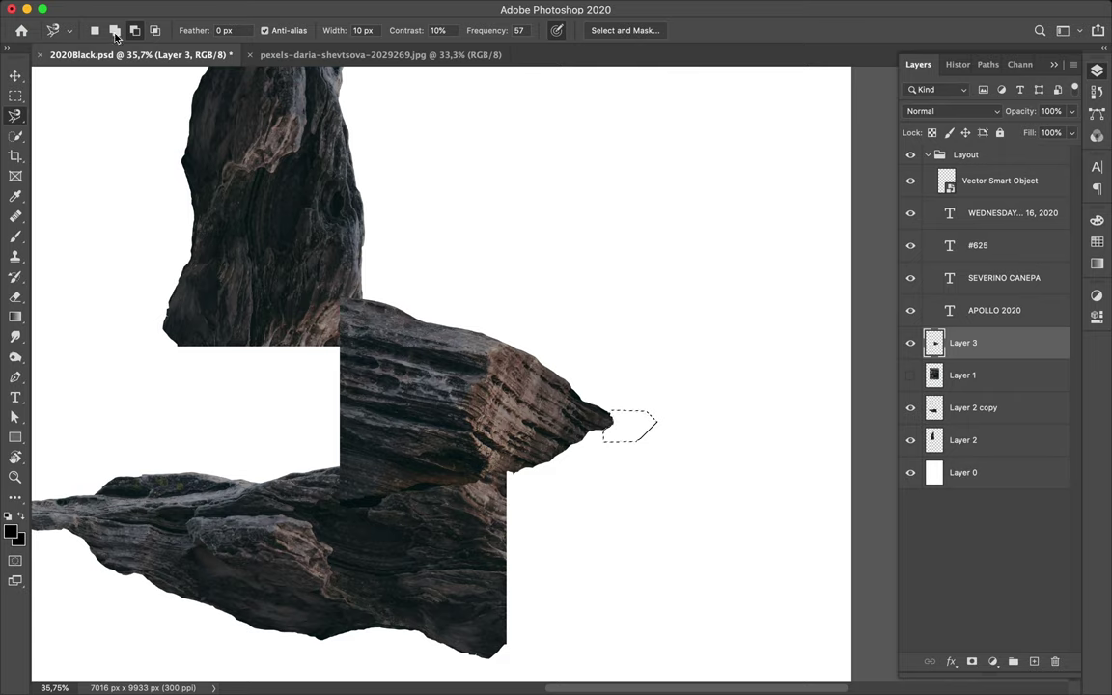
{"action": "key", "text": "m"}
{"action": "left_click", "coordinate": [564, 276]}
{"action": "key", "text": "v"}
{"action": "scroll", "coordinate": [564, 278], "scroll_direction": "down", "scroll_amount": 1}
{"action": "scroll", "coordinate": [564, 278], "scroll_direction": "down", "scroll_amount": 1}
{"action": "scroll", "coordinate": [565, 282], "scroll_direction": "down", "scroll_amount": 1}
{"action": "scroll", "coordinate": [570, 283], "scroll_direction": "down", "scroll_amount": 1}
{"action": "scroll", "coordinate": [569, 283], "scroll_direction": "down", "scroll_amount": 1}
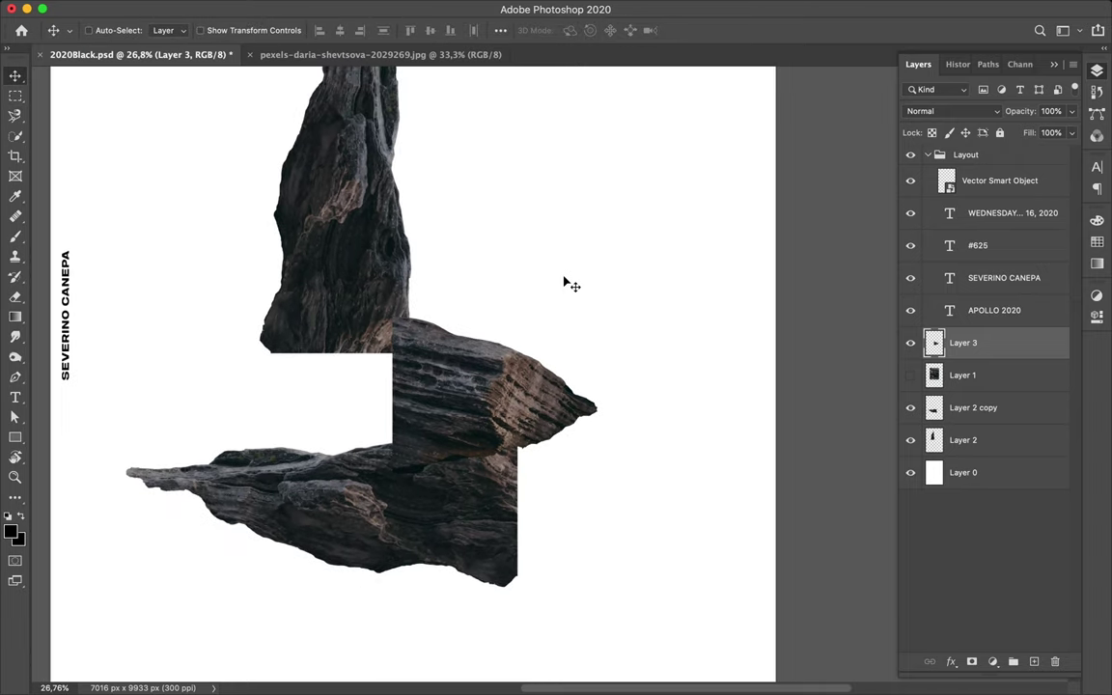
Step: Load Layer 3's outline, add a new layer beneath it, and paint black inside with the Brush
{"action": "left_click", "coordinate": [935, 343], "text": "super"}
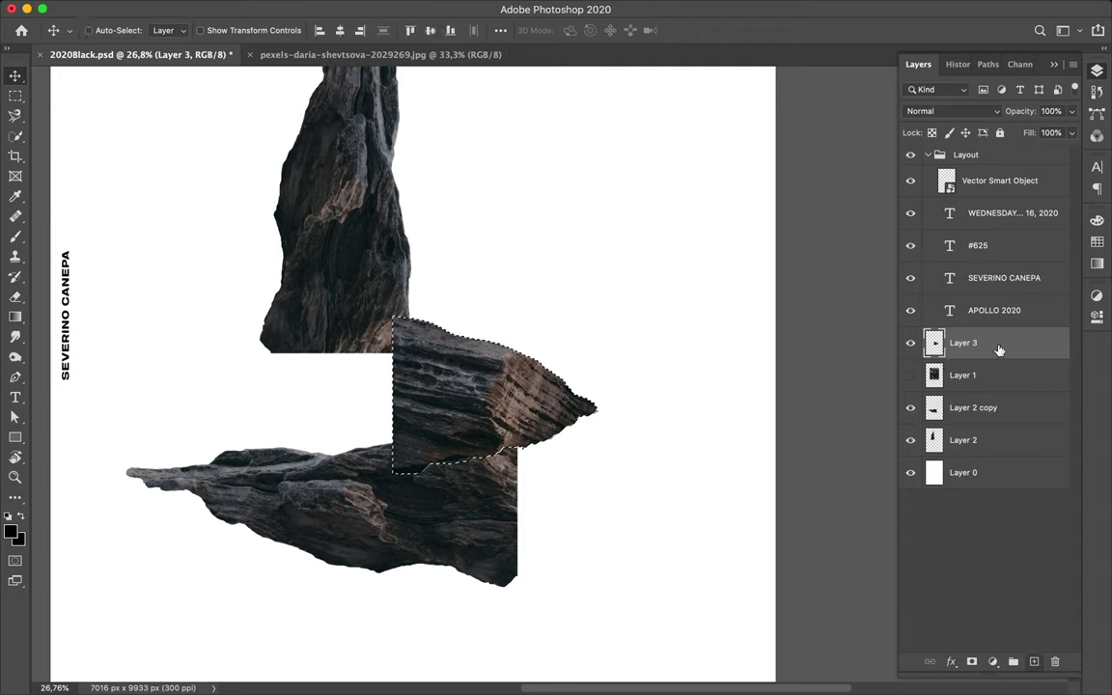
{"action": "key", "text": "super+shift+alt+n"}
{"action": "left_click_drag", "start_coordinate": [985, 342], "coordinate": [992, 394]}
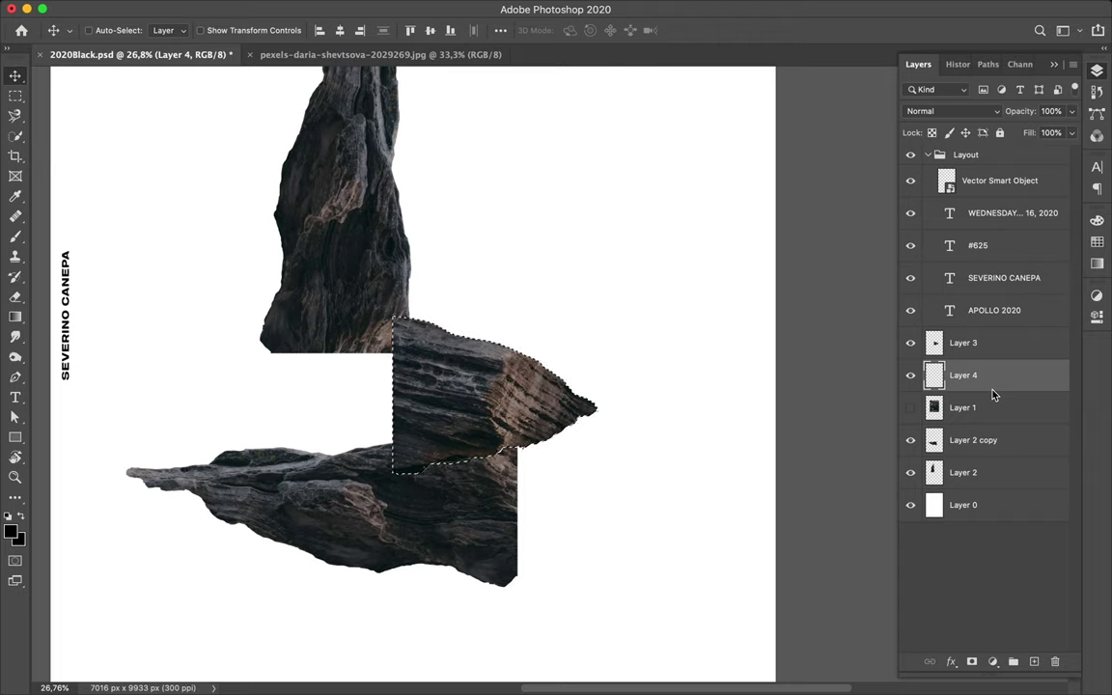
{"action": "key", "text": "b"}
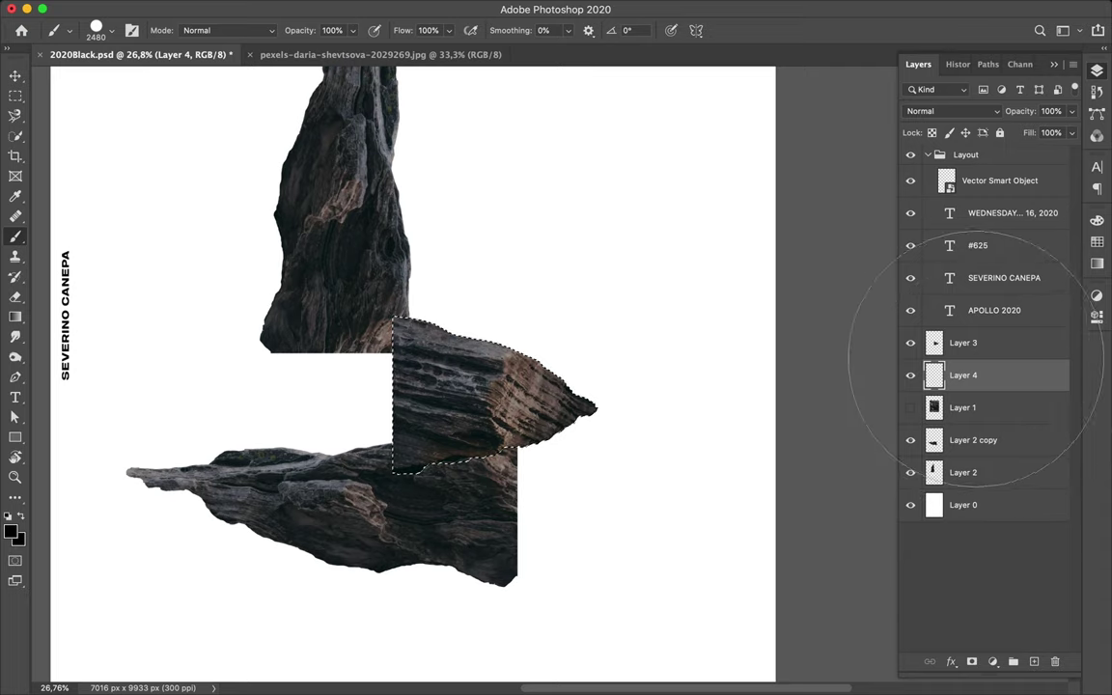
{"action": "key", "text": "v"}
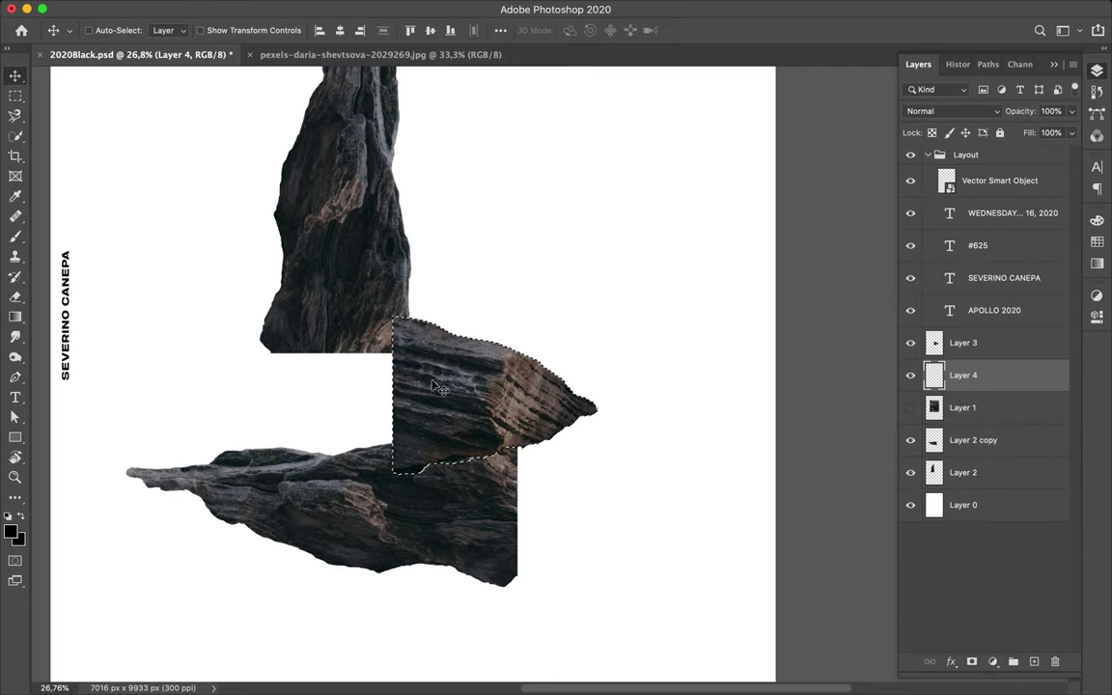
{"action": "key", "text": "b"}
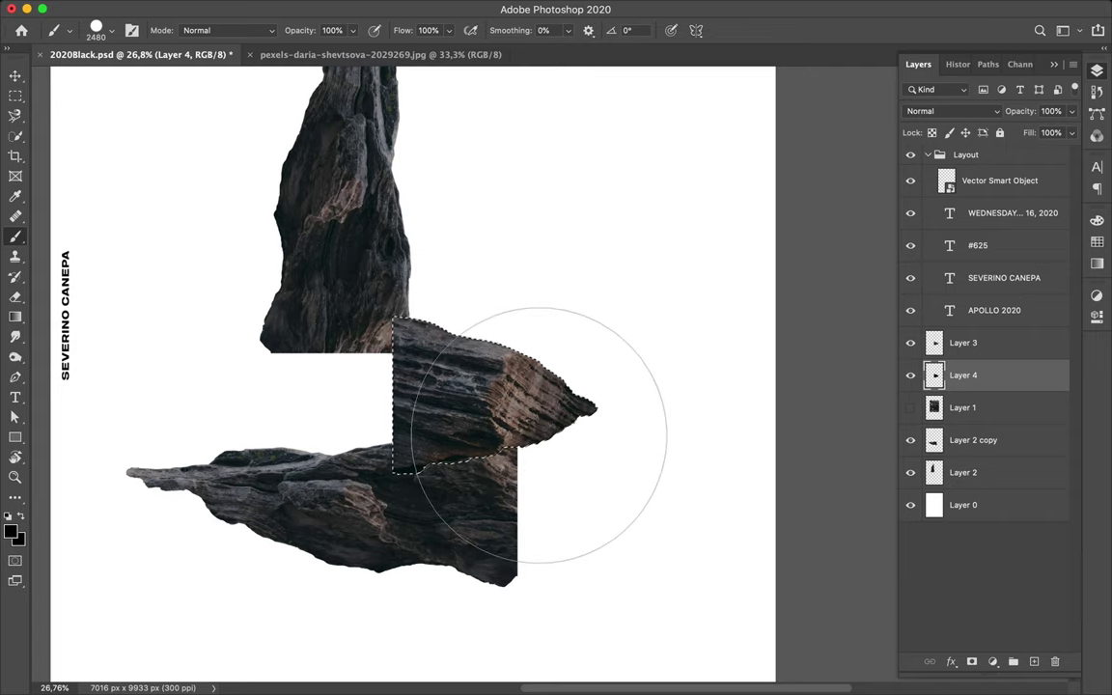
Step: Deselect and apply a Gaussian Blur of about 118 px radius to the black slab layer
{"action": "key", "text": "m"}
{"action": "left_click", "coordinate": [521, 352]}
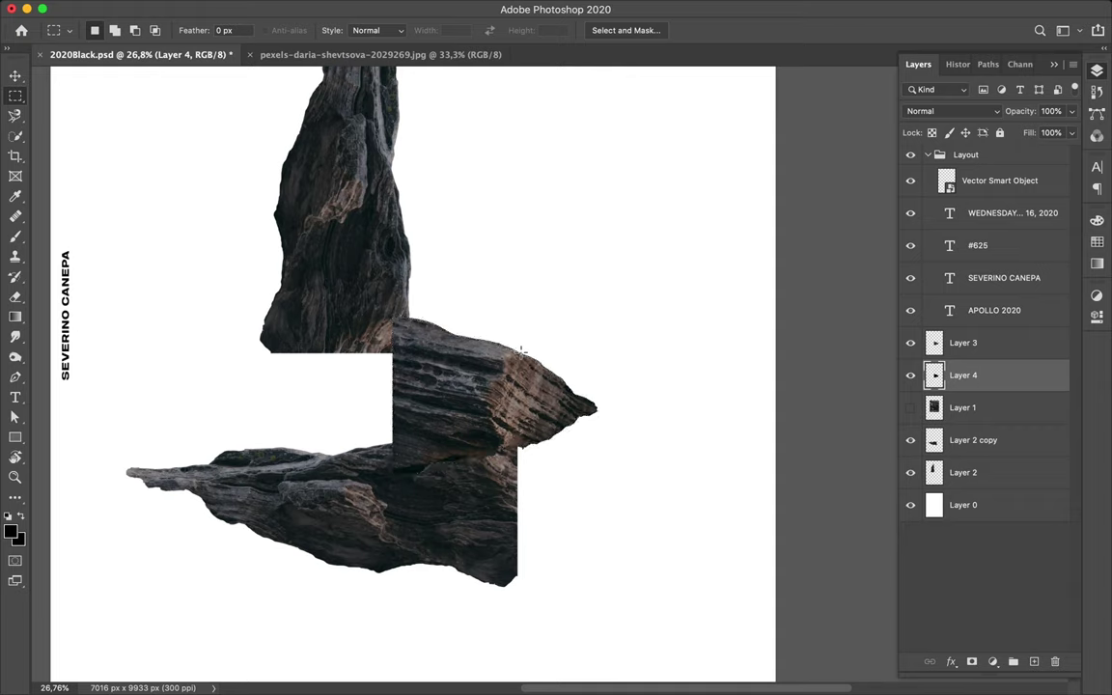
{"action": "left_click", "coordinate": [361, 9]}
{"action": "mouse_move", "coordinate": [368, 192]}
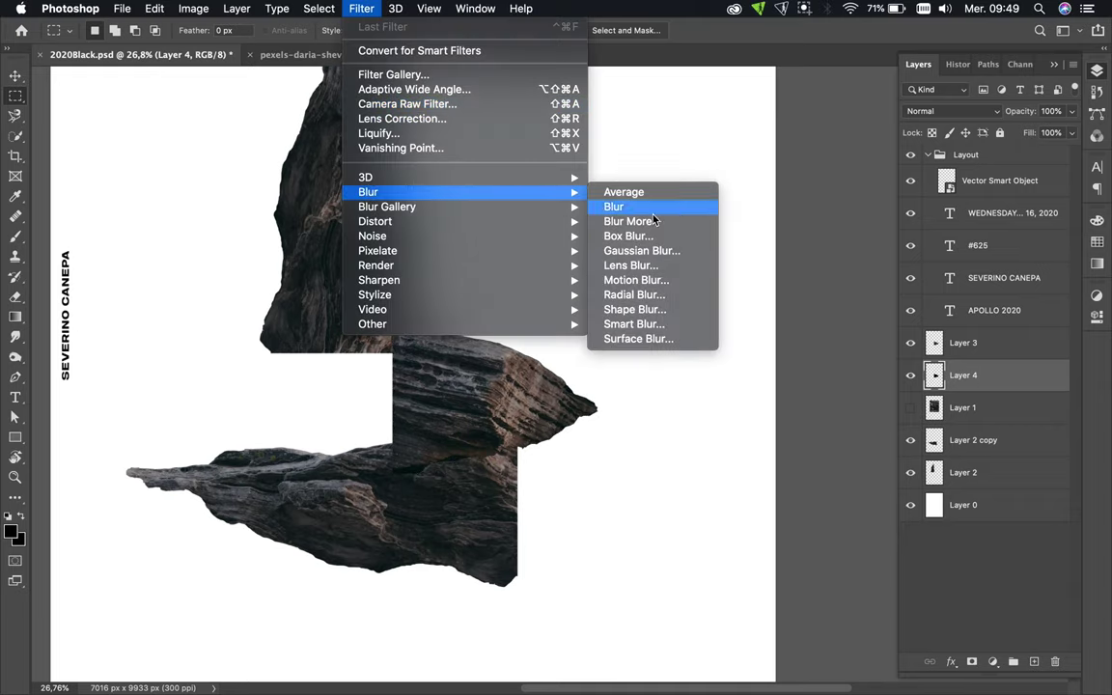
{"action": "left_click", "coordinate": [642, 251]}
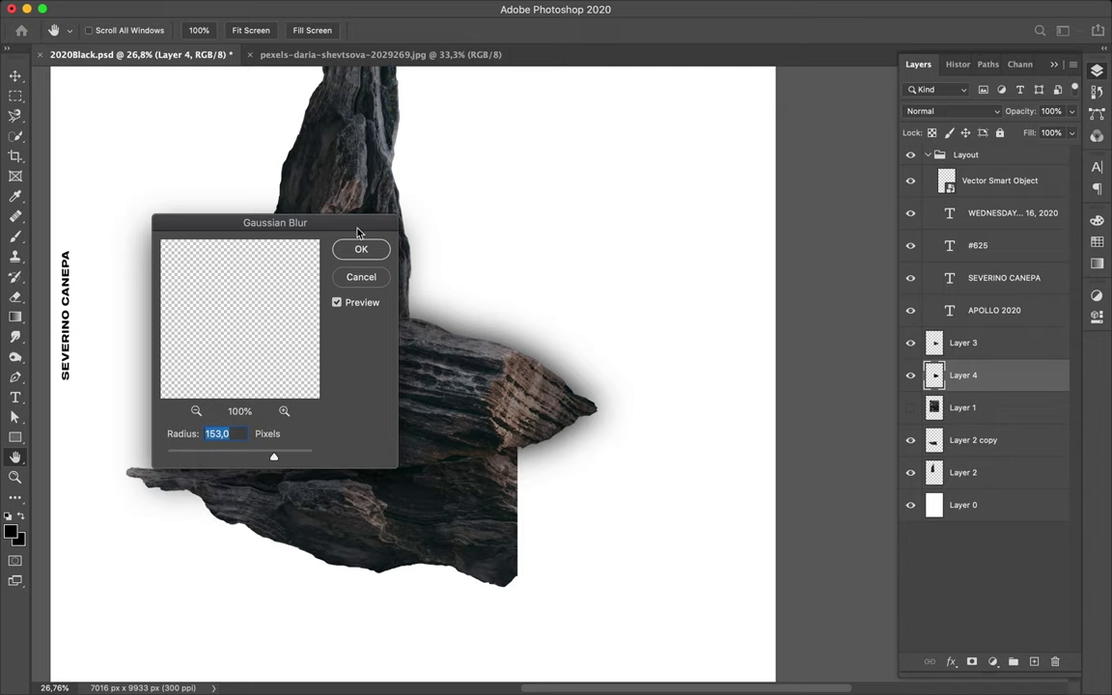
{"action": "left_click_drag", "start_coordinate": [274, 462], "coordinate": [270, 461]}
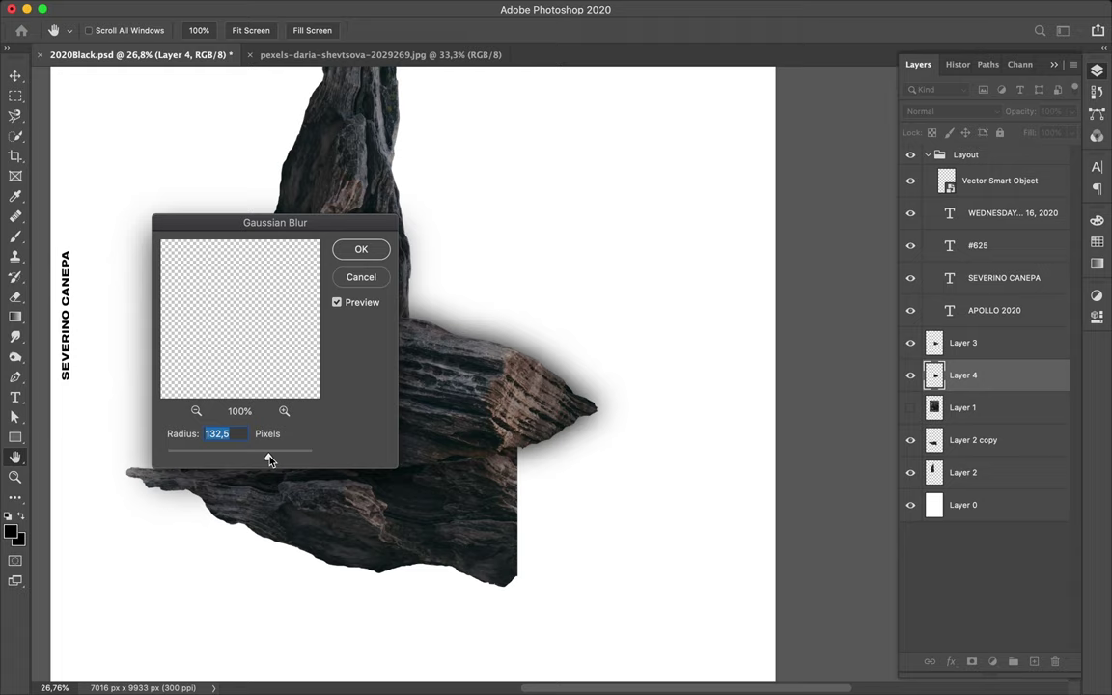
{"action": "left_click_drag", "start_coordinate": [269, 461], "coordinate": [267, 462]}
{"action": "left_click", "coordinate": [361, 253]}
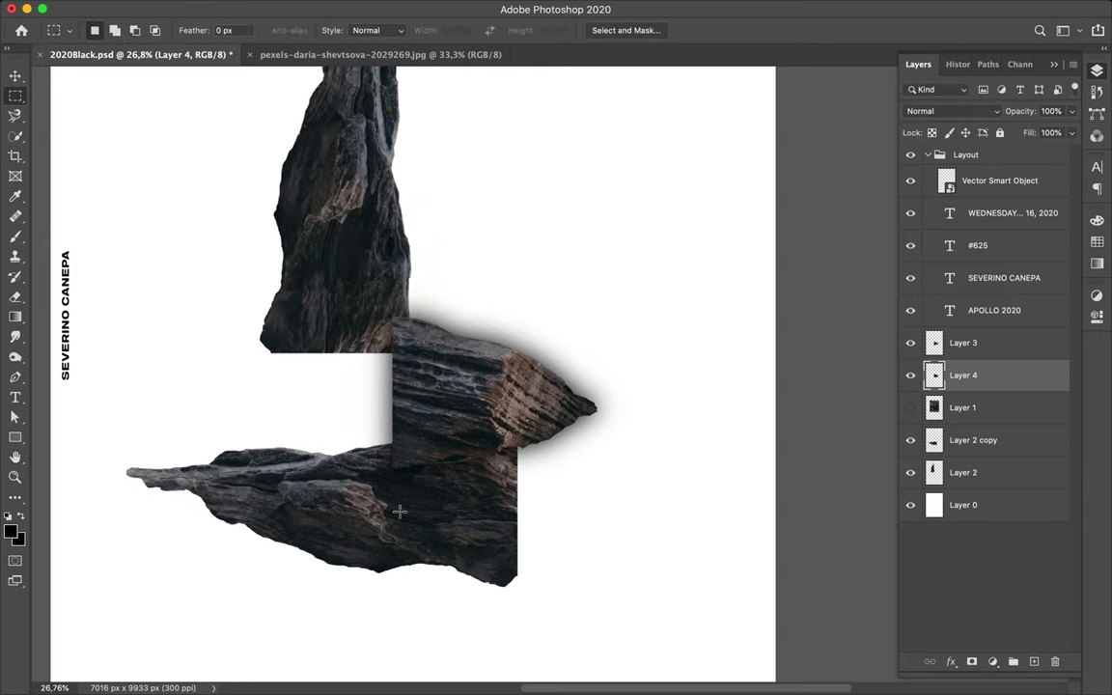
Step: Create a new layer beneath Layer 2 and paint it black inside the upper rock's outline
{"action": "key", "text": "v"}
{"action": "left_click", "coordinate": [338, 299], "text": "ctrl"}
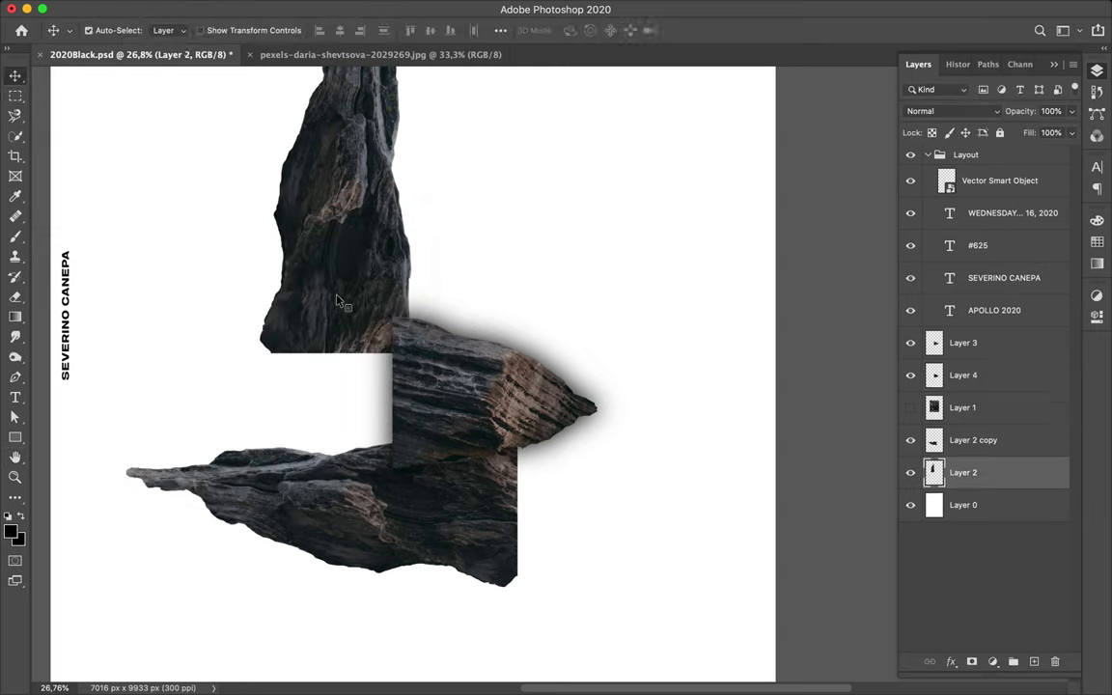
{"action": "left_click", "coordinate": [933, 474], "text": "ctrl"}
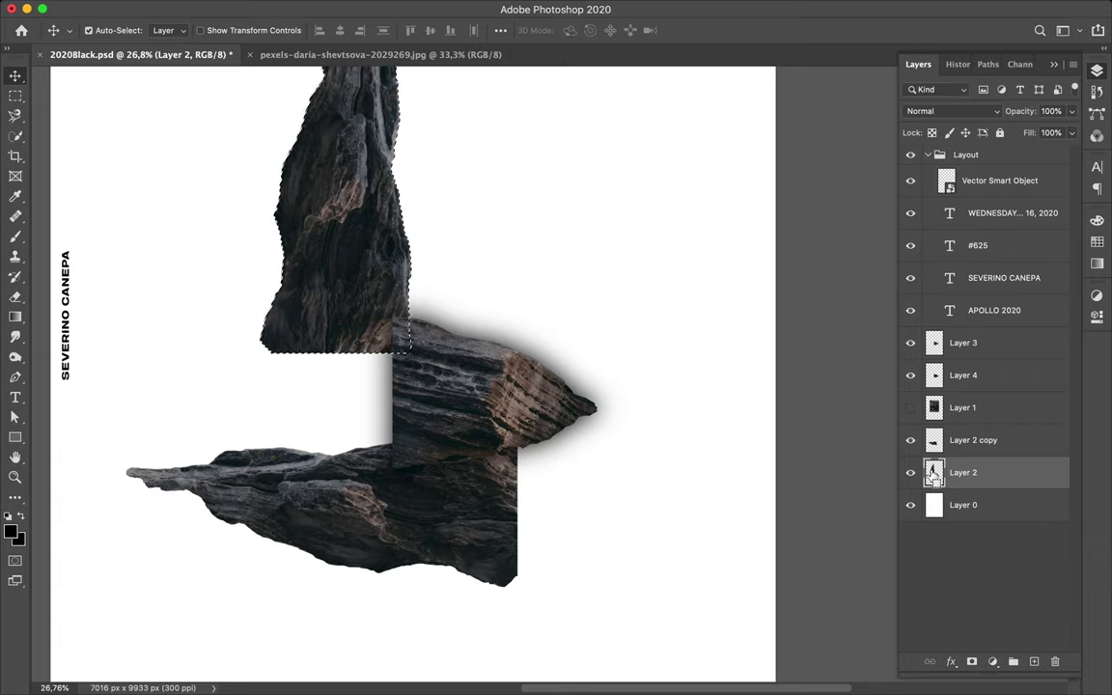
{"action": "left_click", "coordinate": [1034, 662]}
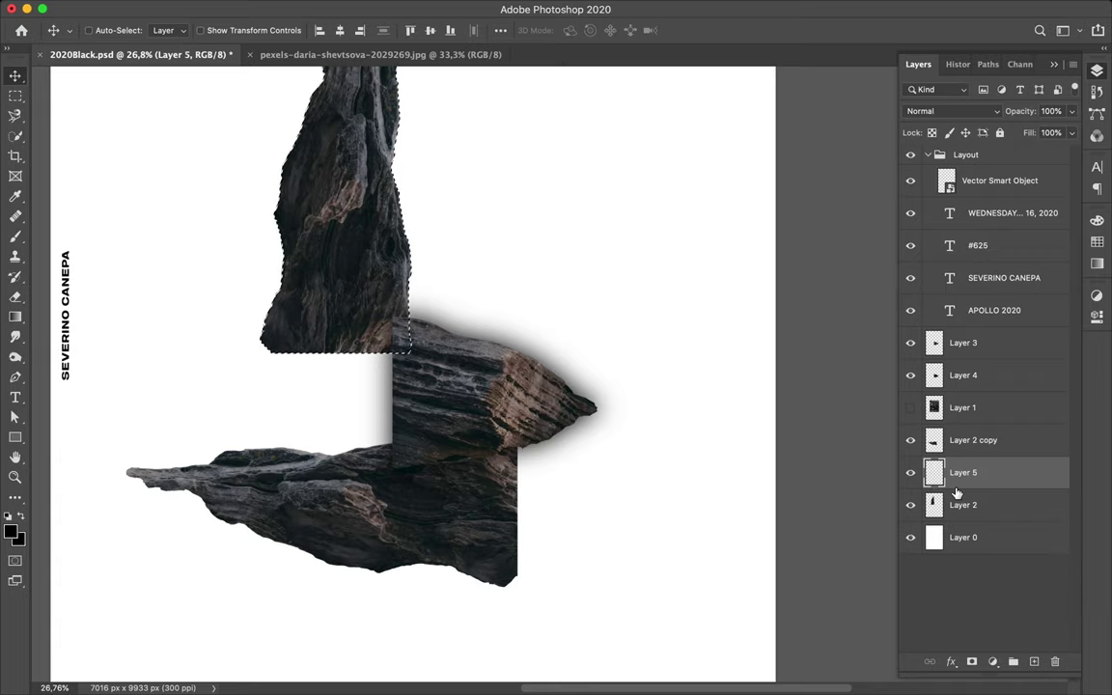
{"action": "left_click_drag", "start_coordinate": [962, 506], "coordinate": [956, 521]}
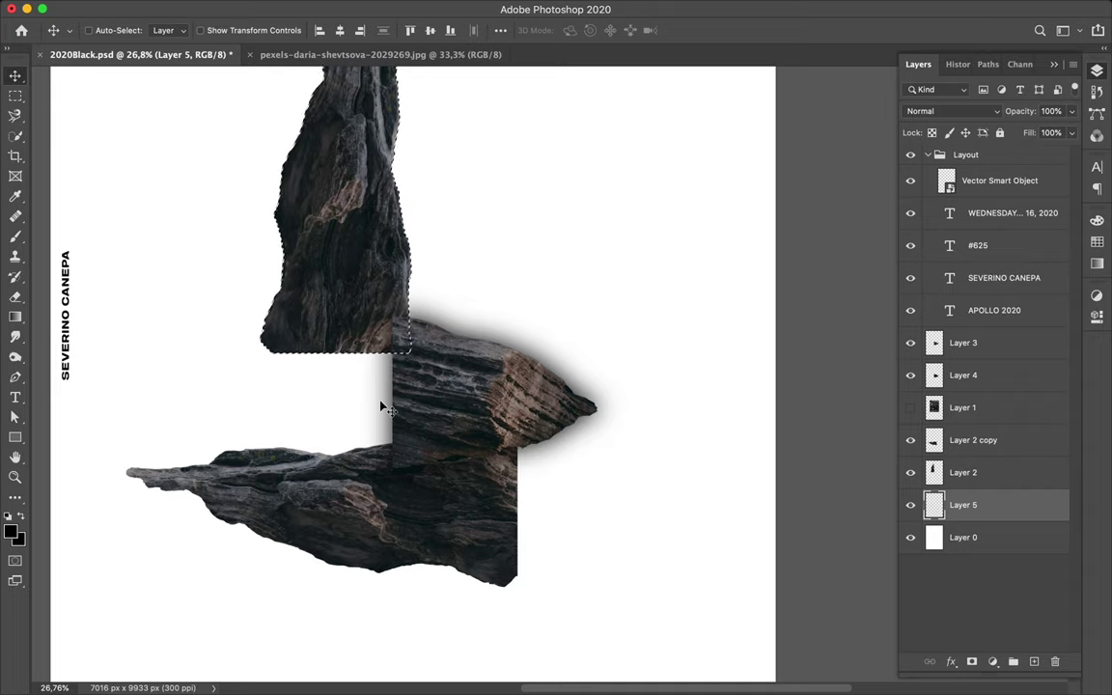
{"action": "key", "text": "b"}
{"action": "left_click_drag", "start_coordinate": [330, 333], "coordinate": [340, 149]}
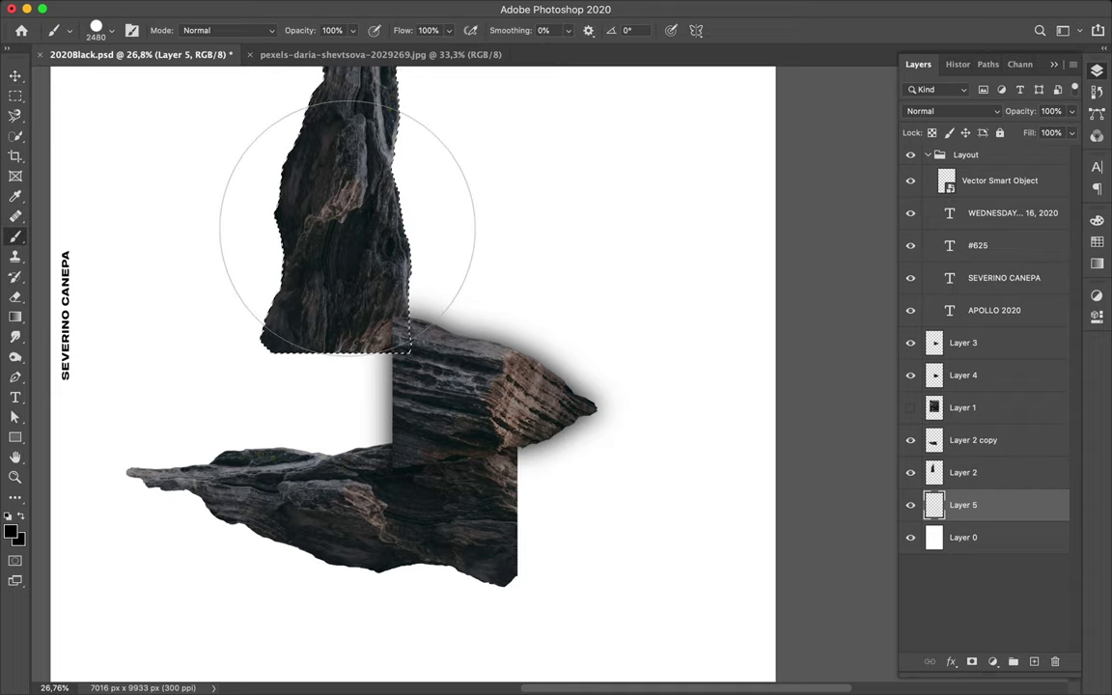
{"action": "scroll", "coordinate": [371, 133], "scroll_direction": "down", "scroll_amount": 1}
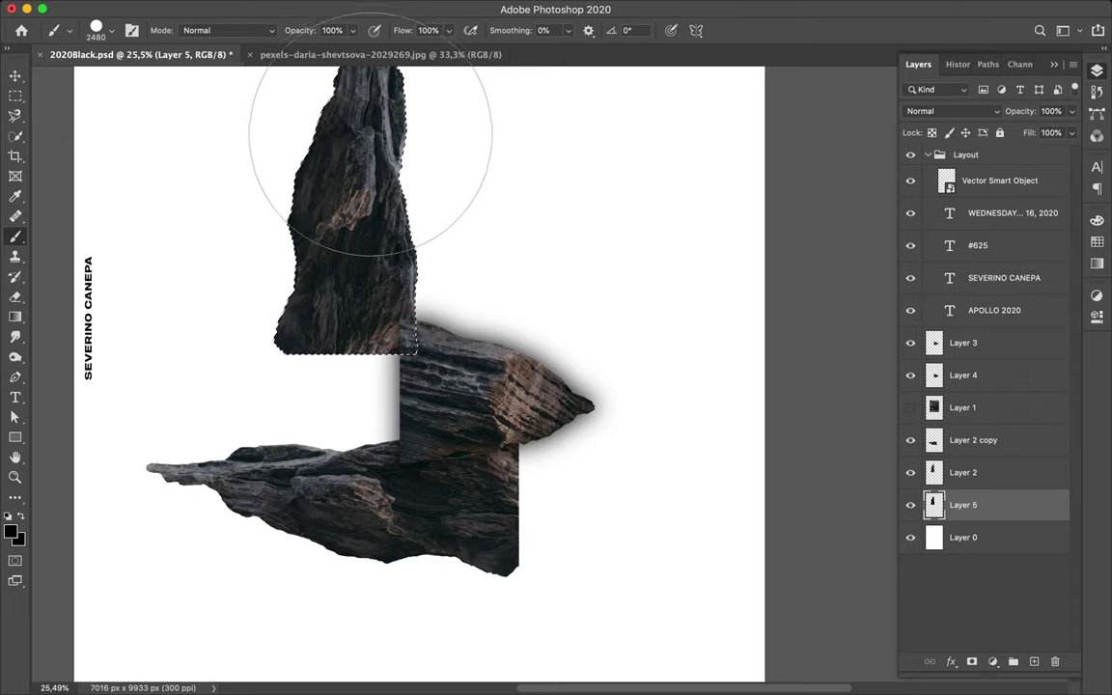
{"action": "scroll", "coordinate": [371, 144], "scroll_direction": "up", "scroll_amount": 2}
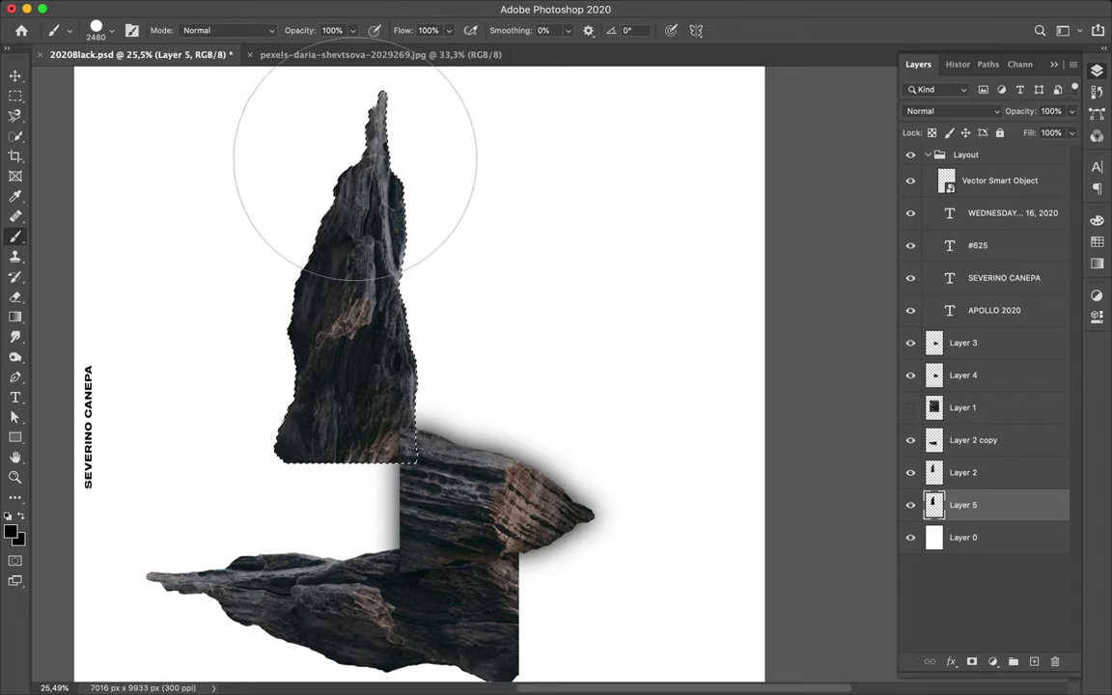
Step: Deselect and reapply the Gaussian Blur to soften the upper rock's shadow
{"action": "key", "text": "m"}
{"action": "key", "text": "ctrl+d"}
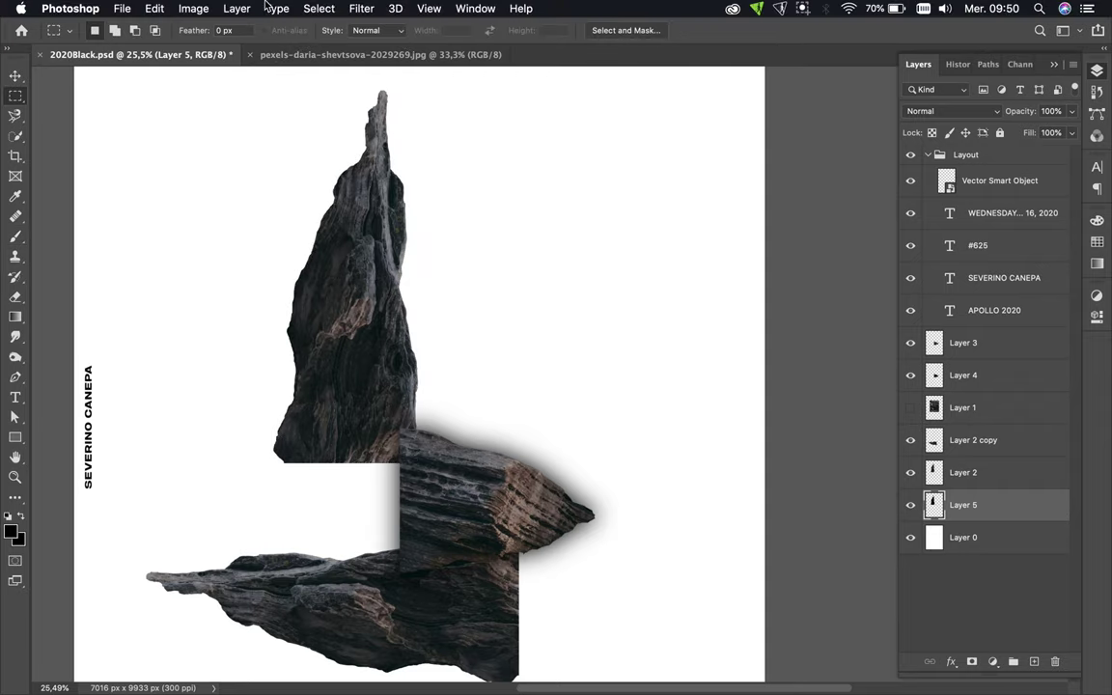
{"action": "left_click", "coordinate": [354, 7]}
{"action": "left_click", "coordinate": [363, 29]}
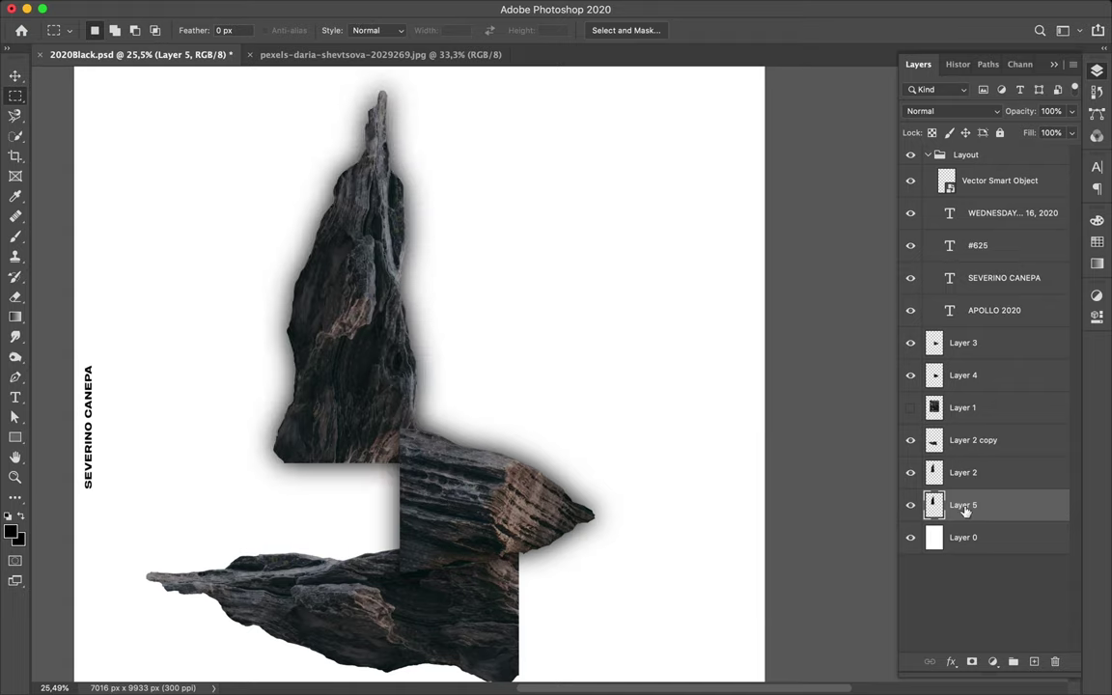
Step: Rename Layer 5 to Shadow and delete the horizontal Layer 2 copy rock
{"action": "type", "text": "Shadow"}
{"action": "key", "text": "Return"}
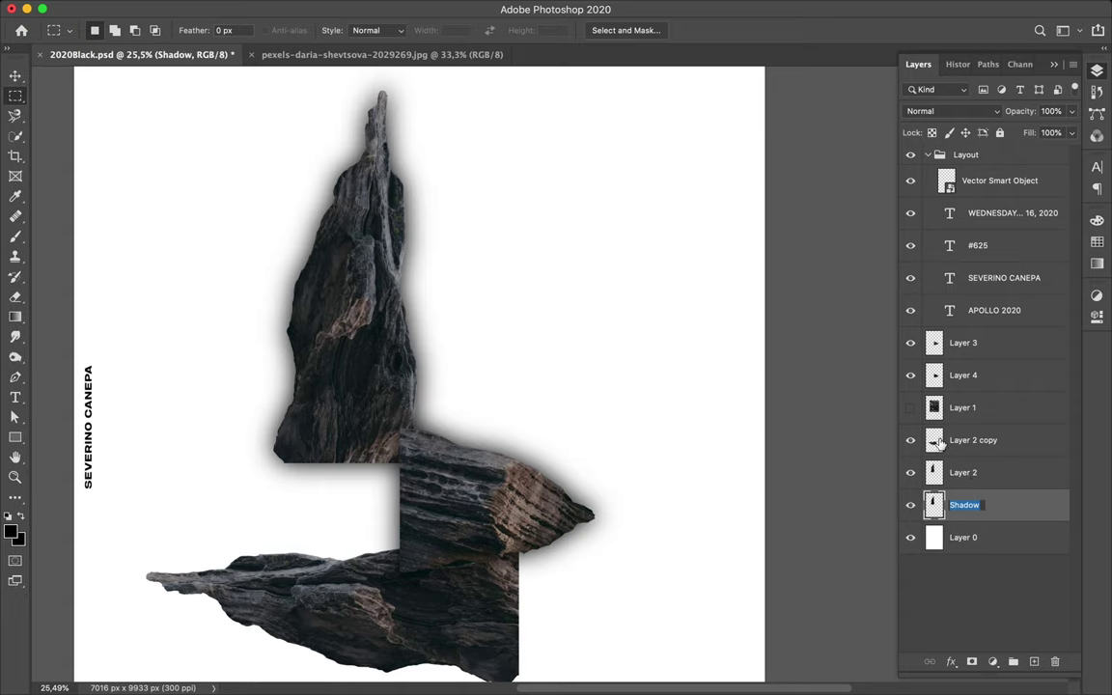
{"action": "left_click", "coordinate": [910, 440]}
{"action": "left_click", "coordinate": [969, 449]}
{"action": "key", "text": "Delete"}
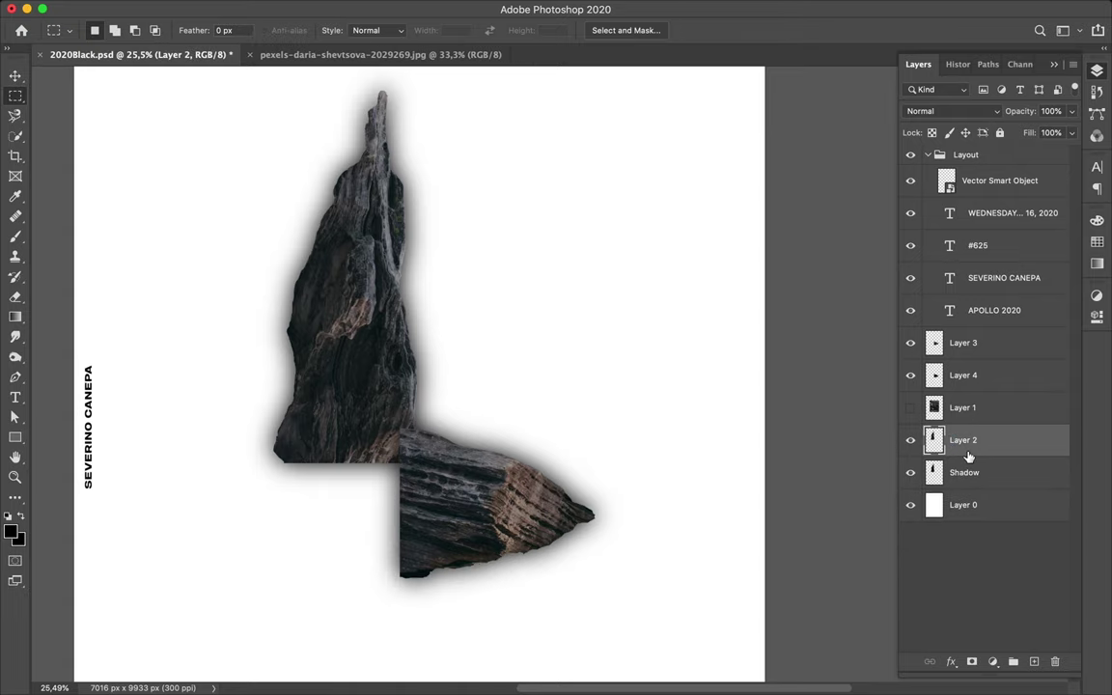
Step: Rename Layer 4 to Shadow and select Layer 2 together with its shadow
{"action": "double_click", "coordinate": [956, 375]}
{"action": "type", "text": "Shadow"}
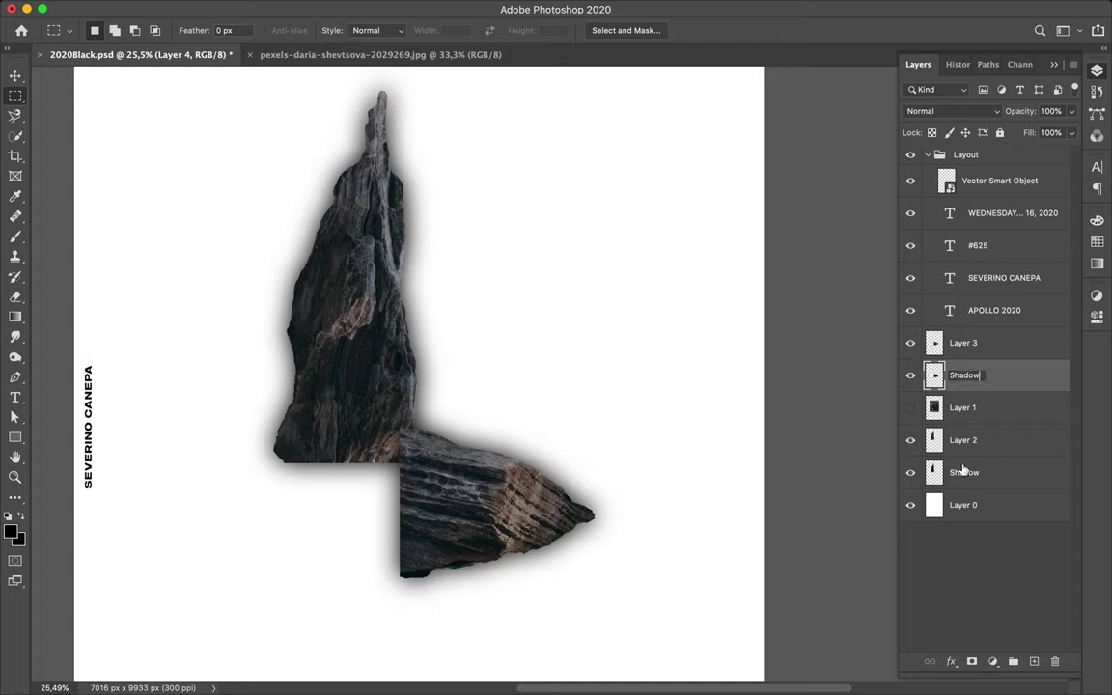
{"action": "left_click", "coordinate": [963, 470]}
{"action": "left_click", "coordinate": [958, 444], "text": "shift"}
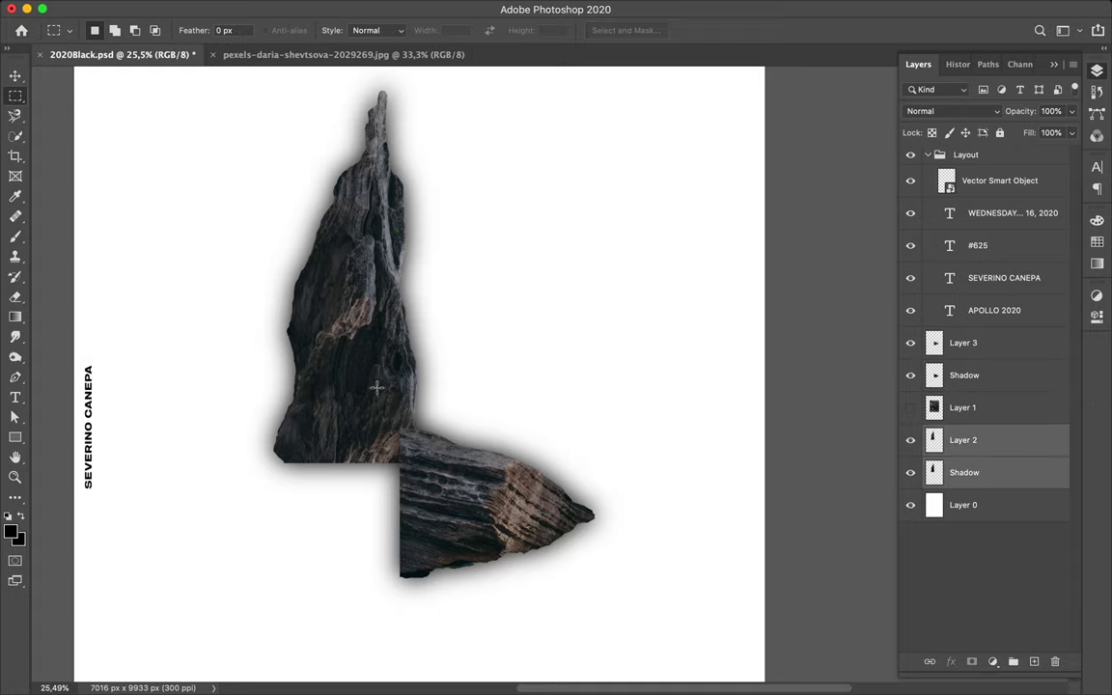
Step: Duplicate the tall rock and its shadow, rotate the copy 180°, and move it below the middle slab
{"action": "key", "text": "v"}
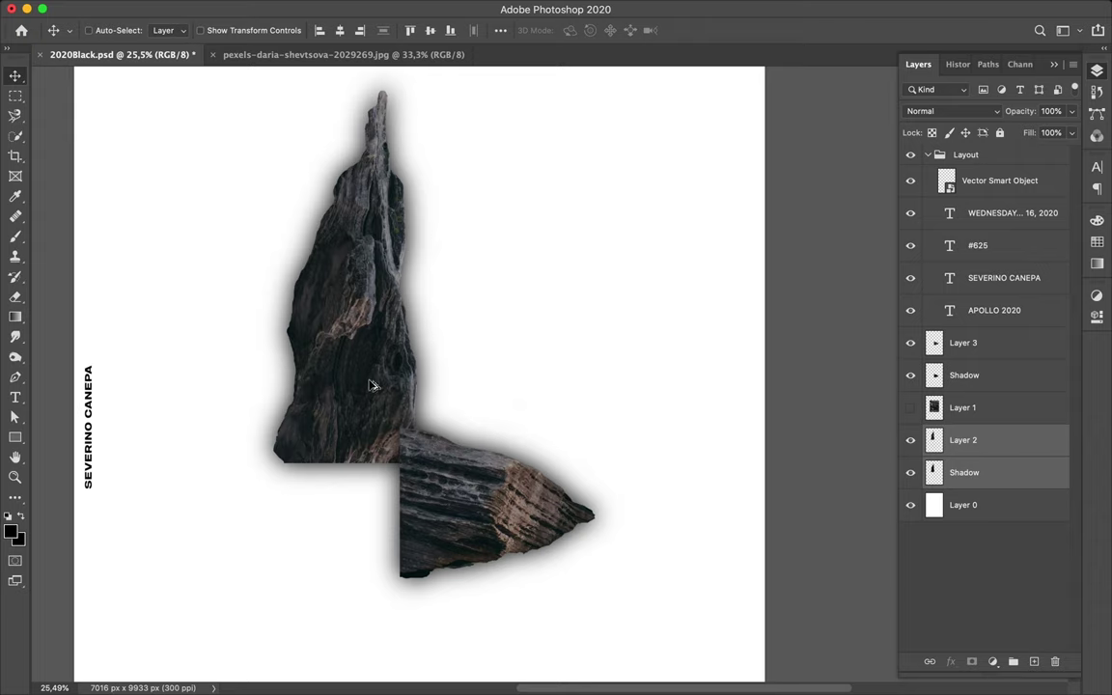
{"action": "left_click_drag", "start_coordinate": [374, 386], "coordinate": [484, 472], "text": "alt"}
{"action": "key", "text": "ctrl+t"}
{"action": "left_click_drag", "start_coordinate": [350, 106], "coordinate": [577, 652], "text": "shift"}
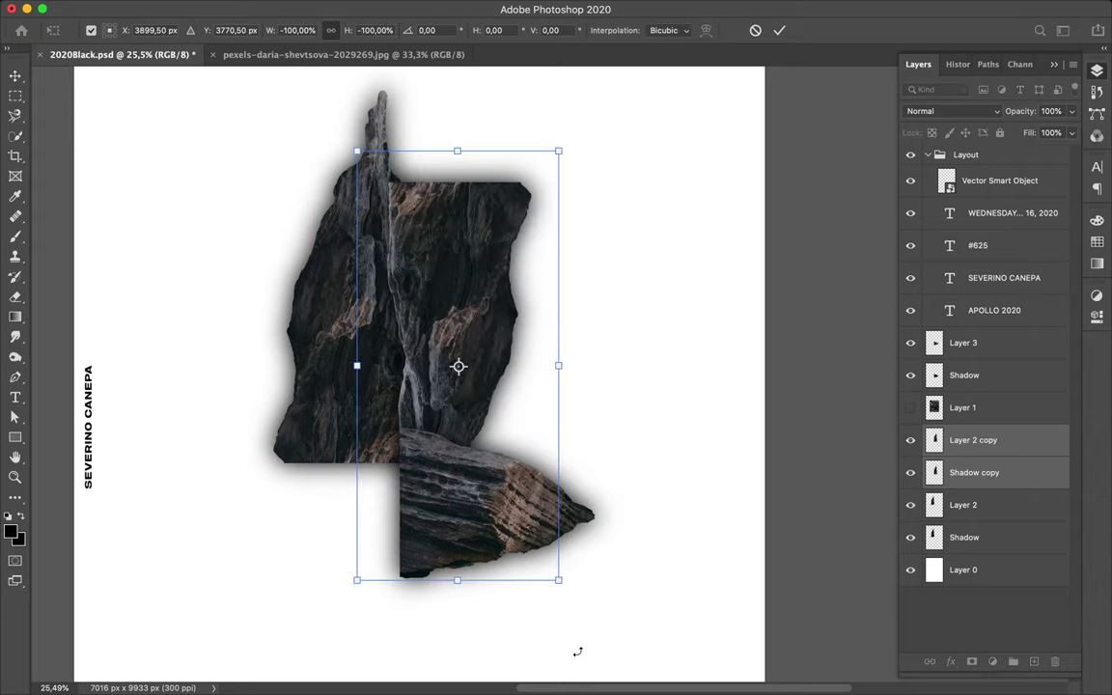
{"action": "key", "text": "Return"}
{"action": "mouse_move", "coordinate": [442, 315]}
{"action": "left_mouse_down"}
{"action": "mouse_move", "coordinate": [462, 557]}
{"action": "mouse_move", "coordinate": [421, 518]}
{"action": "left_mouse_up"}
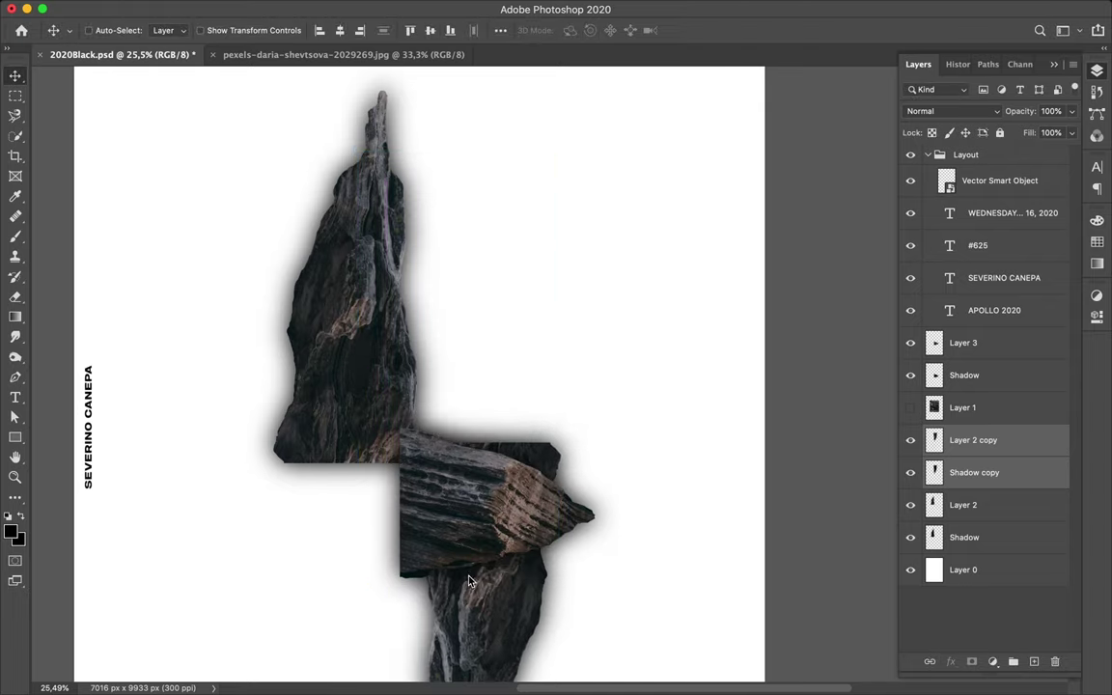
Step: Make the rock photo layer Layer 1 visible again
{"action": "scroll", "coordinate": [436, 442], "scroll_direction": "down", "scroll_amount": 1}
{"action": "scroll", "coordinate": [492, 500], "scroll_direction": "down", "scroll_amount": 2}
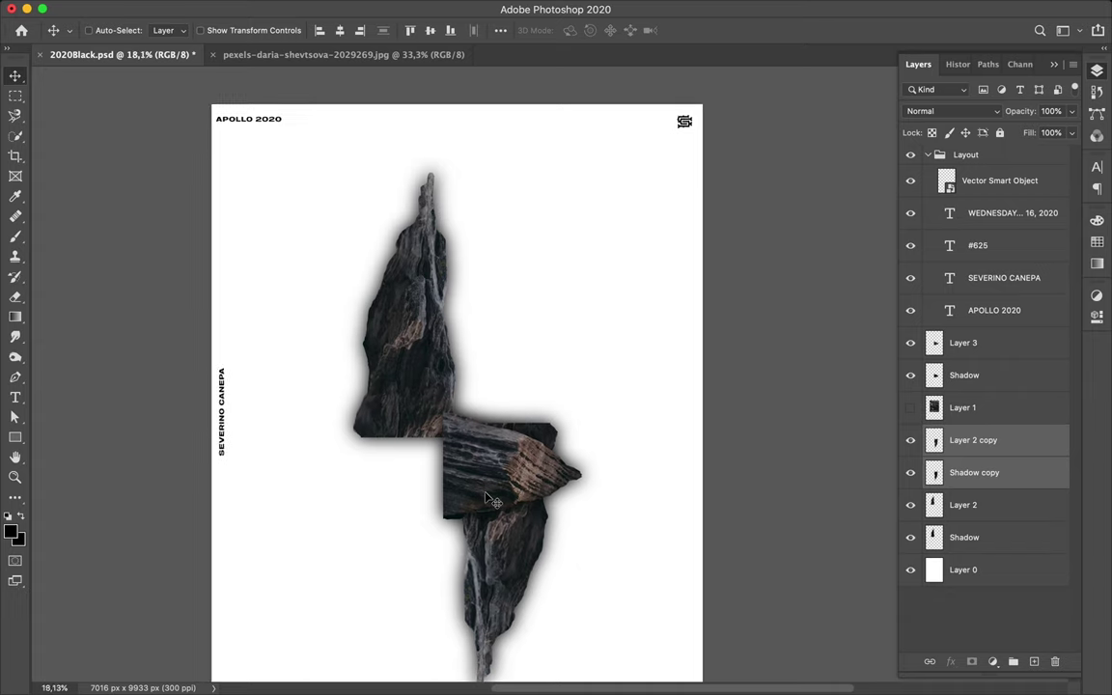
{"action": "scroll", "coordinate": [547, 390], "scroll_direction": "down", "scroll_amount": 3}
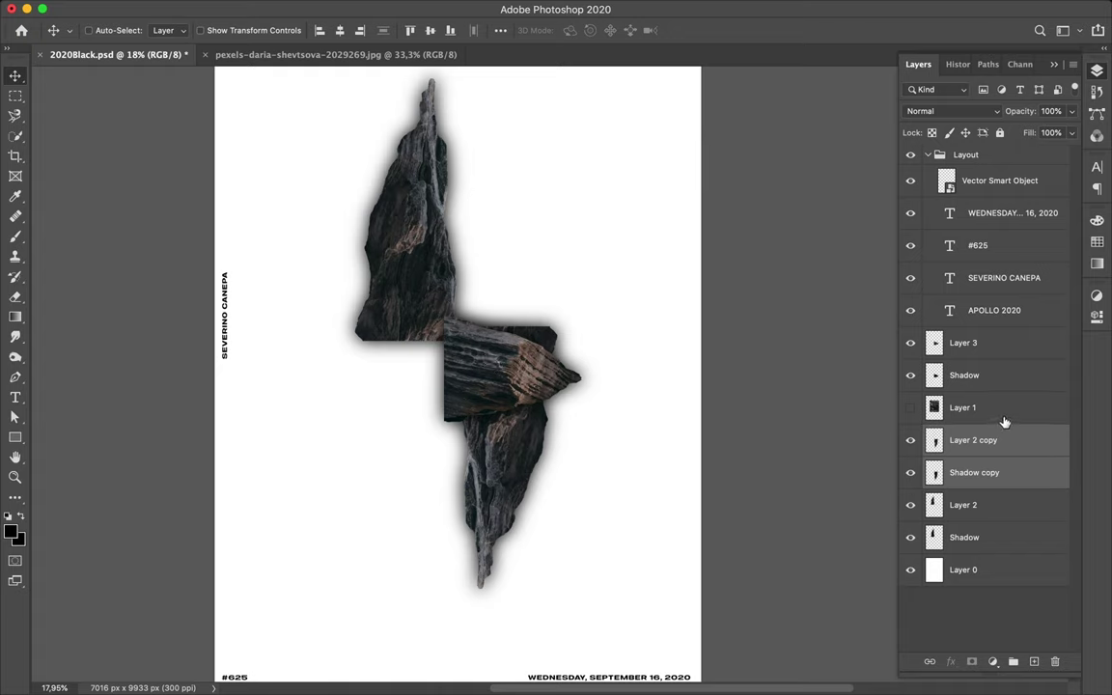
{"action": "left_click", "coordinate": [954, 417]}
{"action": "left_click", "coordinate": [911, 412]}
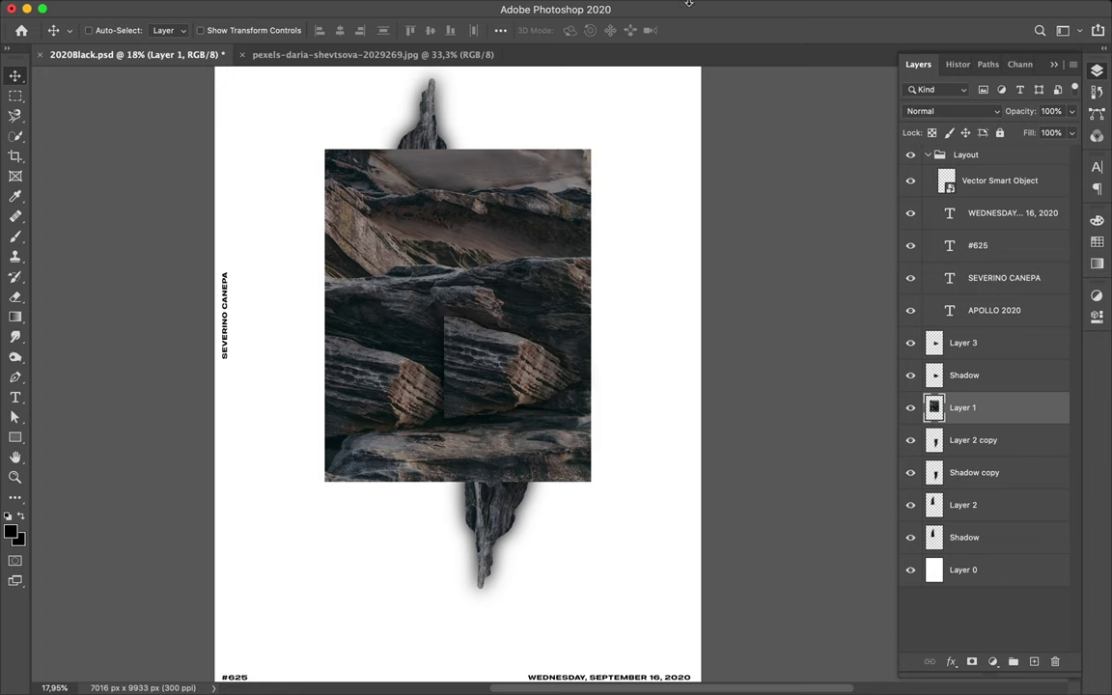
Step: Reposition the rock photo and copy the long flat ledge onto its own layer with the Magnetic Lasso
{"action": "left_click", "coordinate": [803, 8]}
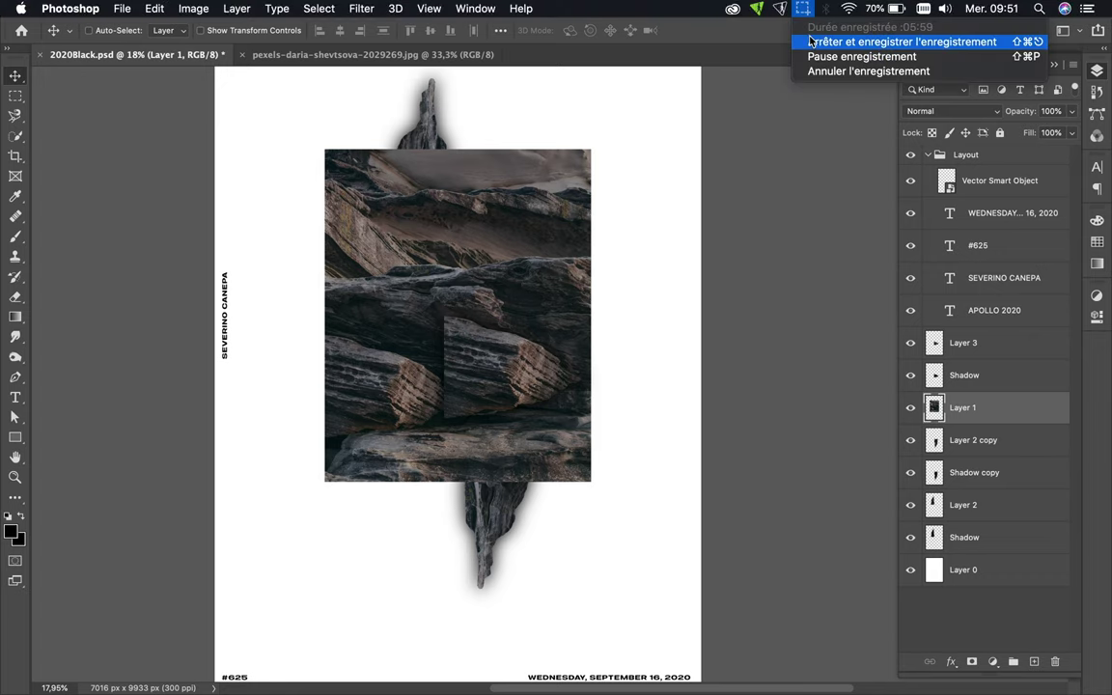
{"action": "left_click", "coordinate": [801, 40]}
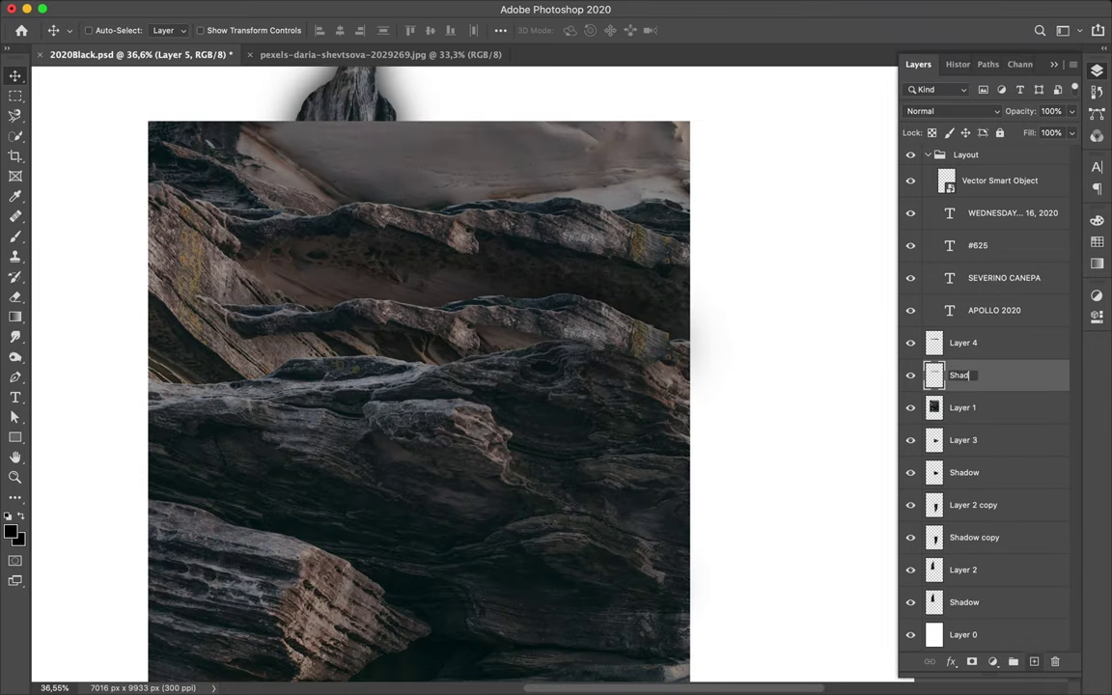
{"action": "left_click_drag", "start_coordinate": [509, 180], "coordinate": [586, 58]}
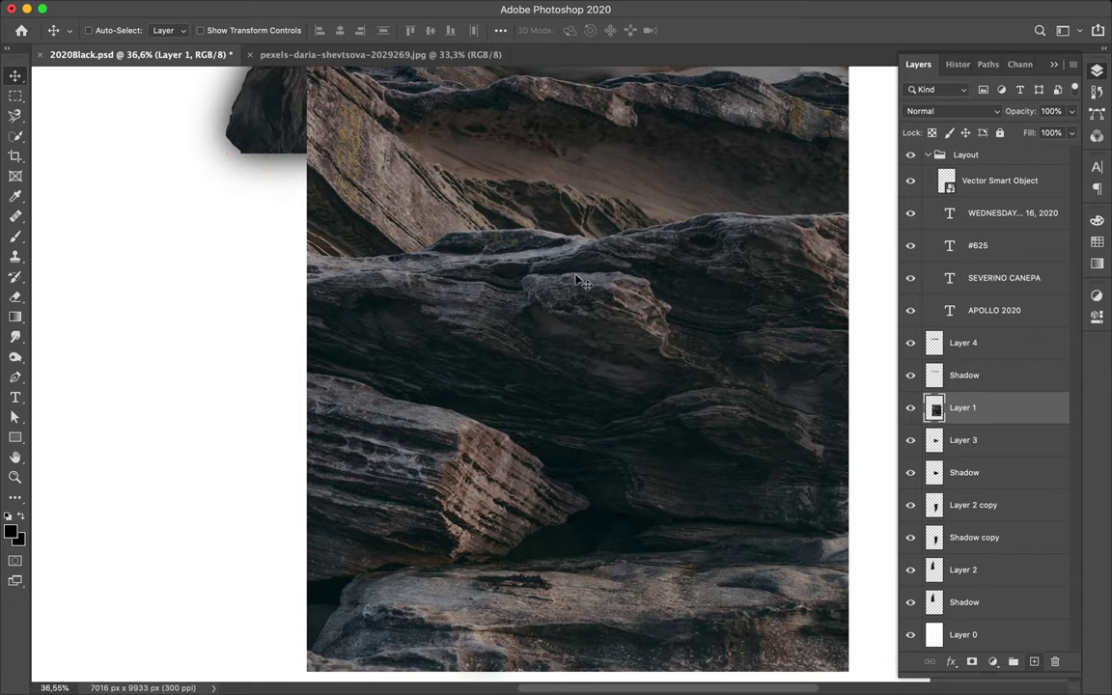
{"action": "key", "text": "l"}
{"action": "left_click", "coordinate": [769, 534]}
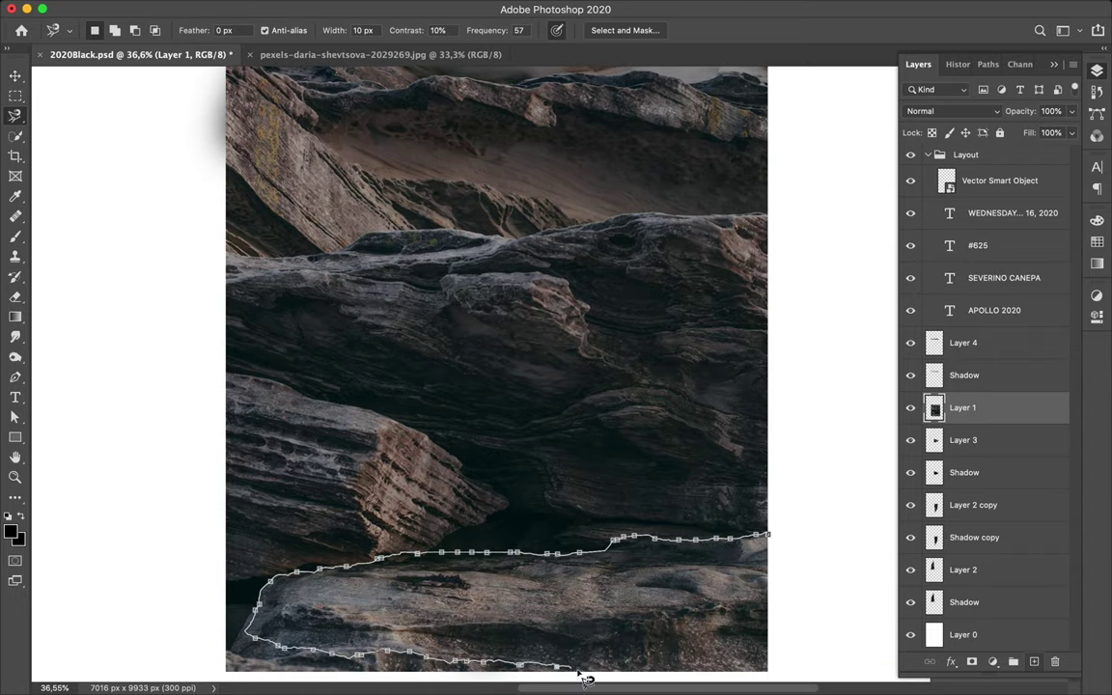
{"action": "left_click", "coordinate": [784, 570]}
{"action": "key", "text": "ctrl+j"}
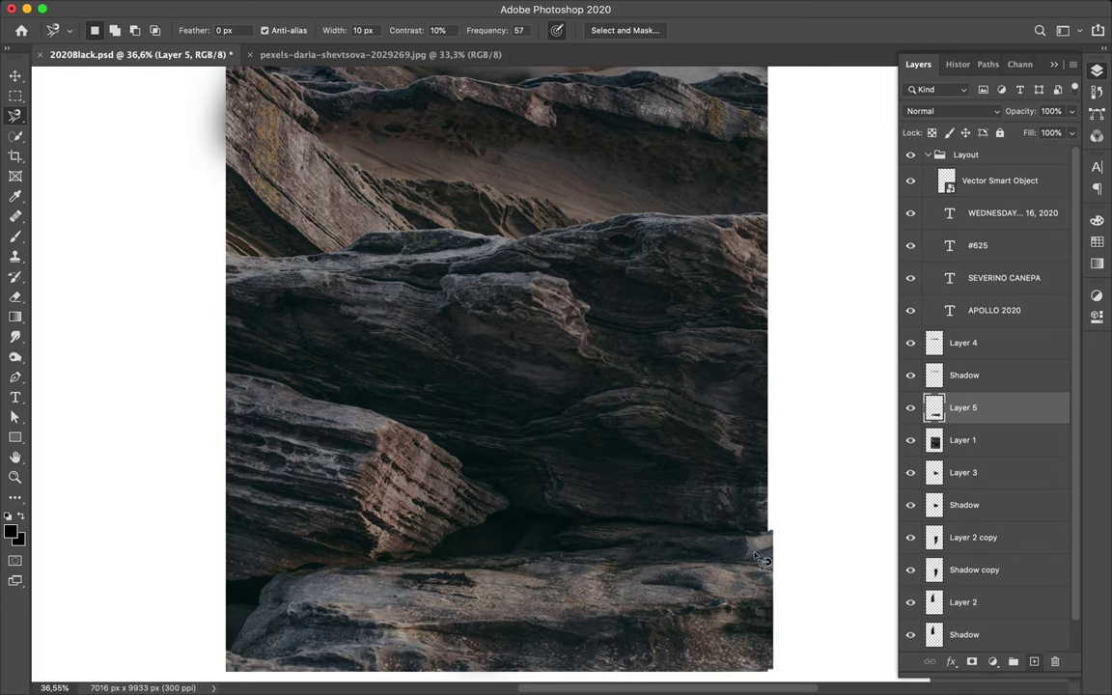
Step: Move the ledge up and right and give it a black Gaussian-blurred shadow layer
{"action": "key", "text": "v"}
{"action": "left_click_drag", "start_coordinate": [511, 599], "coordinate": [549, 393]}
{"action": "left_click", "coordinate": [934, 408], "text": "ctrl"}
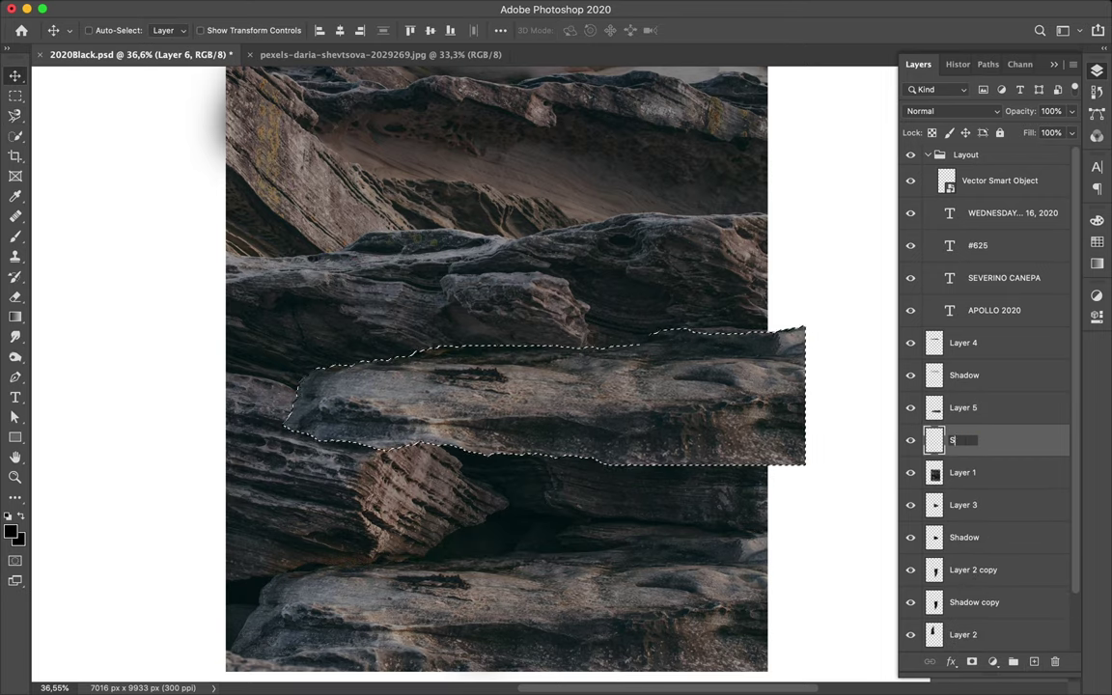
{"action": "key", "text": "ctrl+d"}
{"action": "key", "text": "m"}
{"action": "left_click", "coordinate": [350, 9]}
{"action": "left_click", "coordinate": [376, 41]}
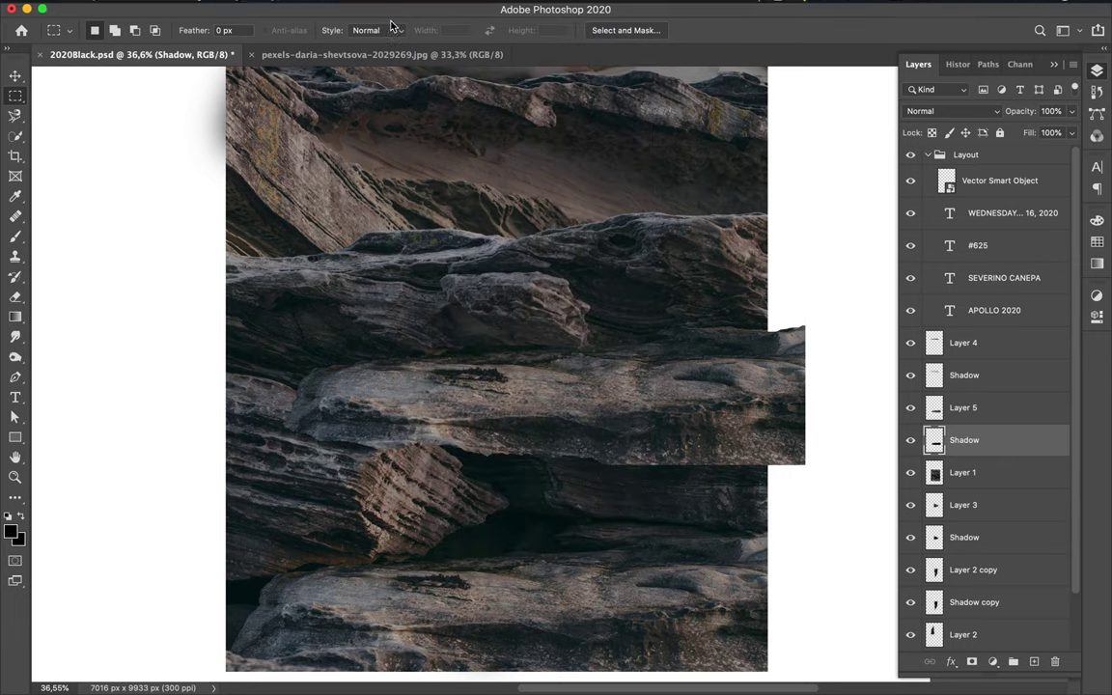
Step: Hide the rock photo and link the ledge layer with its Shadow layer
{"action": "left_click", "coordinate": [909, 472]}
{"action": "key", "text": "ctrl+0"}
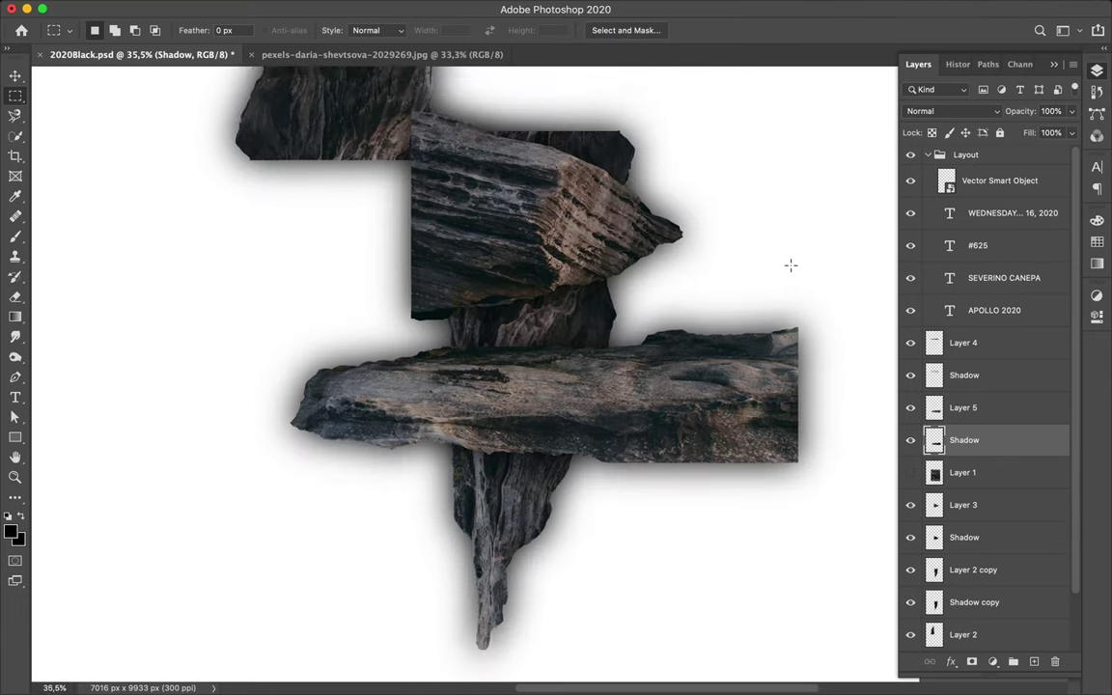
{"action": "key", "text": "v"}
{"action": "left_click", "coordinate": [964, 407], "text": "shift"}
{"action": "right_click", "coordinate": [964, 440]}
{"action": "left_click", "coordinate": [831, 319]}
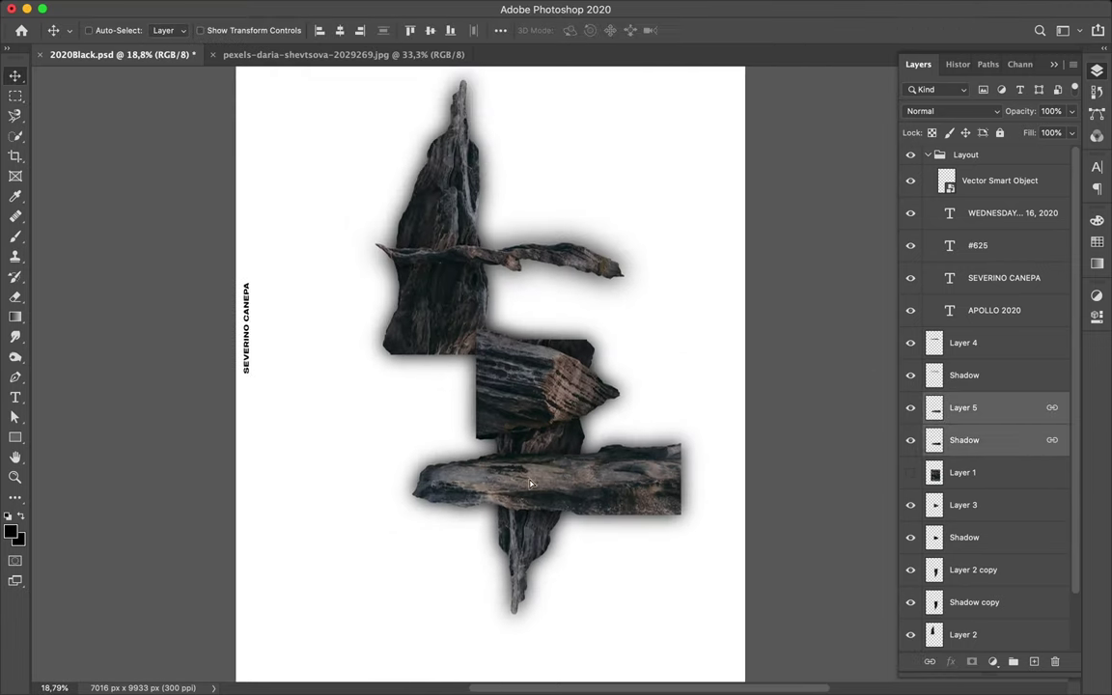
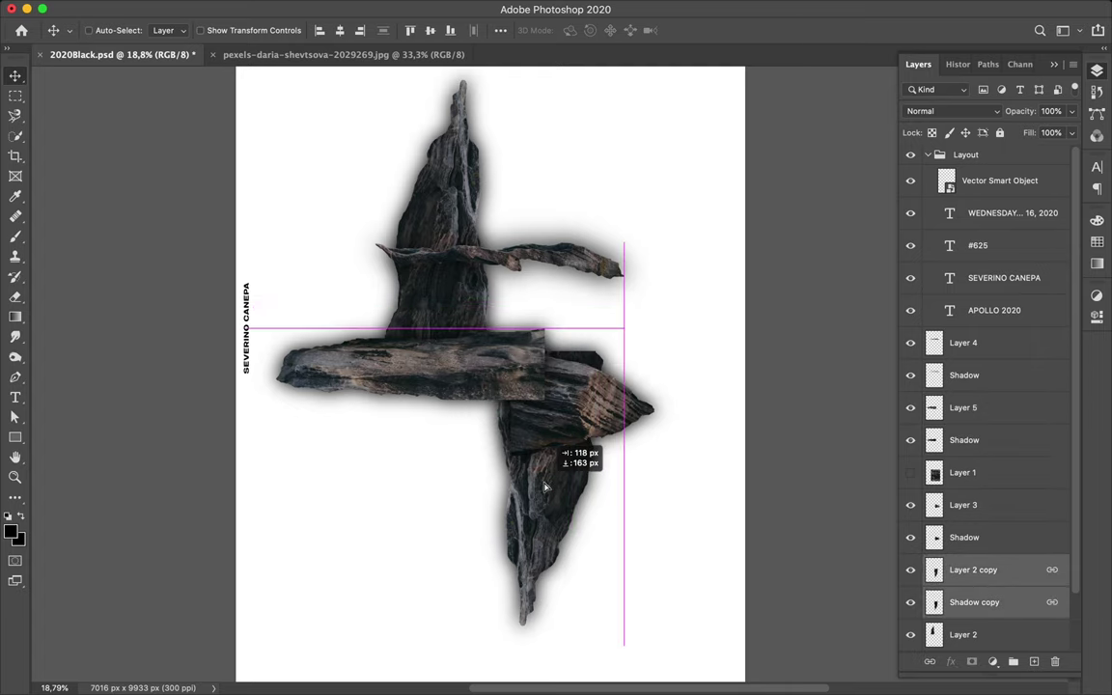
Step: Link the plank with its shadow, set it on the horizontal rock, and restore the rock photo above
{"action": "right_click", "coordinate": [992, 580]}
{"action": "left_click", "coordinate": [819, 337]}
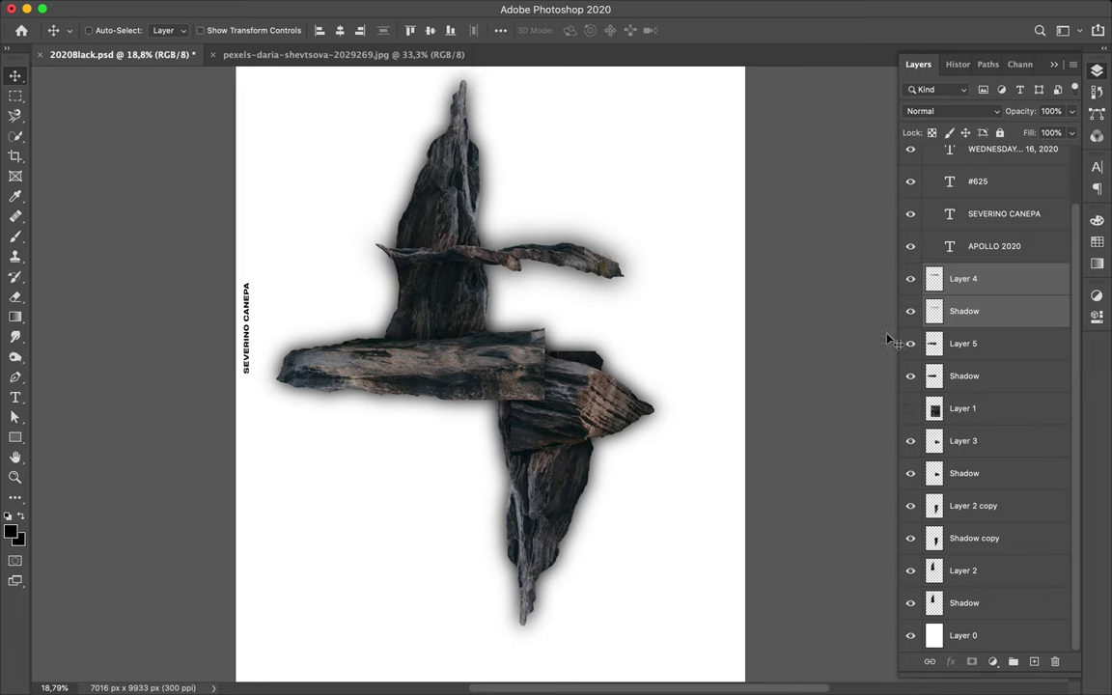
{"action": "left_click_drag", "start_coordinate": [572, 268], "coordinate": [577, 367]}
{"action": "left_click", "coordinate": [910, 408]}
{"action": "left_click_drag", "start_coordinate": [964, 409], "coordinate": [993, 270]}
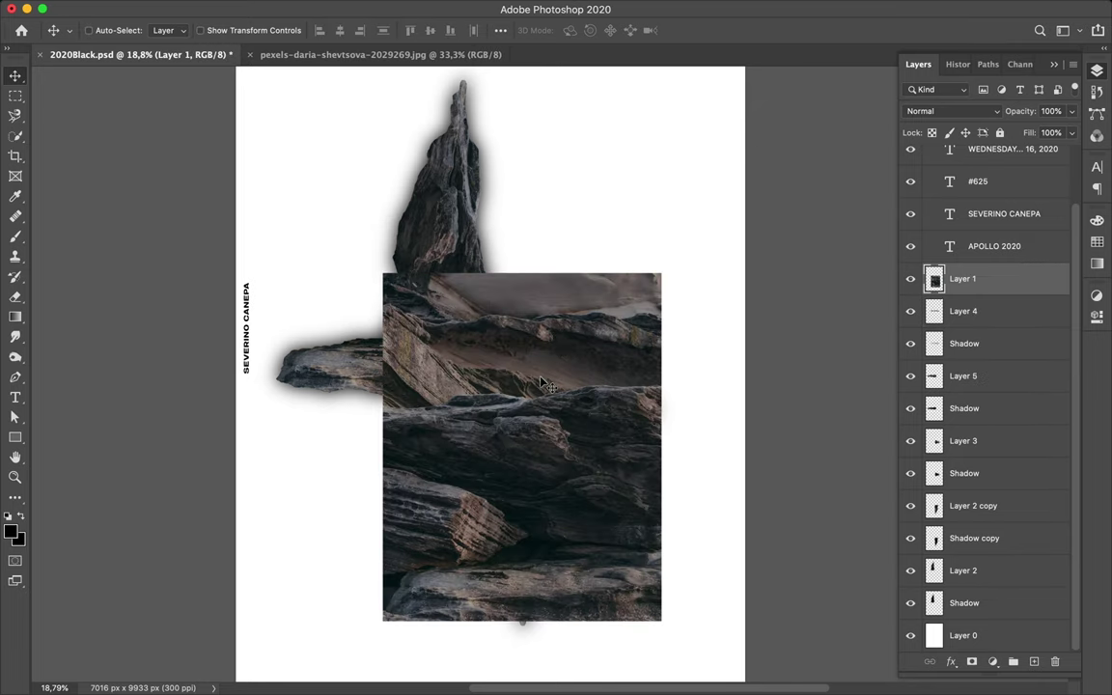
Step: Magnetic-lasso a light rock shard from the photo, copy it to its own layer, and move it up-left
{"action": "key", "text": "l"}
{"action": "left_click", "coordinate": [381, 304]}
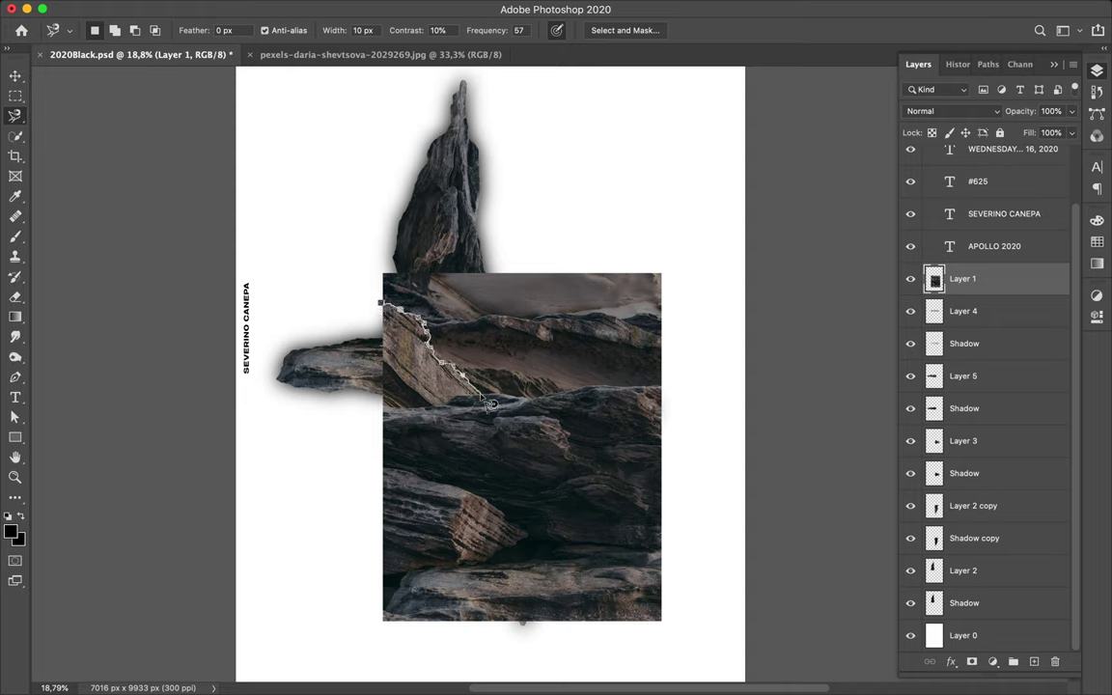
{"action": "left_click", "coordinate": [380, 305]}
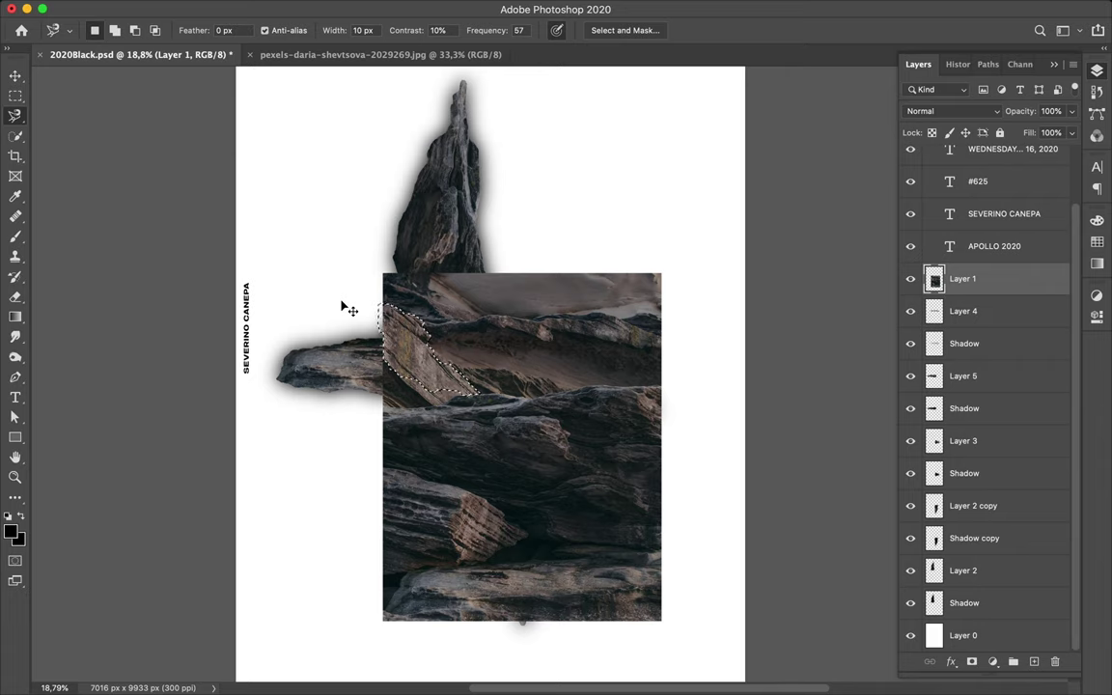
{"action": "key", "text": "ctrl+j"}
{"action": "key", "text": "v"}
{"action": "left_click_drag", "start_coordinate": [345, 307], "coordinate": [321, 172]}
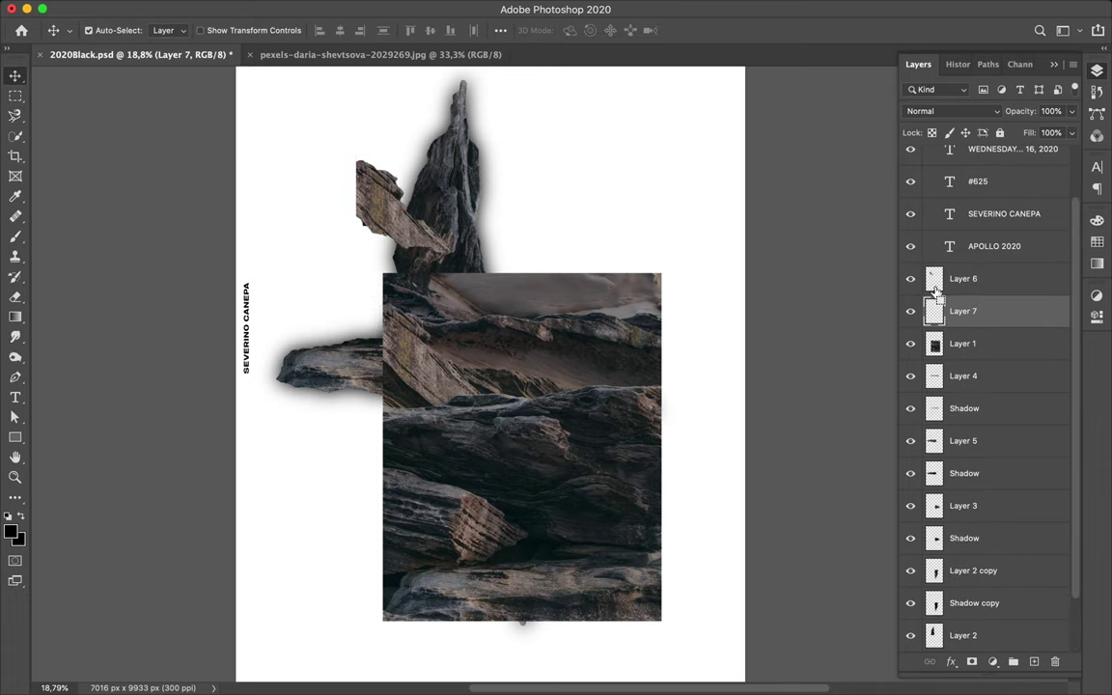
Step: Give the shard a black Gaussian-blurred shadow and link the shard with its shadow
{"action": "key", "text": "b"}
{"action": "key", "text": "m"}
{"action": "key", "text": "ctrl+f"}
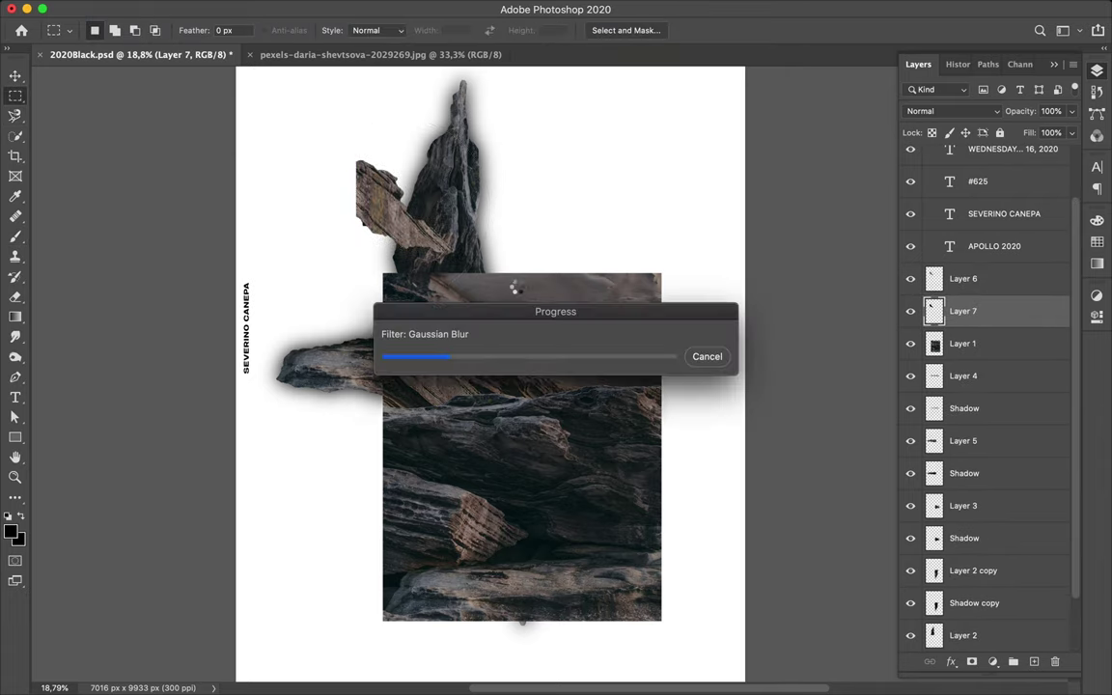
{"action": "key", "text": "v"}
{"action": "left_click", "coordinate": [884, 347]}
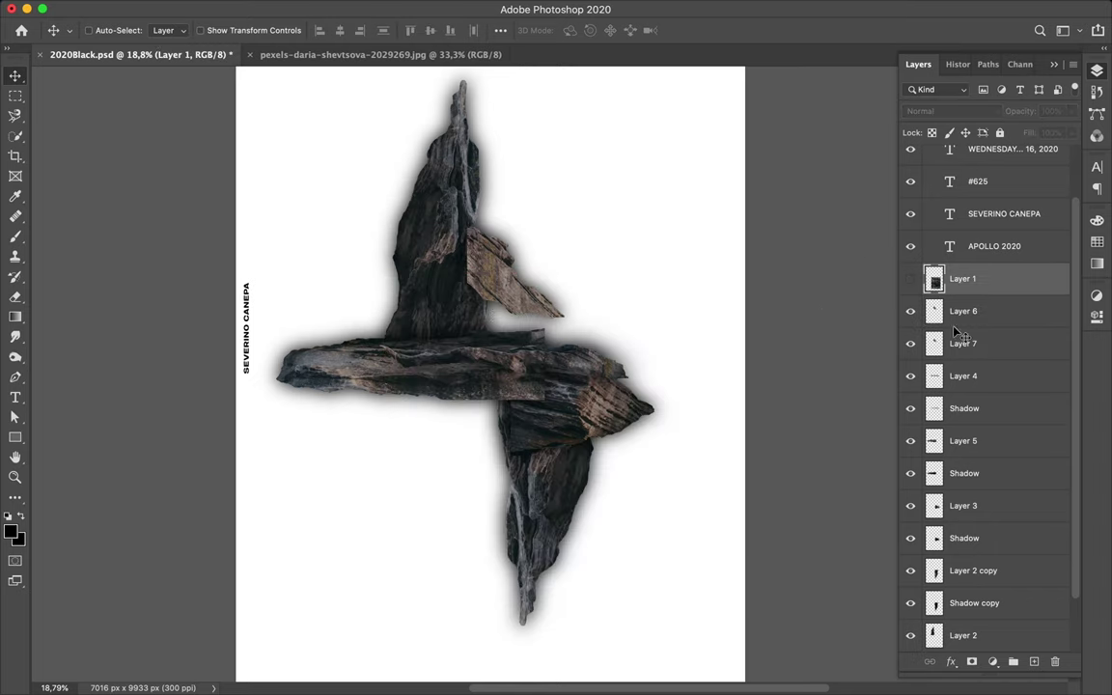
Step: Settle the upper rock piece, then enlarge the rock photo with Free Transform and shift it up
{"action": "left_click", "coordinate": [962, 311]}
{"action": "left_click_drag", "start_coordinate": [541, 280], "coordinate": [526, 338]}
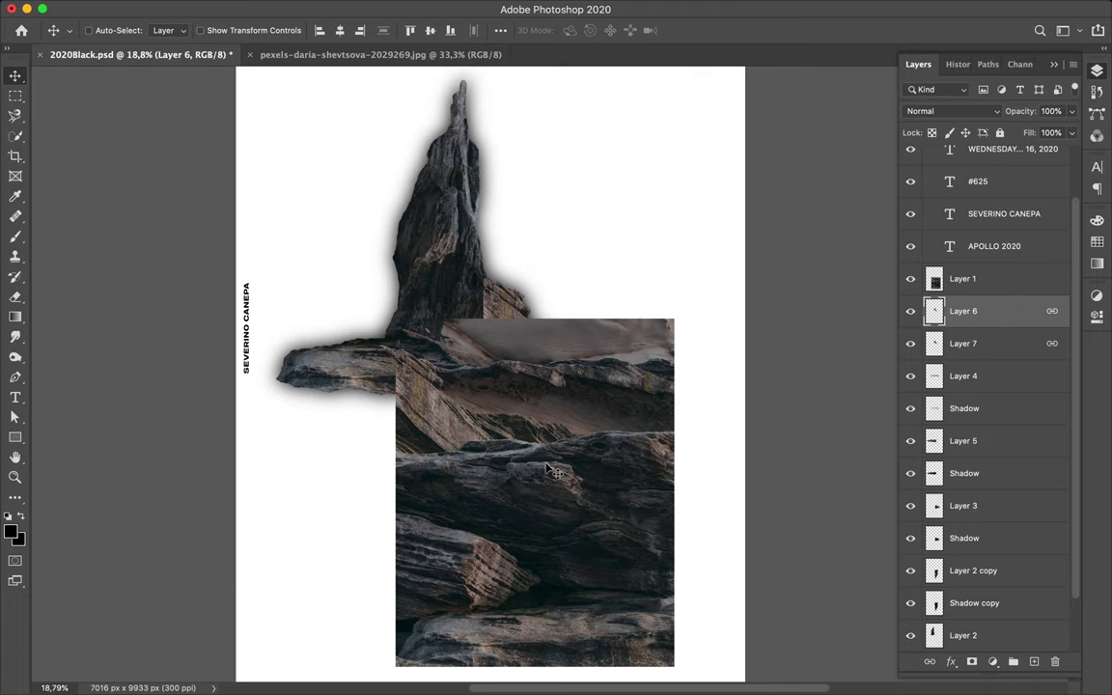
{"action": "left_click", "coordinate": [557, 468]}
{"action": "key", "text": "ctrl+t"}
{"action": "left_click_drag", "start_coordinate": [271, 30], "coordinate": [289, 30]}
{"action": "left_click_drag", "start_coordinate": [494, 362], "coordinate": [494, 294]}
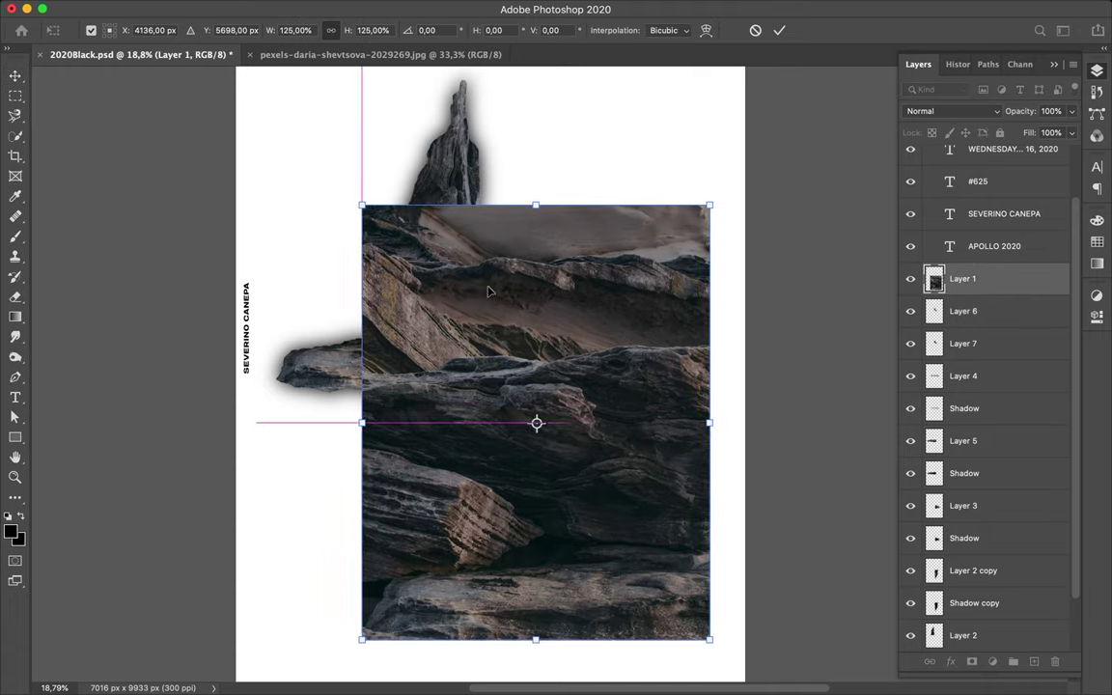
{"action": "key", "text": "Return"}
Step: Magnetic-lasso a big dark rock slab from the photo, copy it to a new layer, and move it up
{"action": "key", "text": "l"}
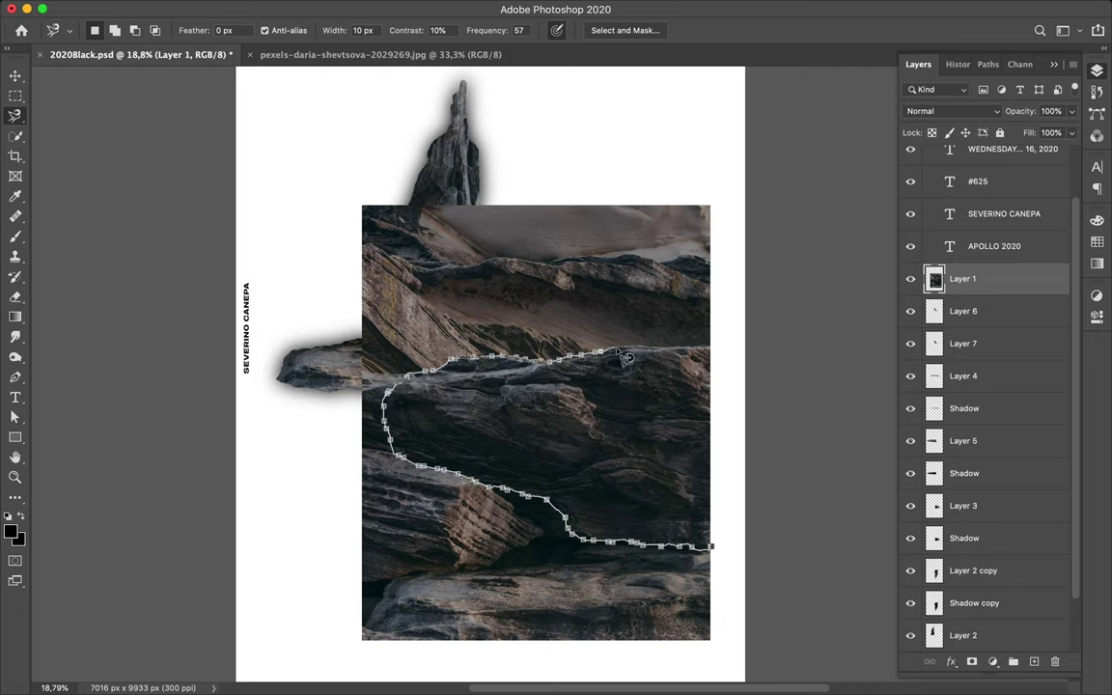
{"action": "left_click", "coordinate": [723, 554]}
{"action": "key", "text": "ctrl+j"}
{"action": "key", "text": "v"}
{"action": "left_click_drag", "start_coordinate": [720, 551], "coordinate": [601, 335]}
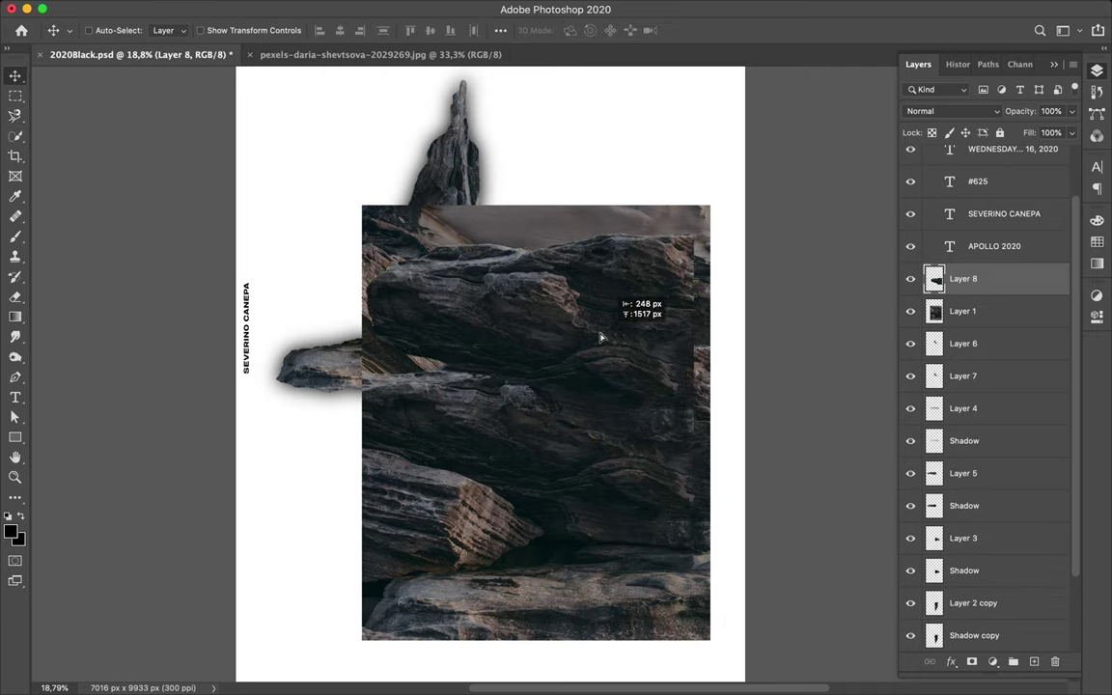
Step: Paint black inside the slab's shape on a new layer and blur it into a soft shadow
{"action": "left_click", "coordinate": [963, 376]}
{"action": "left_click", "coordinate": [963, 278]}
{"action": "key", "text": "ctrl+shift+alt+n"}
{"action": "left_click", "coordinate": [934, 310], "text": "ctrl"}
{"action": "key", "text": "b"}
{"action": "mouse_move", "coordinate": [588, 248]}
{"action": "left_mouse_down"}
{"action": "mouse_move", "coordinate": [645, 437]}
{"action": "mouse_move", "coordinate": [646, 426]}
{"action": "left_mouse_up"}
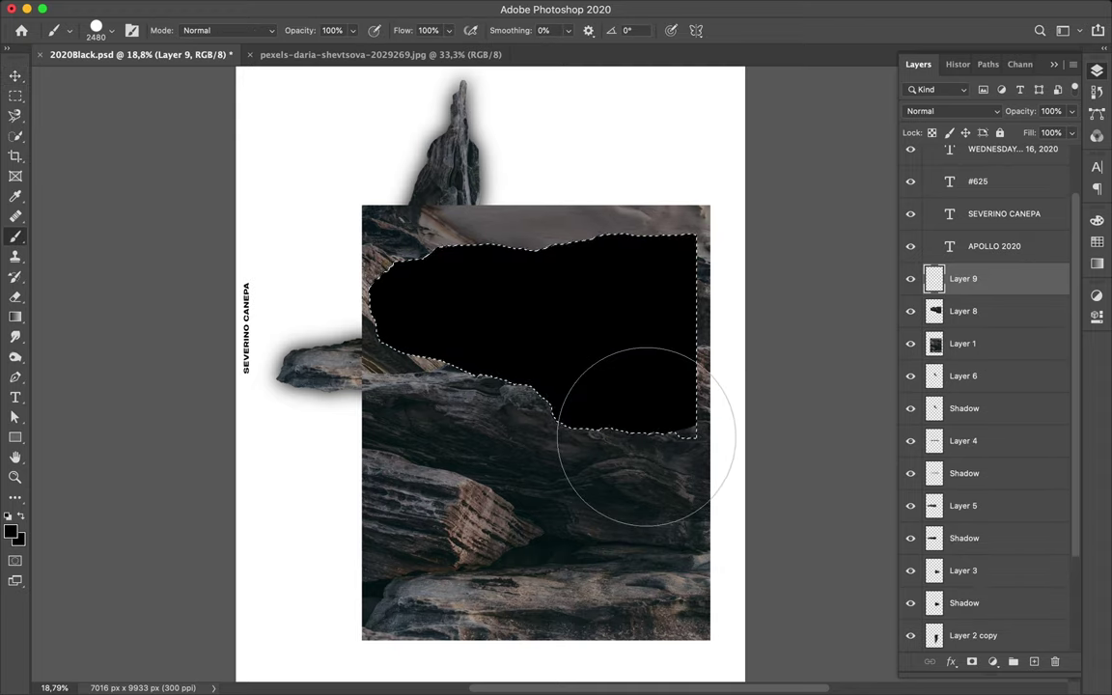
{"action": "key", "text": "m"}
{"action": "key", "text": "ctrl+d"}
{"action": "key", "text": "v"}
{"action": "key", "text": "ctrl+f"}
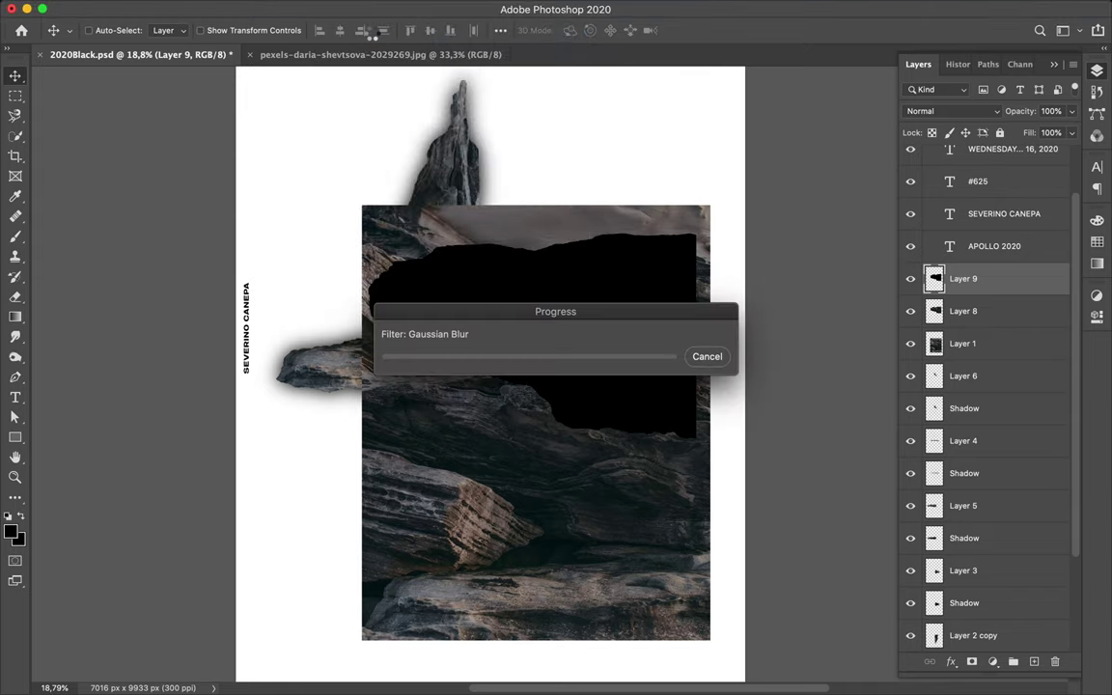
Step: Stack the slab above its shadow, hide the rock photo, and move the pair down-left and lower
{"action": "left_click_drag", "start_coordinate": [988, 328], "coordinate": [981, 291]}
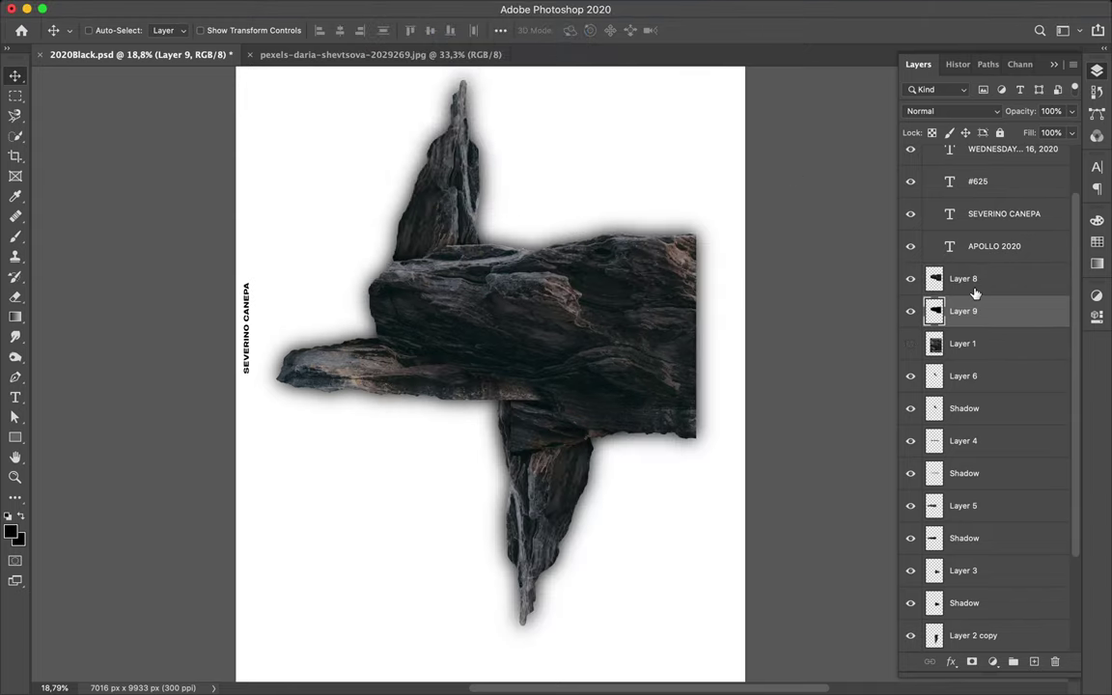
{"action": "left_click", "coordinate": [981, 311], "text": "shift"}
{"action": "left_click_drag", "start_coordinate": [630, 296], "coordinate": [565, 438]}
{"action": "left_click_drag", "start_coordinate": [963, 311], "coordinate": [995, 586]}
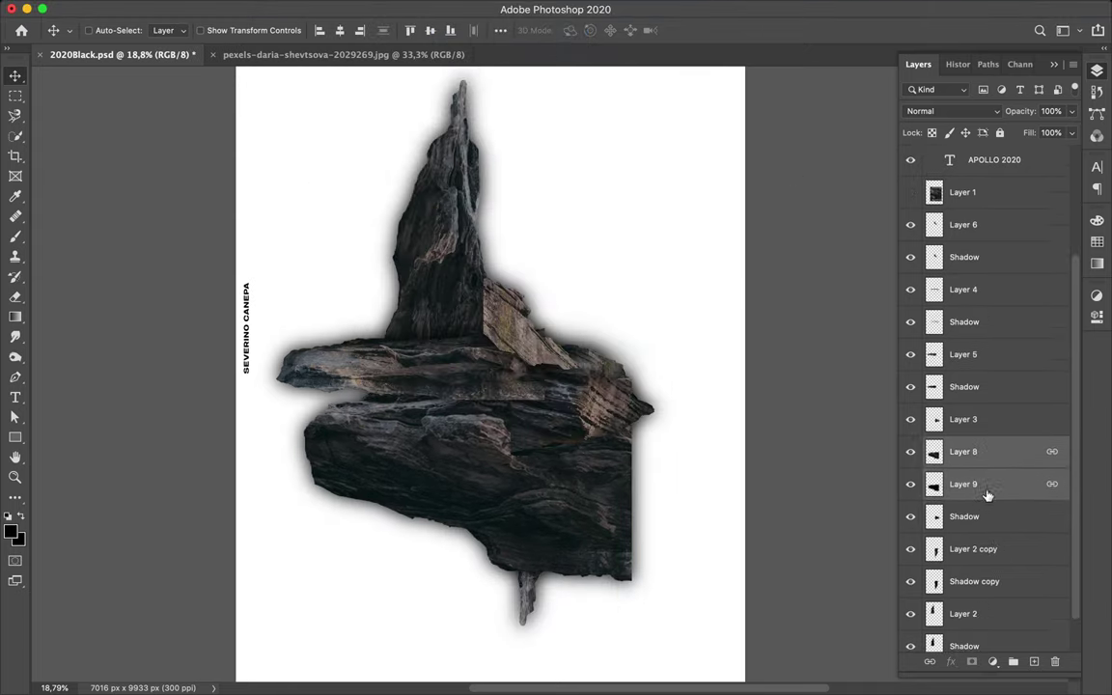
Step: Rename the shadow layer to 'Shadow' and place it beneath its rock slab
{"action": "double_click", "coordinate": [963, 517]}
{"action": "type", "text": "Shadow"}
{"action": "key", "text": "Return"}
{"action": "left_click_drag", "start_coordinate": [565, 414], "coordinate": [568, 290]}
{"action": "left_click_drag", "start_coordinate": [1014, 488], "coordinate": [985, 617]}
{"action": "mouse_move", "coordinate": [541, 318]}
{"action": "left_mouse_down"}
{"action": "mouse_move", "coordinate": [530, 352]}
{"action": "mouse_move", "coordinate": [447, 443]}
{"action": "mouse_move", "coordinate": [415, 444]}
{"action": "left_mouse_up"}
Step: Duplicate the big slab, rotate the copy with Free Transform, and position it in the collage
{"action": "key", "text": "ctrl+t"}
{"action": "key", "text": "Return"}
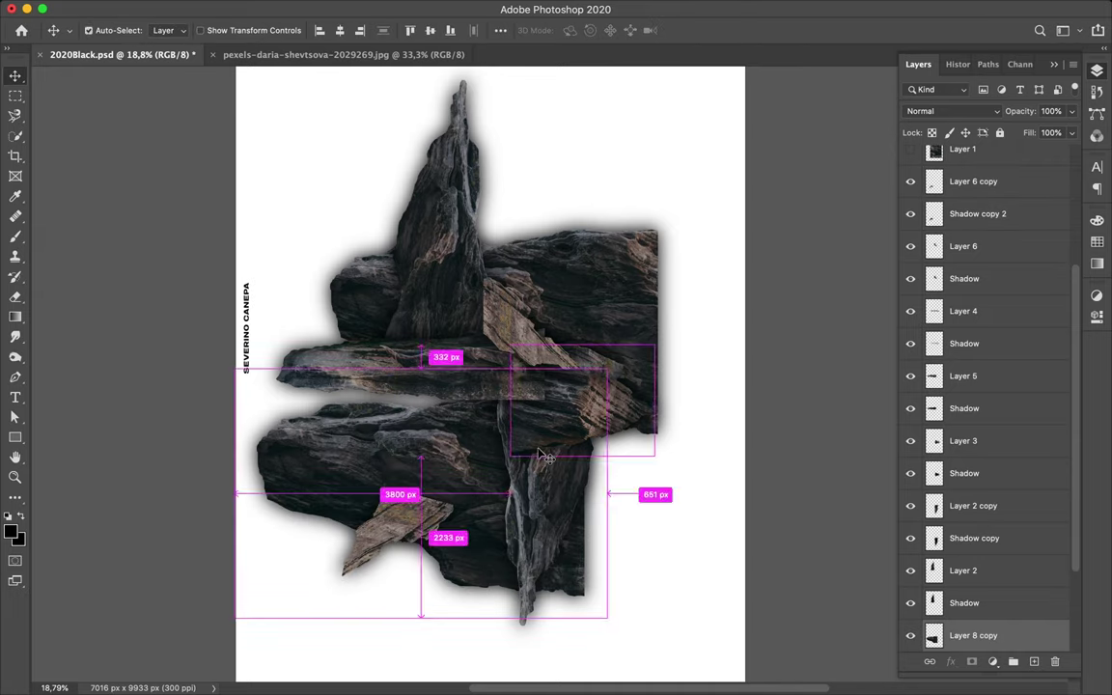
{"action": "key", "text": "ctrl+t"}
{"action": "left_click_drag", "start_coordinate": [560, 357], "coordinate": [318, 367]}
{"action": "key", "text": "Return"}
{"action": "mouse_move", "coordinate": [494, 463]}
{"action": "left_mouse_down"}
{"action": "mouse_move", "coordinate": [500, 473]}
{"action": "mouse_move", "coordinate": [509, 454]}
{"action": "left_mouse_up"}
Step: Make another slab copy, put its shadow copy underneath, and shift the pair up and right
{"action": "scroll", "coordinate": [508, 454], "scroll_direction": "down", "scroll_amount": 2}
{"action": "left_click_drag", "start_coordinate": [502, 406], "coordinate": [509, 323], "text": "alt"}
{"action": "left_click_drag", "start_coordinate": [941, 375], "coordinate": [975, 607]}
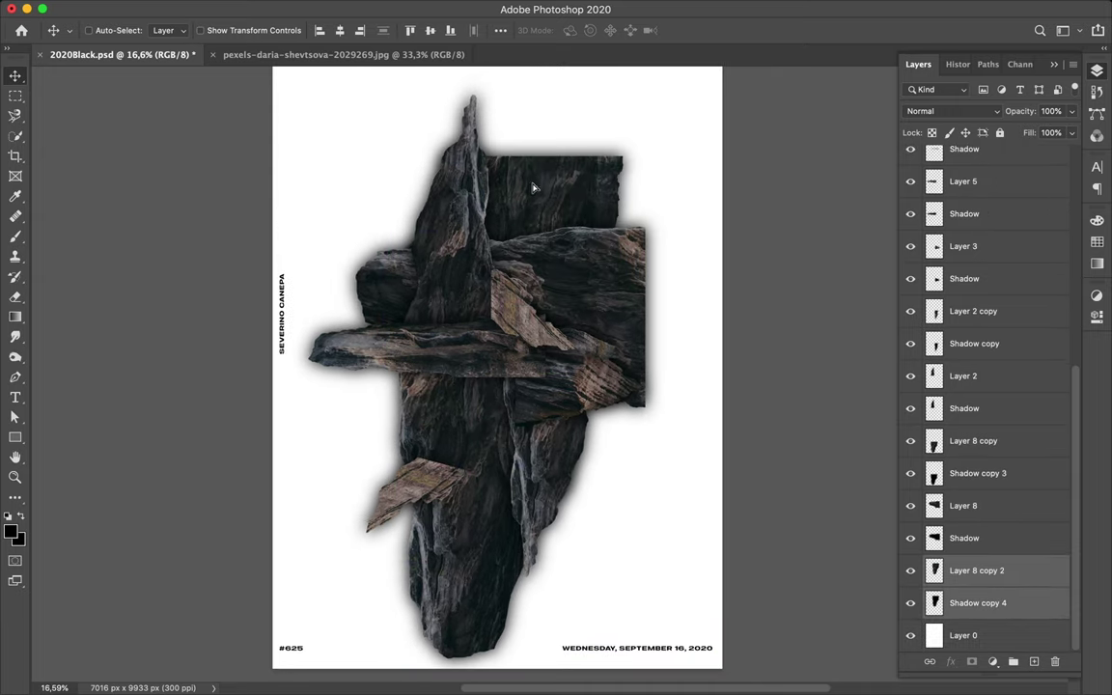
{"action": "left_click_drag", "start_coordinate": [529, 183], "coordinate": [542, 184]}
{"action": "scroll", "coordinate": [970, 601], "scroll_direction": "up", "scroll_amount": 8}
{"action": "left_click", "coordinate": [973, 374]}
{"action": "left_click", "coordinate": [977, 408], "text": "shift"}
{"action": "left_click_drag", "start_coordinate": [523, 368], "coordinate": [580, 405]}
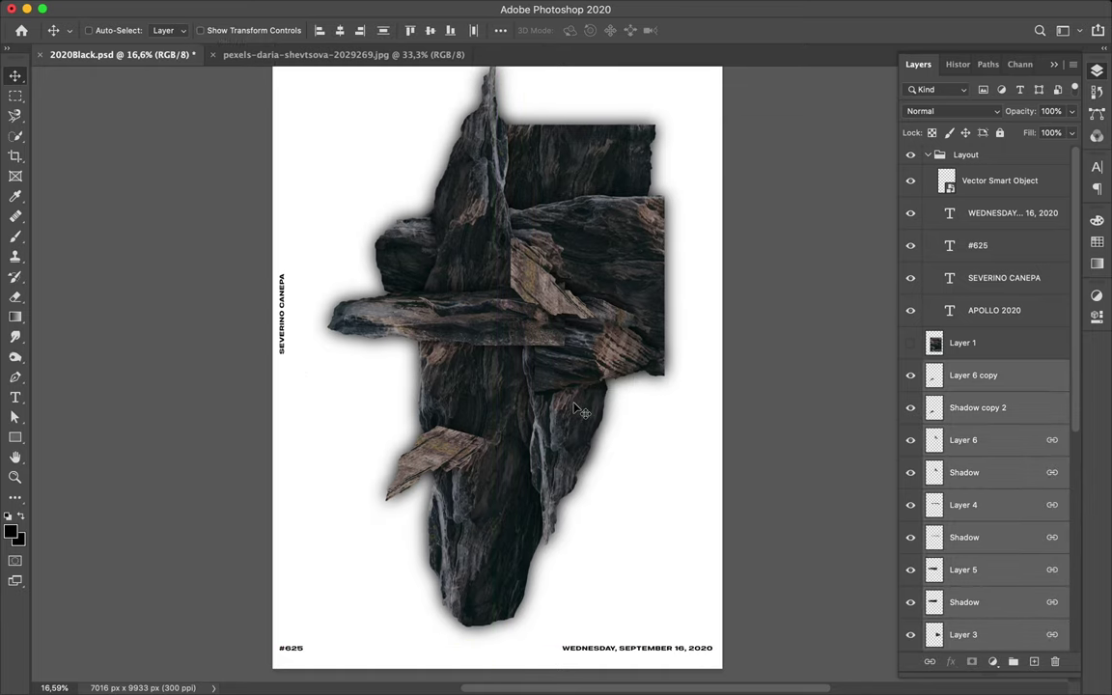
Step: Show the rock photo again and link the slab copy with its shadow
{"action": "left_click", "coordinate": [910, 342]}
{"action": "left_click", "coordinate": [1016, 380], "text": "super"}
{"action": "right_click", "coordinate": [1016, 380]}
{"action": "left_click", "coordinate": [851, 335]}
{"action": "scroll", "coordinate": [543, 293], "scroll_direction": "up", "scroll_amount": 2}
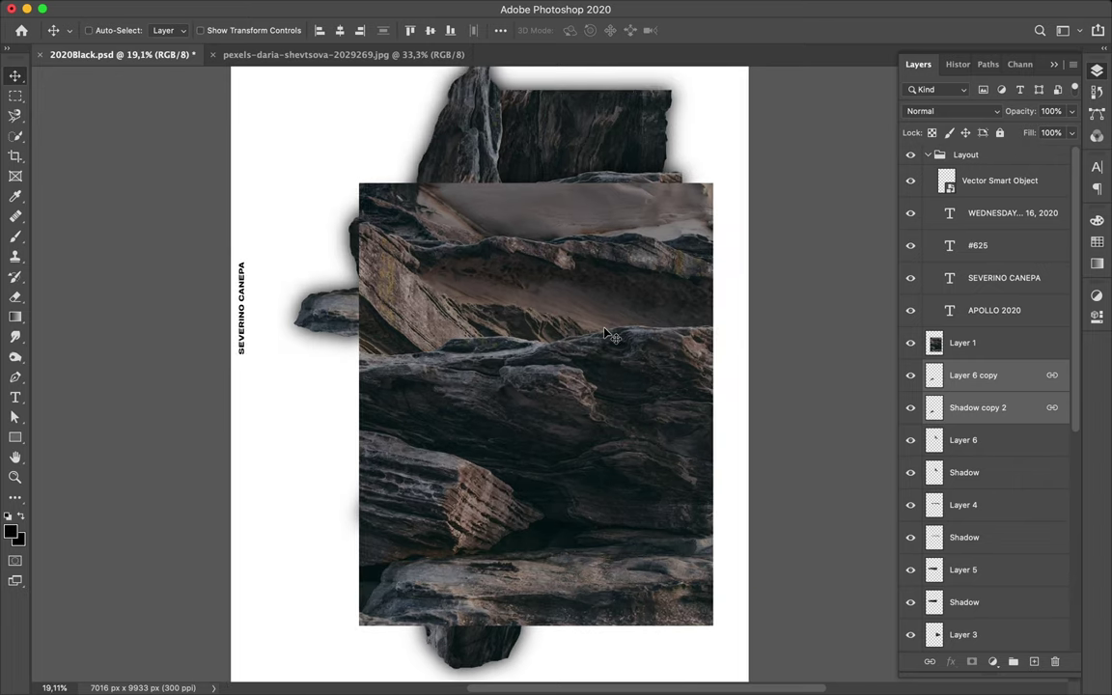
Step: Hide the rock photo, duplicate the small rock shard, and rotate the copy into place
{"action": "left_click", "coordinate": [606, 332], "text": "super"}
{"action": "key", "text": "l"}
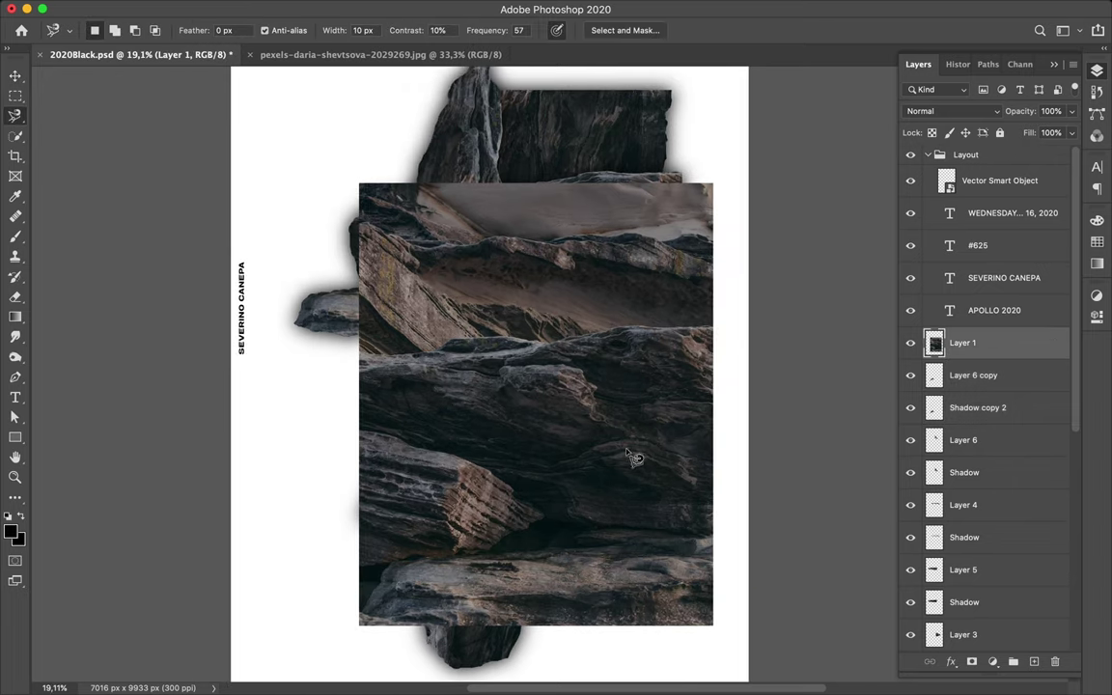
{"action": "left_click", "coordinate": [910, 343]}
{"action": "key", "text": "v"}
{"action": "left_click", "coordinate": [965, 634]}
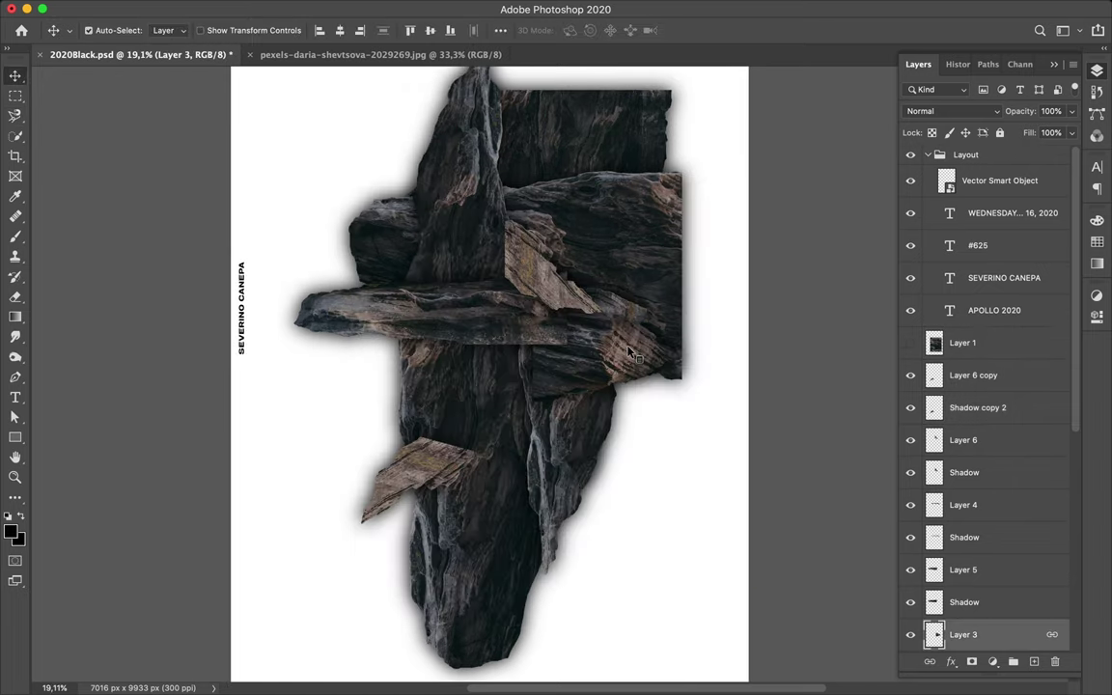
{"action": "key", "text": "ctrl+j"}
{"action": "key", "text": "ctrl+t"}
{"action": "left_click_drag", "start_coordinate": [258, 184], "coordinate": [286, 263]}
{"action": "key", "text": "Return"}
Step: Link the shard copy with its shadow, lower it in the stack, and reposition it
{"action": "scroll", "coordinate": [1001, 540], "scroll_direction": "down", "scroll_amount": 3}
{"action": "left_click", "coordinate": [1004, 518], "text": "super"}
{"action": "right_click", "coordinate": [1014, 492]}
{"action": "left_click", "coordinate": [852, 386]}
{"action": "left_click_drag", "start_coordinate": [1014, 493], "coordinate": [975, 621]}
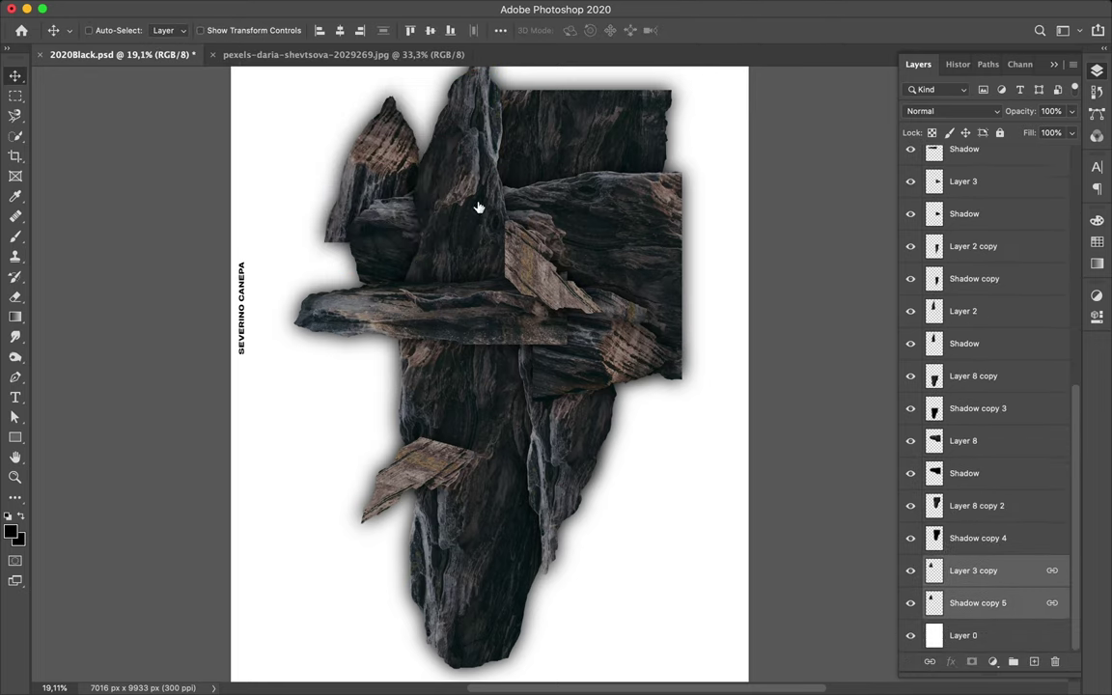
{"action": "scroll", "coordinate": [477, 206], "scroll_direction": "up", "scroll_amount": 3}
{"action": "left_click_drag", "start_coordinate": [477, 206], "coordinate": [453, 386]}
Step: Add more rotated shard and slab copies toward the left, moving the new layers down the stack
{"action": "key", "text": "ctrl+t"}
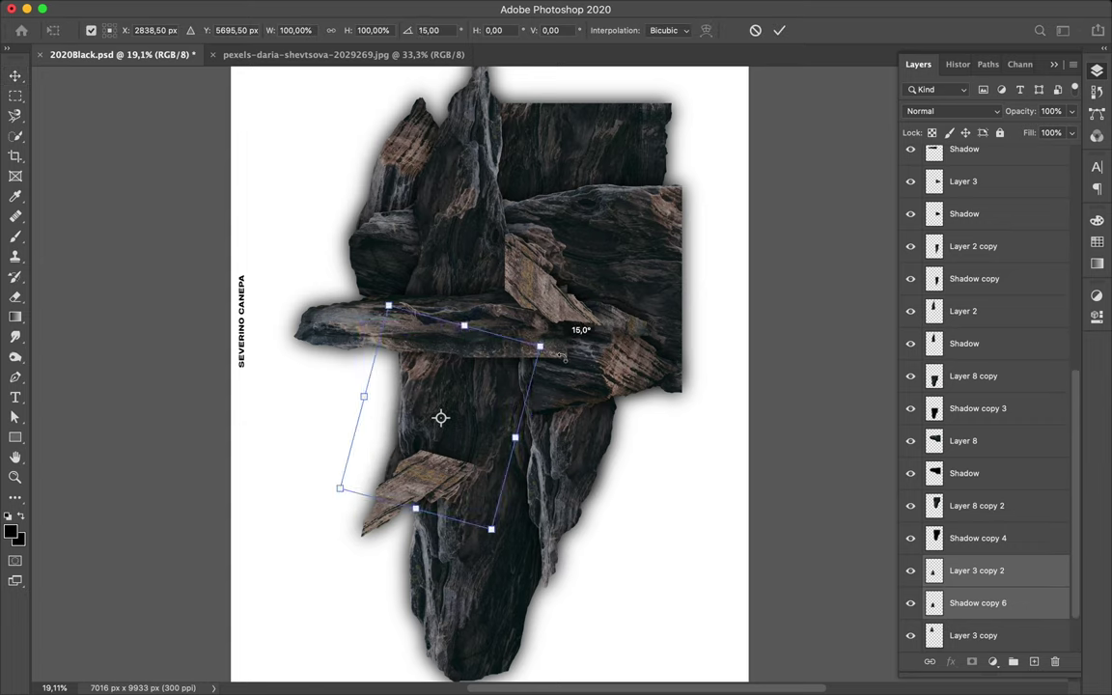
{"action": "left_click_drag", "start_coordinate": [569, 323], "coordinate": [596, 320]}
{"action": "key", "text": "Return"}
{"action": "left_click_drag", "start_coordinate": [381, 413], "coordinate": [359, 402]}
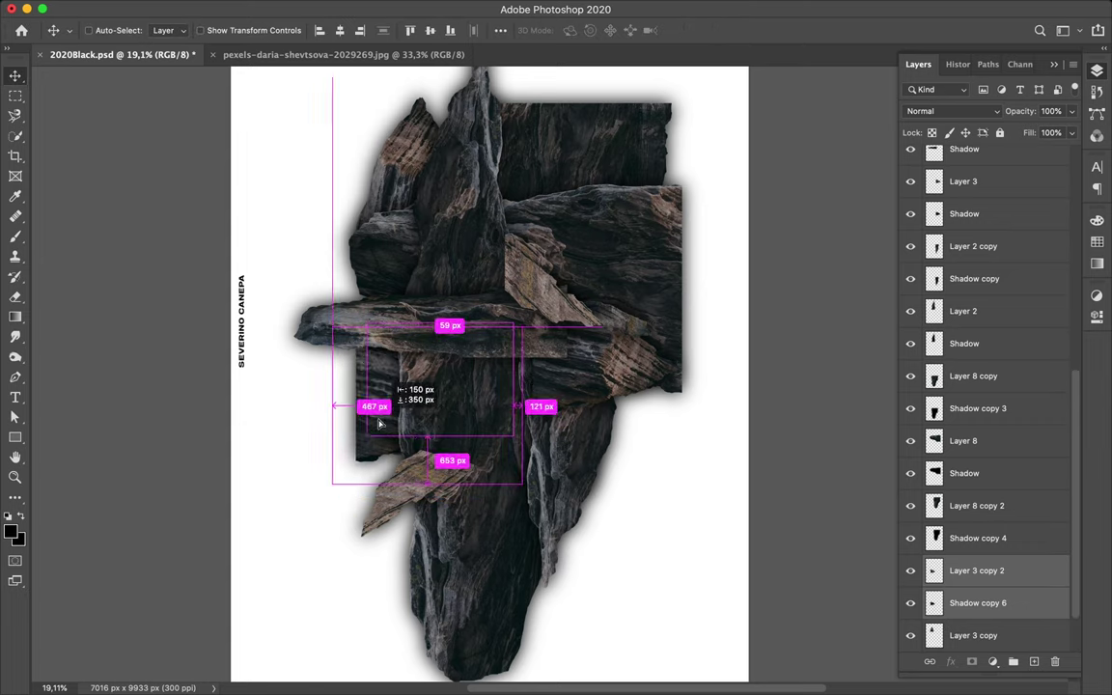
{"action": "mouse_move", "coordinate": [517, 481]}
{"action": "left_mouse_down"}
{"action": "mouse_move", "coordinate": [339, 399]}
{"action": "mouse_move", "coordinate": [420, 483]}
{"action": "left_mouse_up"}
{"action": "mouse_move", "coordinate": [975, 169]}
{"action": "left_mouse_down"}
{"action": "mouse_move", "coordinate": [971, 655]}
{"action": "mouse_move", "coordinate": [941, 628]}
{"action": "left_mouse_up"}
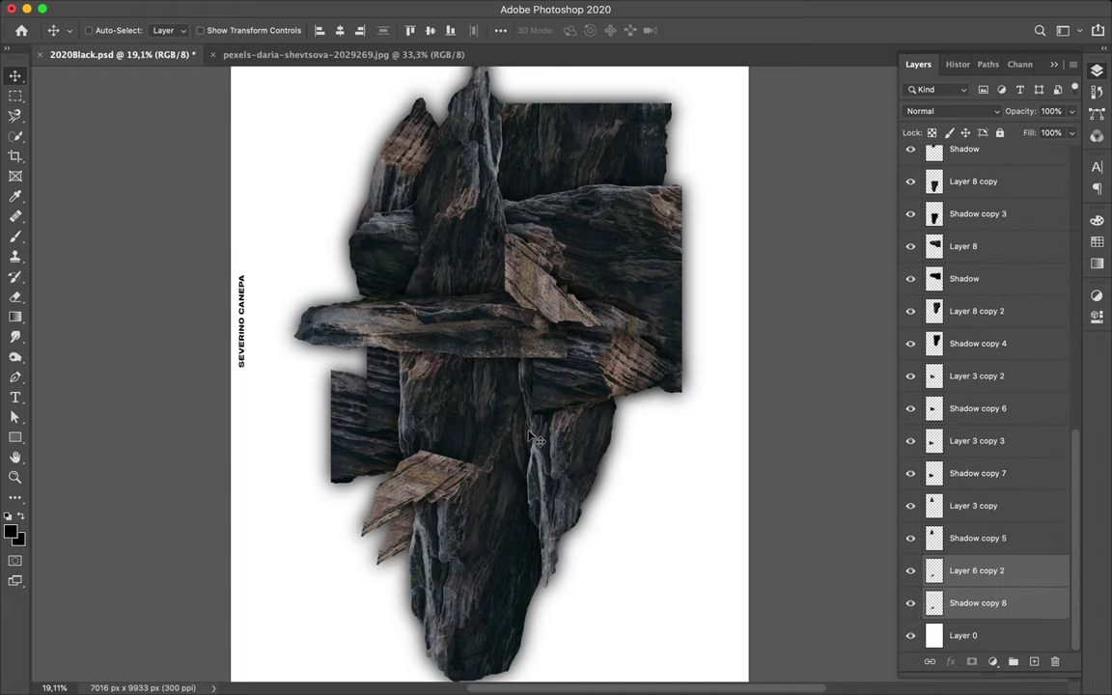
{"action": "scroll", "coordinate": [534, 437], "scroll_direction": "down", "scroll_amount": 2}
{"action": "left_click_drag", "start_coordinate": [622, 200], "coordinate": [448, 223]}
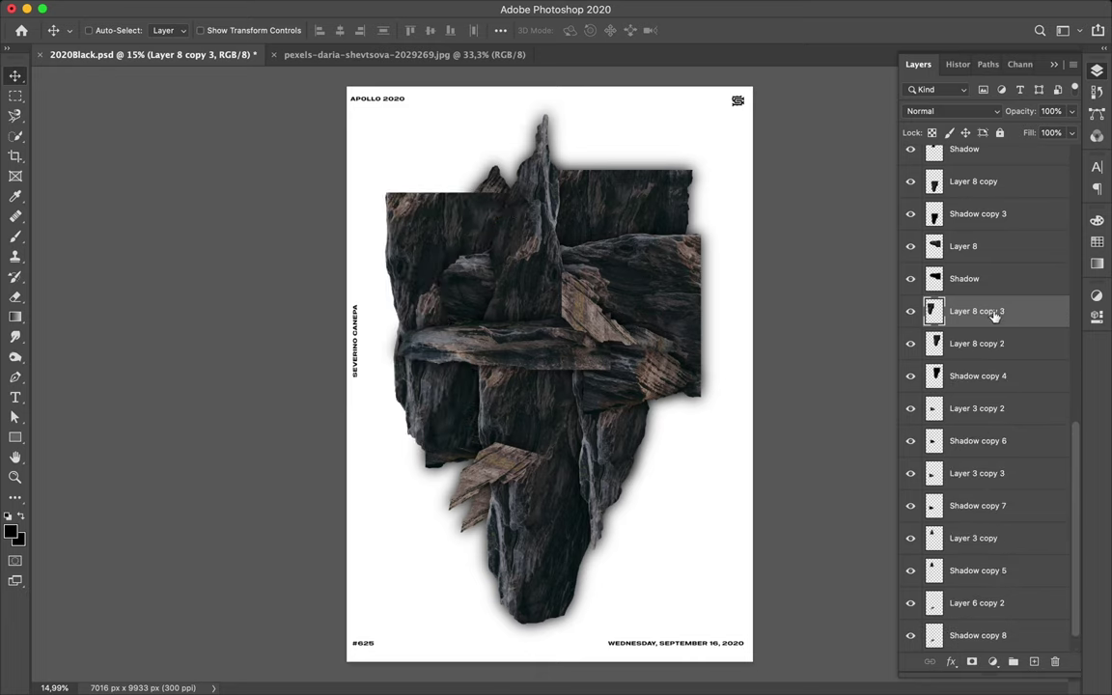
Step: Delete the unwanted slab copy and link Layer 8 copy 2 with its shadow, lower in the stack
{"action": "key", "text": "Delete"}
{"action": "left_click", "coordinate": [978, 344], "text": "shift"}
{"action": "right_click", "coordinate": [941, 340]}
{"action": "left_click", "coordinate": [921, 333]}
{"action": "mouse_move", "coordinate": [975, 338]}
{"action": "left_mouse_down"}
{"action": "mouse_move", "coordinate": [1014, 549]}
{"action": "mouse_move", "coordinate": [1004, 618]}
{"action": "left_mouse_up"}
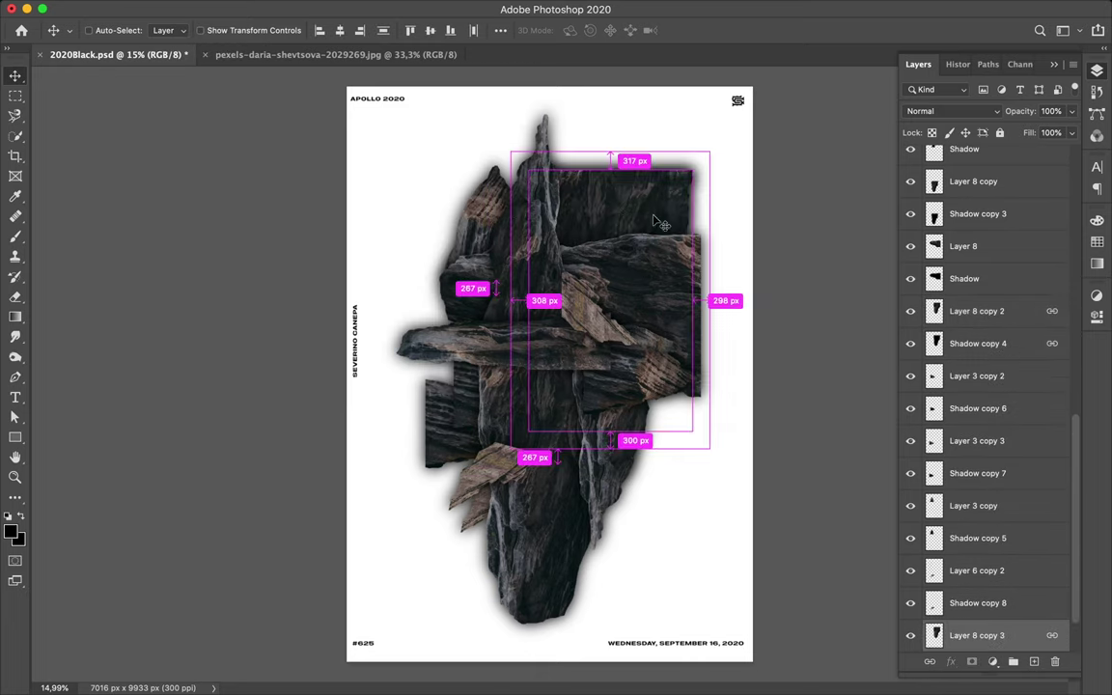
Step: Duplicate the slab pair, undo an extra copy, link the new slab with its shadow, and reposition it
{"action": "left_click_drag", "start_coordinate": [584, 202], "coordinate": [699, 190]}
{"action": "left_click", "coordinate": [977, 571]}
{"action": "left_click_drag", "start_coordinate": [565, 198], "coordinate": [568, 237]}
{"action": "left_click_drag", "start_coordinate": [966, 570], "coordinate": [966, 614]}
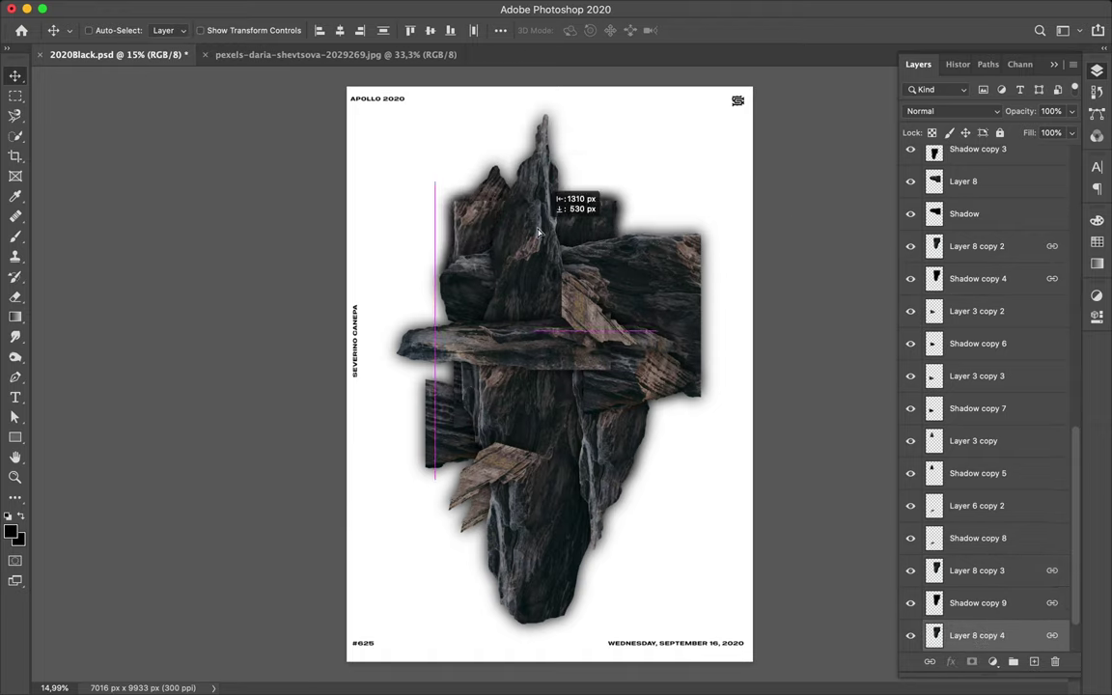
{"action": "key", "text": "ctrl+z"}
{"action": "left_click", "coordinate": [1019, 606], "text": "shift"}
{"action": "right_click", "coordinate": [1018, 605]}
{"action": "left_click", "coordinate": [772, 318]}
{"action": "left_click_drag", "start_coordinate": [555, 242], "coordinate": [551, 280]}
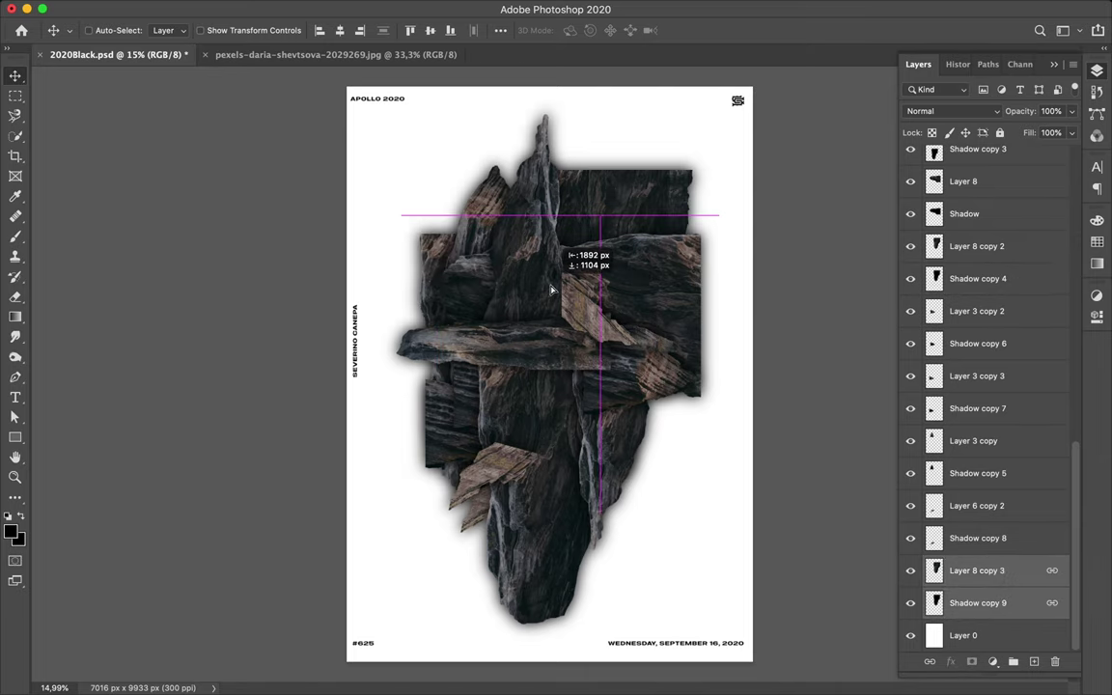
Step: Link the small rock pieces (Layer 3 copy 3, Shadow copy 7) and place them just above Layer 0
{"action": "left_click", "coordinate": [463, 403]}
{"action": "right_click", "coordinate": [977, 328]}
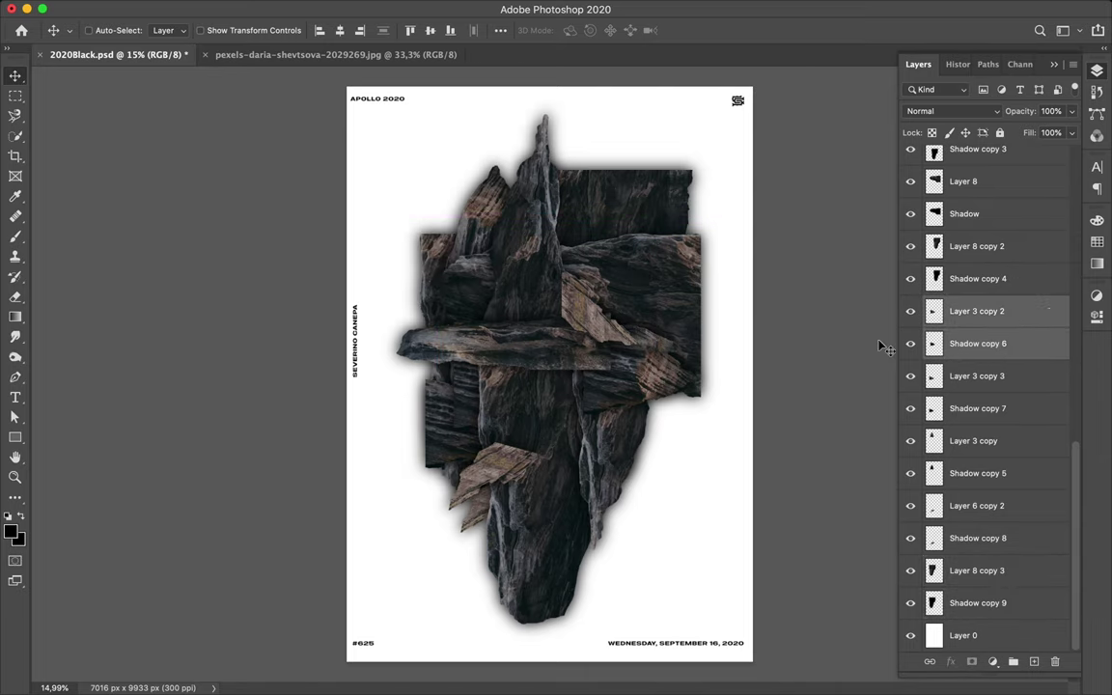
{"action": "key", "text": "Escape"}
{"action": "left_click", "coordinate": [434, 410]}
{"action": "left_click", "coordinate": [977, 409], "text": "shift"}
{"action": "right_click", "coordinate": [977, 409]}
{"action": "left_click", "coordinate": [849, 348]}
{"action": "left_click", "coordinate": [977, 311], "text": "shift"}
{"action": "left_click_drag", "start_coordinate": [473, 405], "coordinate": [474, 421]}
{"action": "left_click_drag", "start_coordinate": [977, 375], "coordinate": [985, 612]}
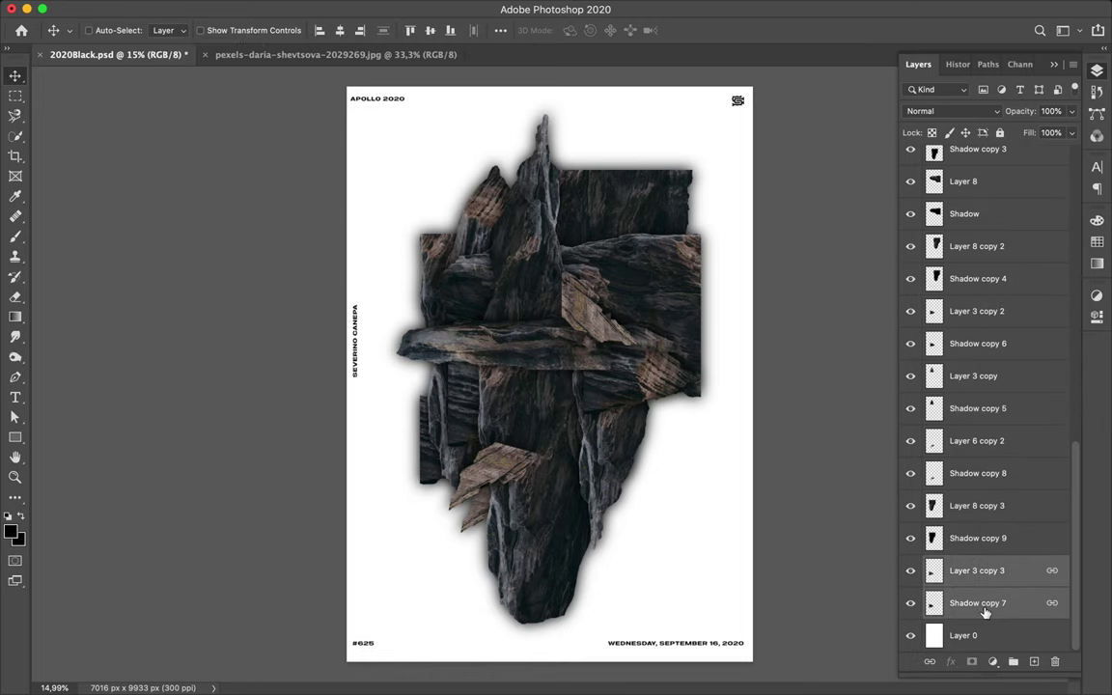
Step: Alt-drag a copy of the horizontal plank, rotate it -90° upright, and centre it
{"action": "left_click", "coordinate": [512, 326]}
{"action": "left_click_drag", "start_coordinate": [511, 326], "coordinate": [541, 338]}
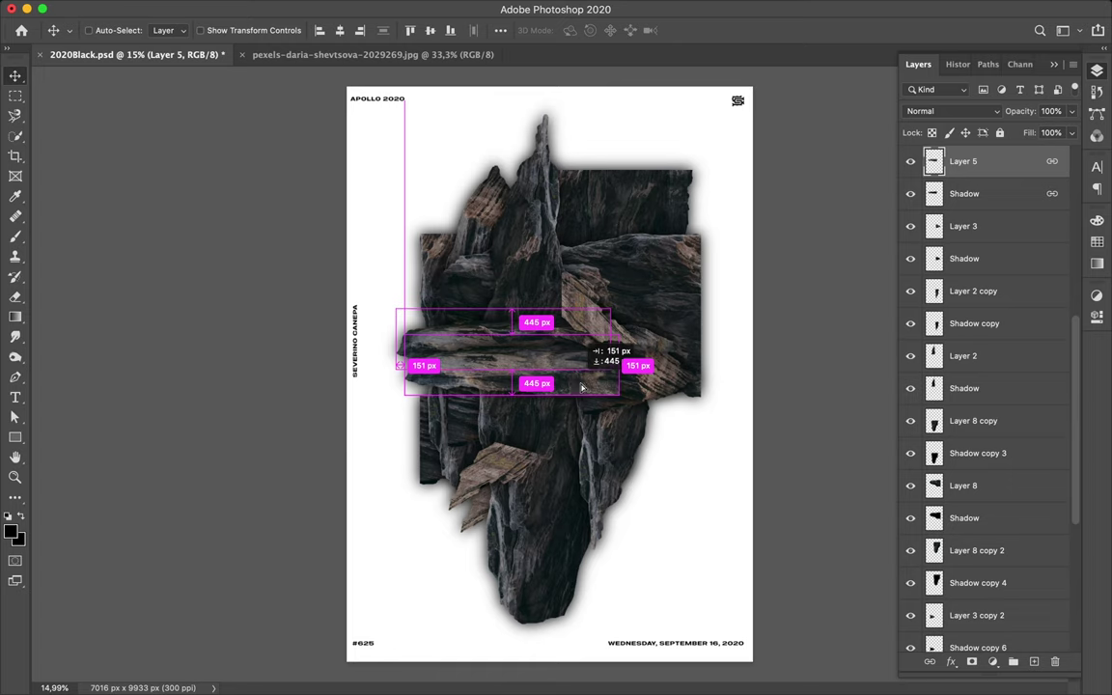
{"action": "key", "text": "ctrl+t"}
{"action": "left_click_drag", "start_coordinate": [682, 298], "coordinate": [618, 415]}
{"action": "left_click_drag", "start_coordinate": [541, 266], "coordinate": [557, 357]}
{"action": "key", "text": "Return"}
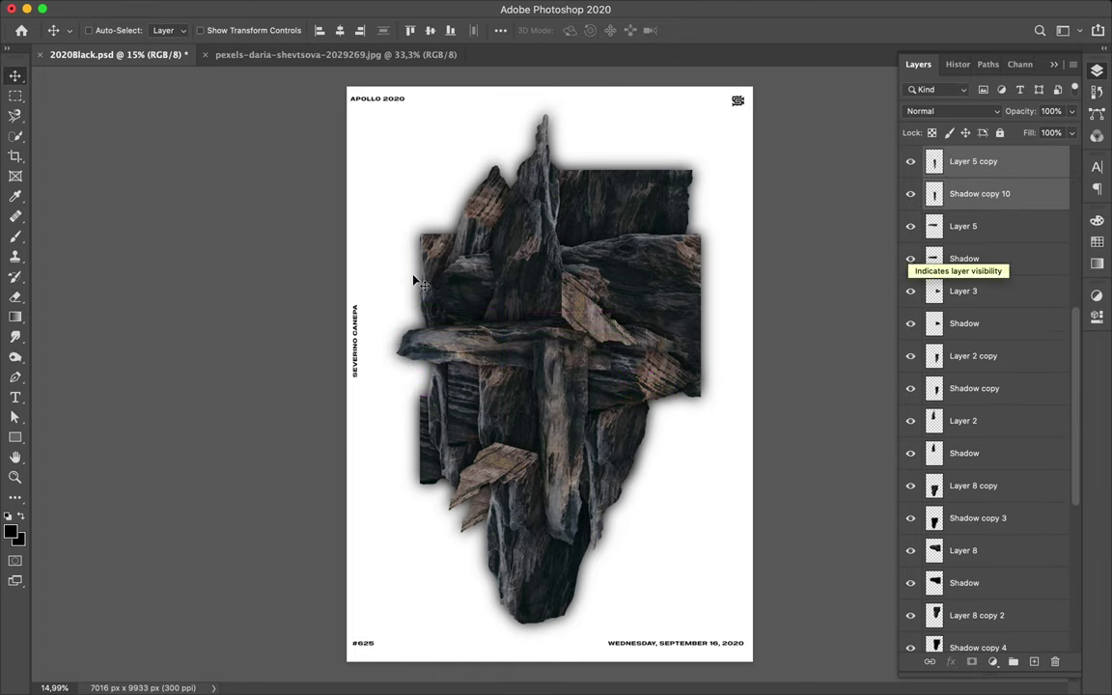
Step: Create a white letter 'A' text layer above the rocks and scale it much larger
{"action": "key", "text": "t"}
{"action": "left_click", "coordinate": [468, 170]}
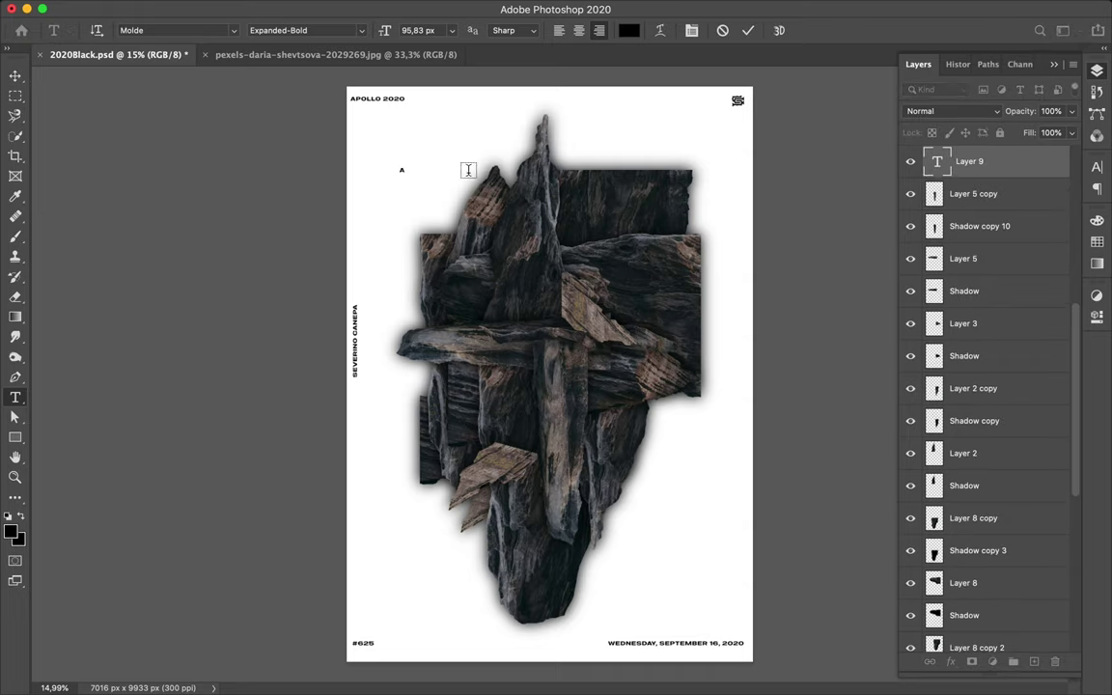
{"action": "key", "text": "ctrl+Return"}
{"action": "left_click", "coordinate": [1097, 168]}
{"action": "left_click", "coordinate": [1056, 257]}
{"action": "left_click", "coordinate": [591, 263]}
{"action": "left_click", "coordinate": [951, 231]}
{"action": "key", "text": "ctrl+t"}
{"action": "mouse_move", "coordinate": [406, 176]}
{"action": "left_mouse_down"}
{"action": "mouse_move", "coordinate": [424, 201]}
{"action": "mouse_move", "coordinate": [508, 224]}
{"action": "left_mouse_up"}
{"action": "key", "text": "Return"}
Step: Move the A layer behind some rocks and duplicate it to the right as an 'L'
{"action": "left_click", "coordinate": [1097, 71]}
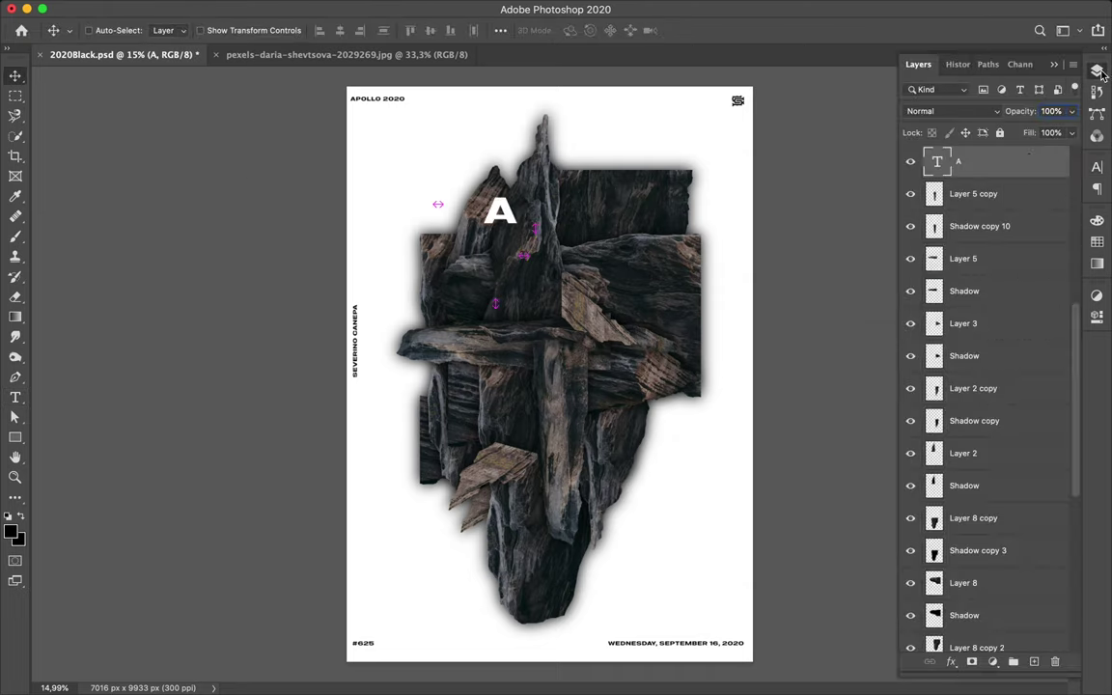
{"action": "scroll", "coordinate": [1001, 299], "scroll_direction": "down", "scroll_amount": 1}
{"action": "left_click_drag", "start_coordinate": [1001, 299], "coordinate": [988, 487]}
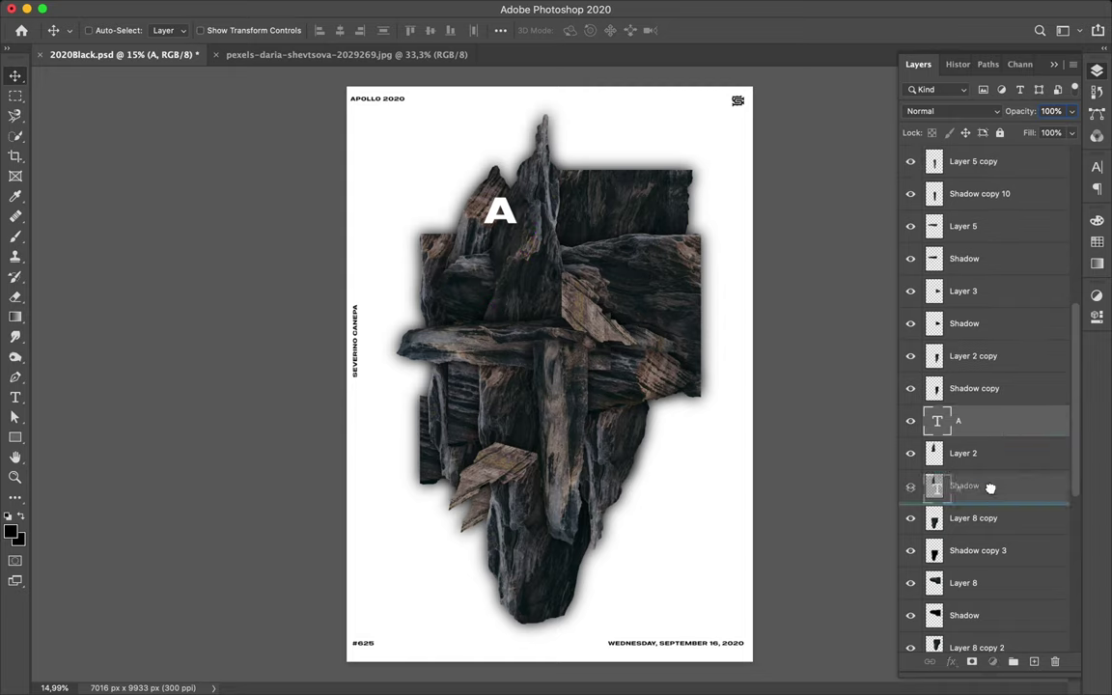
{"action": "mouse_move", "coordinate": [492, 229]}
{"action": "left_mouse_down"}
{"action": "mouse_move", "coordinate": [584, 249]}
{"action": "mouse_move", "coordinate": [628, 228]}
{"action": "left_mouse_up"}
{"action": "type", "text": "tL"}
{"action": "key", "text": "ctrl+Return"}
{"action": "key", "text": "v"}
Step: Add a 'P' below the Layer 8 rock at the right of the top row
{"action": "type", "text": "tP"}
{"action": "key", "text": "ctrl+Return"}
{"action": "key", "text": "v"}
{"action": "left_click_drag", "start_coordinate": [960, 485], "coordinate": [965, 480]}
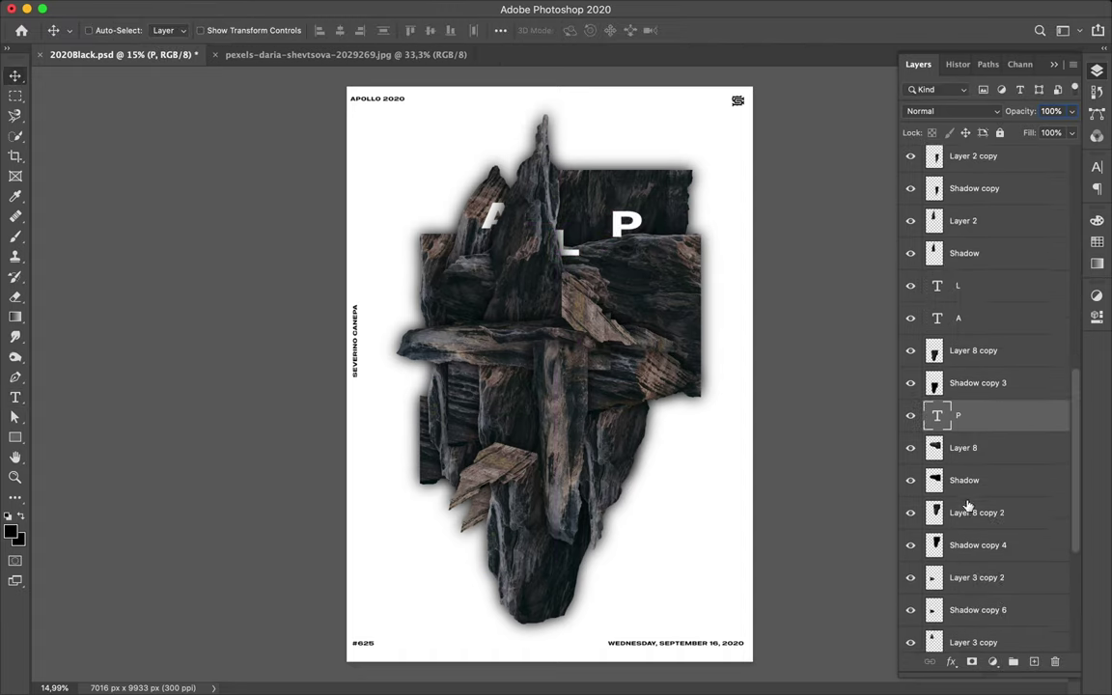
{"action": "mouse_move", "coordinate": [629, 234]}
{"action": "left_mouse_down"}
{"action": "mouse_move", "coordinate": [632, 224]}
{"action": "mouse_move", "coordinate": [439, 286]}
{"action": "left_mouse_up"}
Step: Add an 'I' at the left edge of the rocks
{"action": "type", "text": "tE"}
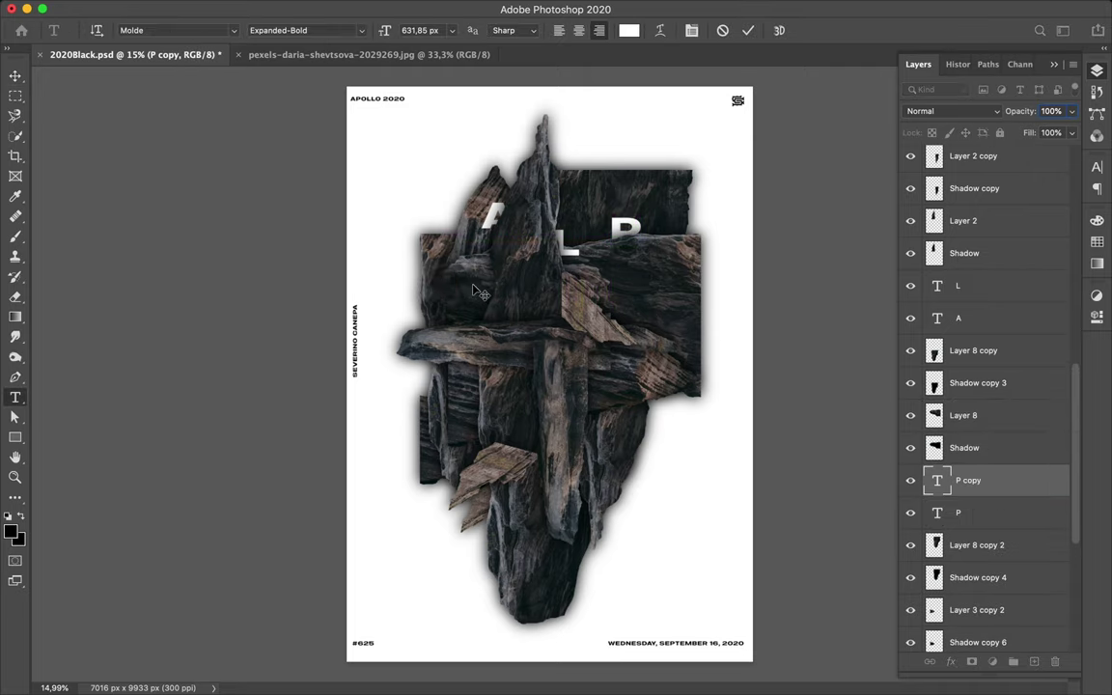
{"action": "key", "text": "ctrl+Return"}
{"action": "key", "text": "v"}
{"action": "mouse_move", "coordinate": [430, 271]}
{"action": "left_mouse_down"}
{"action": "mouse_move", "coordinate": [442, 267]}
{"action": "mouse_move", "coordinate": [417, 303]}
{"action": "mouse_move", "coordinate": [422, 242]}
{"action": "mouse_move", "coordinate": [434, 241]}
{"action": "left_mouse_up"}
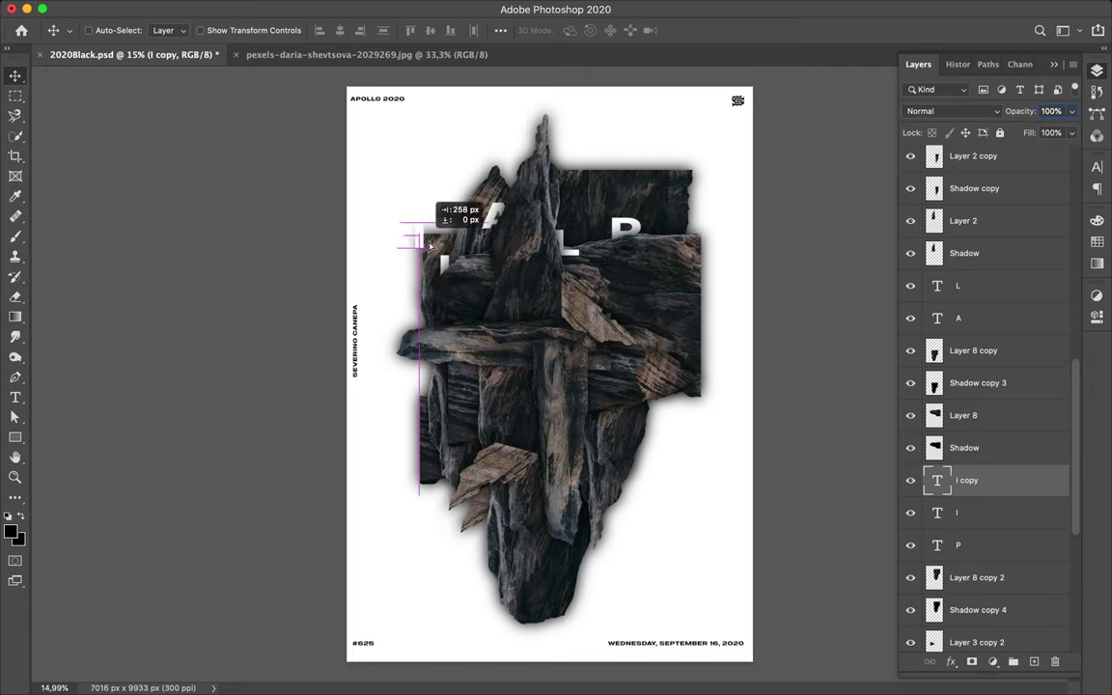
Step: Make an 'N' below the L, layered between Shadow and L
{"action": "double_click", "coordinate": [437, 241]}
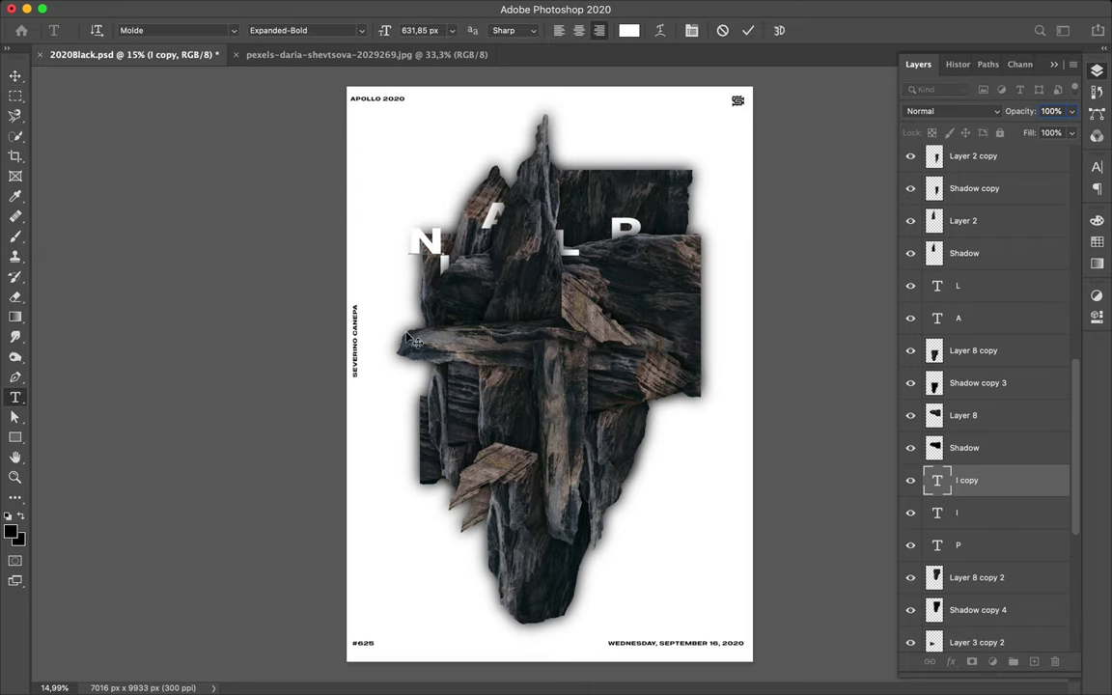
{"action": "key", "text": "Escape"}
{"action": "key", "text": "v"}
{"action": "left_click_drag", "start_coordinate": [415, 342], "coordinate": [492, 377]}
{"action": "left_click_drag", "start_coordinate": [965, 480], "coordinate": [991, 291]}
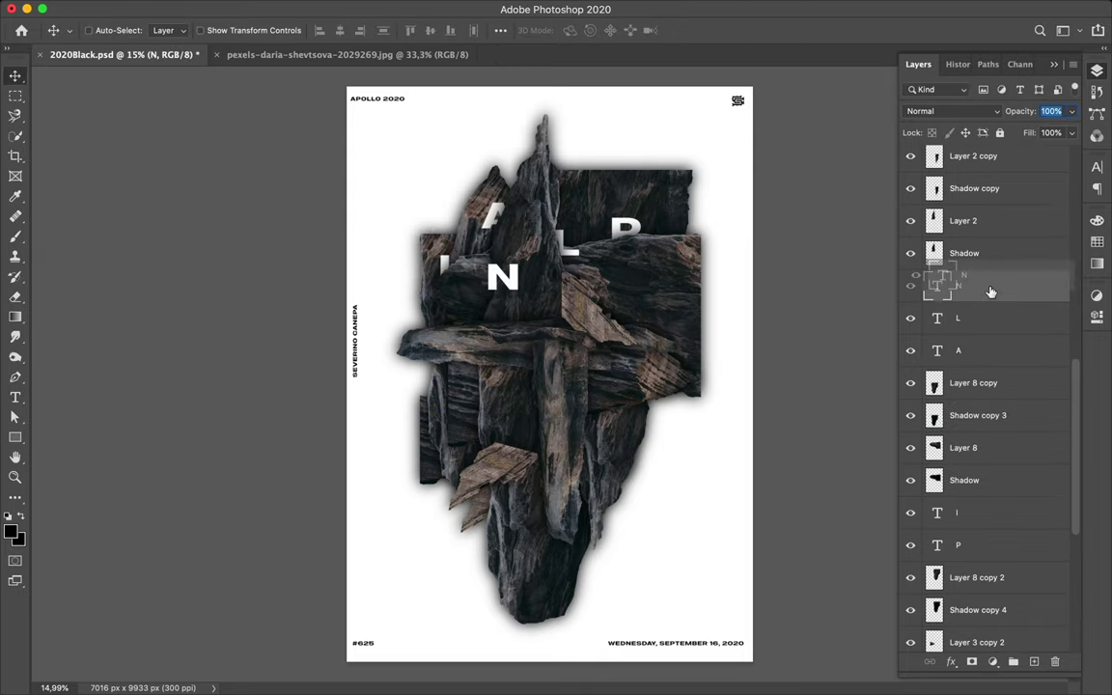
{"action": "mouse_move", "coordinate": [495, 277]}
{"action": "left_mouse_down"}
{"action": "mouse_move", "coordinate": [465, 312]}
{"action": "mouse_move", "coordinate": [519, 299]}
{"action": "left_mouse_up"}
Step: Duplicate the N into an 'E' placed to its right with a higher layer
{"action": "left_click_drag", "start_coordinate": [965, 286], "coordinate": [977, 206]}
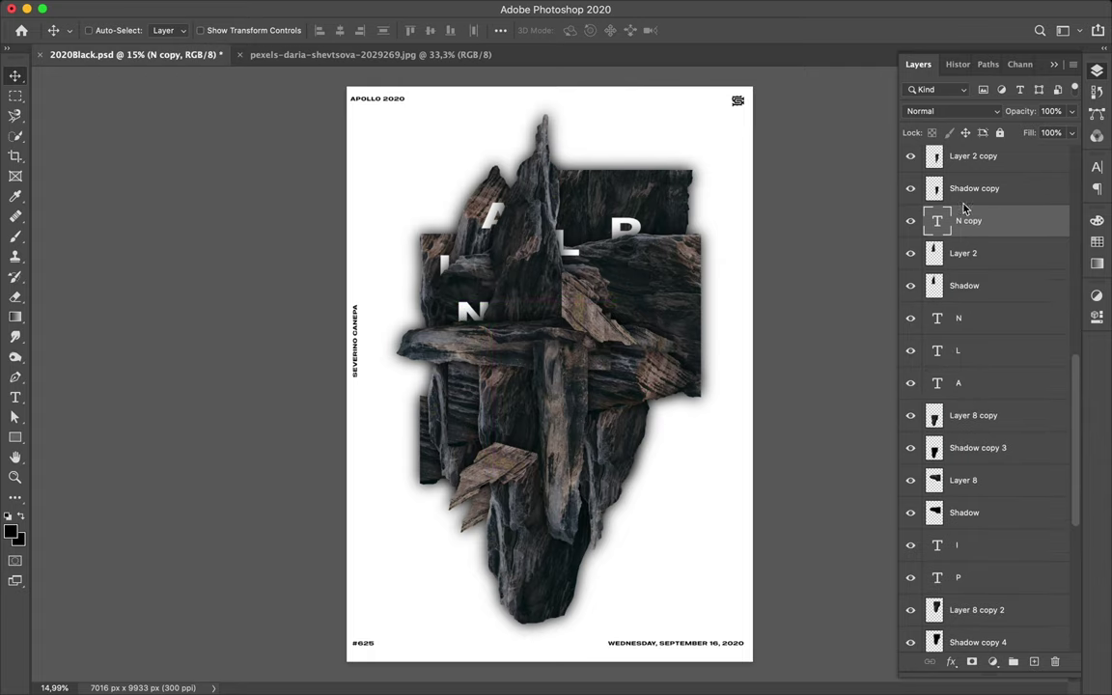
{"action": "double_click", "coordinate": [542, 306]}
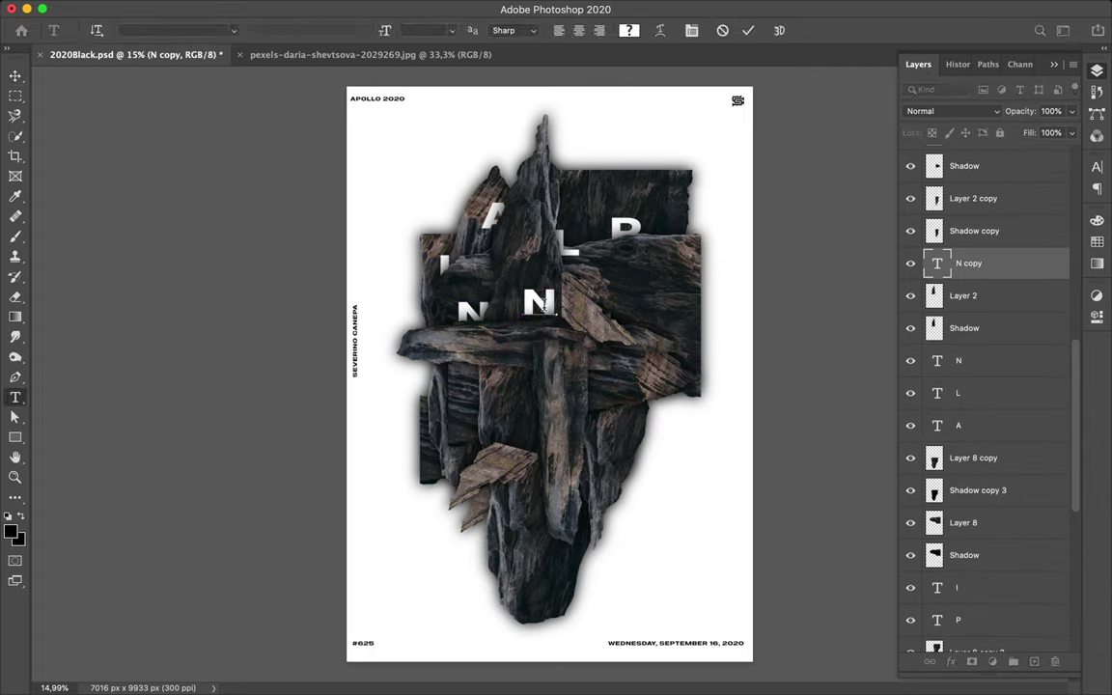
{"action": "type", "text": "E"}
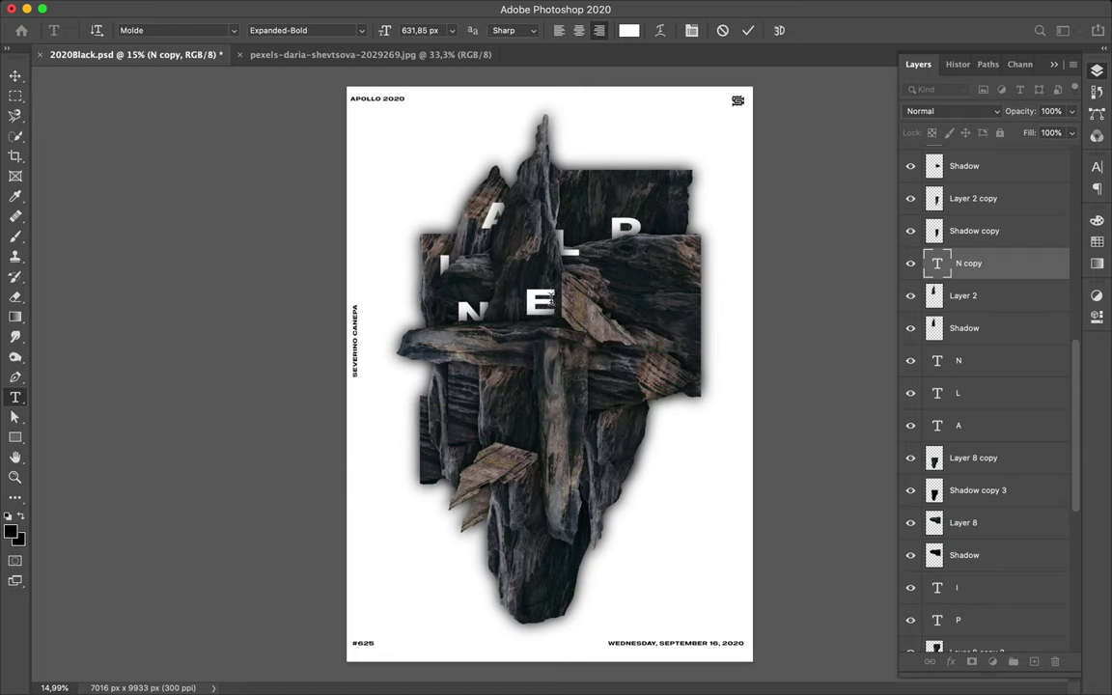
{"action": "key", "text": "Escape"}
{"action": "key", "text": "v"}
{"action": "left_click_drag", "start_coordinate": [540, 304], "coordinate": [608, 310]}
Step: Save the poster and briefly hide the side panels to preview it
{"action": "key", "text": "ctrl+s"}
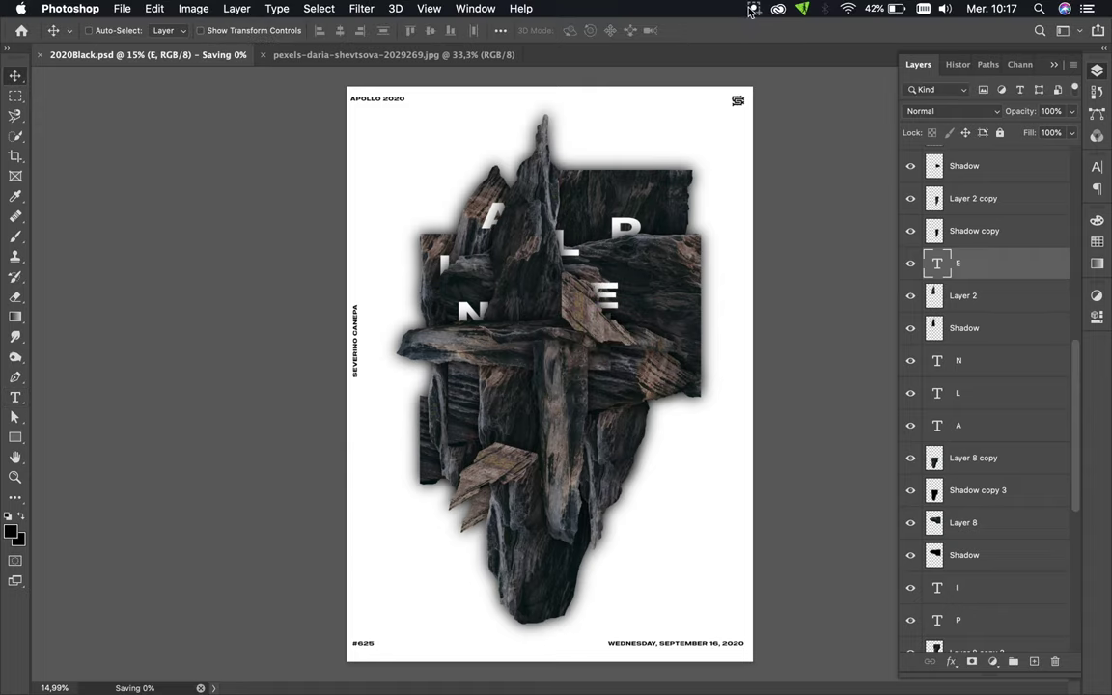
{"action": "key", "text": "F7"}
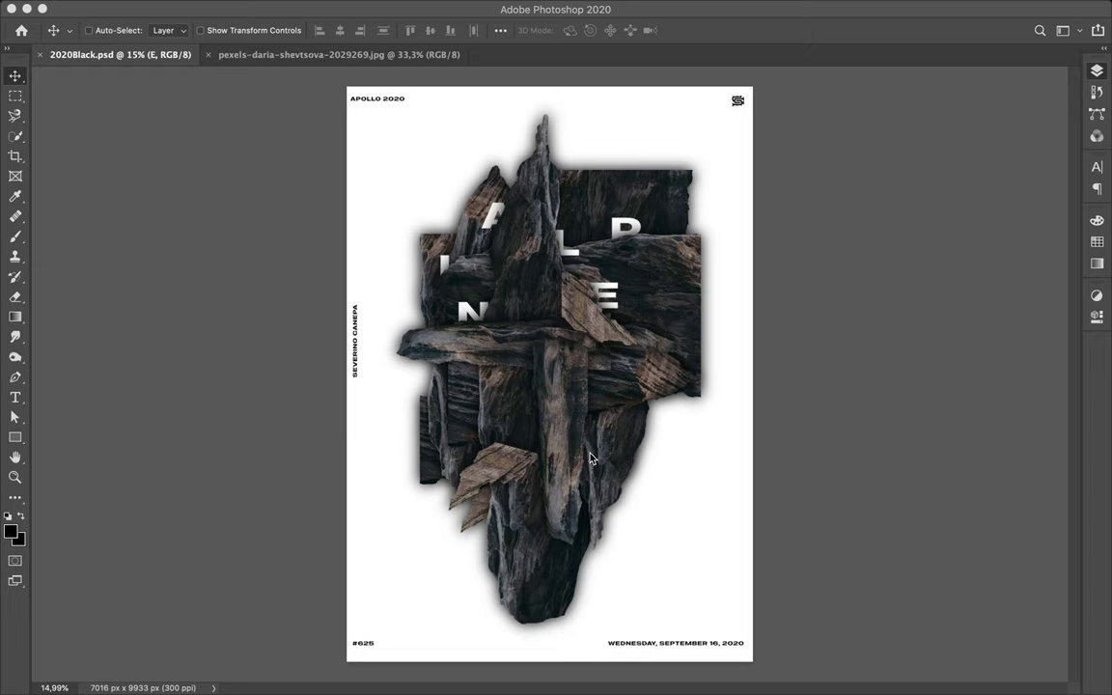
{"action": "key", "text": "F7"}
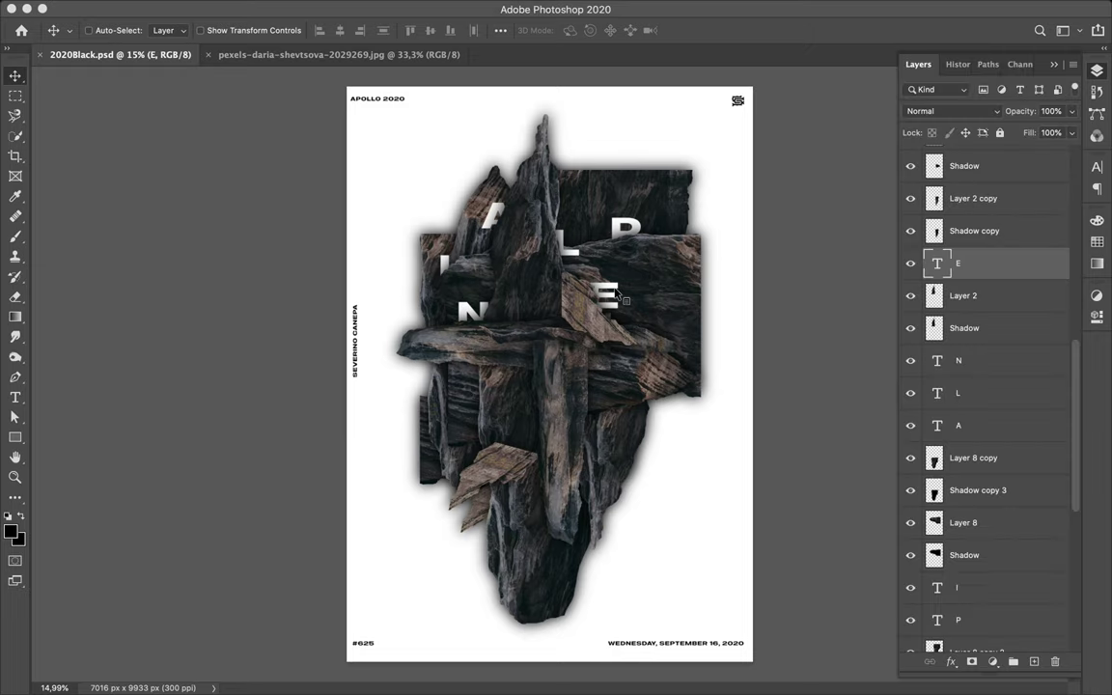
Step: Duplicate the E down to the left and retype the copy as 'R'
{"action": "left_click_drag", "start_coordinate": [618, 292], "coordinate": [481, 386]}
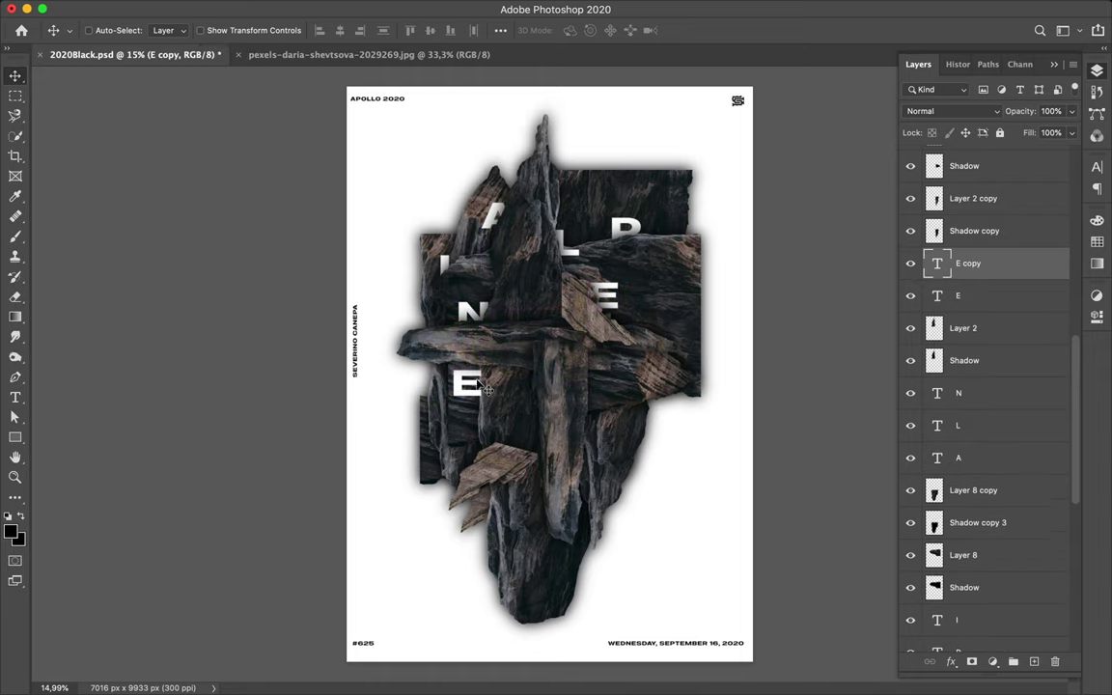
{"action": "key", "text": "t"}
{"action": "double_click", "coordinate": [471, 384]}
{"action": "type", "text": "R"}
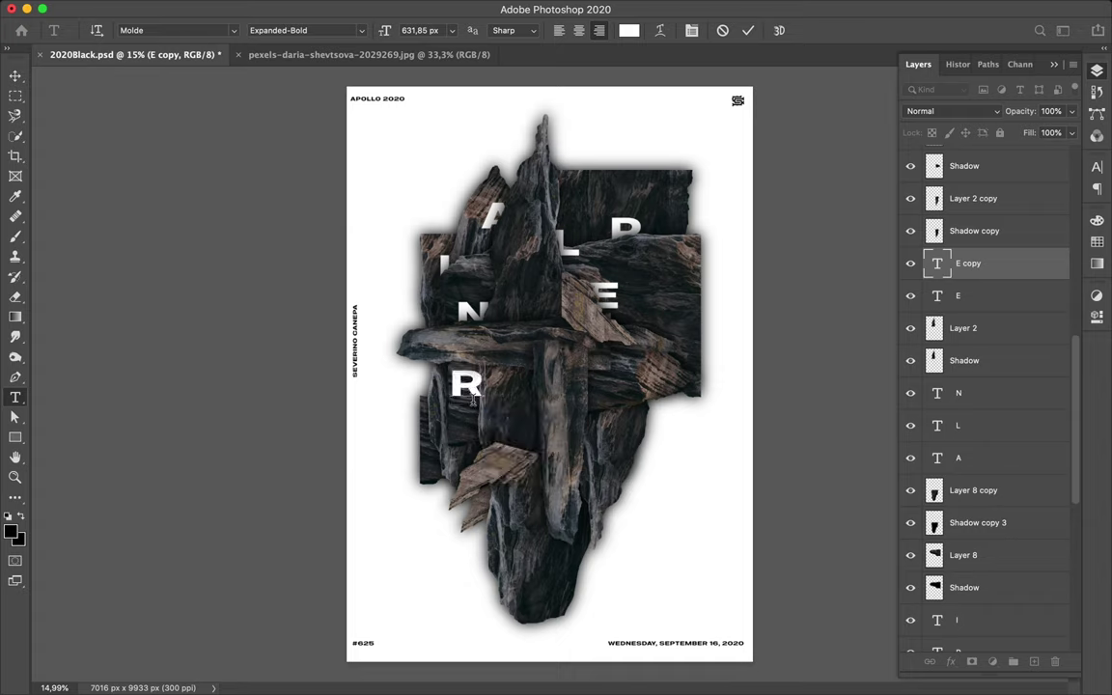
{"action": "key", "text": "Escape"}
{"action": "key", "text": "v"}
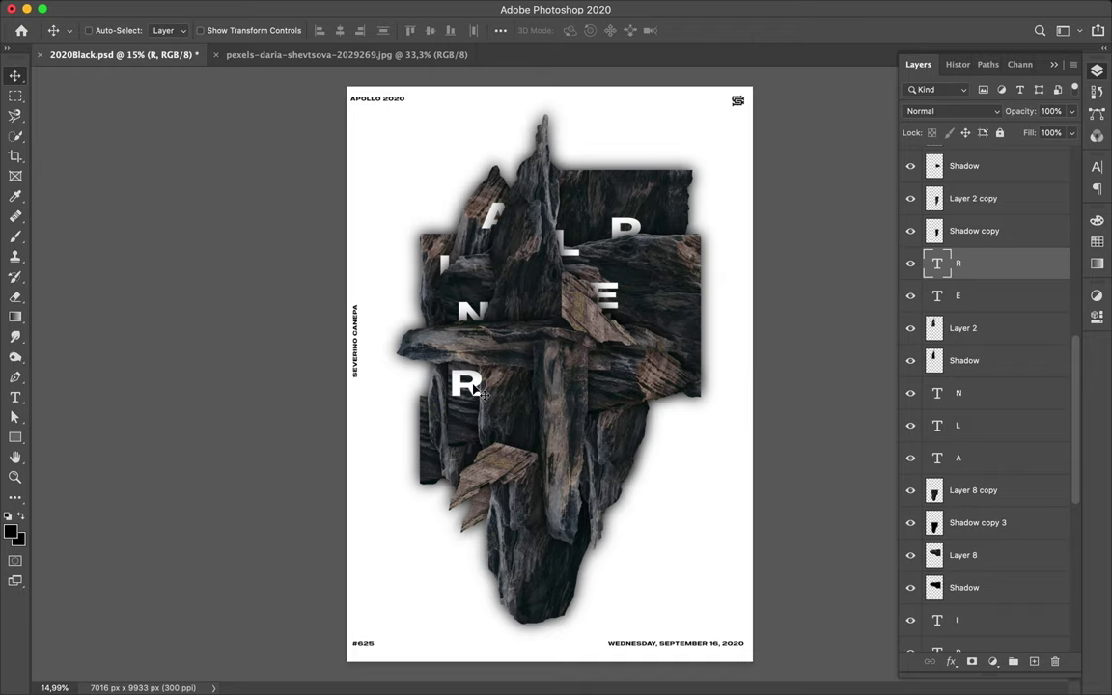
Step: Move the R layer above Layer 3 and position the R below the E
{"action": "left_click_drag", "start_coordinate": [578, 388], "coordinate": [607, 382]}
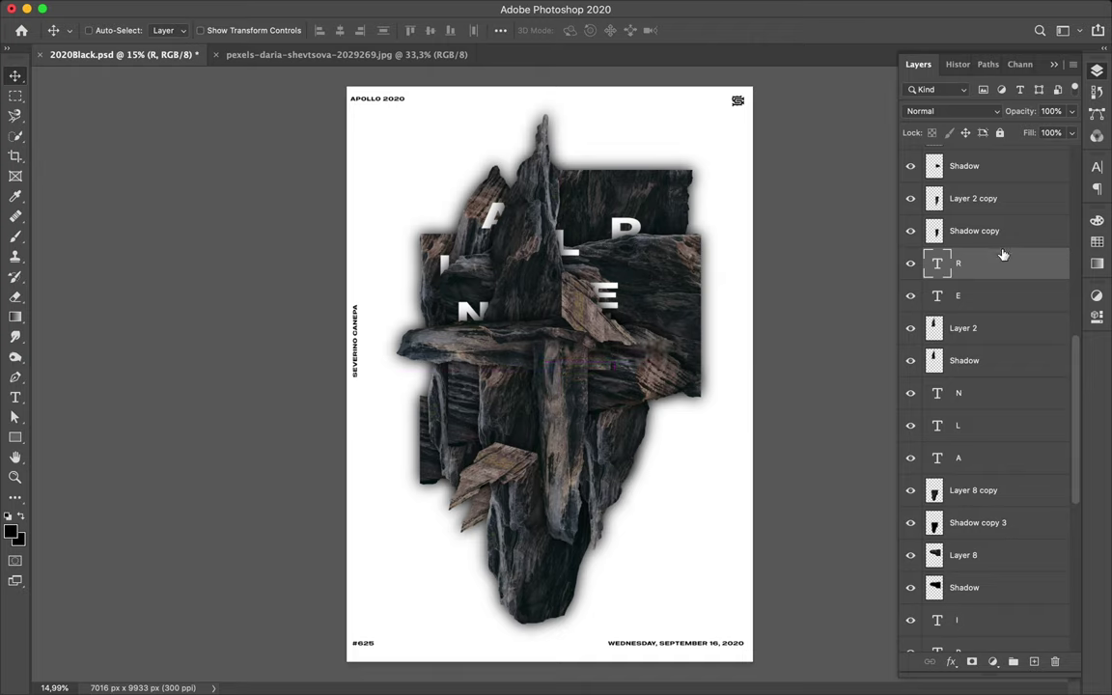
{"action": "scroll", "coordinate": [994, 259], "scroll_direction": "up", "scroll_amount": 6}
{"action": "left_click_drag", "start_coordinate": [989, 457], "coordinate": [989, 313]}
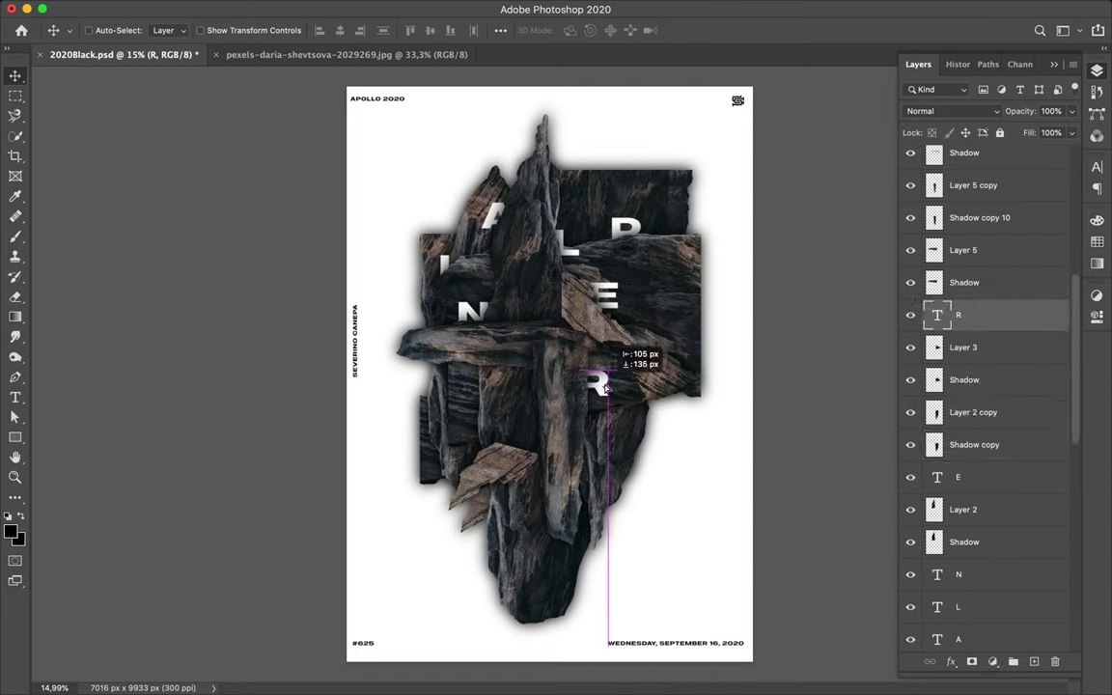
{"action": "left_click_drag", "start_coordinate": [610, 389], "coordinate": [512, 427]}
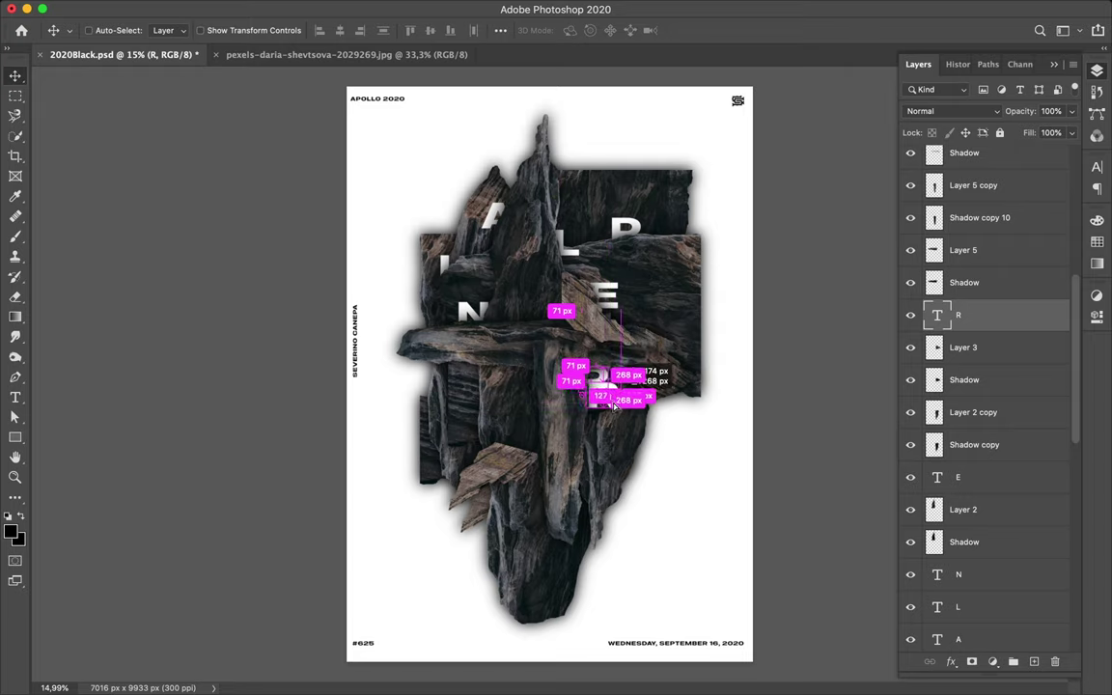
Step: Duplicate the R to the lower left and retype the copy as a white 'O'
{"action": "mouse_move", "coordinate": [511, 426]}
{"action": "left_mouse_down", "text": "alt"}
{"action": "mouse_move", "coordinate": [488, 413]}
{"action": "mouse_move", "coordinate": [445, 429]}
{"action": "left_mouse_up", "text": "alt"}
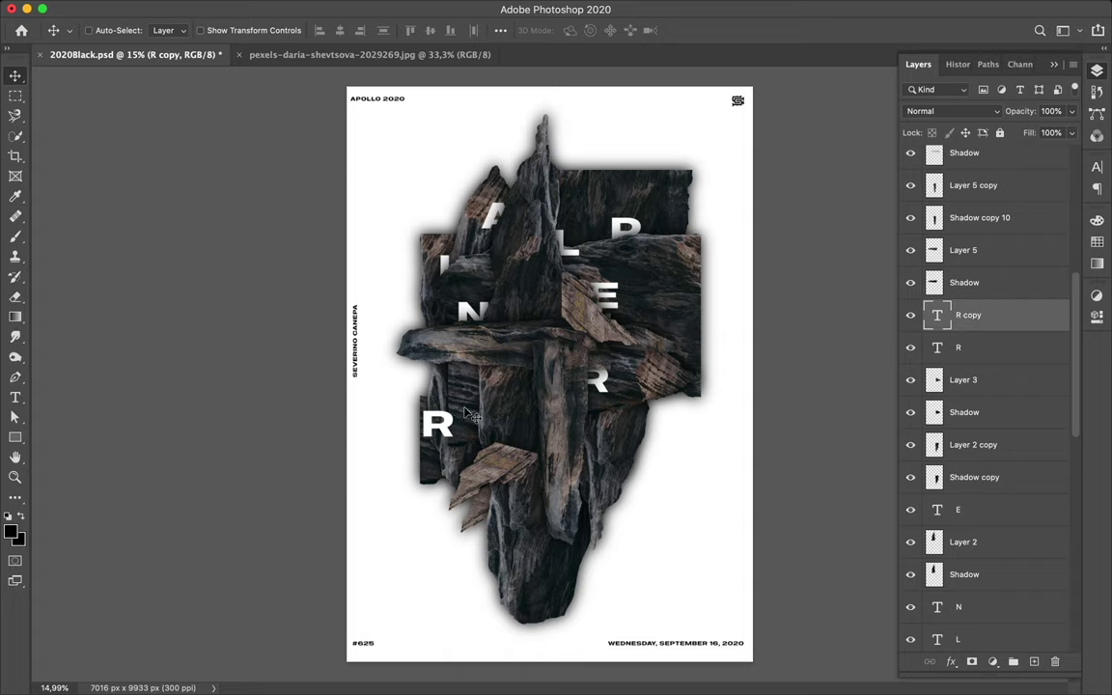
{"action": "key", "text": "t"}
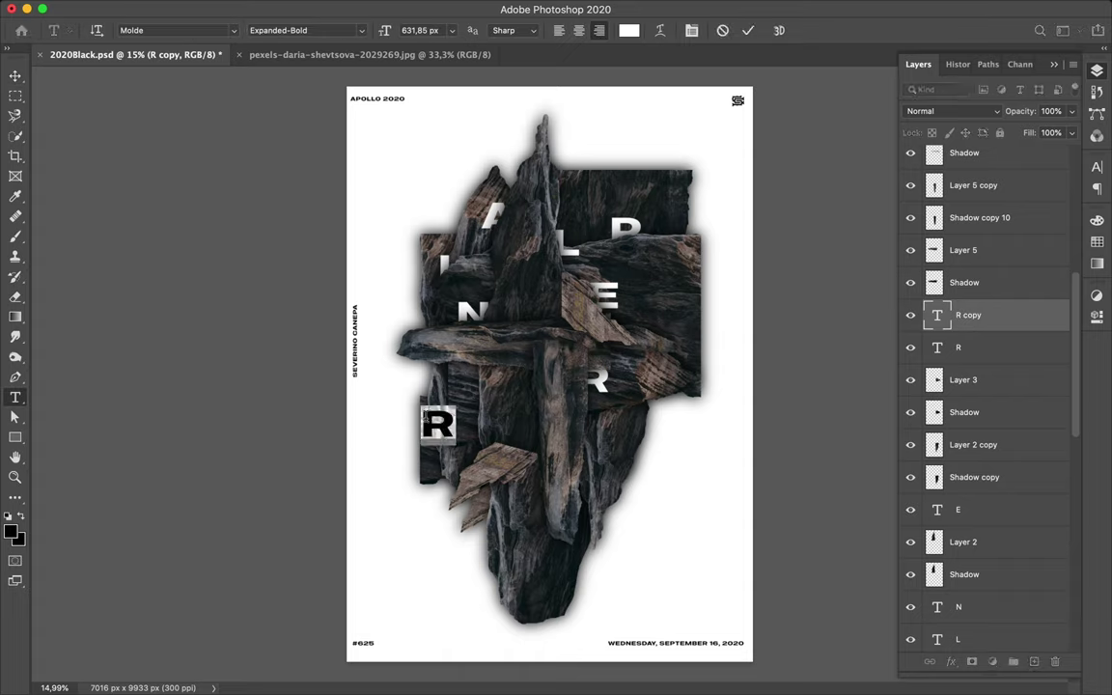
{"action": "type", "text": "O"}
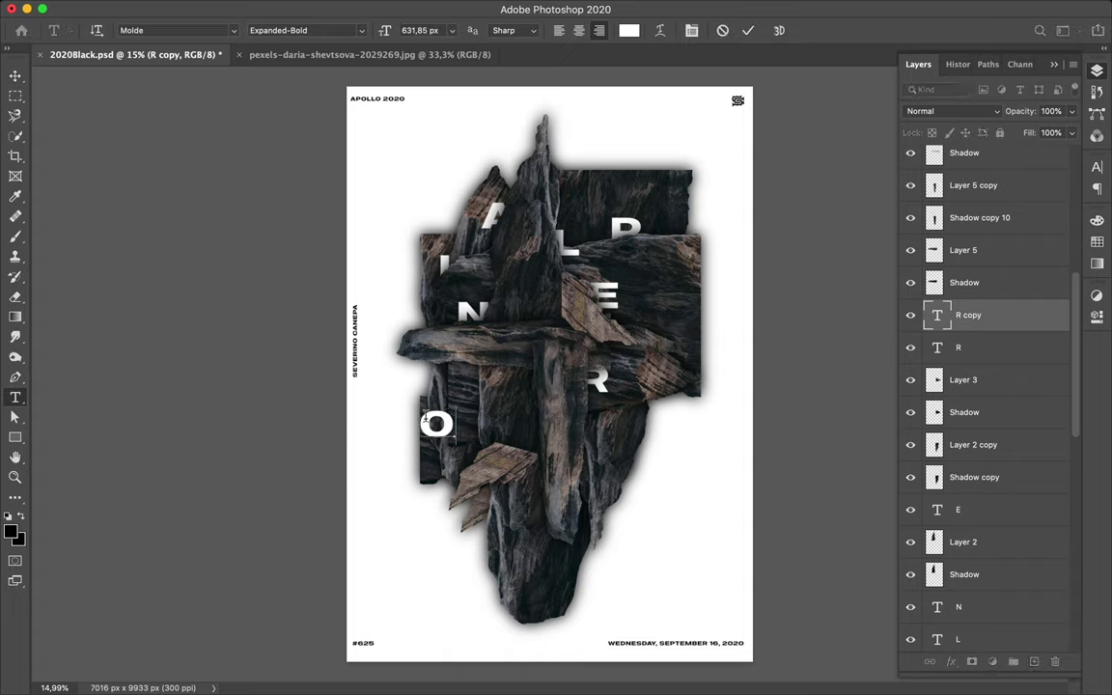
{"action": "key", "text": "Escape"}
{"action": "key", "text": "v"}
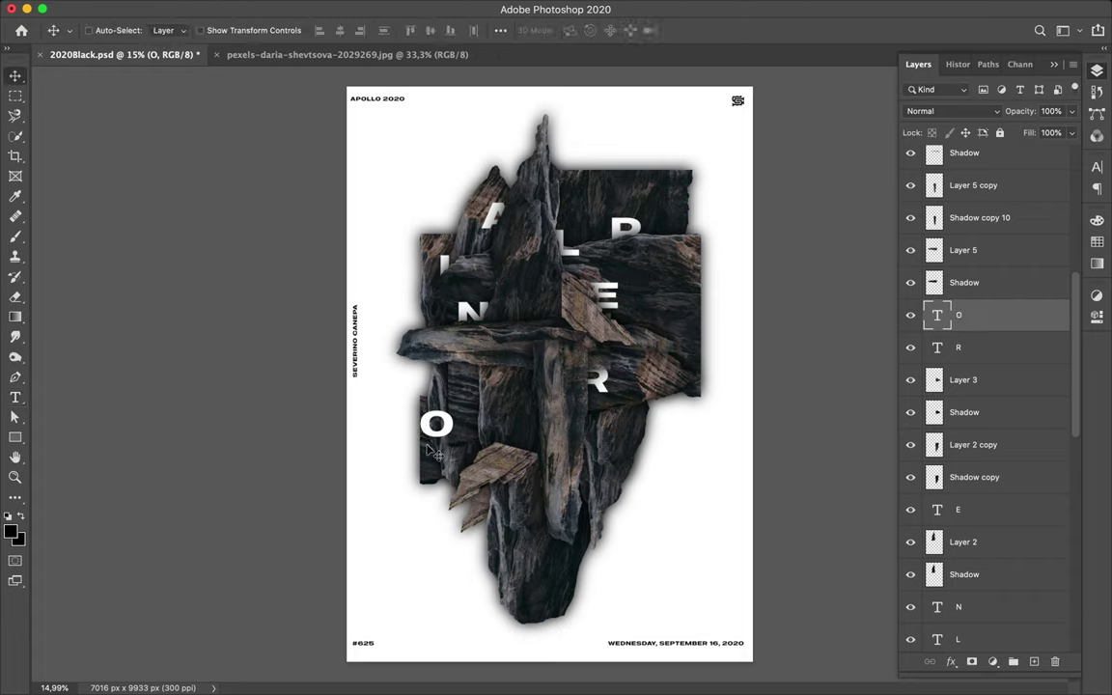
{"action": "left_click", "coordinate": [432, 464]}
Step: Shift the small rock piece and the horizontal rock plank to the left
{"action": "left_click_drag", "start_coordinate": [431, 463], "coordinate": [417, 460]}
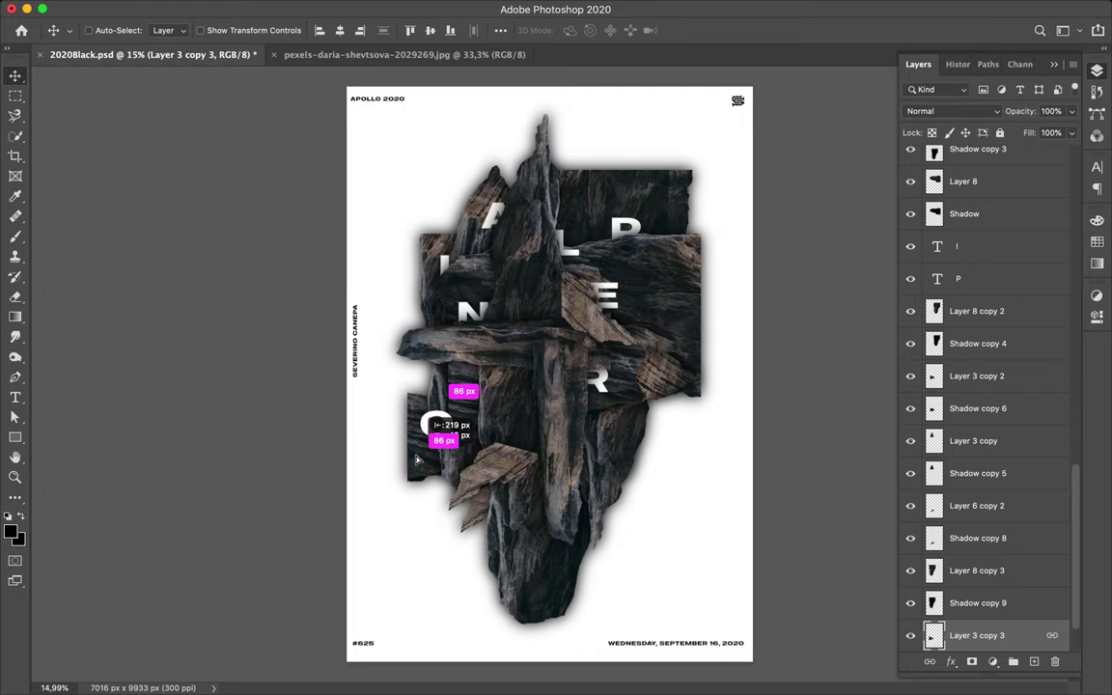
{"action": "left_click", "coordinate": [469, 357]}
{"action": "left_click_drag", "start_coordinate": [469, 356], "coordinate": [443, 356]}
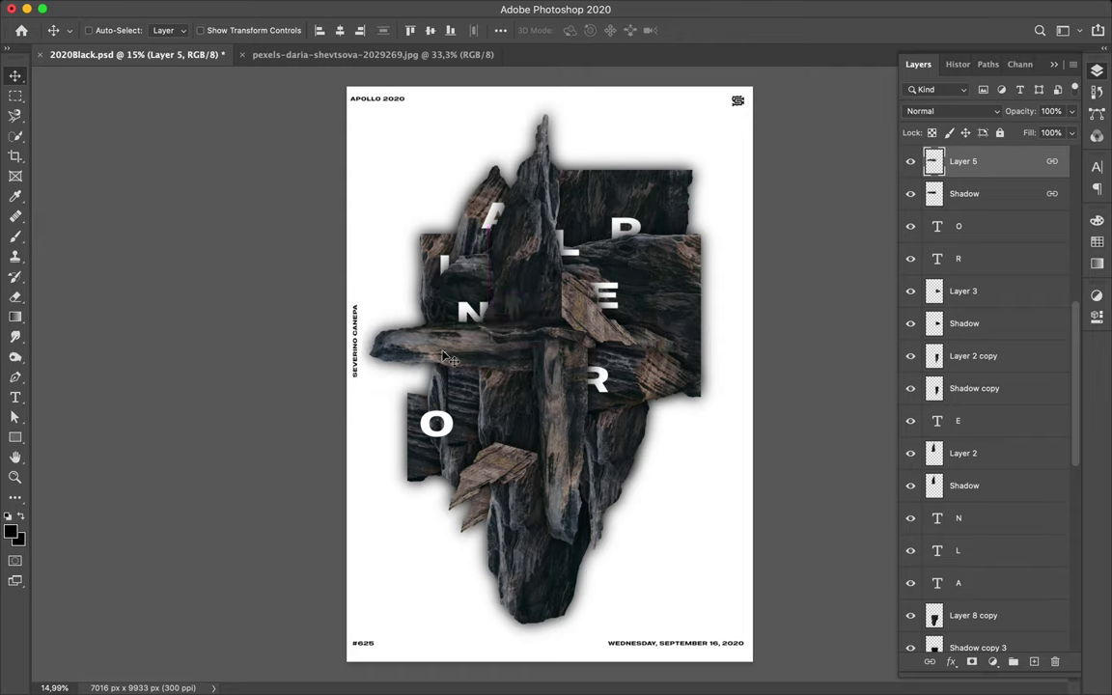
Step: Move the O layer down below Shadow copy 9 and nudge the O into place
{"action": "left_click", "coordinate": [447, 421]}
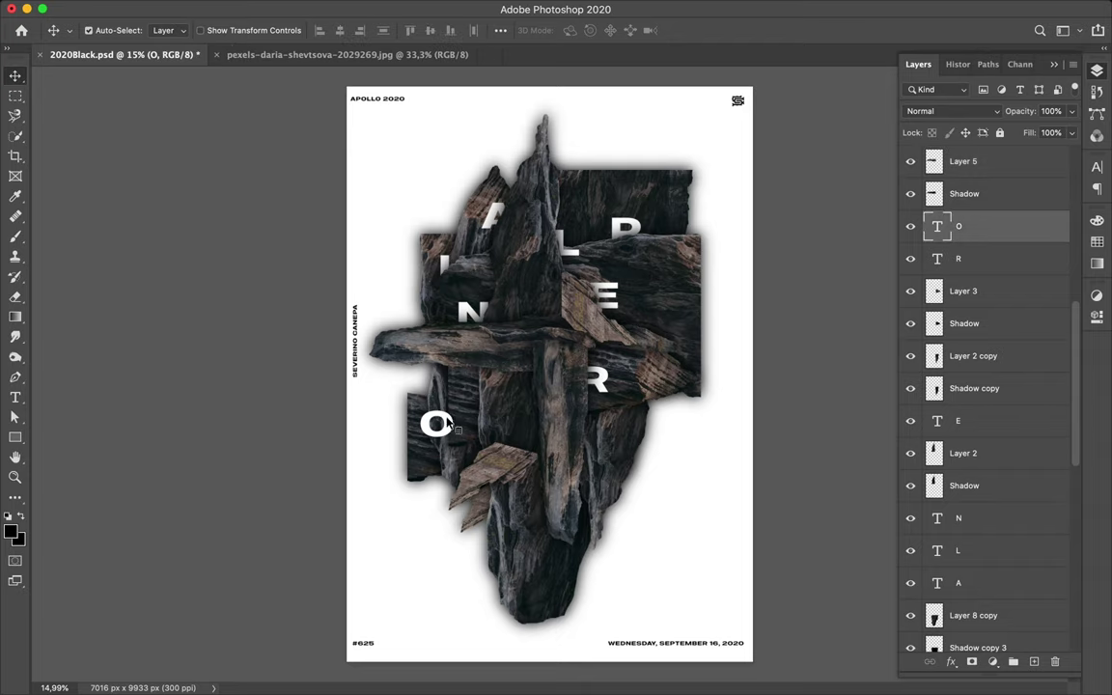
{"action": "left_click_drag", "start_coordinate": [990, 244], "coordinate": [993, 507]}
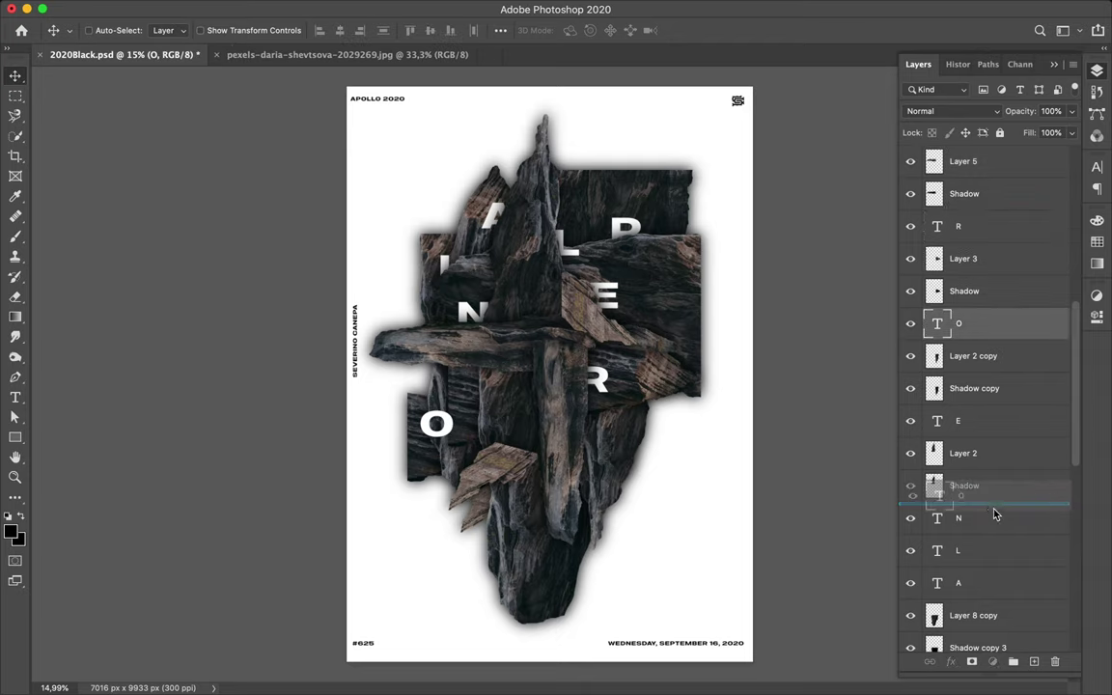
{"action": "scroll", "coordinate": [991, 469], "scroll_direction": "down", "scroll_amount": 5}
{"action": "left_click_drag", "start_coordinate": [978, 309], "coordinate": [978, 558]}
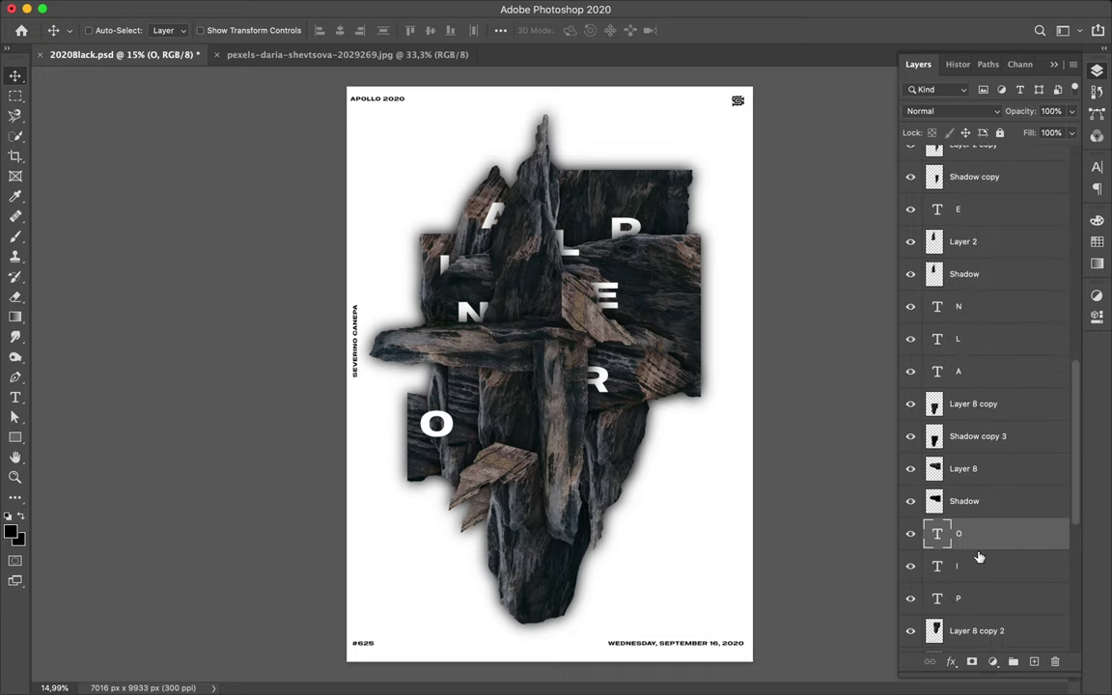
{"action": "scroll", "coordinate": [980, 540], "scroll_direction": "down", "scroll_amount": 5}
{"action": "left_click_drag", "start_coordinate": [965, 386], "coordinate": [967, 546]}
{"action": "scroll", "coordinate": [967, 545], "scroll_direction": "down", "scroll_amount": 5}
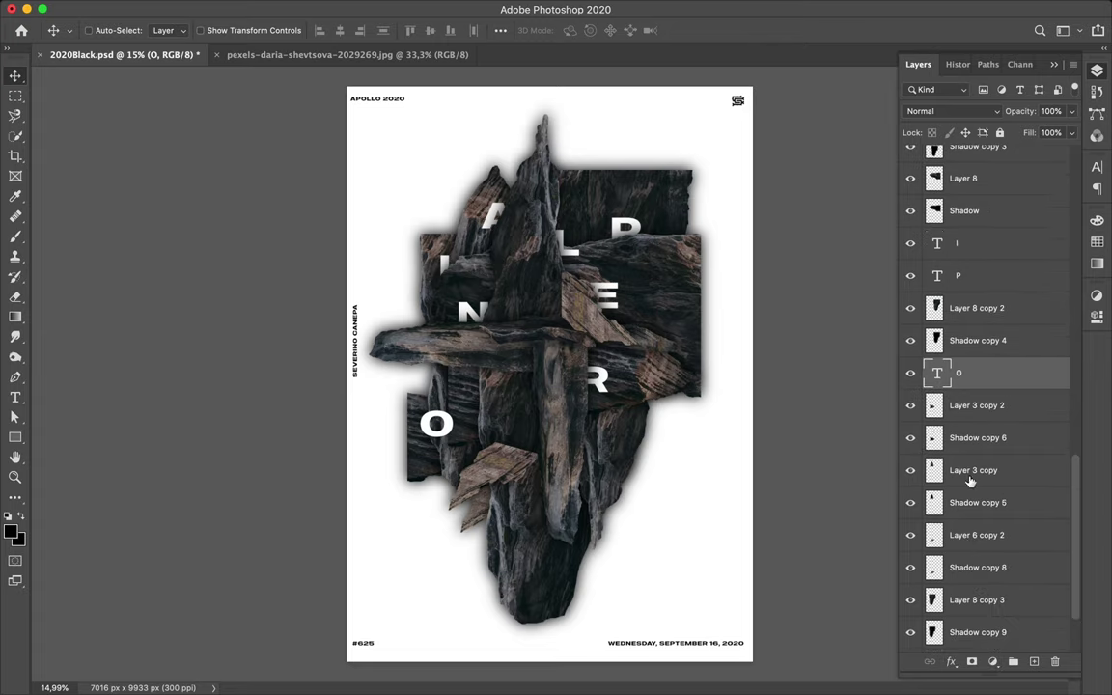
{"action": "mouse_move", "coordinate": [987, 381]}
{"action": "left_mouse_down"}
{"action": "mouse_move", "coordinate": [987, 462]}
{"action": "mouse_move", "coordinate": [965, 509]}
{"action": "mouse_move", "coordinate": [983, 592]}
{"action": "left_mouse_up"}
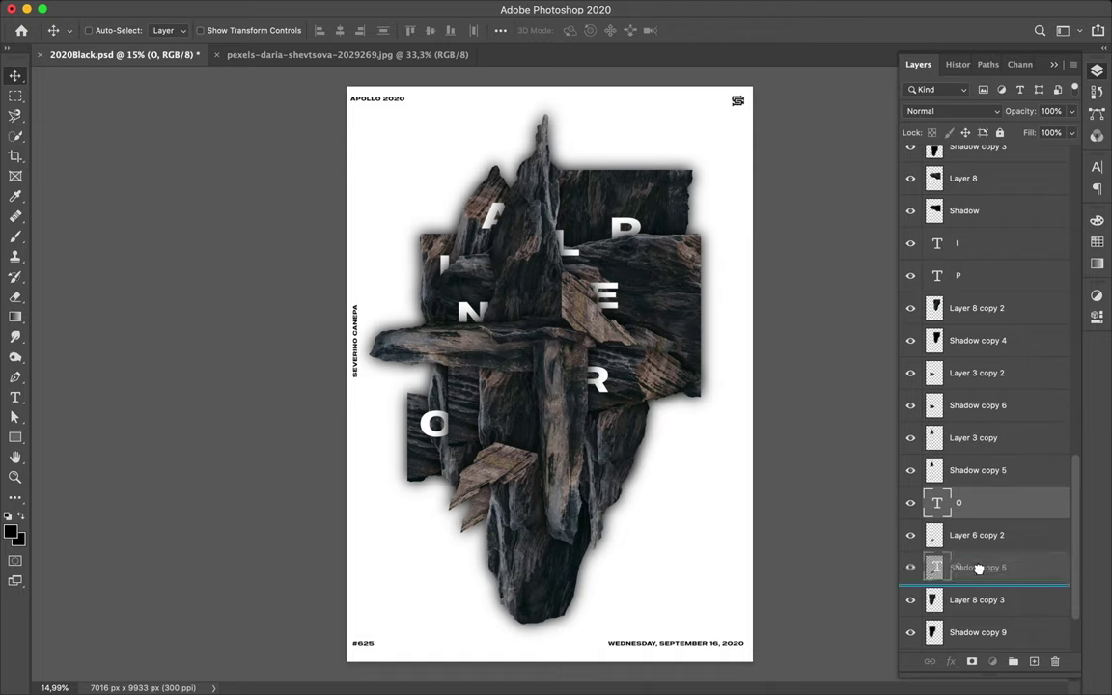
{"action": "scroll", "coordinate": [982, 592], "scroll_direction": "down", "scroll_amount": 3}
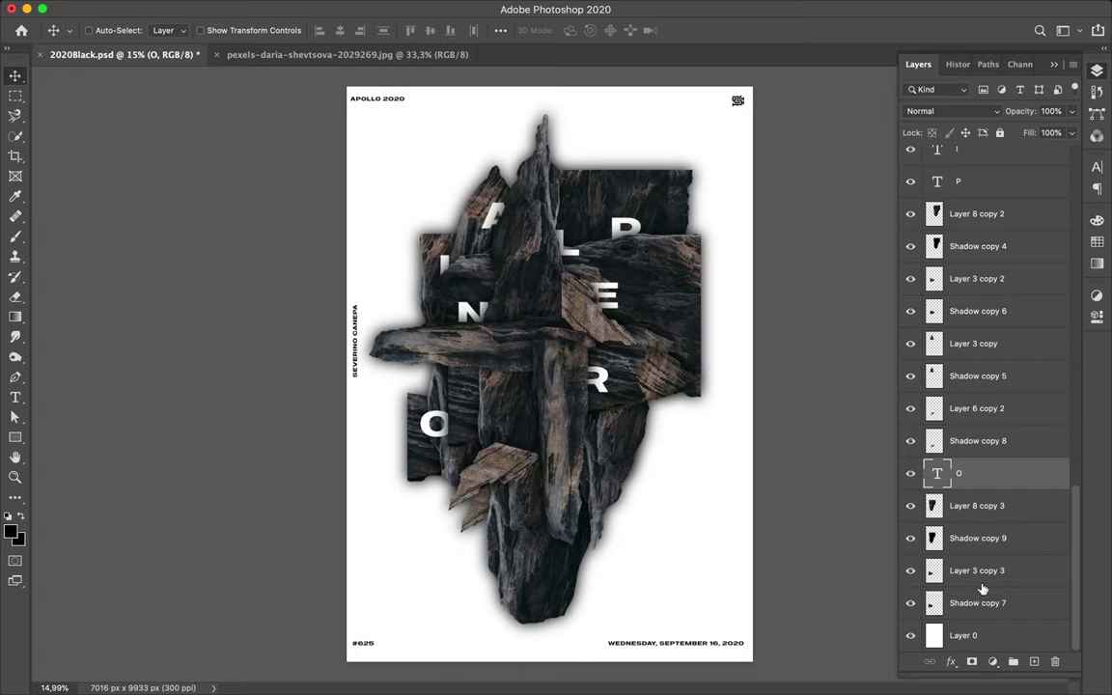
{"action": "left_click_drag", "start_coordinate": [985, 478], "coordinate": [985, 551]}
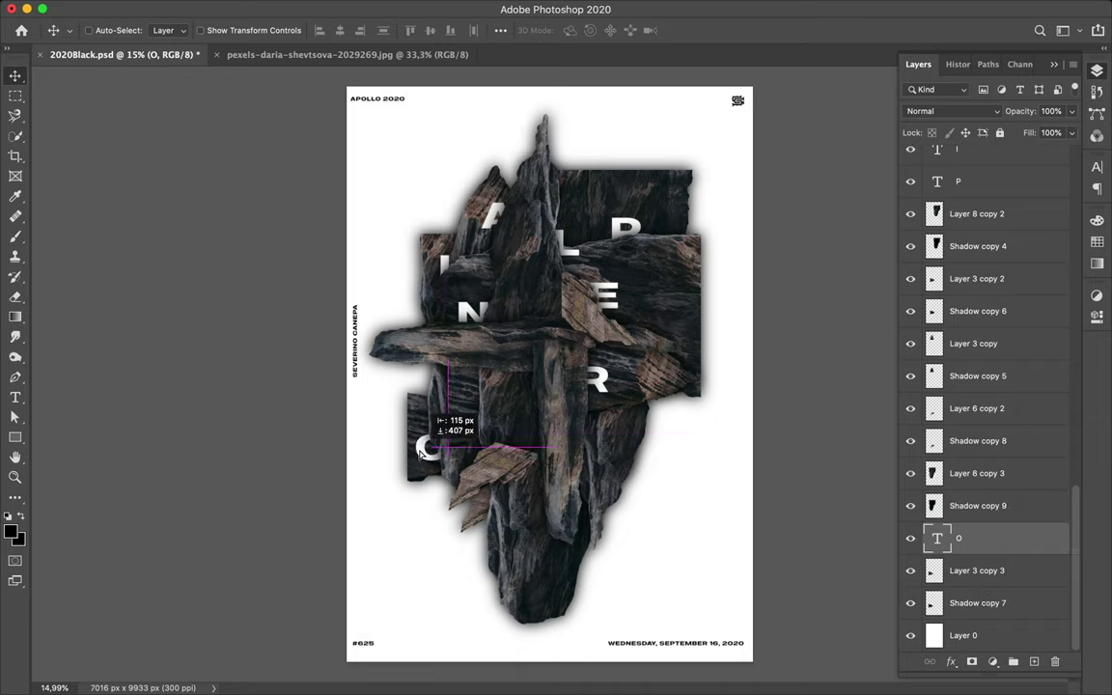
{"action": "mouse_move", "coordinate": [422, 435]}
{"action": "left_mouse_down"}
{"action": "mouse_move", "coordinate": [430, 455]}
{"action": "mouse_move", "coordinate": [474, 461]}
{"action": "mouse_move", "coordinate": [583, 436]}
{"action": "left_mouse_up"}
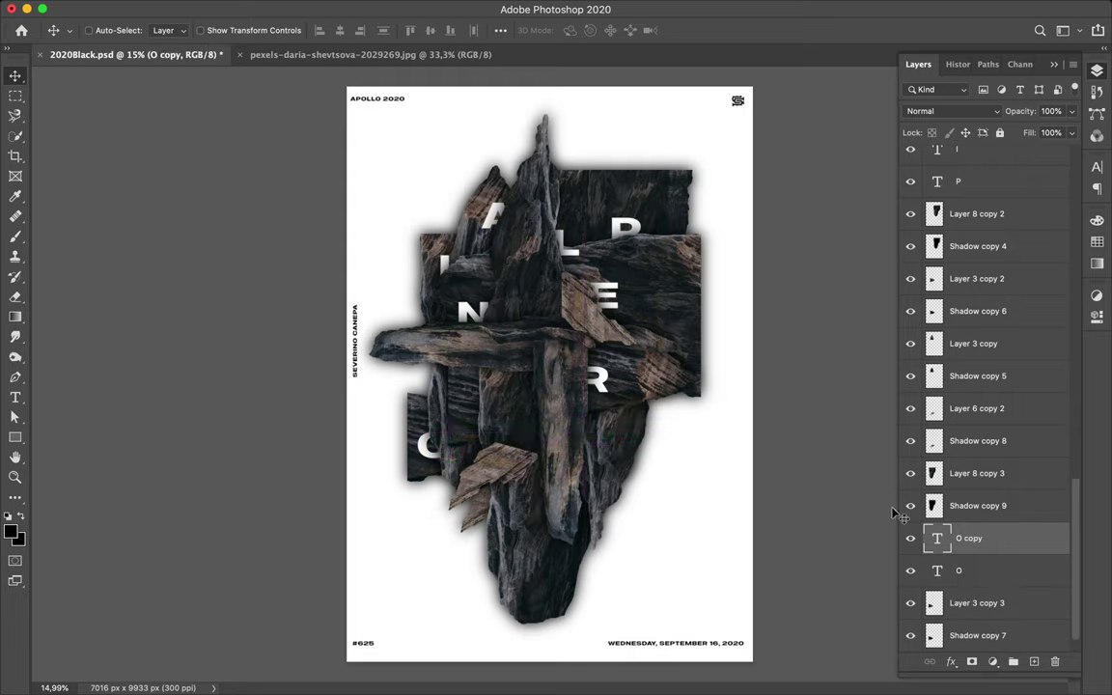
Step: Duplicate the O layer and retype the copy as a 'C'
{"action": "left_click_drag", "start_coordinate": [968, 537], "coordinate": [973, 321]}
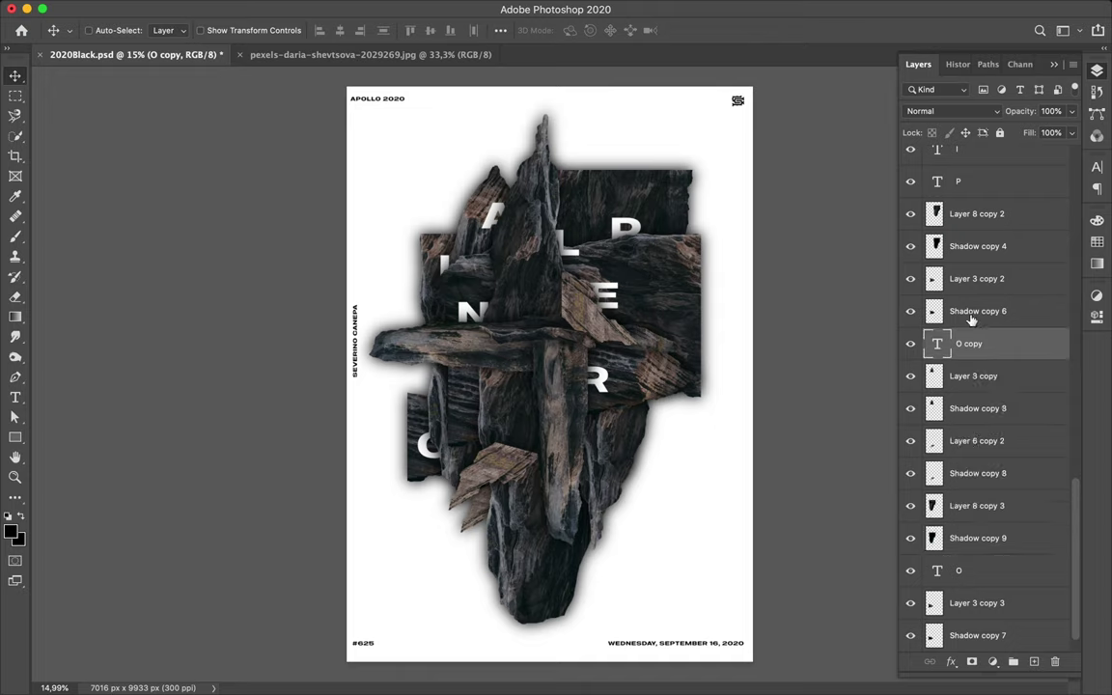
{"action": "key", "text": "t"}
{"action": "left_click", "coordinate": [606, 432]}
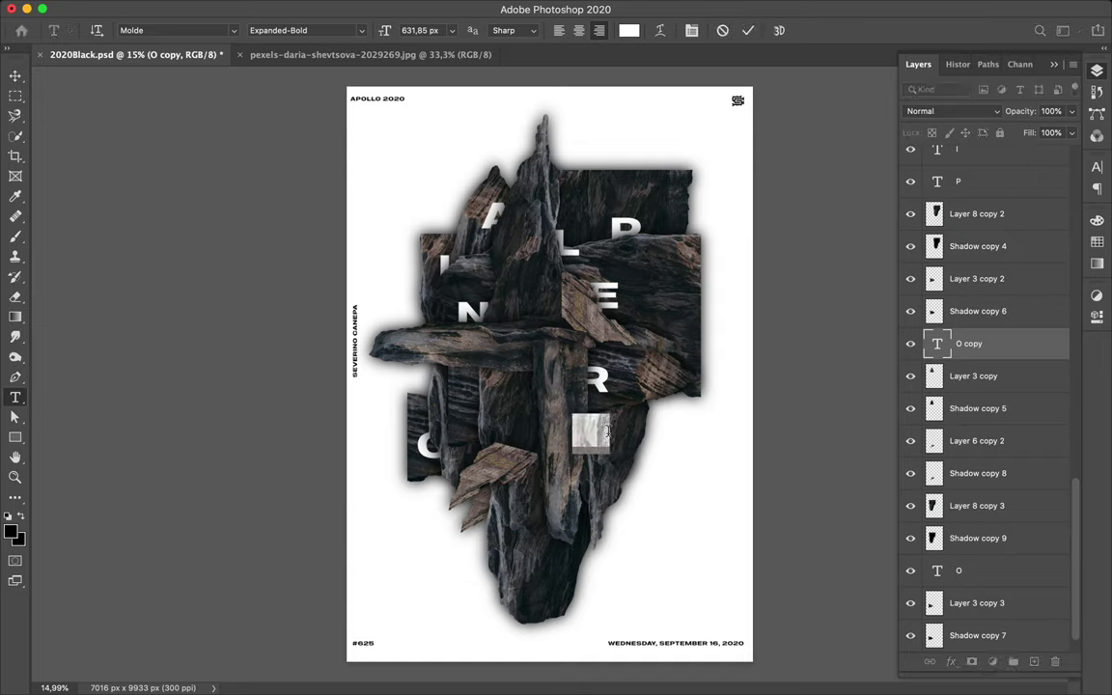
{"action": "key", "text": "BackSpace"}
{"action": "type", "text": "C"}
Step: Raise the C layer under Shadow copy 10 and place the C below the R, partly behind rock
{"action": "left_click_drag", "start_coordinate": [990, 346], "coordinate": [993, 211]}
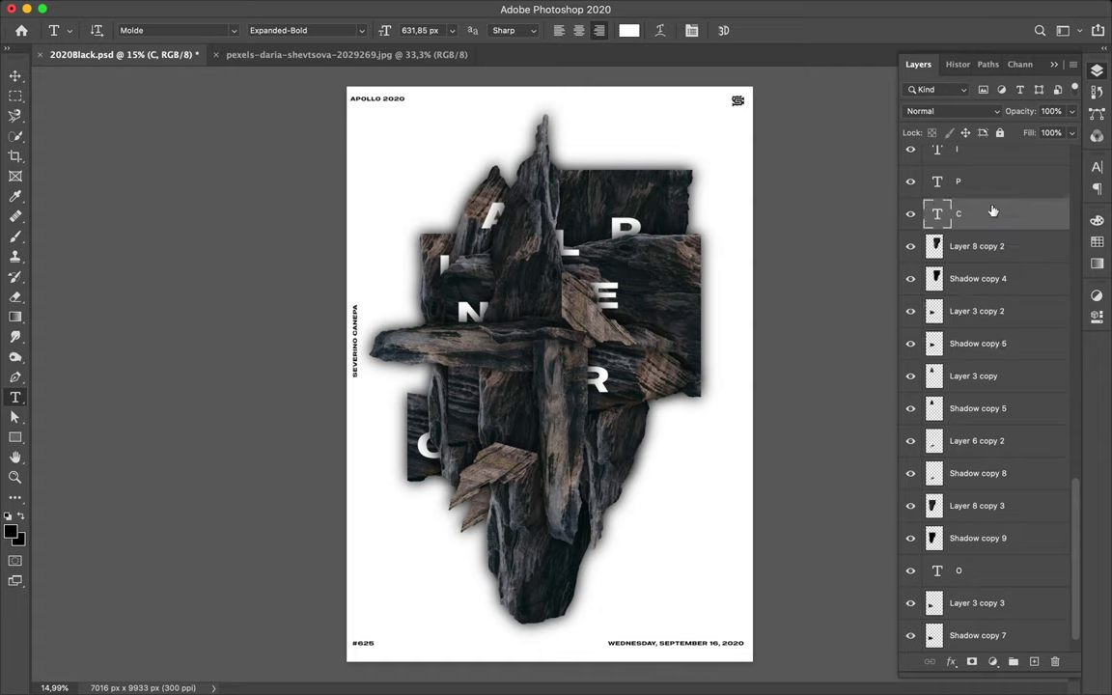
{"action": "scroll", "coordinate": [993, 211], "scroll_direction": "up", "scroll_amount": 4}
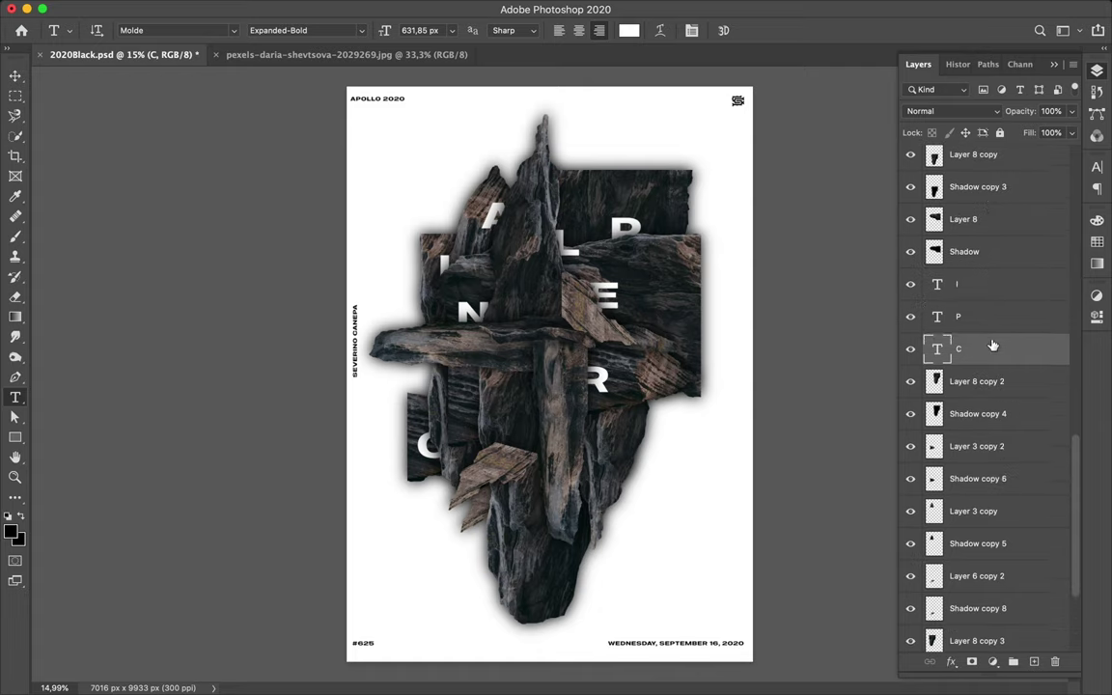
{"action": "left_click_drag", "start_coordinate": [994, 356], "coordinate": [989, 203]}
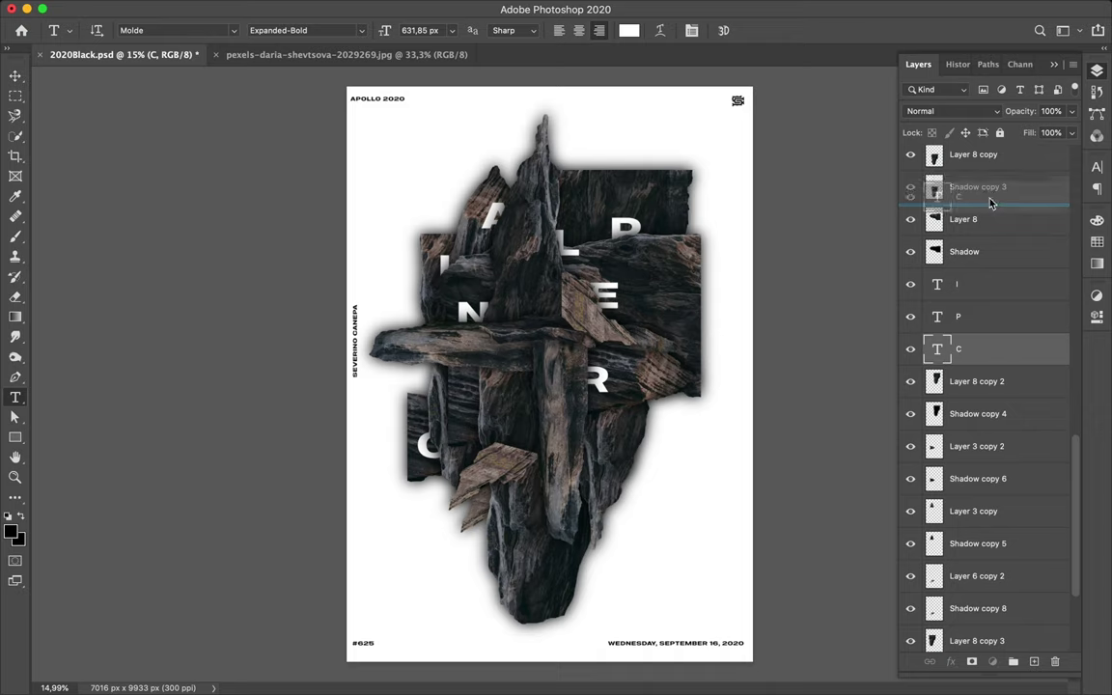
{"action": "scroll", "coordinate": [991, 204], "scroll_direction": "up", "scroll_amount": 4}
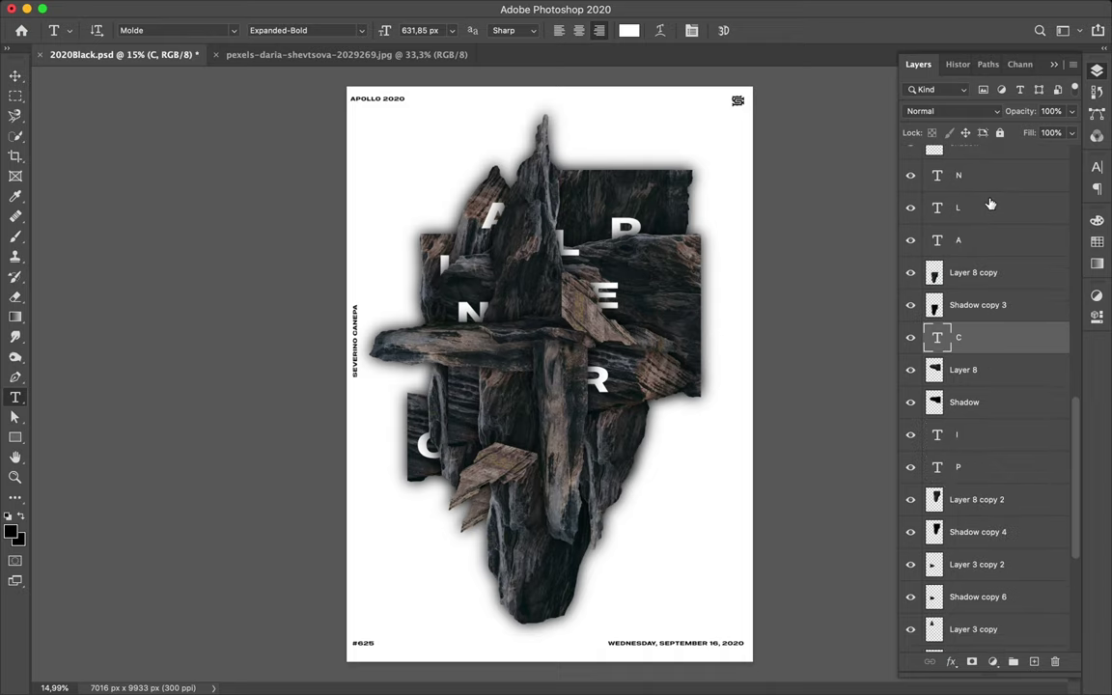
{"action": "scroll", "coordinate": [989, 203], "scroll_direction": "up", "scroll_amount": 3}
{"action": "mouse_move", "coordinate": [980, 454]}
{"action": "left_mouse_down"}
{"action": "mouse_move", "coordinate": [977, 143]}
{"action": "mouse_move", "coordinate": [982, 244]}
{"action": "left_mouse_up"}
{"action": "scroll", "coordinate": [985, 248], "scroll_direction": "up", "scroll_amount": 3}
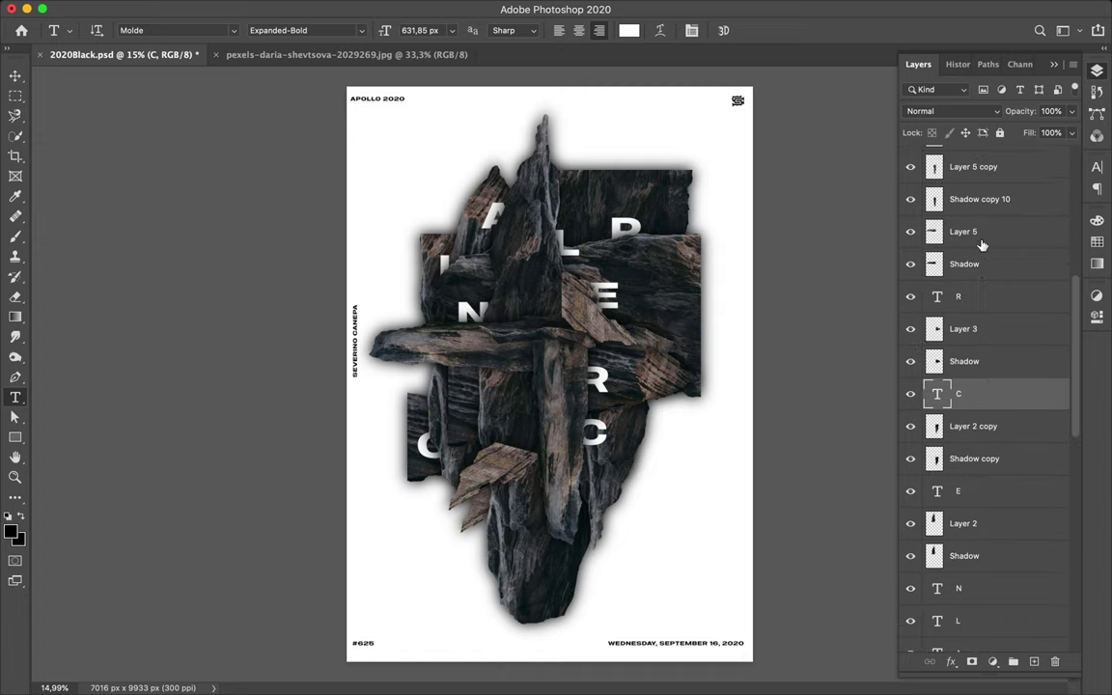
{"action": "left_click_drag", "start_coordinate": [1052, 393], "coordinate": [975, 220]}
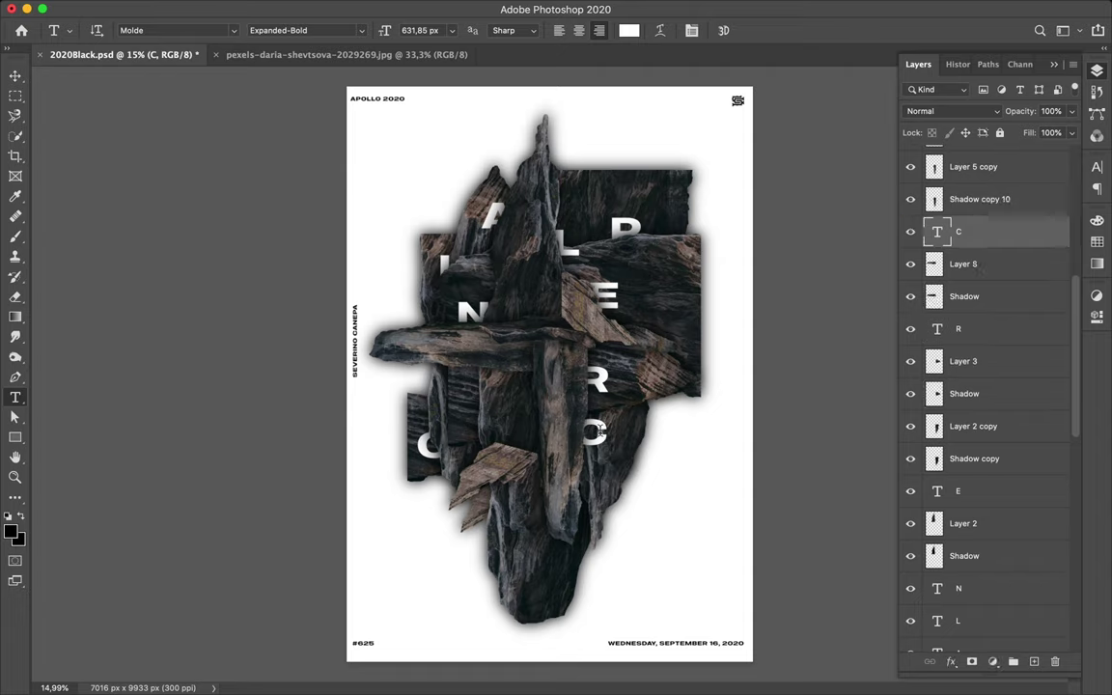
{"action": "key", "text": "v"}
{"action": "mouse_move", "coordinate": [611, 443]}
{"action": "left_mouse_down"}
{"action": "mouse_move", "coordinate": [599, 440]}
{"action": "mouse_move", "coordinate": [595, 470]}
{"action": "mouse_move", "coordinate": [533, 531]}
{"action": "left_mouse_up"}
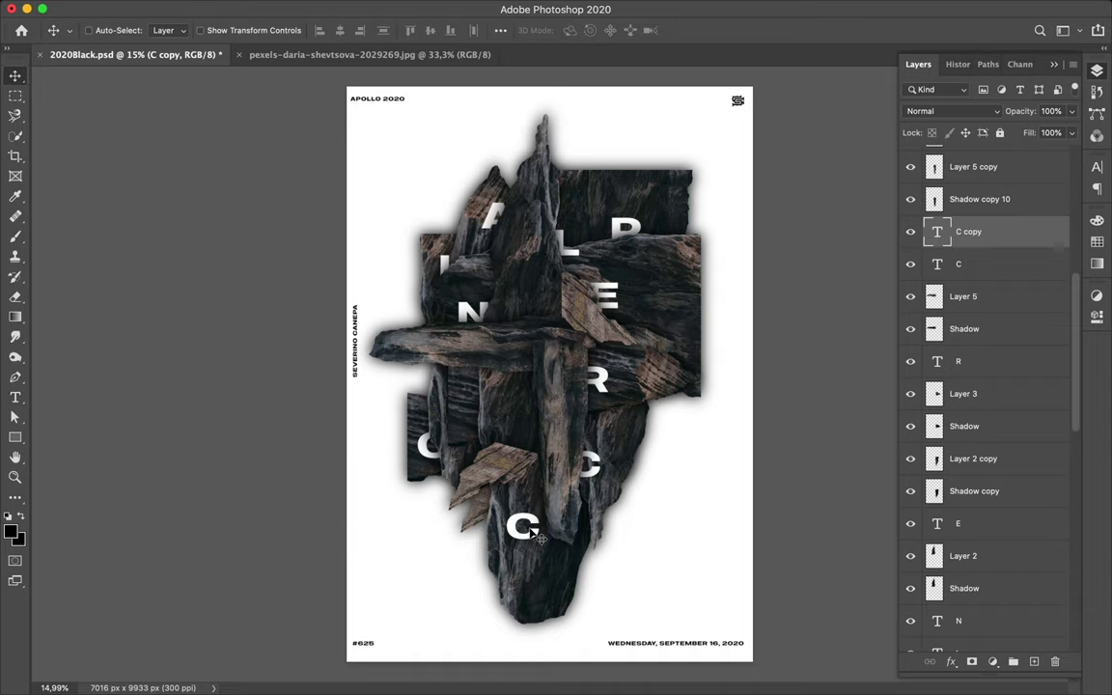
Step: Fine-tune the lower C copy's position so it sits centred over the lower rock
{"action": "left_click_drag", "start_coordinate": [532, 536], "coordinate": [548, 537]}
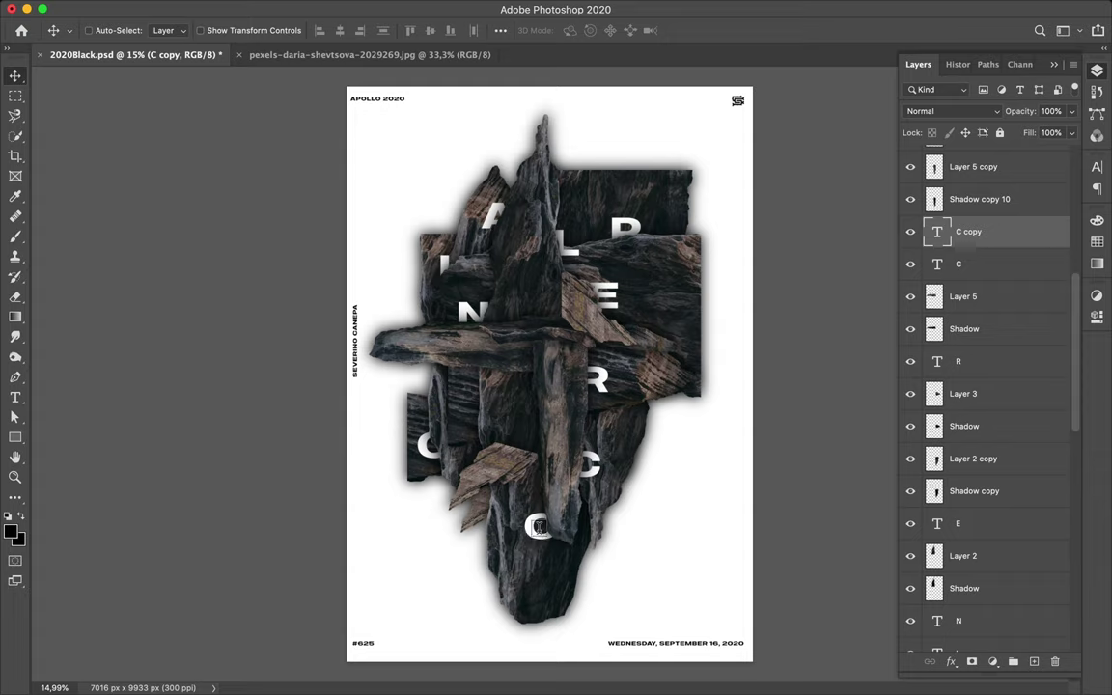
{"action": "left_click_drag", "start_coordinate": [537, 526], "coordinate": [532, 537]}
{"action": "mouse_move", "coordinate": [544, 526]}
{"action": "left_mouse_down"}
{"action": "mouse_move", "coordinate": [576, 534]}
{"action": "mouse_move", "coordinate": [558, 539]}
{"action": "left_mouse_up"}
{"action": "key", "text": "t"}
{"action": "key", "text": "v"}
{"action": "mouse_move", "coordinate": [562, 528]}
{"action": "left_mouse_down"}
{"action": "mouse_move", "coordinate": [577, 533]}
{"action": "mouse_move", "coordinate": [541, 547]}
{"action": "left_mouse_up"}
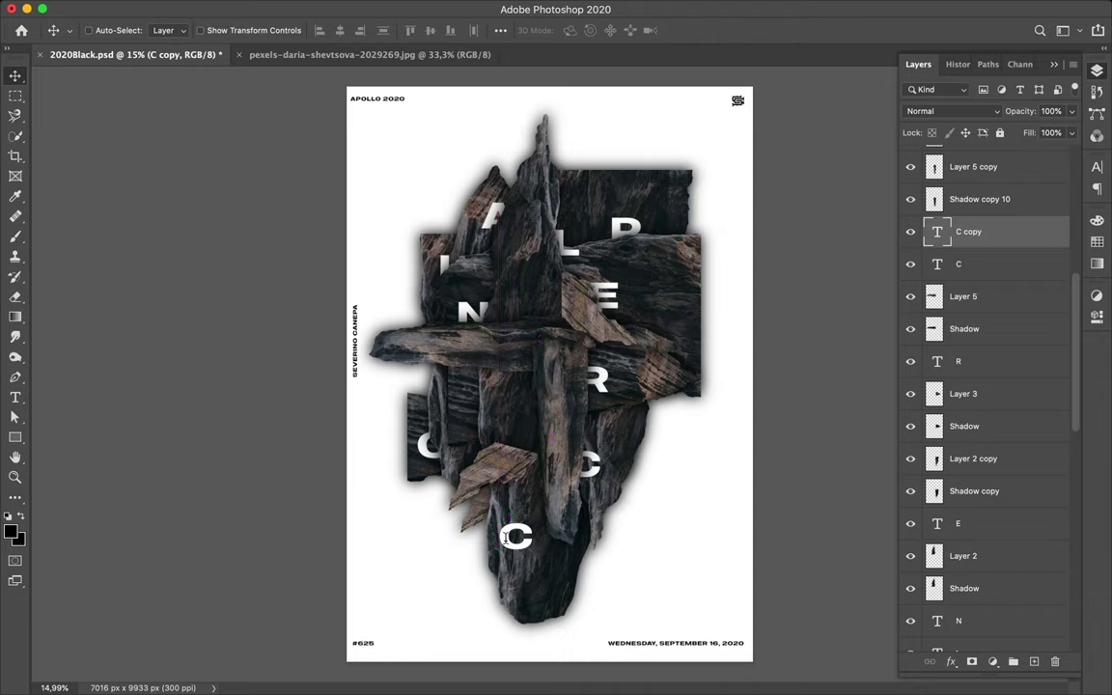
{"action": "left_click_drag", "start_coordinate": [535, 550], "coordinate": [527, 550]}
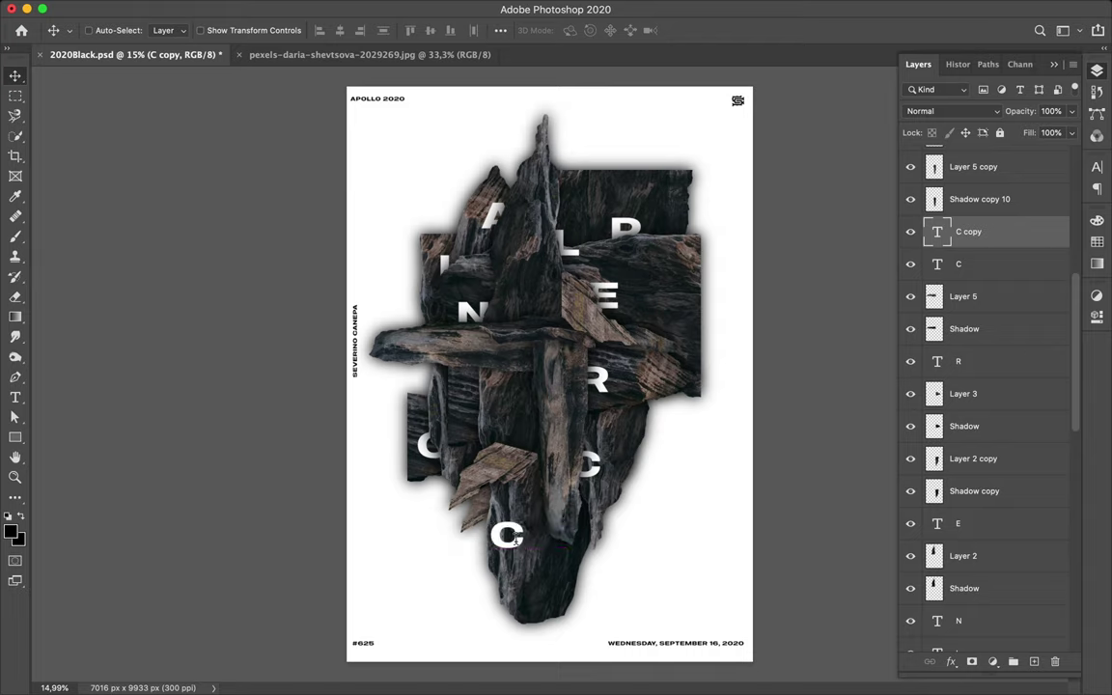
{"action": "key", "text": "t"}
{"action": "key", "text": "v"}
{"action": "key", "text": "t"}
{"action": "key", "text": "v"}
Step: Nudge the lower C slightly into place on the rock
{"action": "key", "text": "t"}
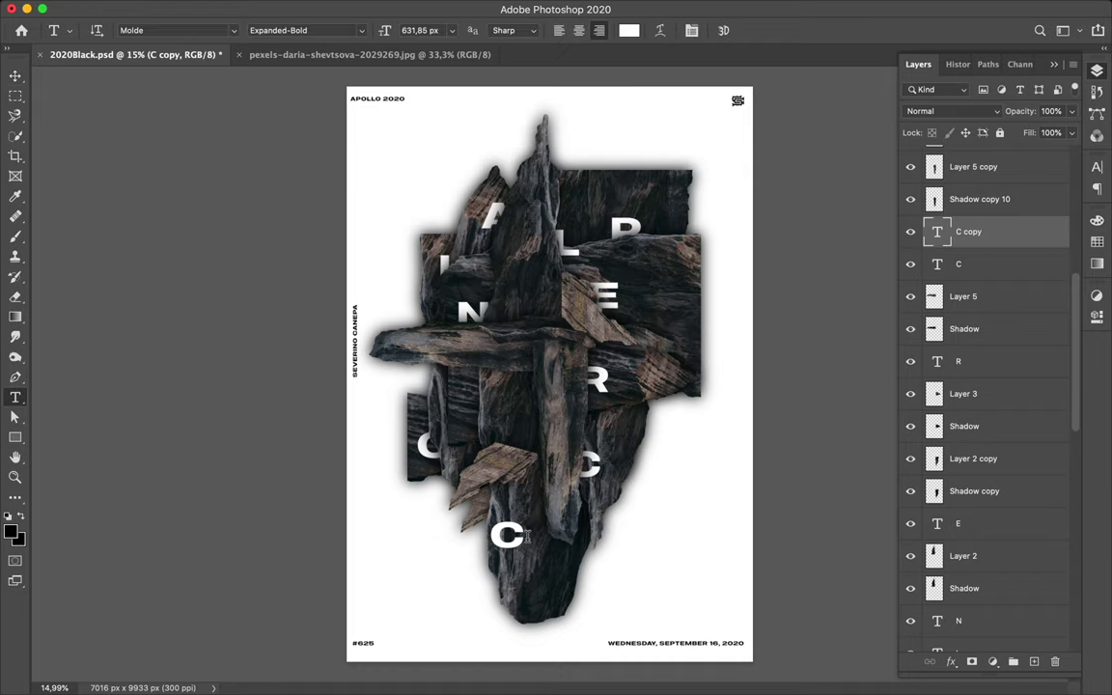
{"action": "key", "text": "v"}
{"action": "left_click_drag", "start_coordinate": [524, 545], "coordinate": [520, 548]}
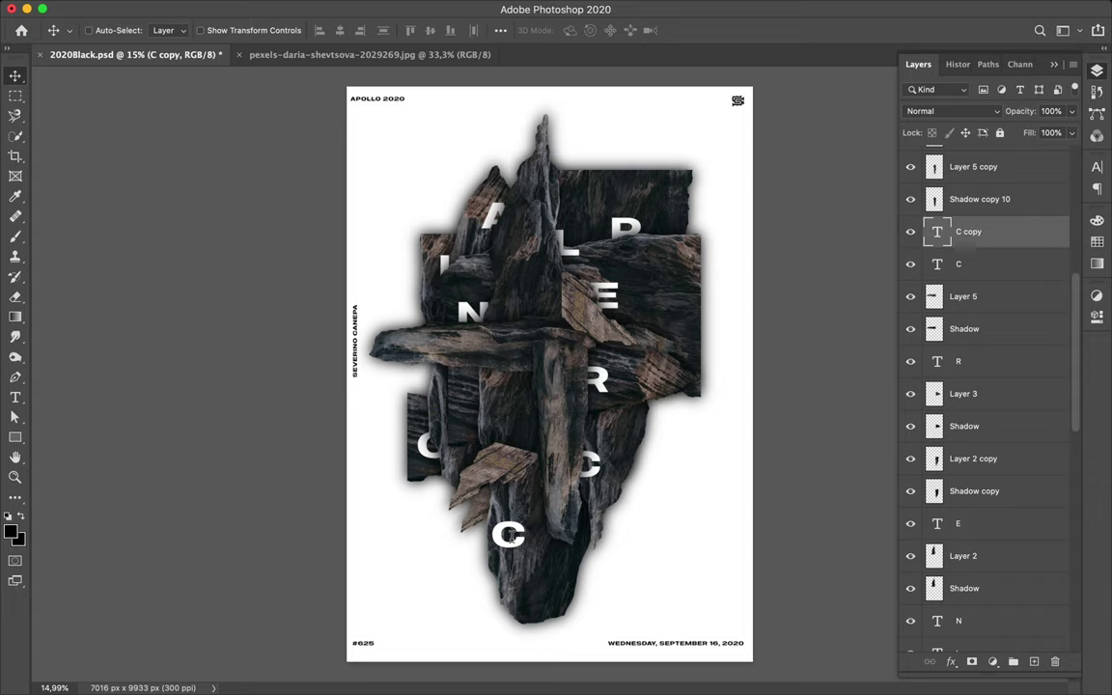
{"action": "double_click", "coordinate": [510, 536]}
{"action": "key", "text": "Escape"}
Step: Retype the lower C as a 'K' and centre it on the lower rock
{"action": "key", "text": "t"}
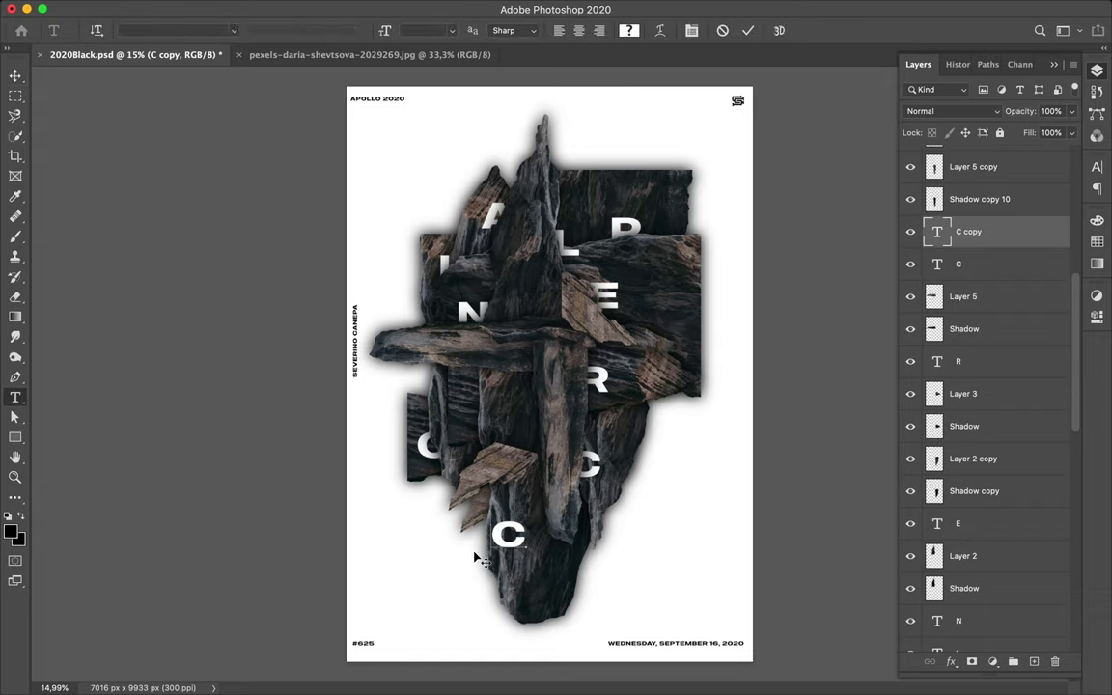
{"action": "left_click", "coordinate": [474, 557]}
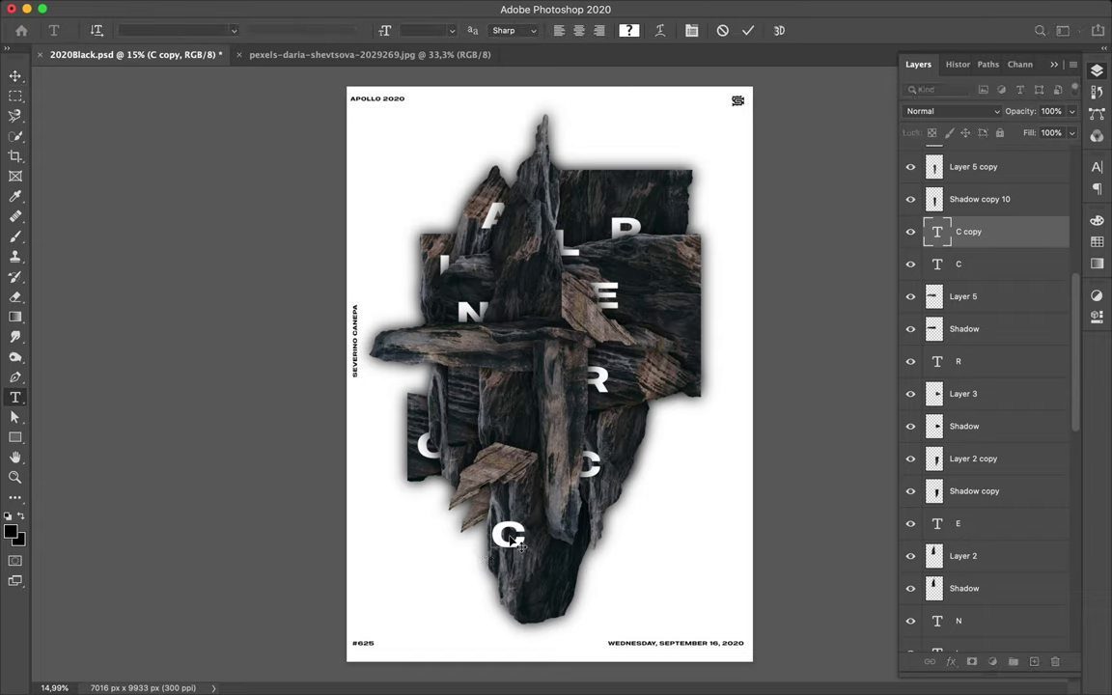
{"action": "double_click", "coordinate": [509, 534]}
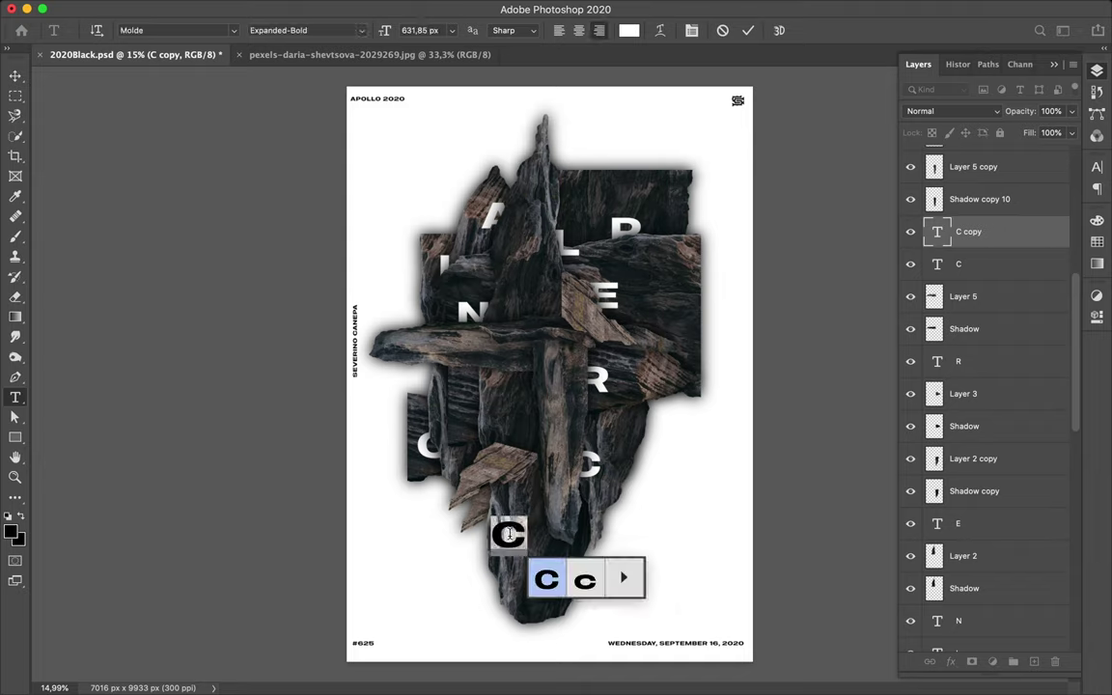
{"action": "type", "text": "K"}
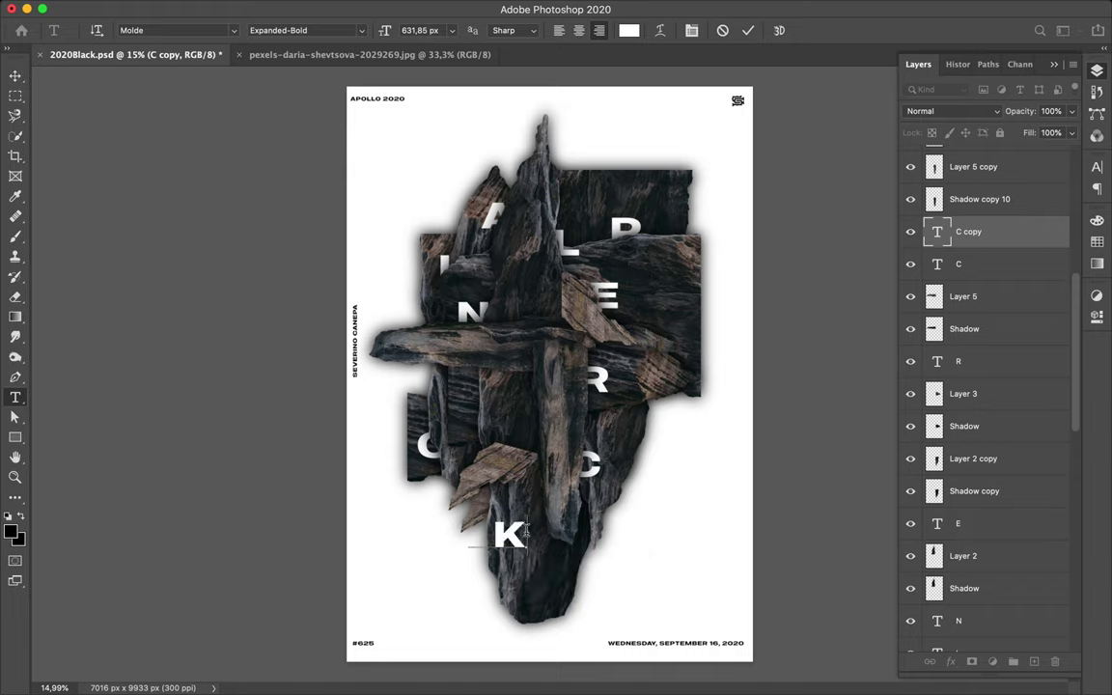
{"action": "type", "text": "v"}
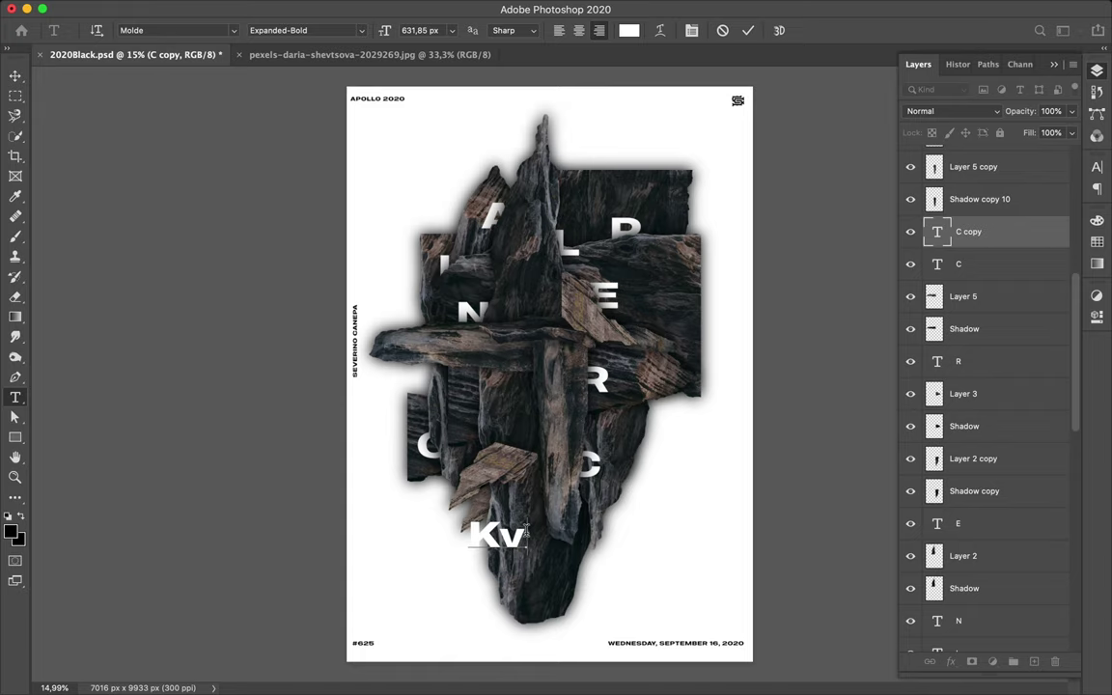
{"action": "key", "text": "BackSpace"}
{"action": "key", "text": "Escape"}
{"action": "key", "text": "v"}
{"action": "mouse_move", "coordinate": [522, 551]}
{"action": "left_mouse_down"}
{"action": "mouse_move", "coordinate": [544, 528]}
{"action": "mouse_move", "coordinate": [550, 542]}
{"action": "left_mouse_up"}
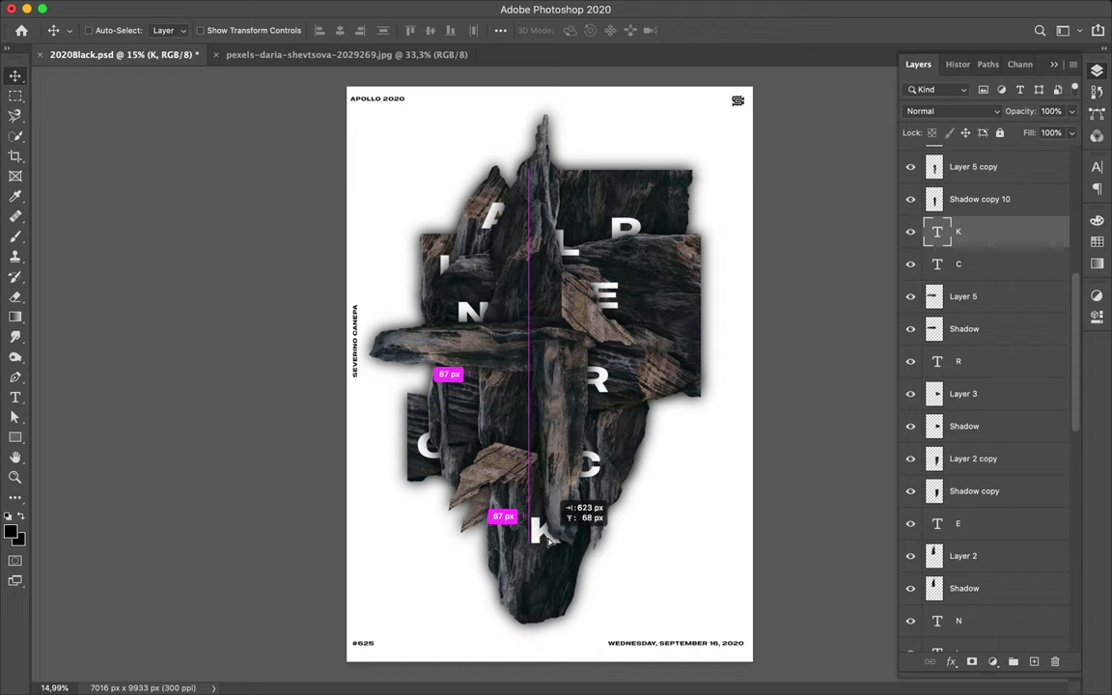
{"action": "left_click_drag", "start_coordinate": [547, 541], "coordinate": [548, 541]}
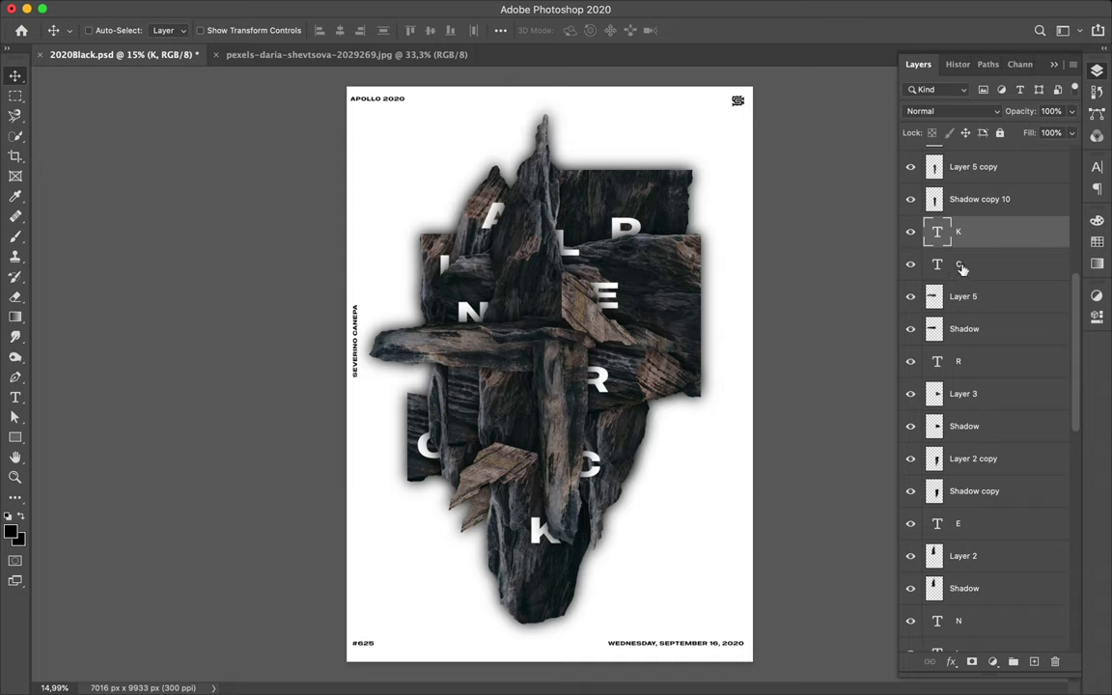
Step: Collapse the Layout group and select the K and C letter layers
{"action": "scroll", "coordinate": [983, 256], "scroll_direction": "up", "scroll_amount": 2}
{"action": "scroll", "coordinate": [983, 256], "scroll_direction": "up", "scroll_amount": 1}
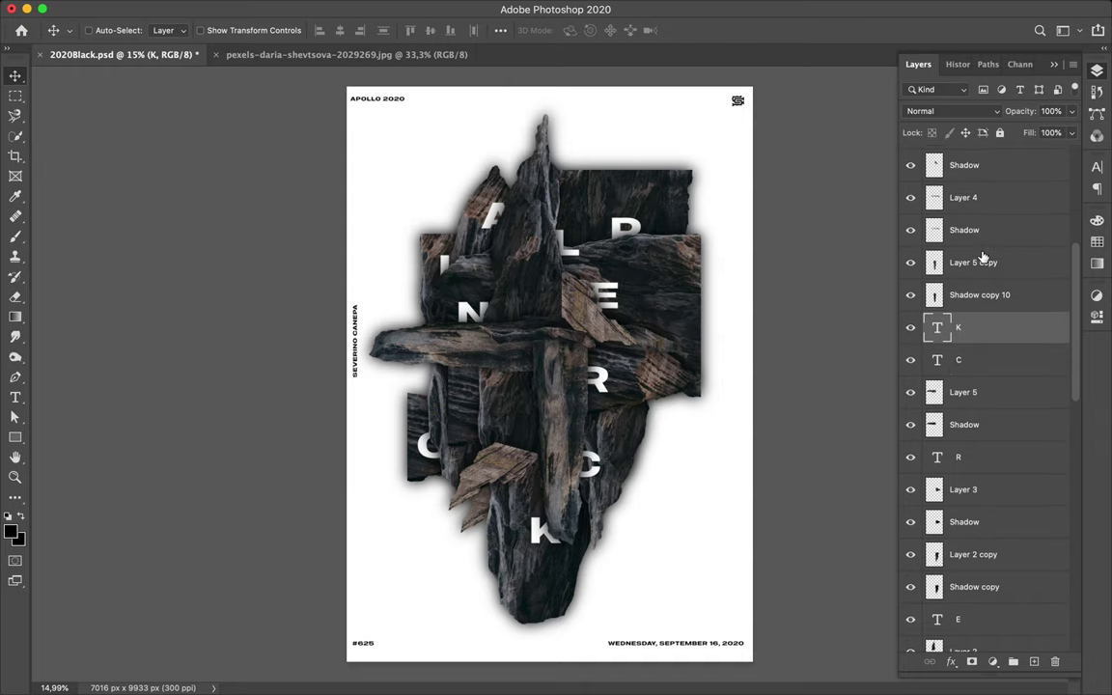
{"action": "scroll", "coordinate": [983, 256], "scroll_direction": "up", "scroll_amount": 1}
{"action": "scroll", "coordinate": [982, 256], "scroll_direction": "up", "scroll_amount": 7}
{"action": "scroll", "coordinate": [983, 256], "scroll_direction": "up", "scroll_amount": 2}
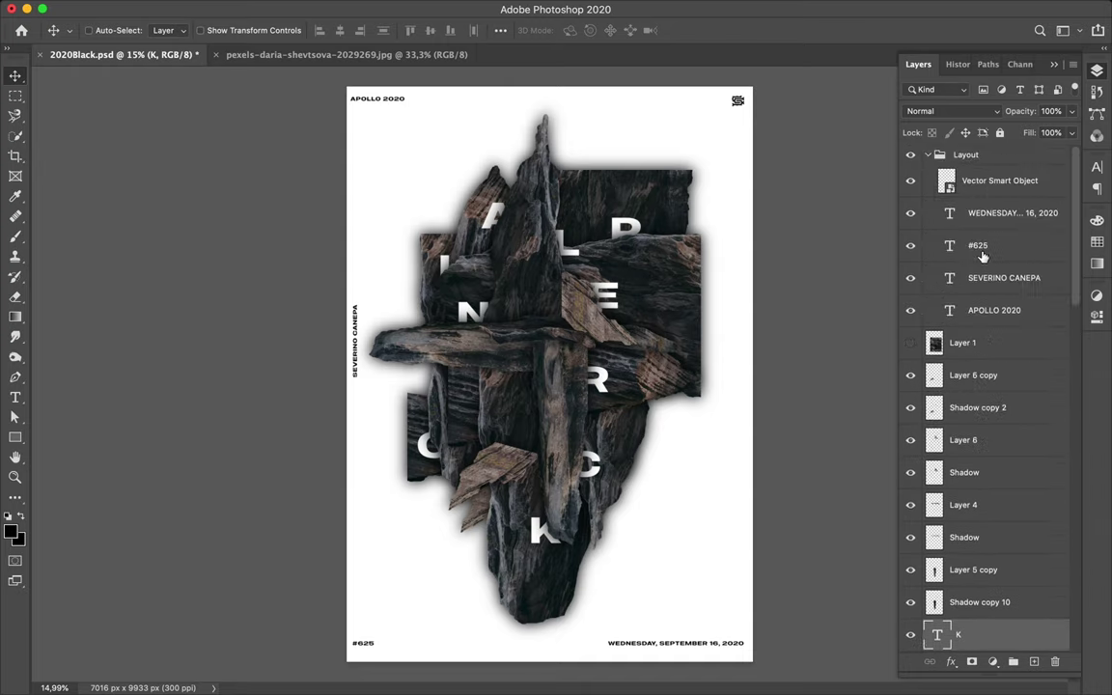
{"action": "left_click", "coordinate": [928, 156]}
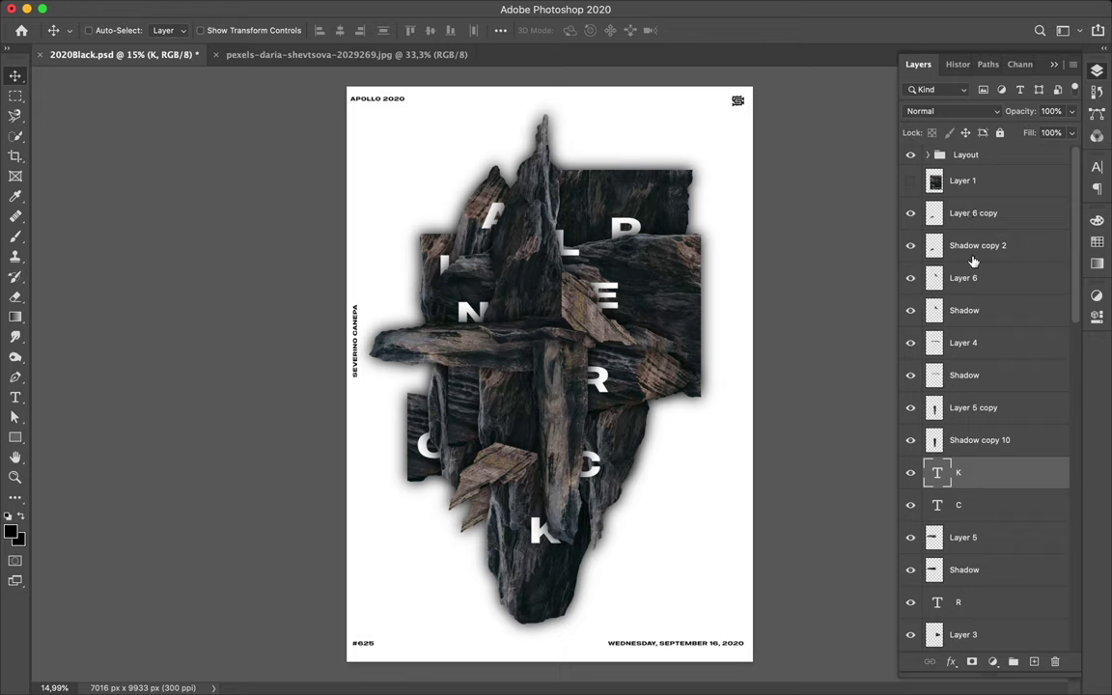
{"action": "key", "text": "ctrl"}
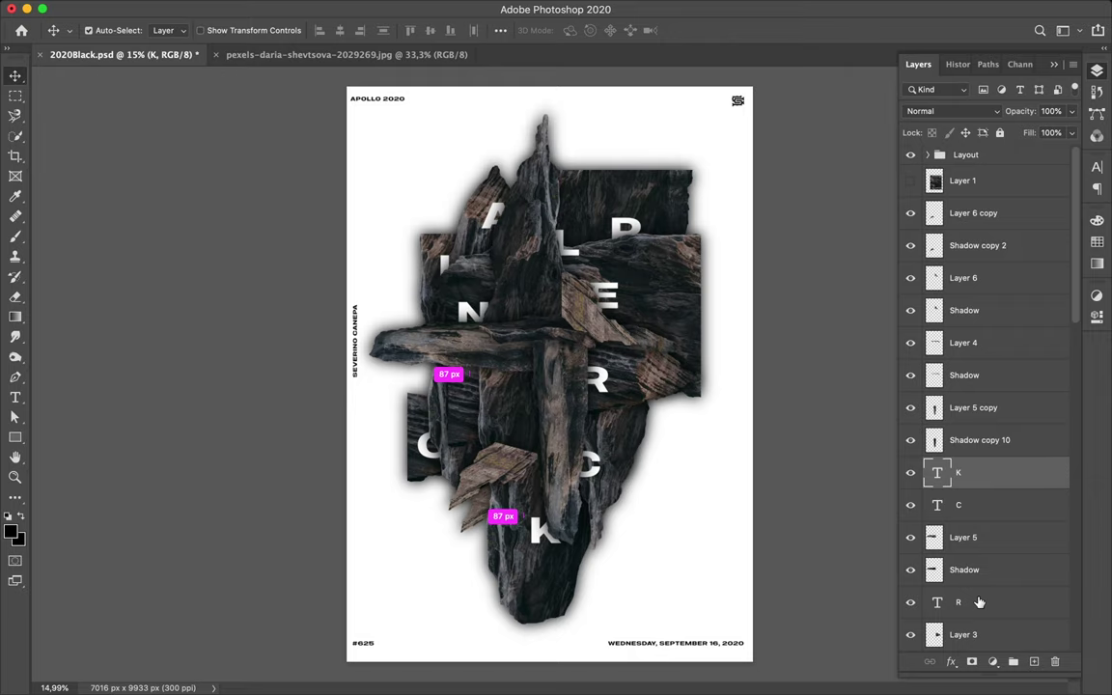
{"action": "key", "text": "alt+shift+bracketleft"}
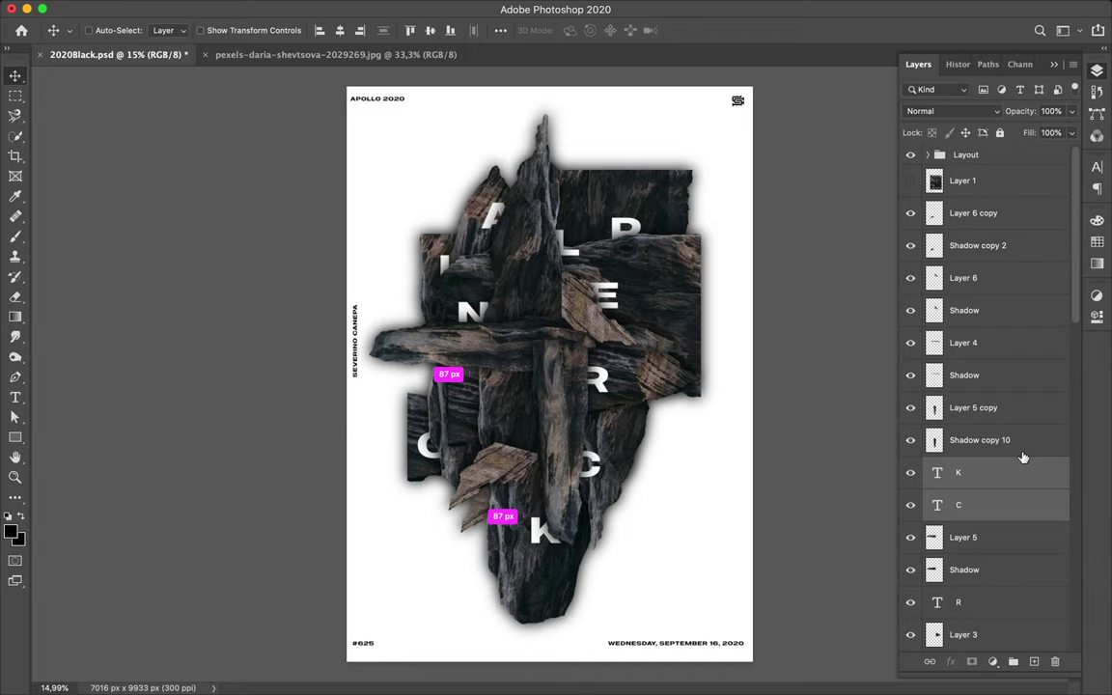
Step: Add the R, N, L and A letter layers to the selection
{"action": "scroll", "coordinate": [1023, 457], "scroll_direction": "down", "scroll_amount": 2}
{"action": "scroll", "coordinate": [1023, 457], "scroll_direction": "down", "scroll_amount": 3}
{"action": "left_click", "coordinate": [1024, 452], "text": "ctrl"}
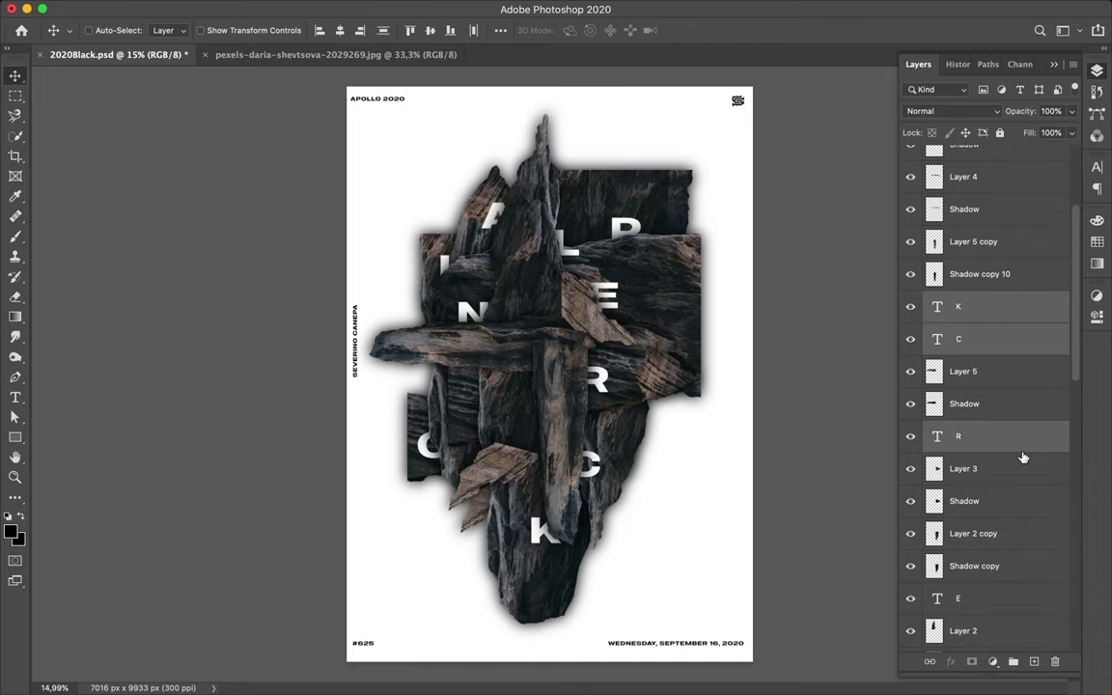
{"action": "scroll", "coordinate": [1024, 457], "scroll_direction": "down", "scroll_amount": 4}
{"action": "scroll", "coordinate": [1021, 453], "scroll_direction": "down", "scroll_amount": 1}
{"action": "scroll", "coordinate": [1021, 454], "scroll_direction": "down", "scroll_amount": 1}
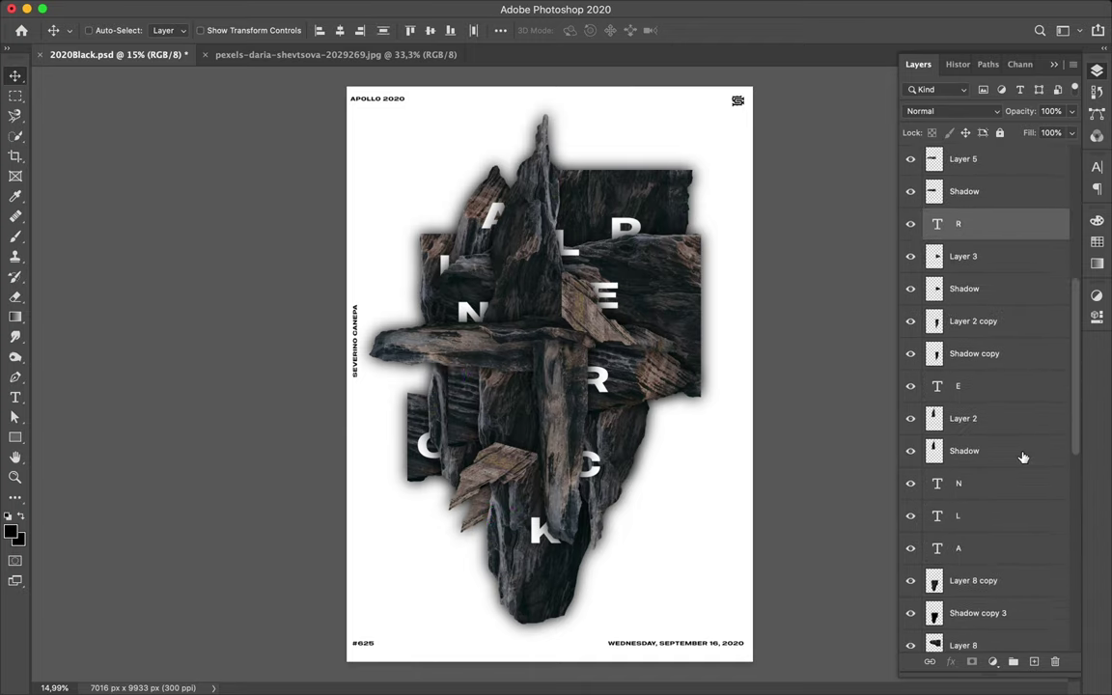
{"action": "key", "text": "ctrl"}
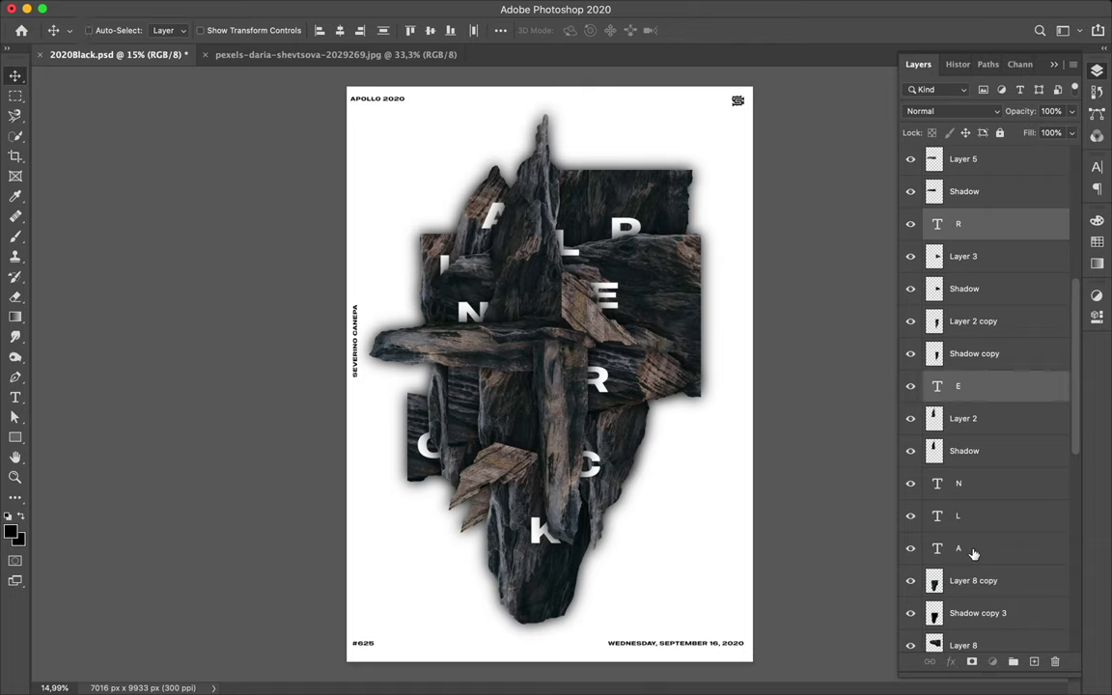
{"action": "left_click", "coordinate": [999, 484], "text": "super"}
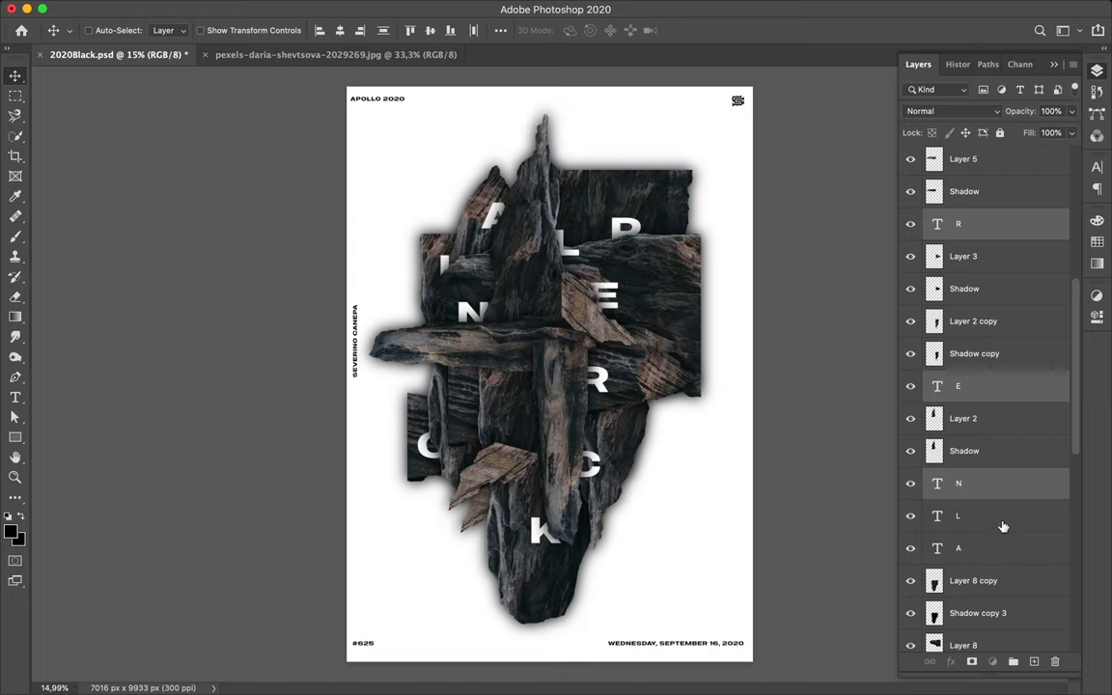
{"action": "left_click", "coordinate": [1003, 527], "text": "super"}
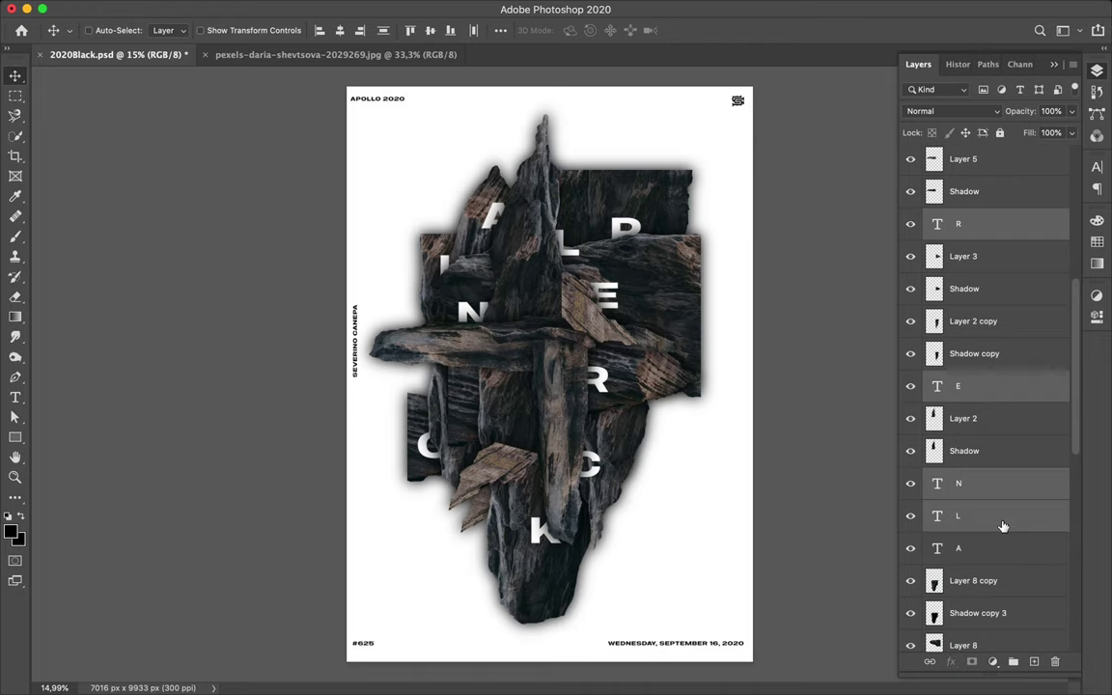
{"action": "left_click", "coordinate": [1004, 548], "text": "shift"}
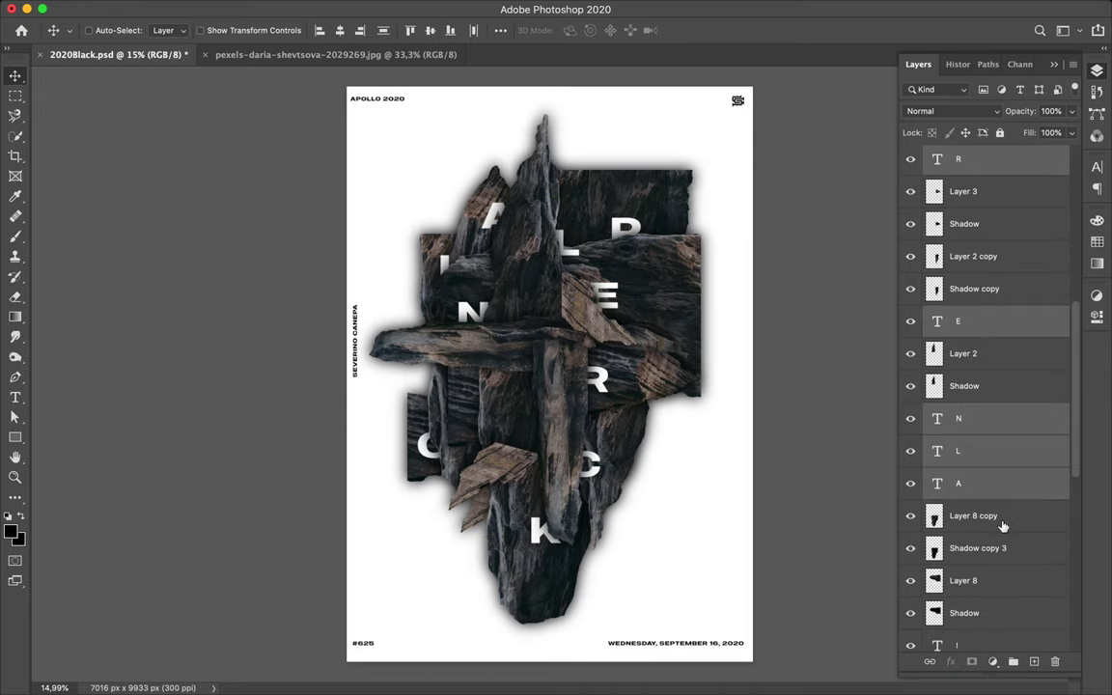
Step: Add the I, P and O letter layers to complete the letter selection
{"action": "scroll", "coordinate": [1004, 526], "scroll_direction": "down", "scroll_amount": 4}
{"action": "scroll", "coordinate": [1004, 526], "scroll_direction": "down", "scroll_amount": 1}
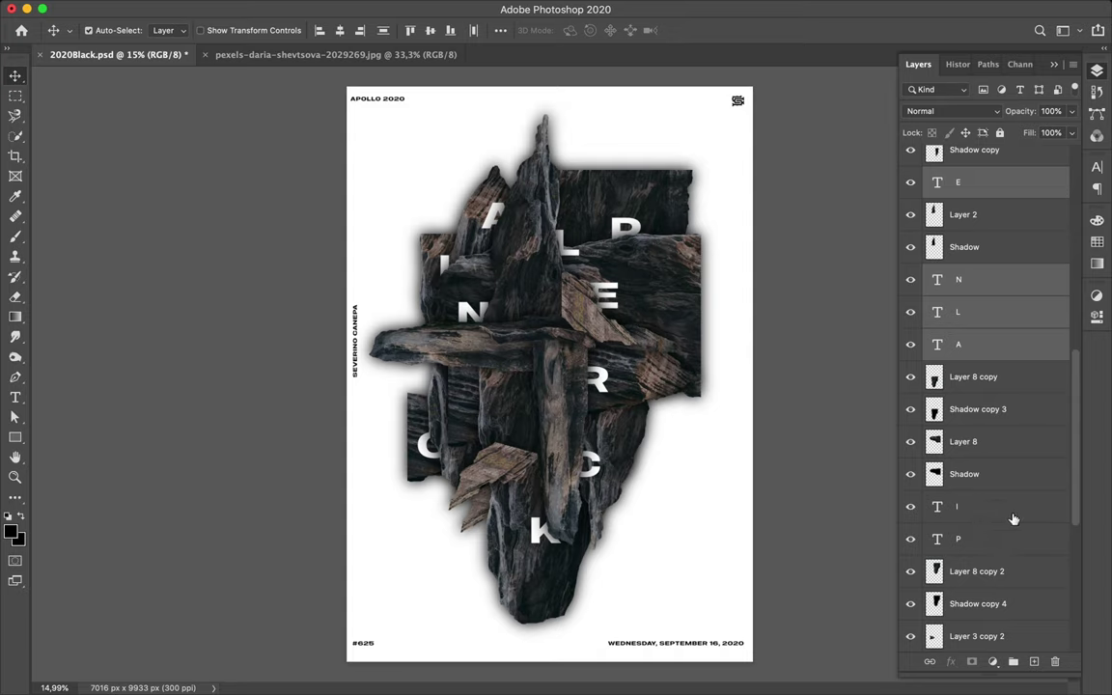
{"action": "left_click", "coordinate": [1012, 511], "text": "super"}
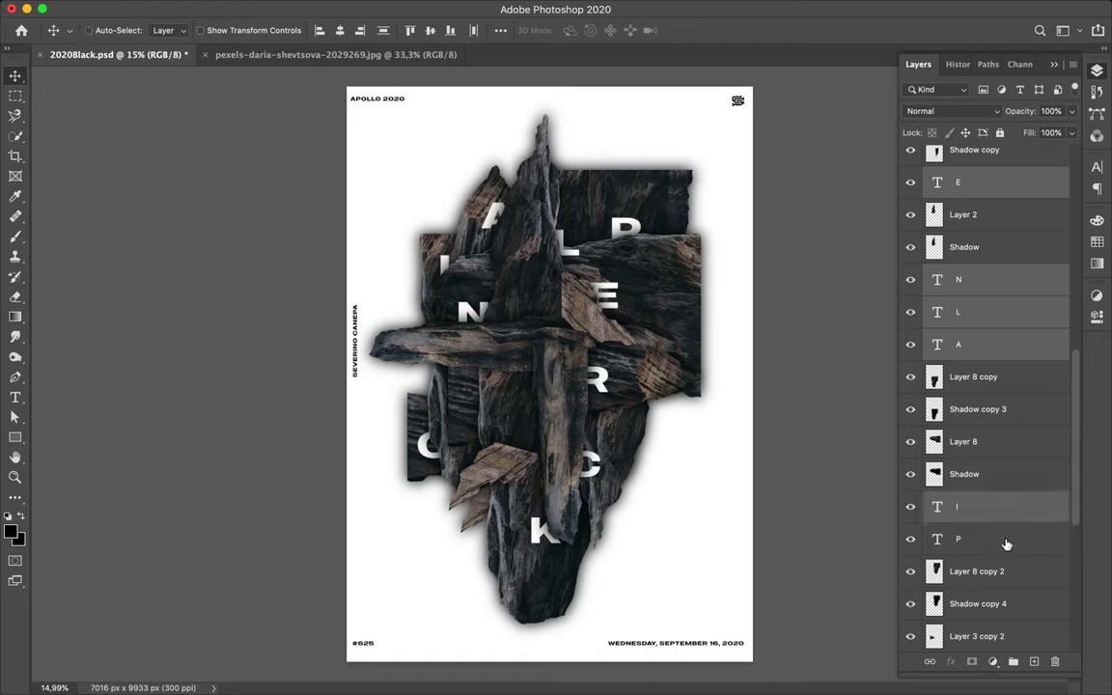
{"action": "left_click", "coordinate": [1007, 541], "text": "super"}
{"action": "scroll", "coordinate": [1007, 545], "scroll_direction": "down", "scroll_amount": 3}
{"action": "scroll", "coordinate": [1007, 545], "scroll_direction": "down", "scroll_amount": 5}
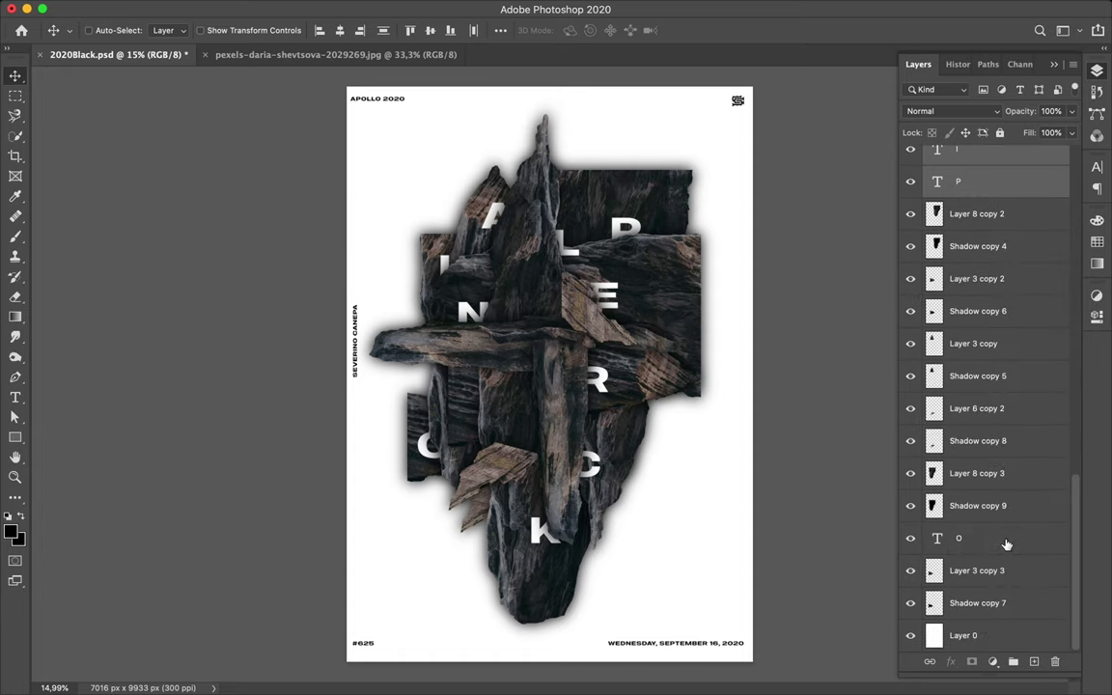
{"action": "key", "text": "super"}
{"action": "left_click", "coordinate": [1001, 544], "text": "super"}
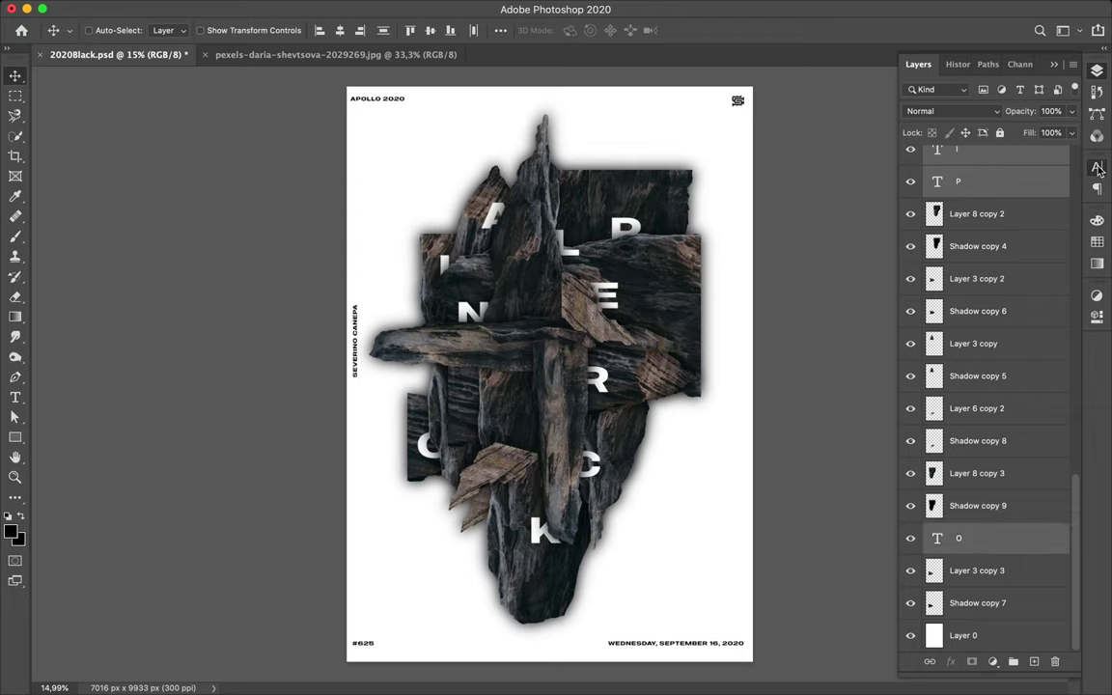
Step: In the Character panel, enlarge the ALPINE ROCK letters through 641, 671 and 700 px to 740 px
{"action": "left_click", "coordinate": [1097, 168]}
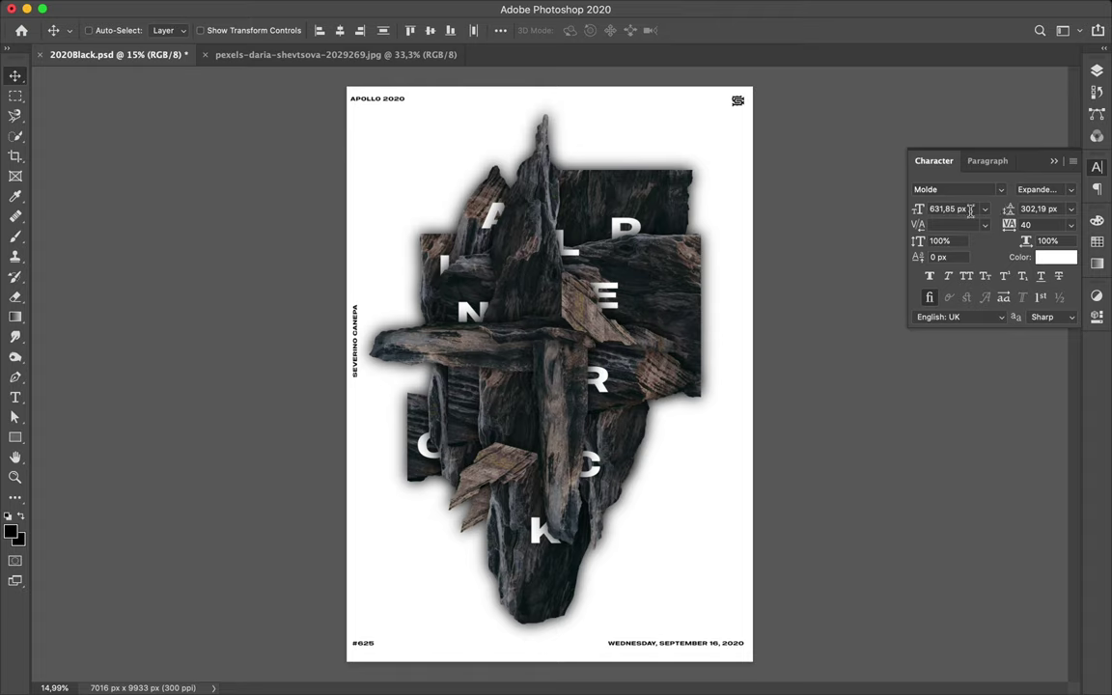
{"action": "left_click", "coordinate": [970, 211]}
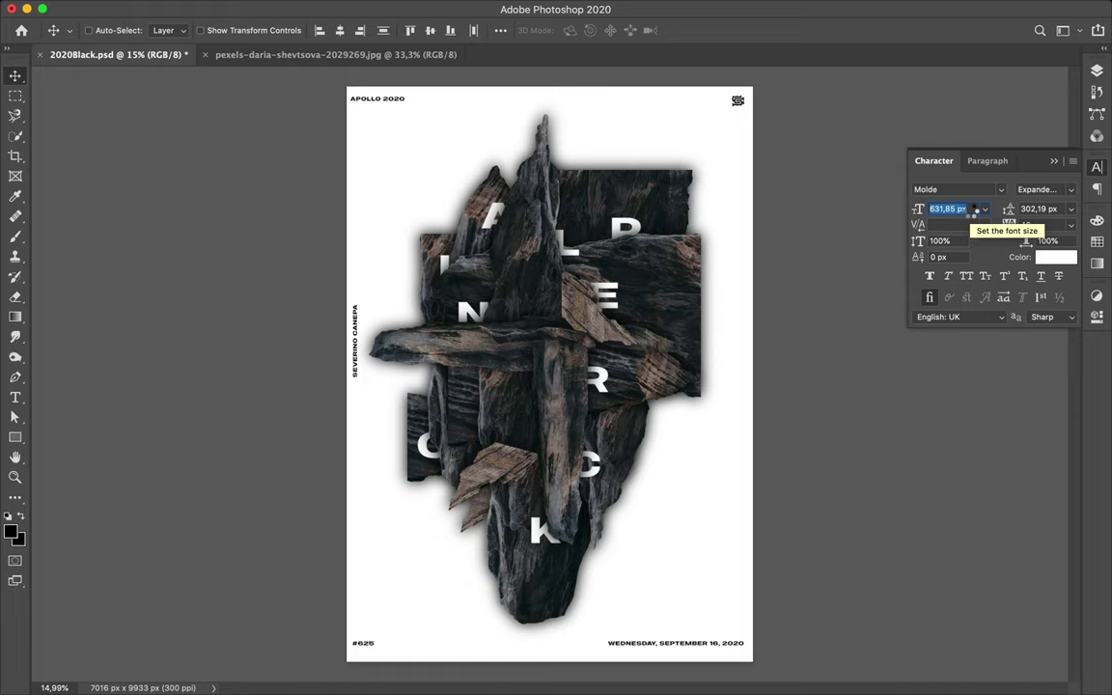
{"action": "type", "text": "641"}
{"action": "key", "text": "Return"}
{"action": "key", "text": "shift+Up"}
{"action": "key", "text": "shift+Up"}
{"action": "type", "text": "700"}
{"action": "key", "text": "Return"}
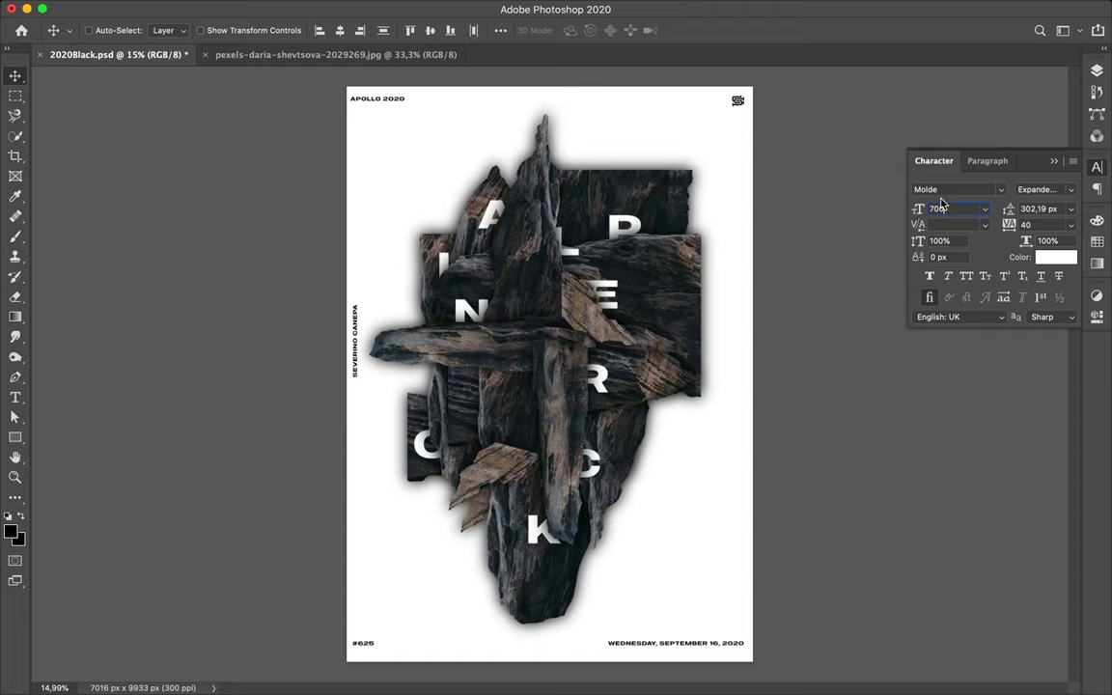
{"action": "type", "text": "200"}
{"action": "type", "text": "740"}
{"action": "key", "text": "Return"}
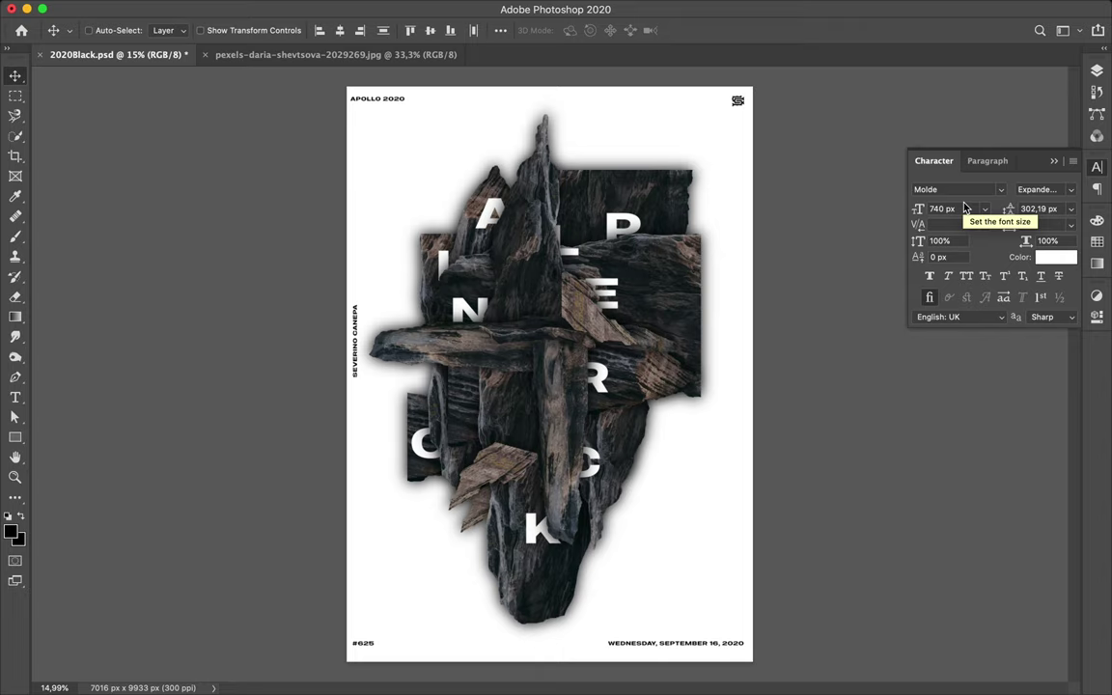
Step: Try a 780 px letter size, revert to 740 px, and set kerning to Metrics
{"action": "double_click", "coordinate": [938, 210]}
{"action": "type", "text": "780"}
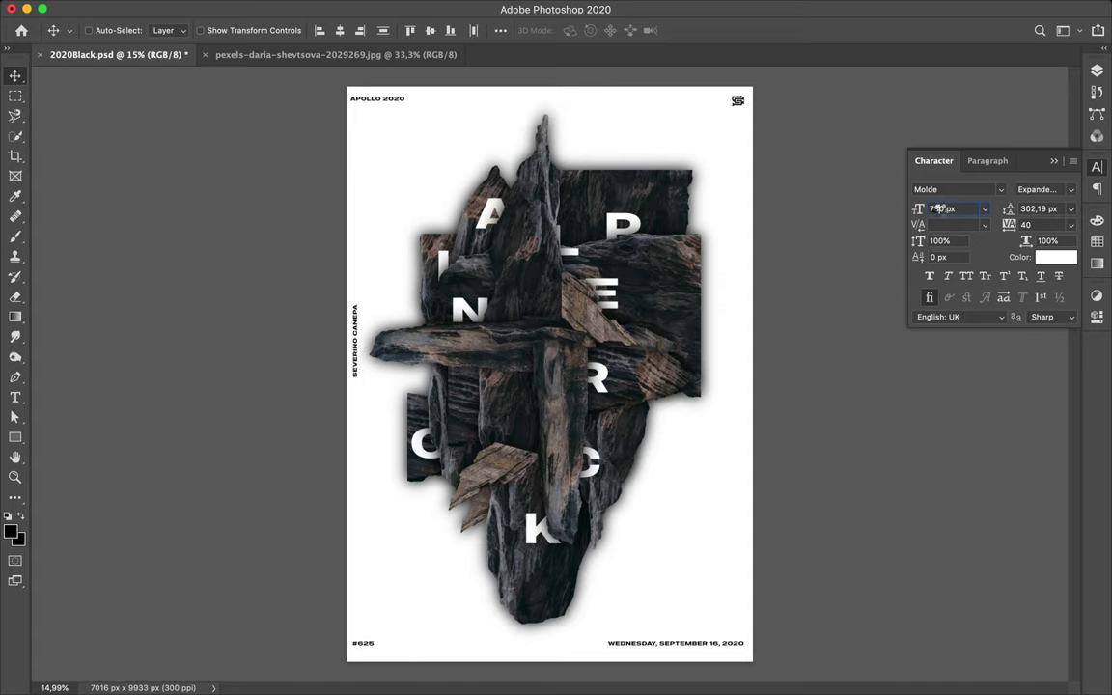
{"action": "key", "text": "Return"}
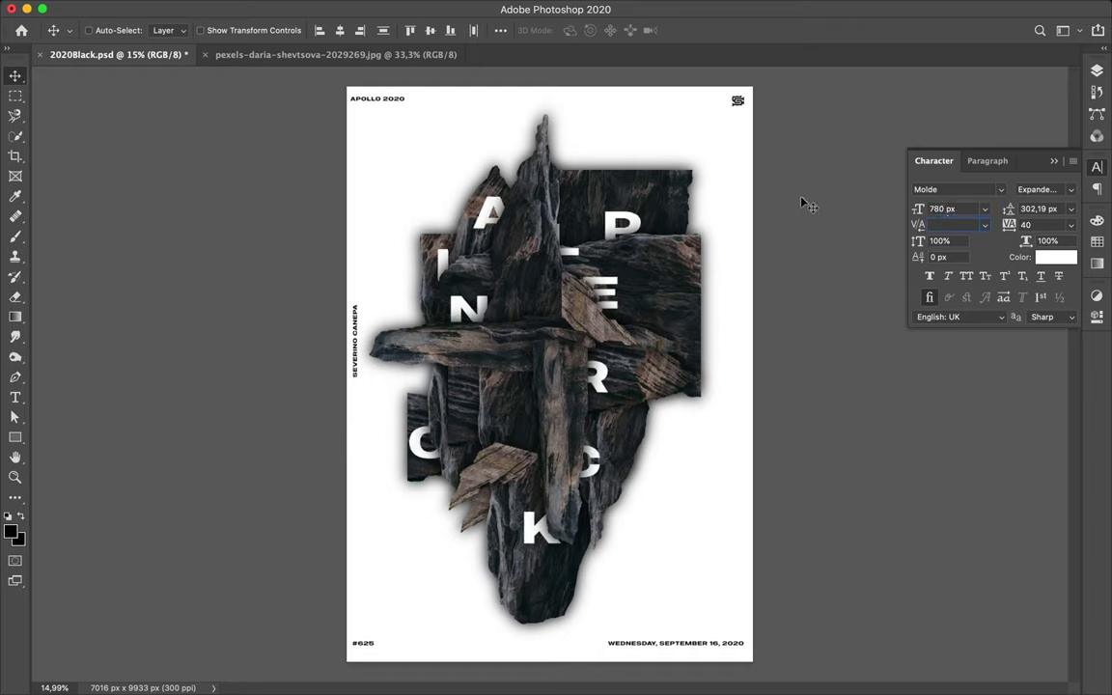
{"action": "key", "text": "super"}
{"action": "key", "text": "super+alt+shift+comma"}
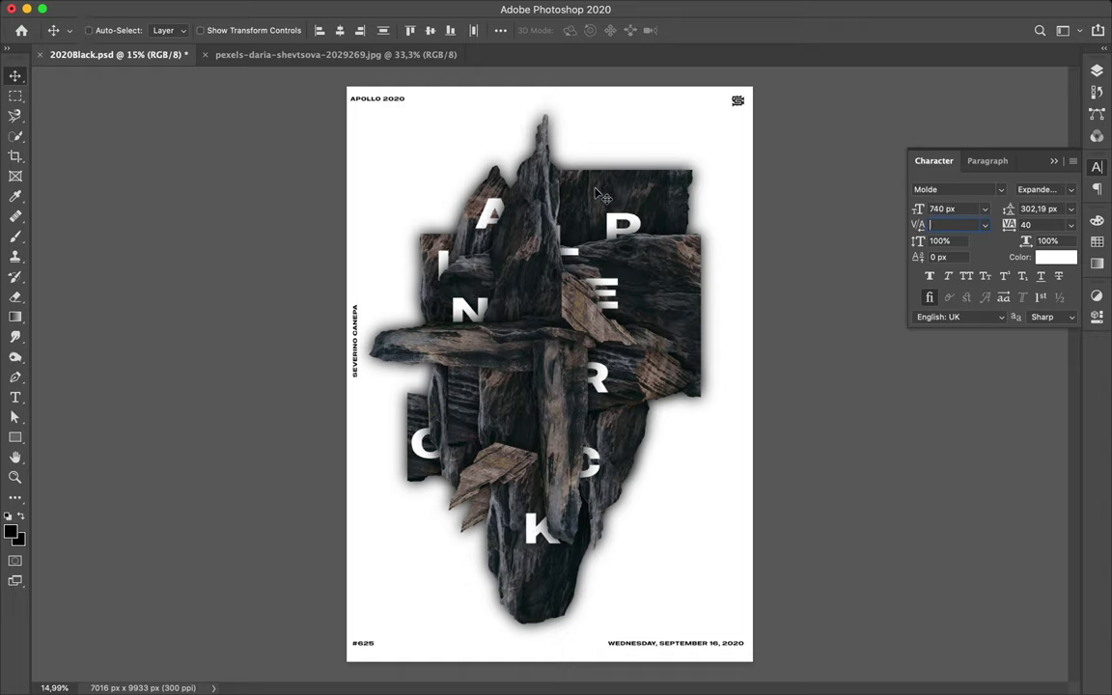
{"action": "key", "text": "Return"}
{"action": "key", "text": "super"}
Step: Raise the A slightly, shift the P down-left, and move the L between A and P
{"action": "left_click_drag", "start_coordinate": [483, 225], "coordinate": [486, 218]}
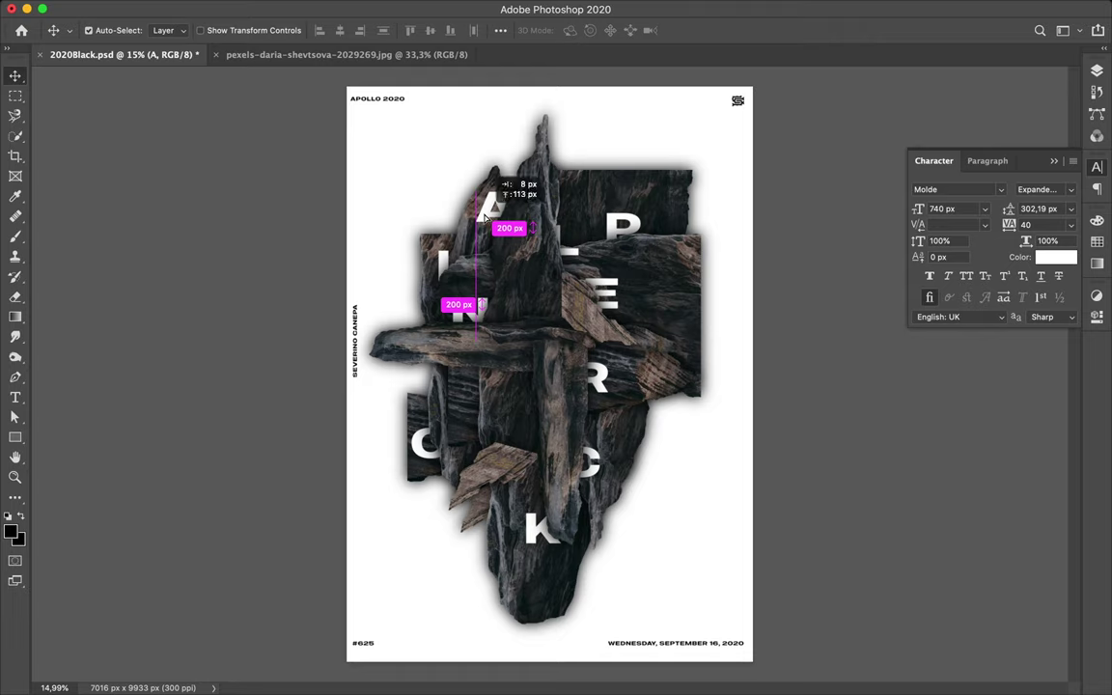
{"action": "left_click_drag", "start_coordinate": [486, 216], "coordinate": [486, 213]}
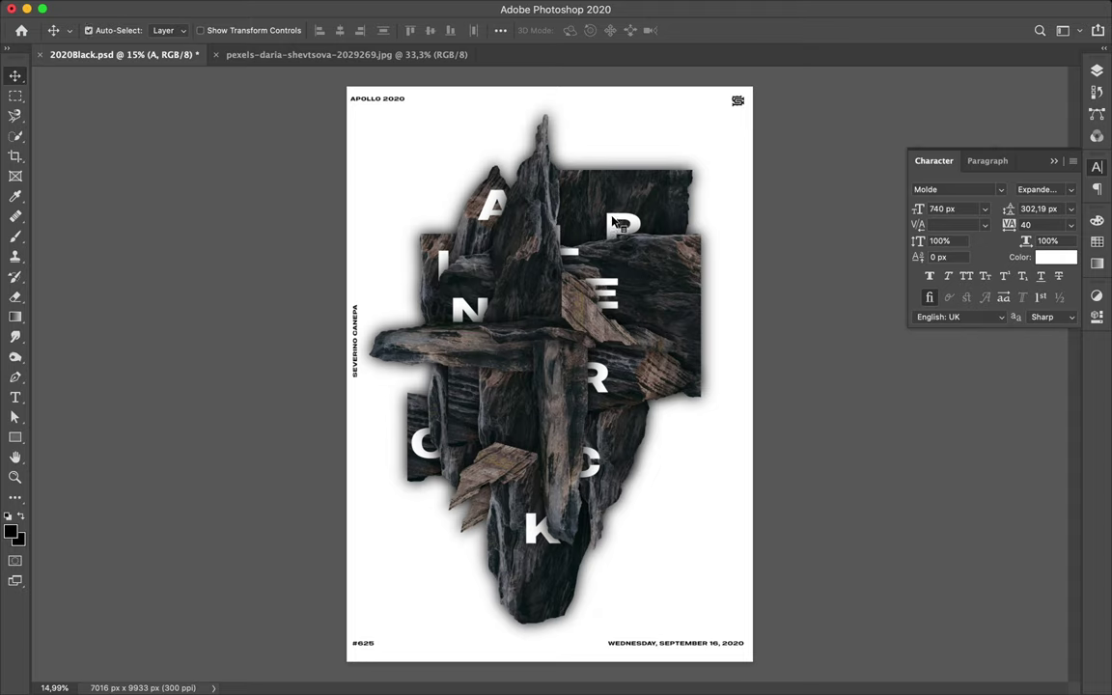
{"action": "left_click_drag", "start_coordinate": [637, 214], "coordinate": [587, 252]}
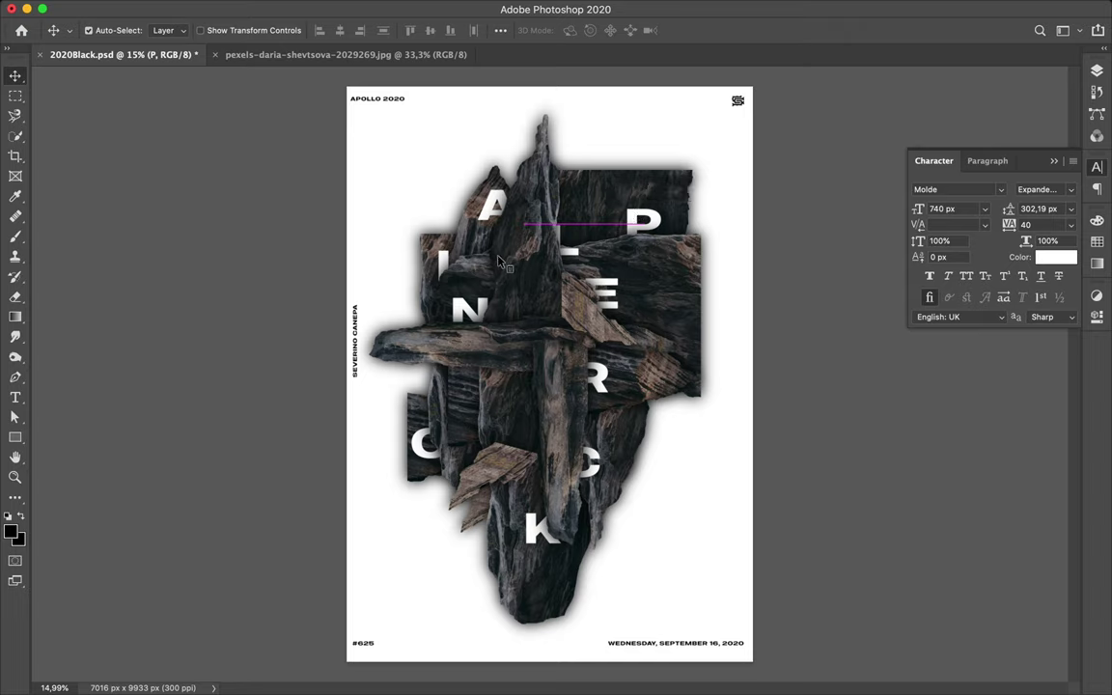
{"action": "left_click_drag", "start_coordinate": [587, 252], "coordinate": [572, 261]}
{"action": "left_click", "coordinate": [578, 250]}
{"action": "left_click_drag", "start_coordinate": [578, 250], "coordinate": [580, 251]}
{"action": "left_click_drag", "start_coordinate": [710, 264], "coordinate": [713, 265]}
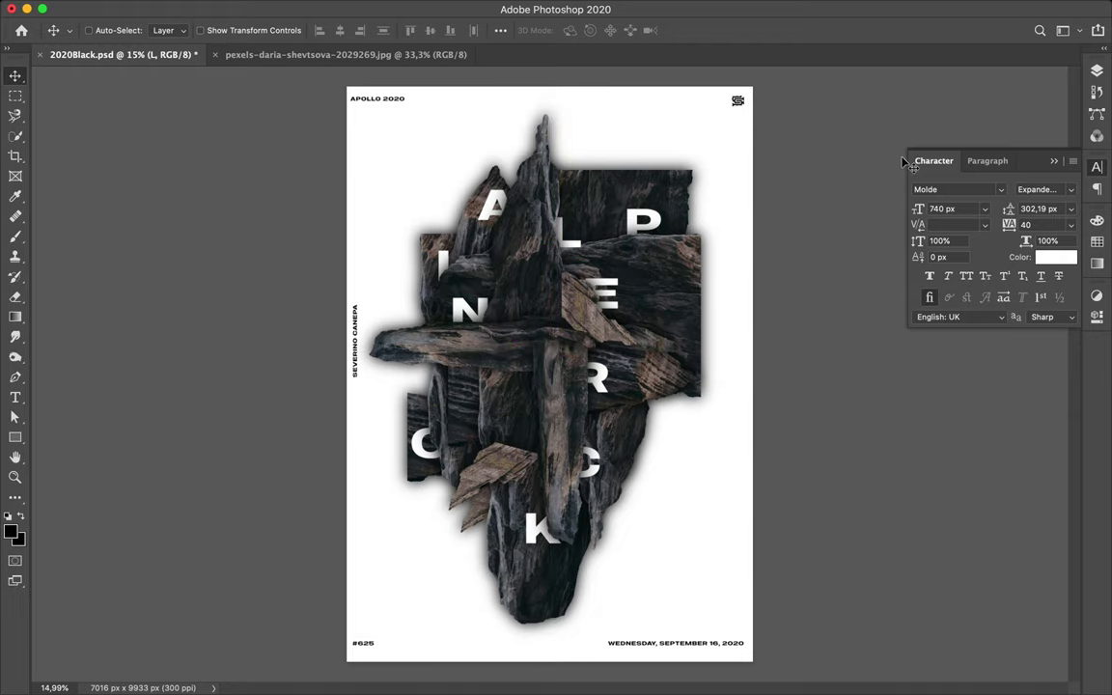
Step: Move the L letter layer down below Shadow copy 4 in the Layers panel
{"action": "left_click", "coordinate": [1097, 72]}
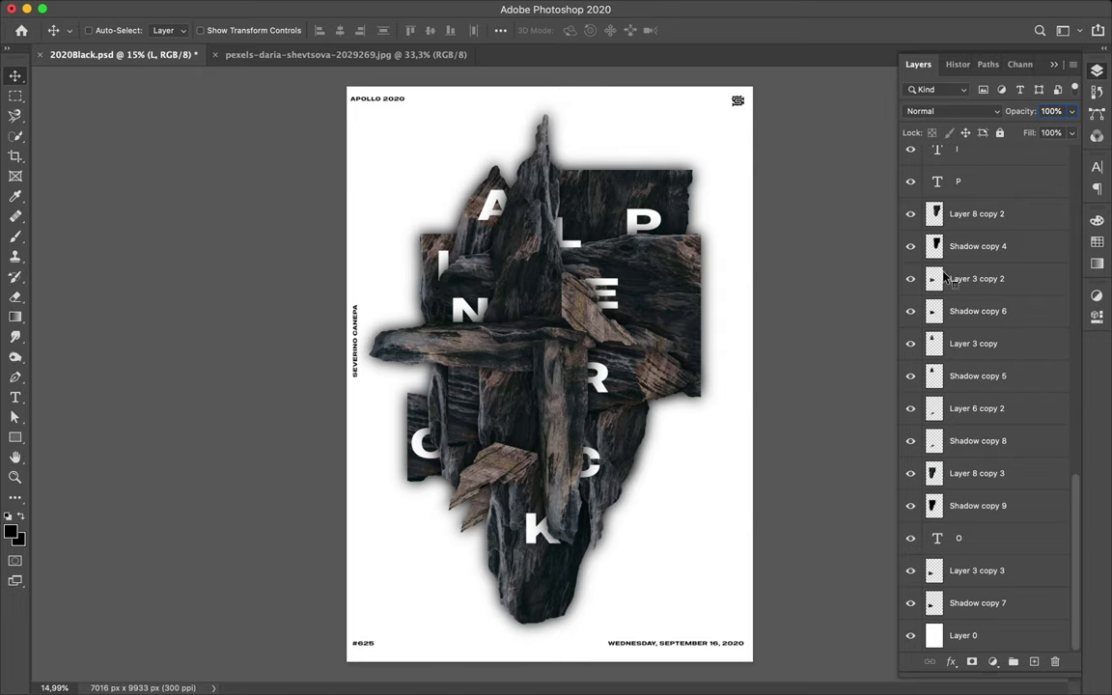
{"action": "scroll", "coordinate": [949, 279], "scroll_direction": "up", "scroll_amount": 2}
{"action": "left_click", "coordinate": [966, 161]}
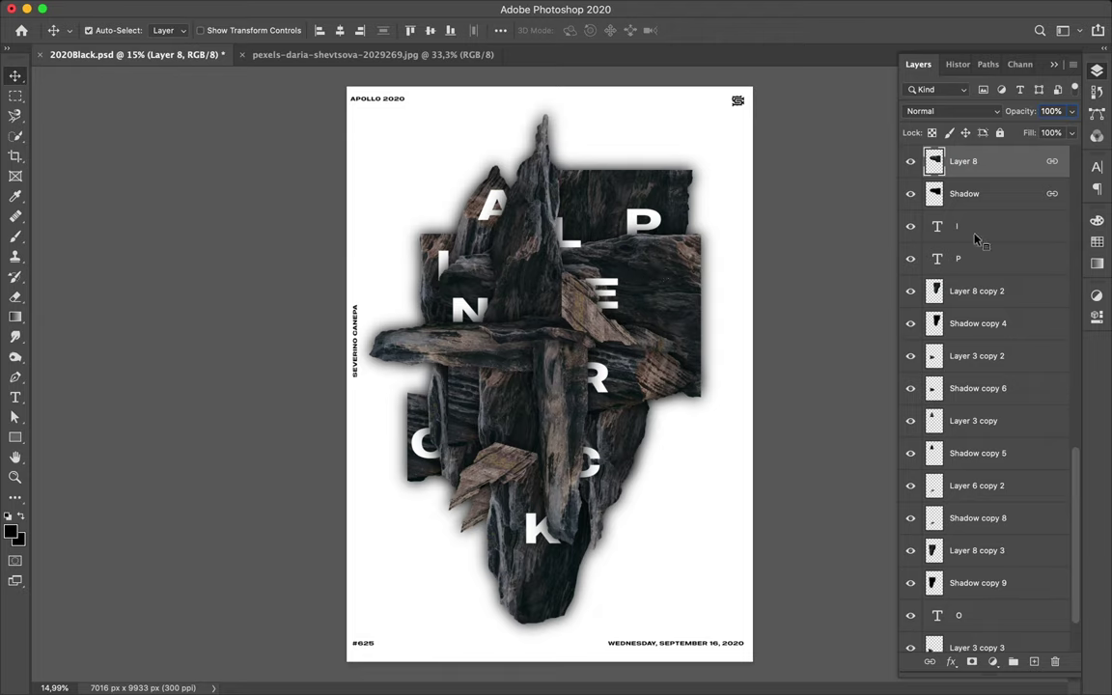
{"action": "key", "text": "alt+period"}
{"action": "left_click_drag", "start_coordinate": [978, 164], "coordinate": [983, 460]}
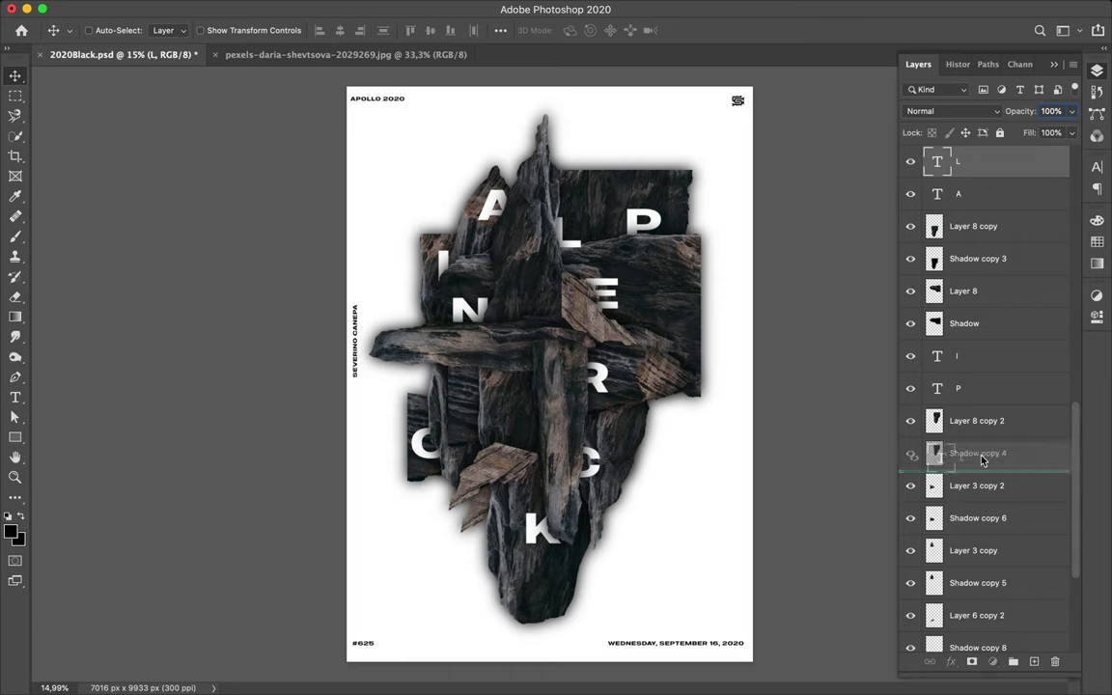
{"action": "left_click_drag", "start_coordinate": [982, 461], "coordinate": [983, 461]}
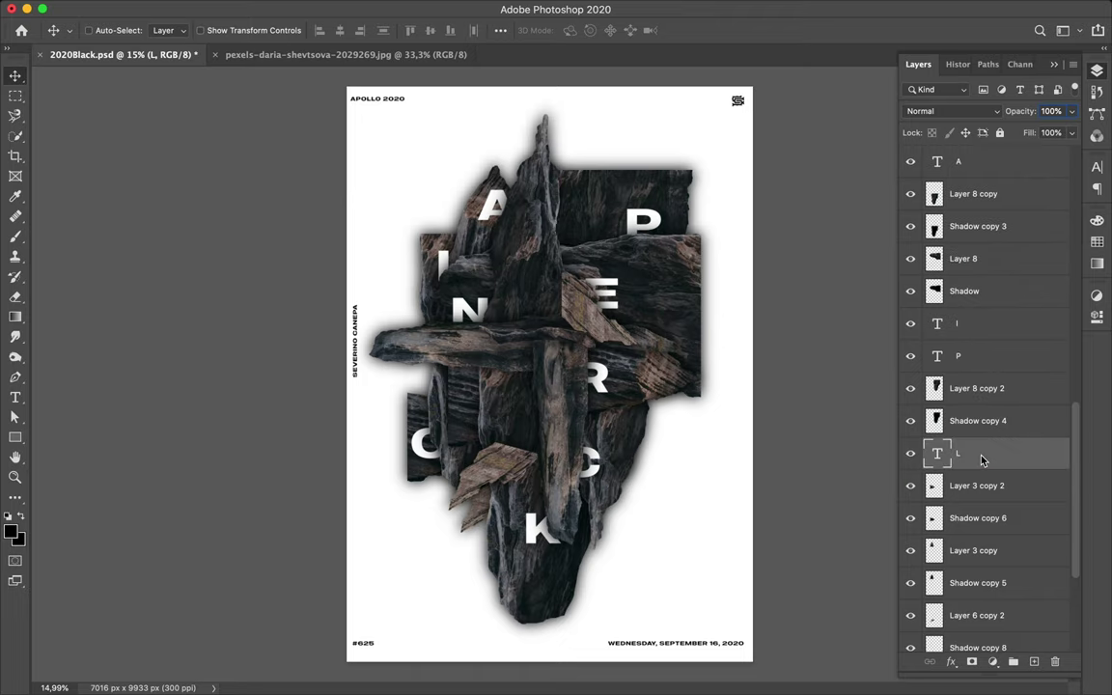
Step: Place the L layer just above the I layer and select the I letter on canvas
{"action": "left_click_drag", "start_coordinate": [965, 325], "coordinate": [969, 322]}
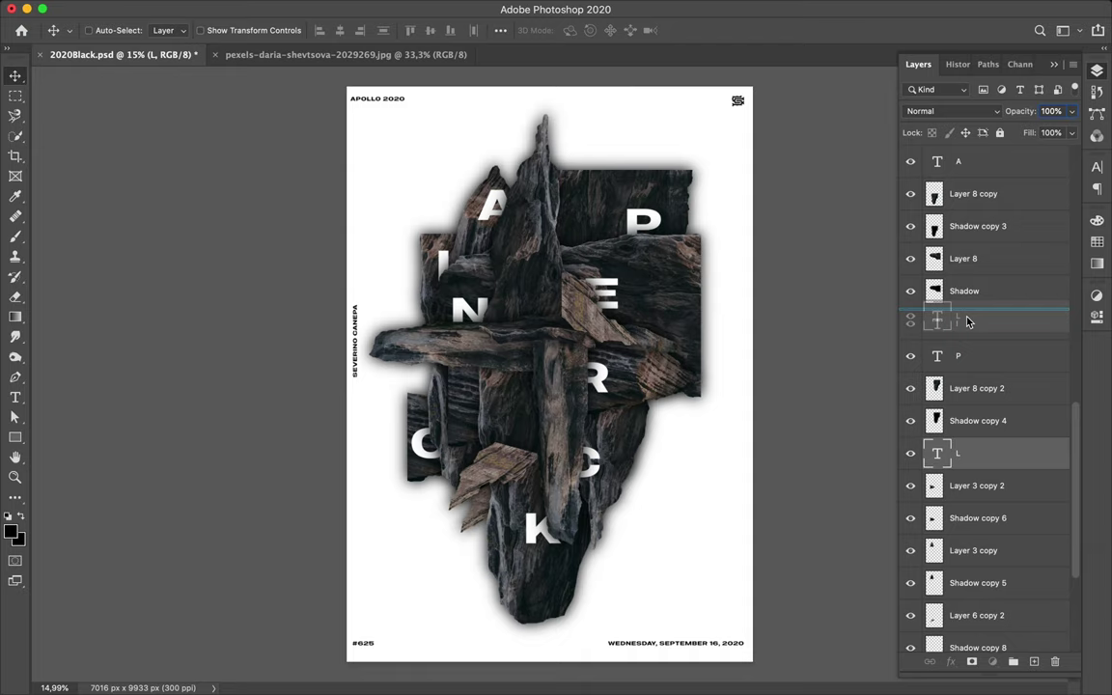
{"action": "left_click_drag", "start_coordinate": [969, 321], "coordinate": [967, 323]}
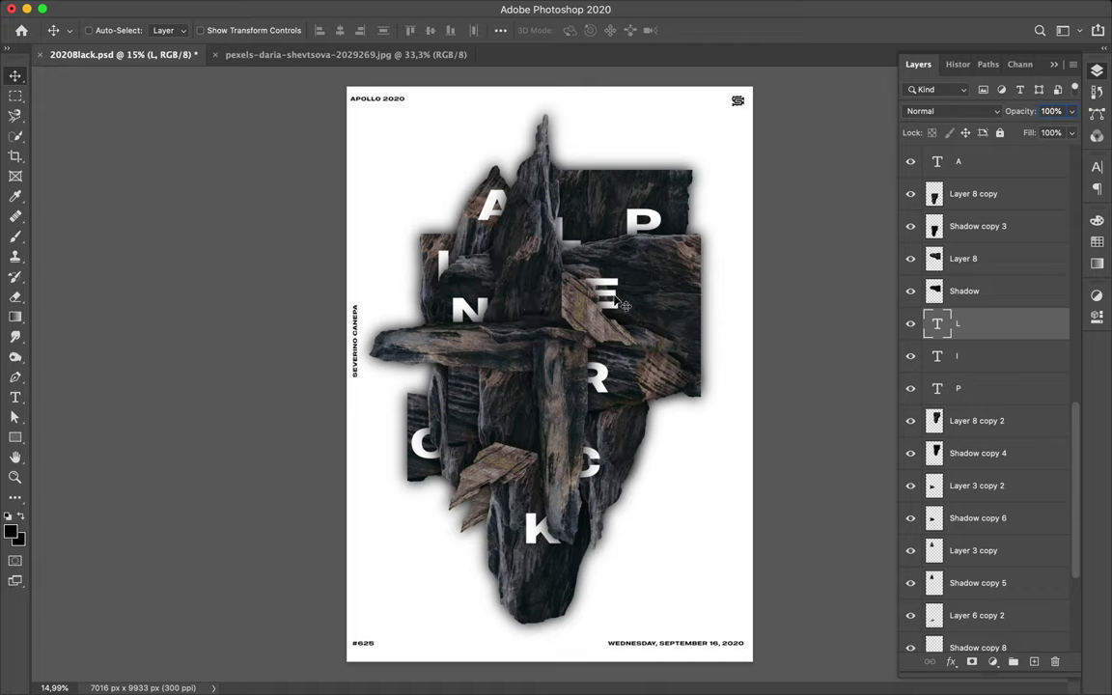
{"action": "key", "text": "super"}
{"action": "left_click", "coordinate": [447, 259], "text": "super"}
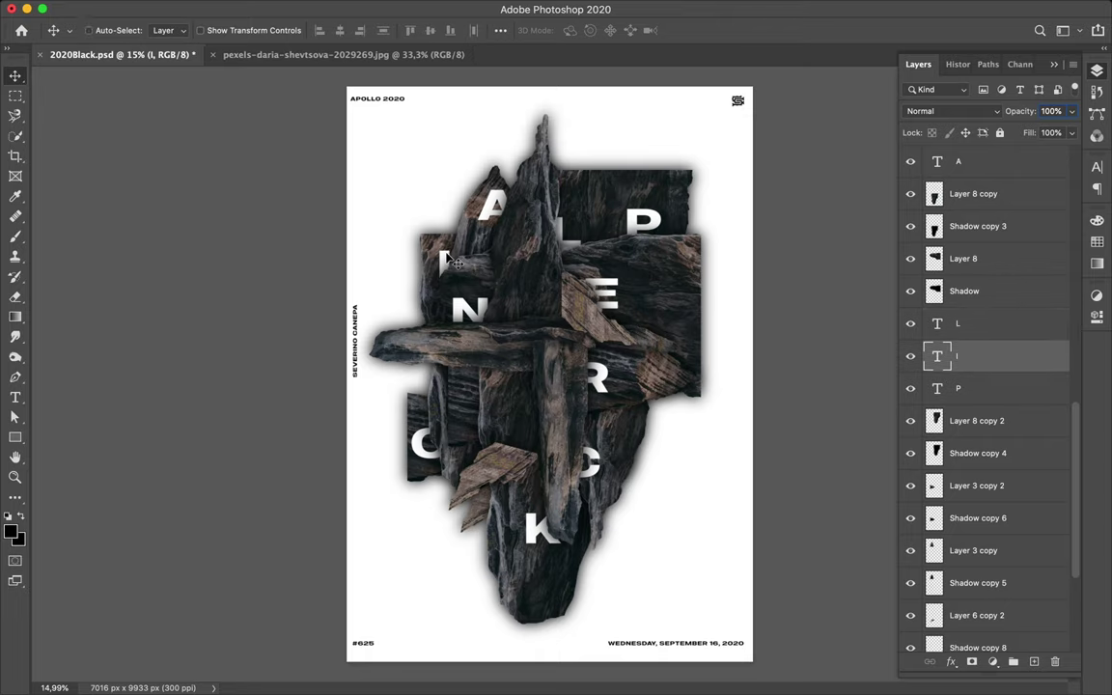
{"action": "key", "text": "super"}
Step: Nudge the N letter up and right, then adjust the E letter's position
{"action": "left_click", "coordinate": [475, 309]}
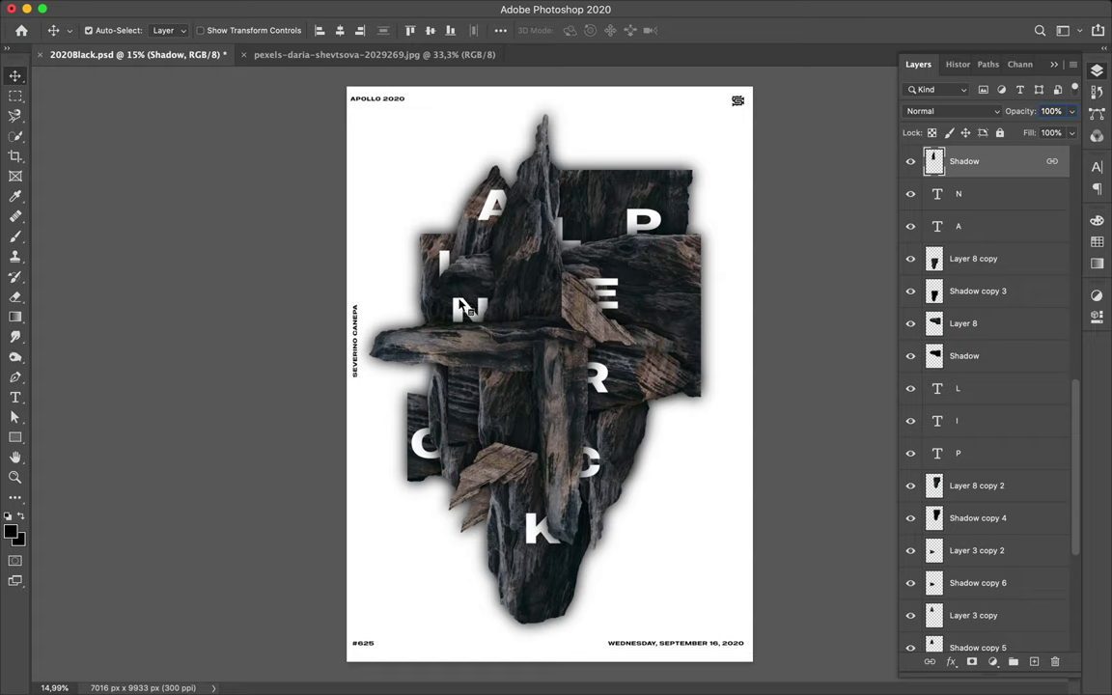
{"action": "left_click", "coordinate": [465, 307], "text": "super"}
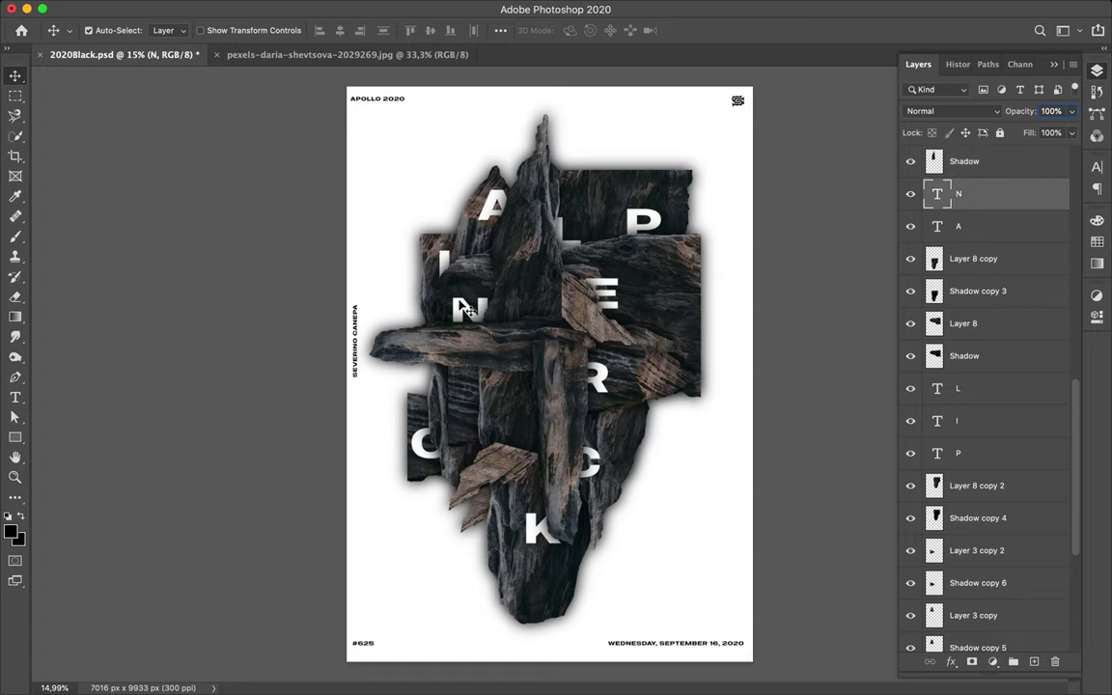
{"action": "left_click_drag", "start_coordinate": [465, 307], "coordinate": [462, 306]}
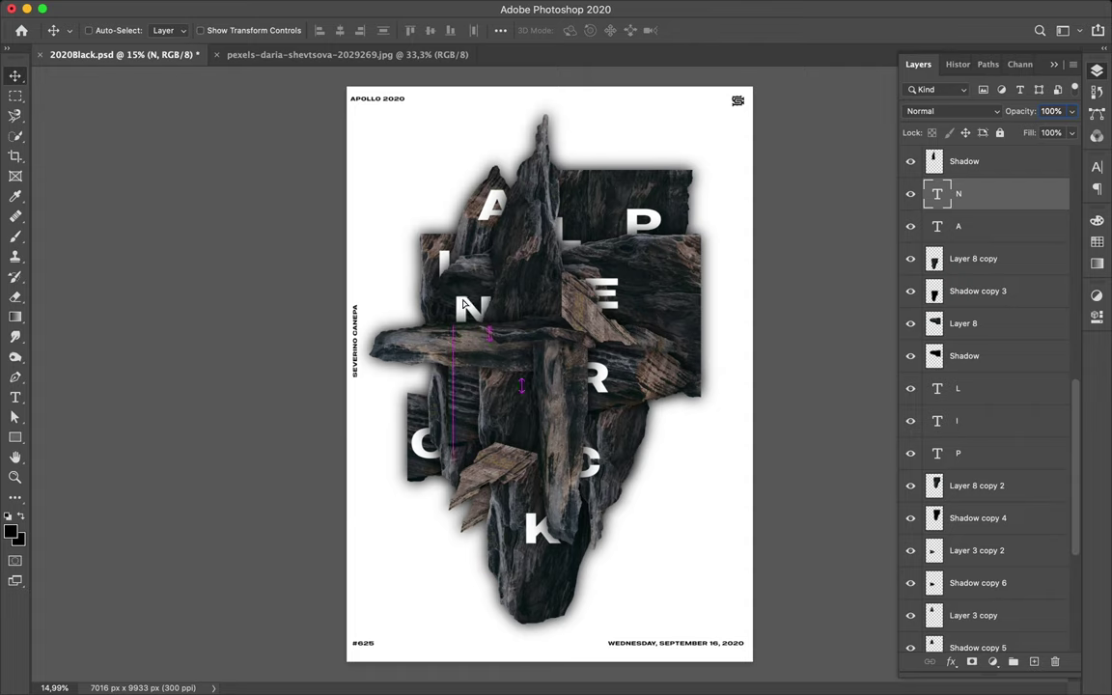
{"action": "left_click", "coordinate": [618, 287]}
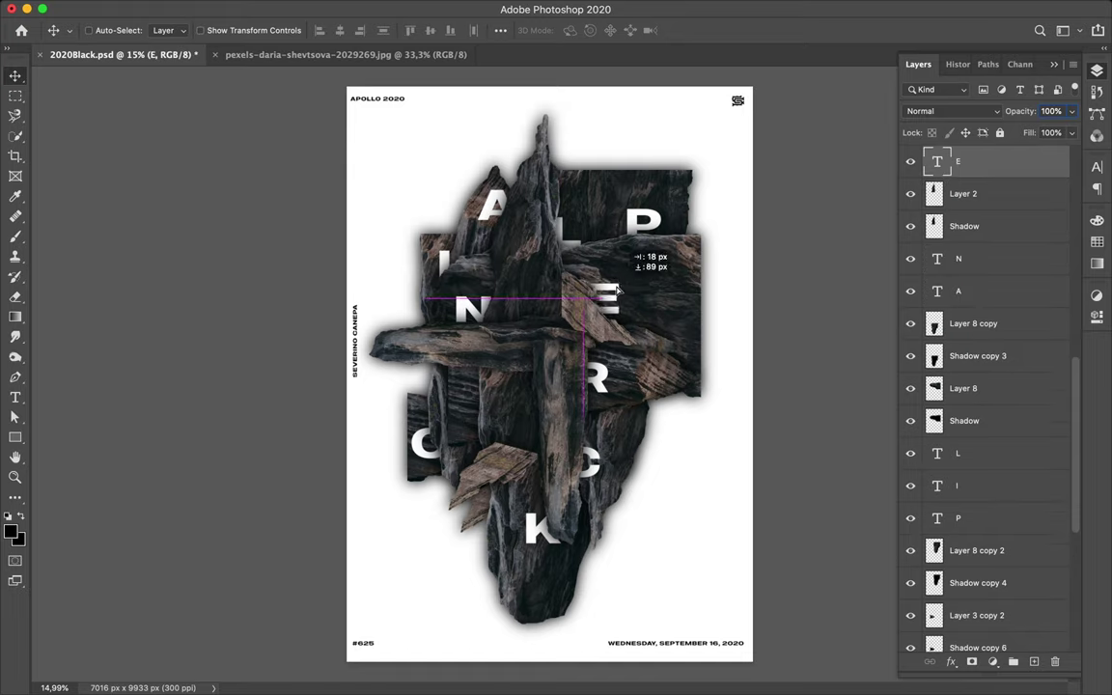
{"action": "left_click_drag", "start_coordinate": [618, 287], "coordinate": [618, 288]}
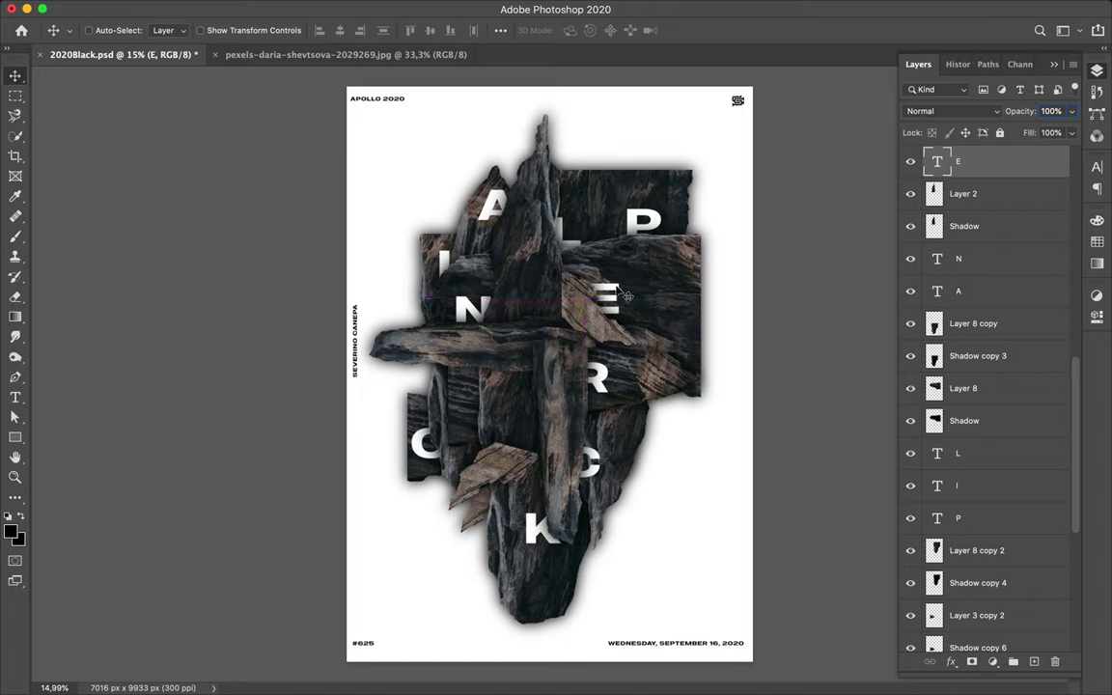
{"action": "key", "text": "ctrl"}
Step: Raise the R letter into line, then select the O and measure its distances
{"action": "left_click", "coordinate": [607, 388], "text": "ctrl"}
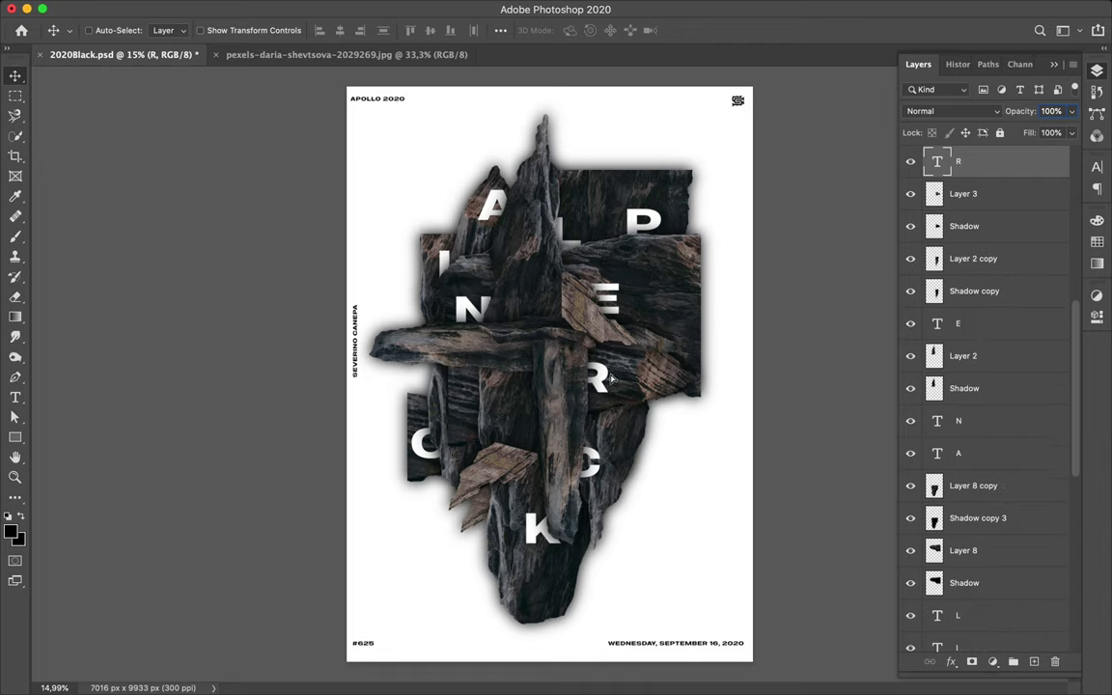
{"action": "left_click_drag", "start_coordinate": [613, 379], "coordinate": [611, 371]}
{"action": "key", "text": "super"}
{"action": "left_click", "coordinate": [420, 456]}
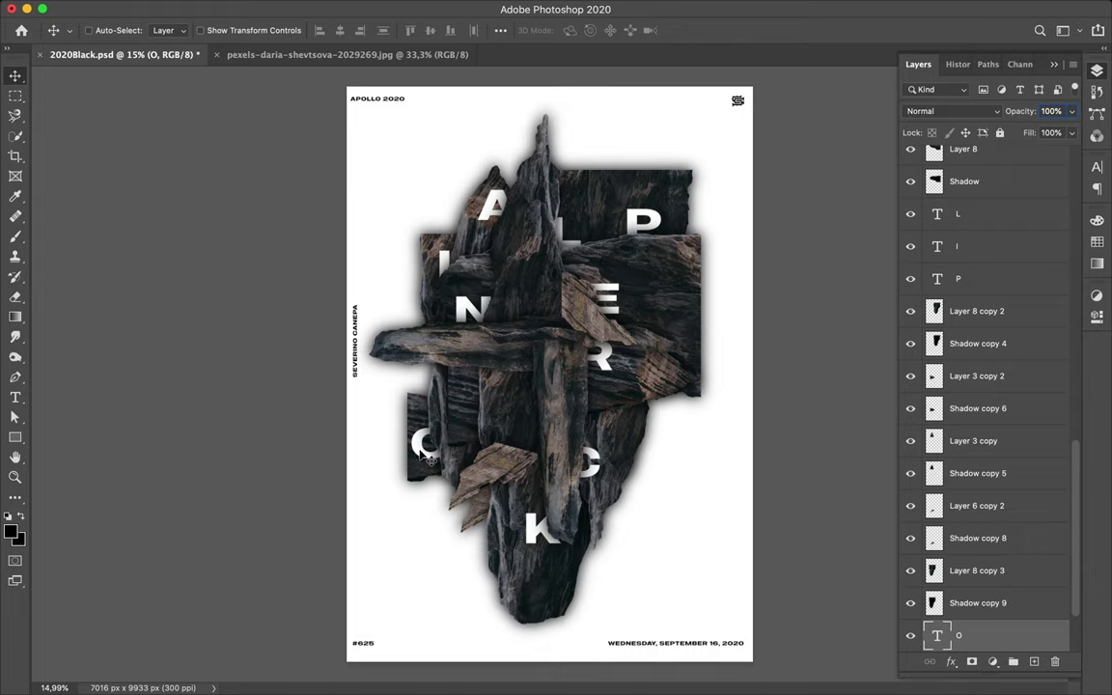
{"action": "key", "text": "super"}
Step: Draw an 816 × 453 px trial rectangle over the rocks, then undo it
{"action": "key", "text": "u"}
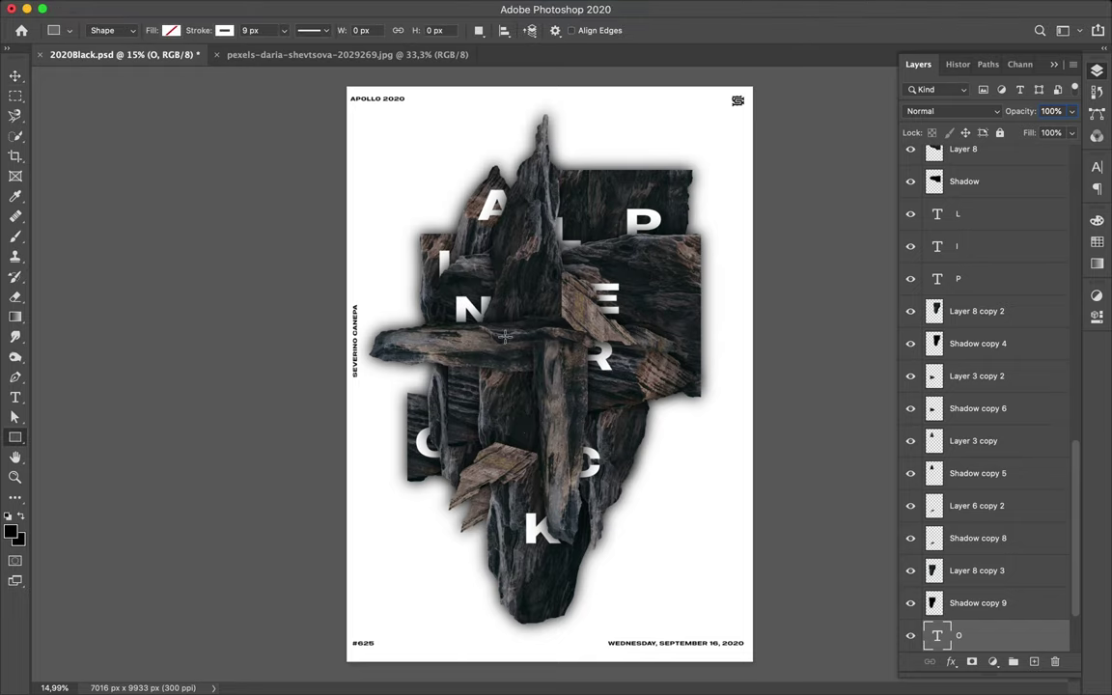
{"action": "left_click_drag", "start_coordinate": [489, 375], "coordinate": [537, 397]}
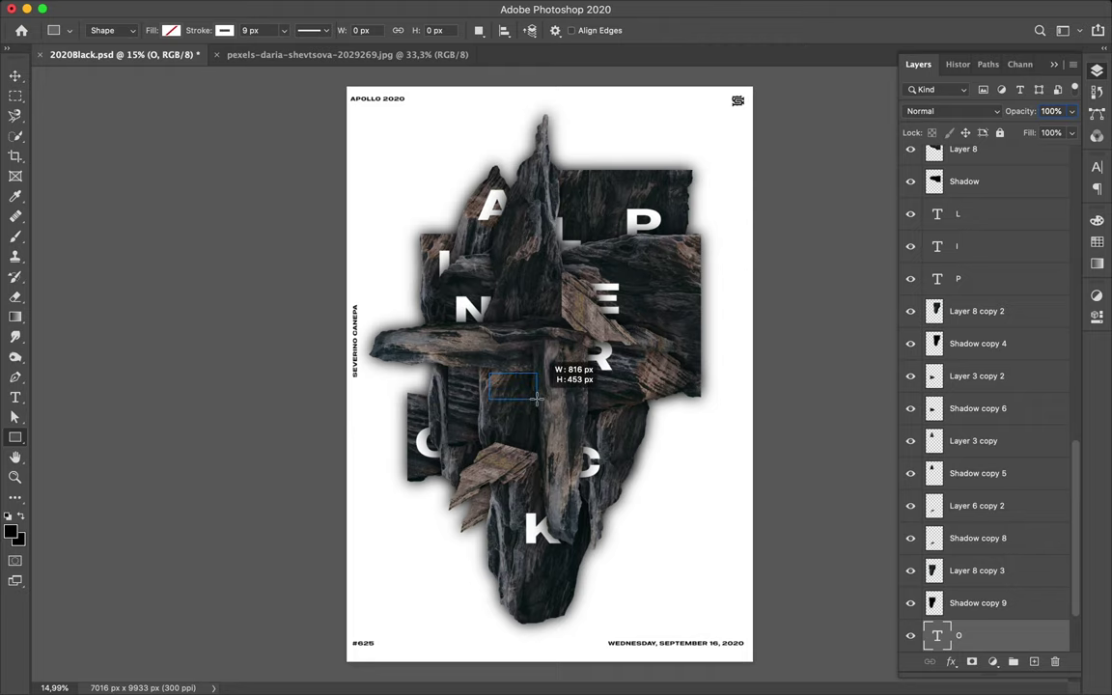
{"action": "left_click_drag", "start_coordinate": [537, 398], "coordinate": [537, 398]}
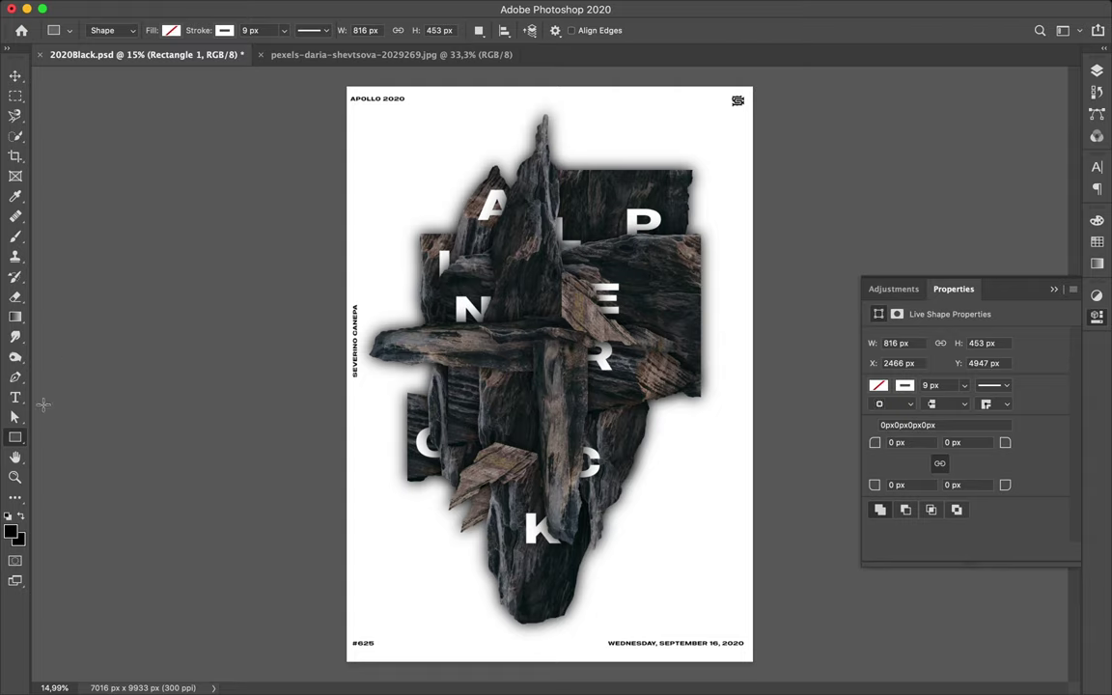
{"action": "key", "text": "ctrl+z"}
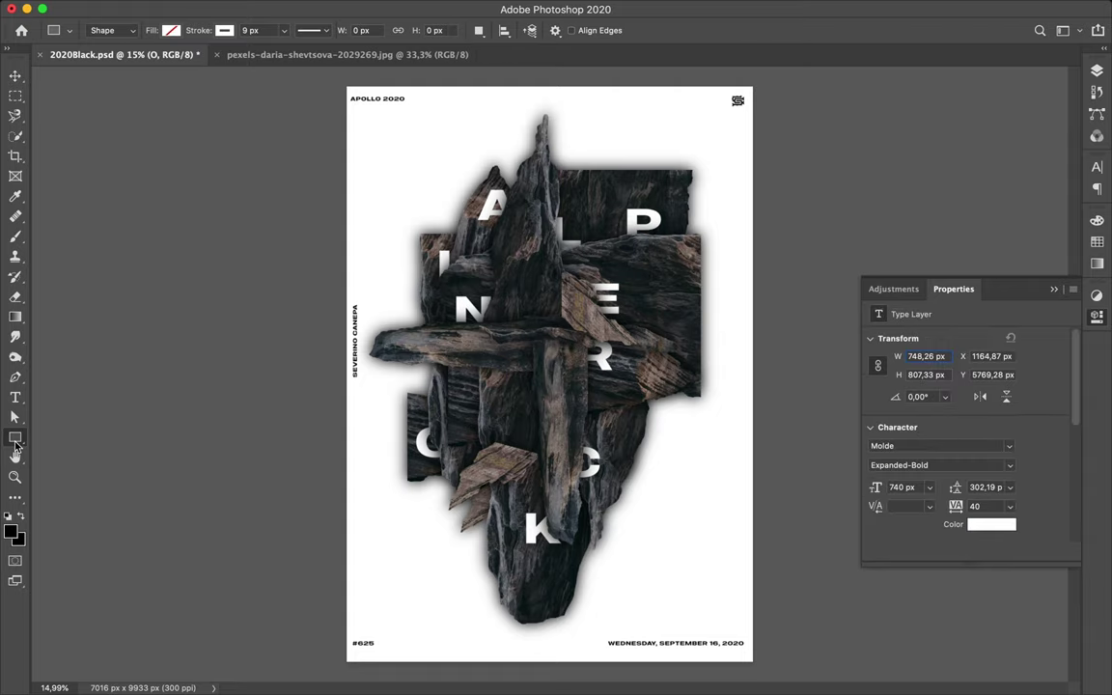
Step: Draw an 1848 px circle outline with the Ellipse Tool in the collage centre
{"action": "right_click", "coordinate": [16, 440]}
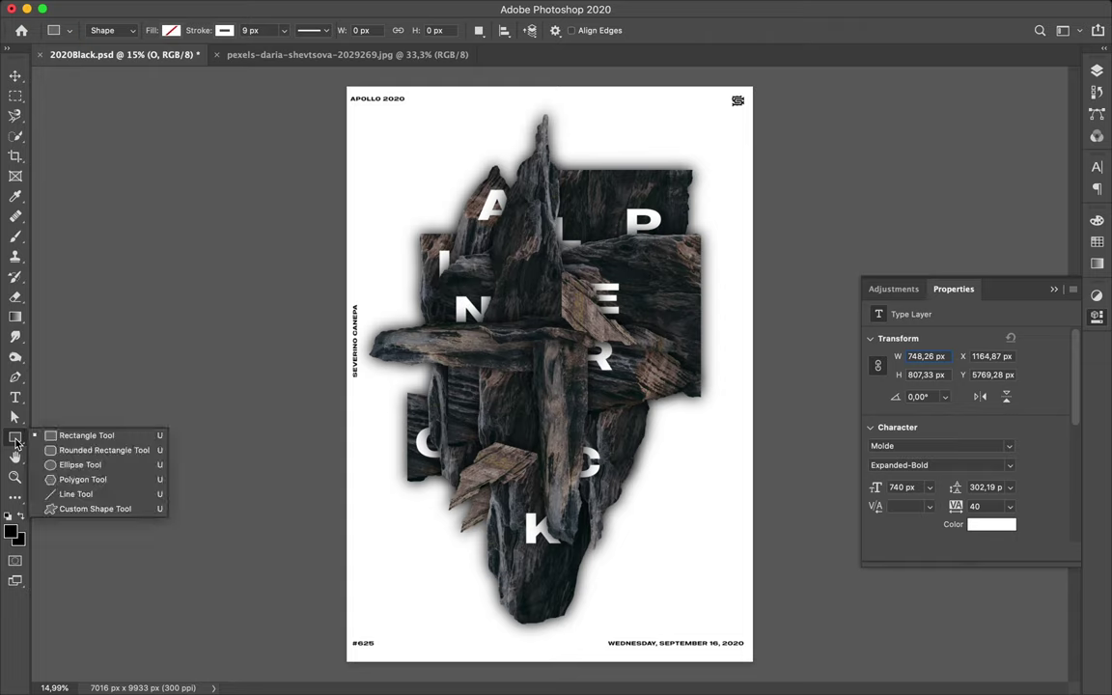
{"action": "left_click", "coordinate": [77, 464]}
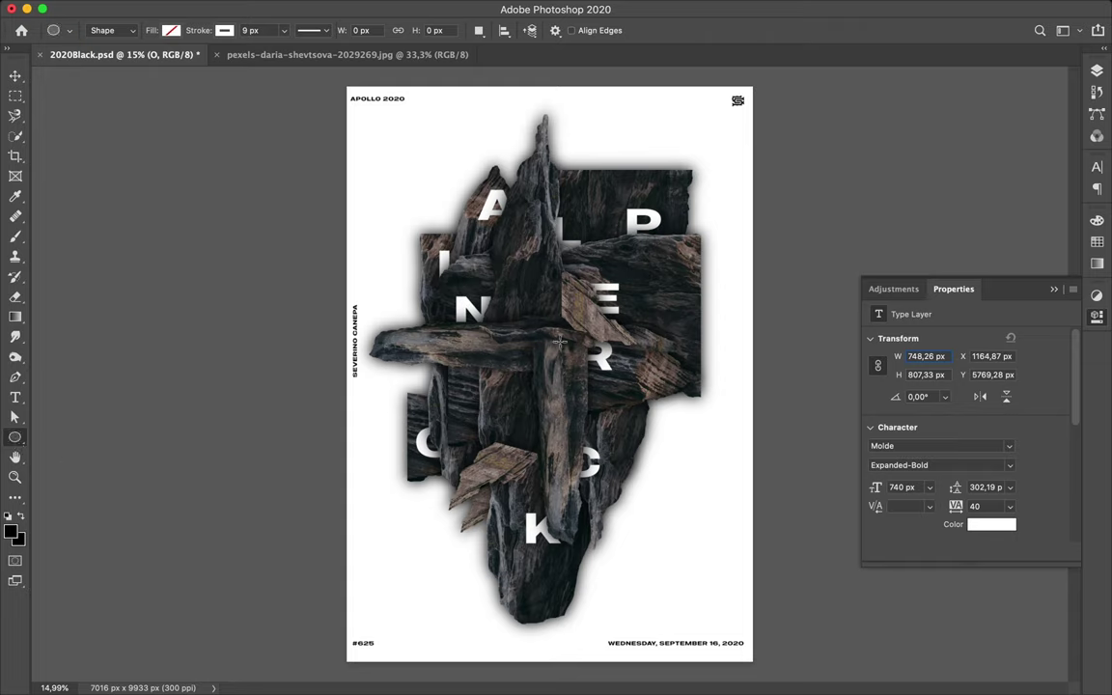
{"action": "mouse_move", "coordinate": [448, 347]}
{"action": "left_mouse_down"}
{"action": "mouse_move", "coordinate": [578, 416]}
{"action": "mouse_move", "coordinate": [580, 436]}
{"action": "left_mouse_up"}
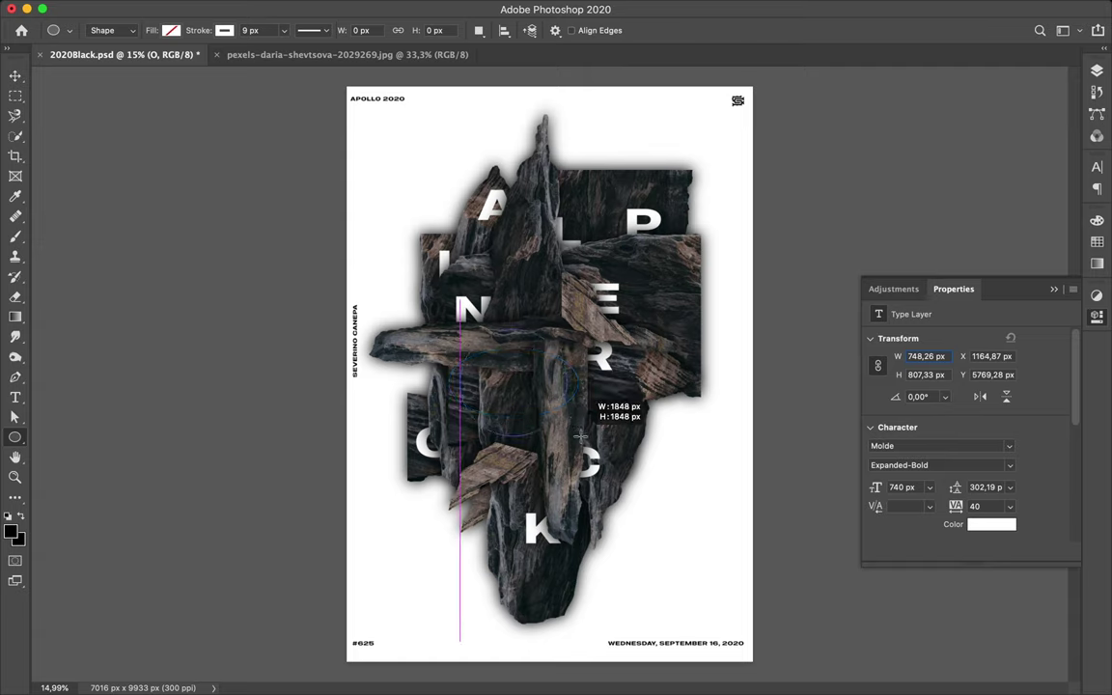
{"action": "left_click_drag", "start_coordinate": [580, 437], "coordinate": [580, 437]}
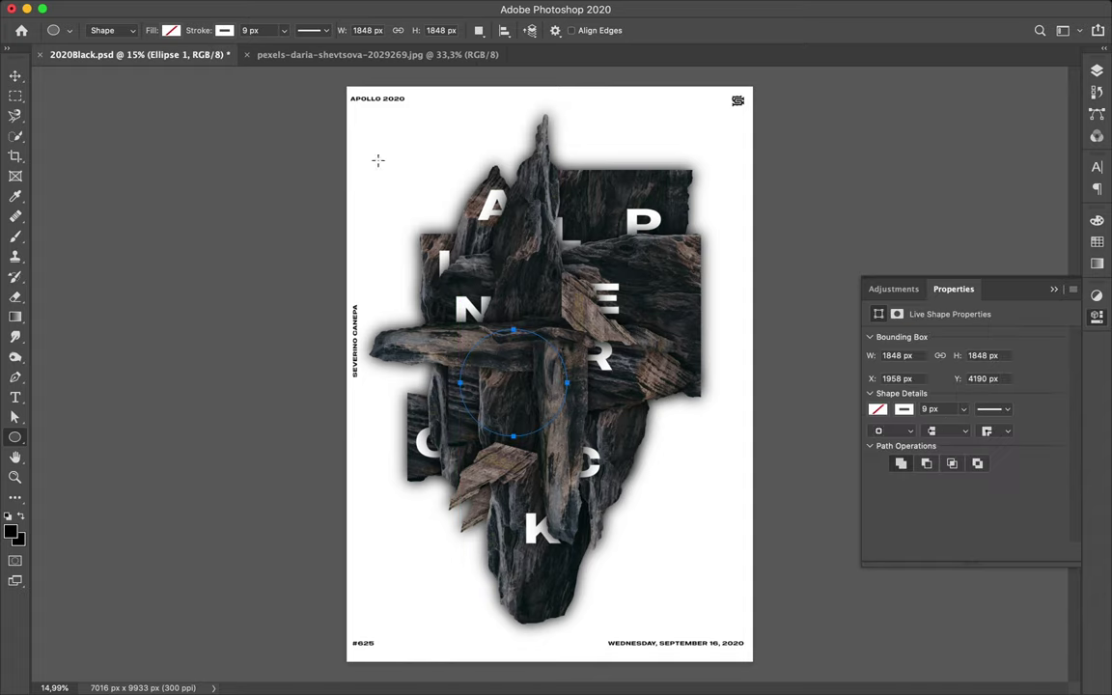
{"action": "left_click", "coordinate": [267, 30]}
{"action": "key", "text": "shift+Up"}
{"action": "key", "text": "shift+Up"}
{"action": "key", "text": "Escape"}
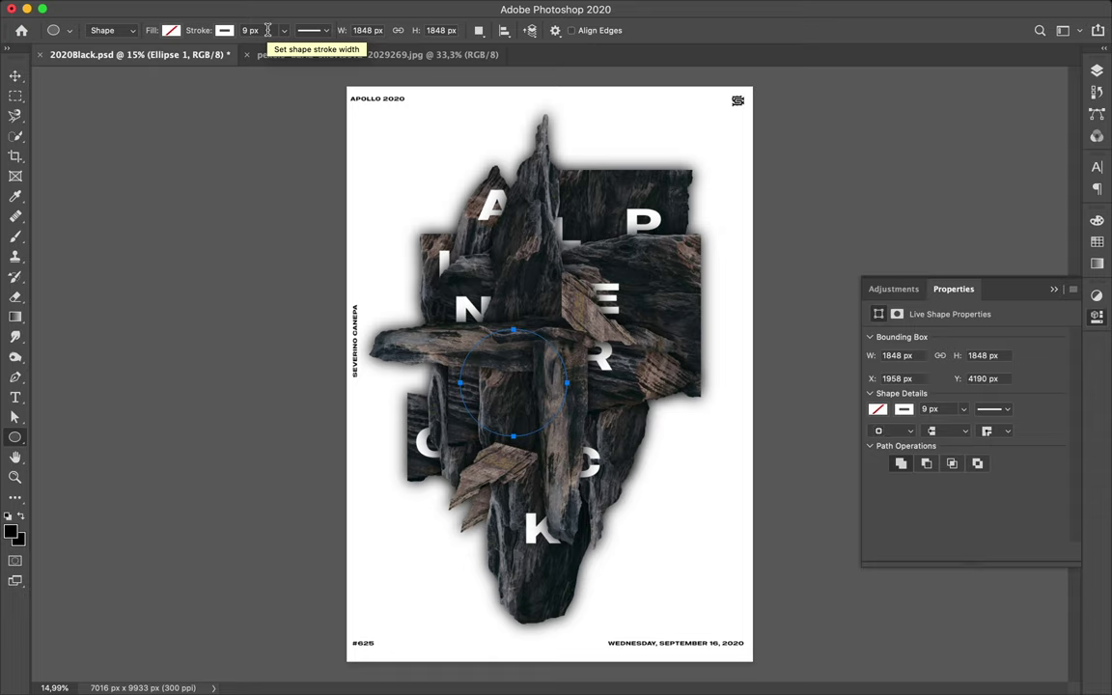
Step: Set the circle stroke to 59 px and move Ellipse 1 up just below the N layer
{"action": "type", "text": "a"}
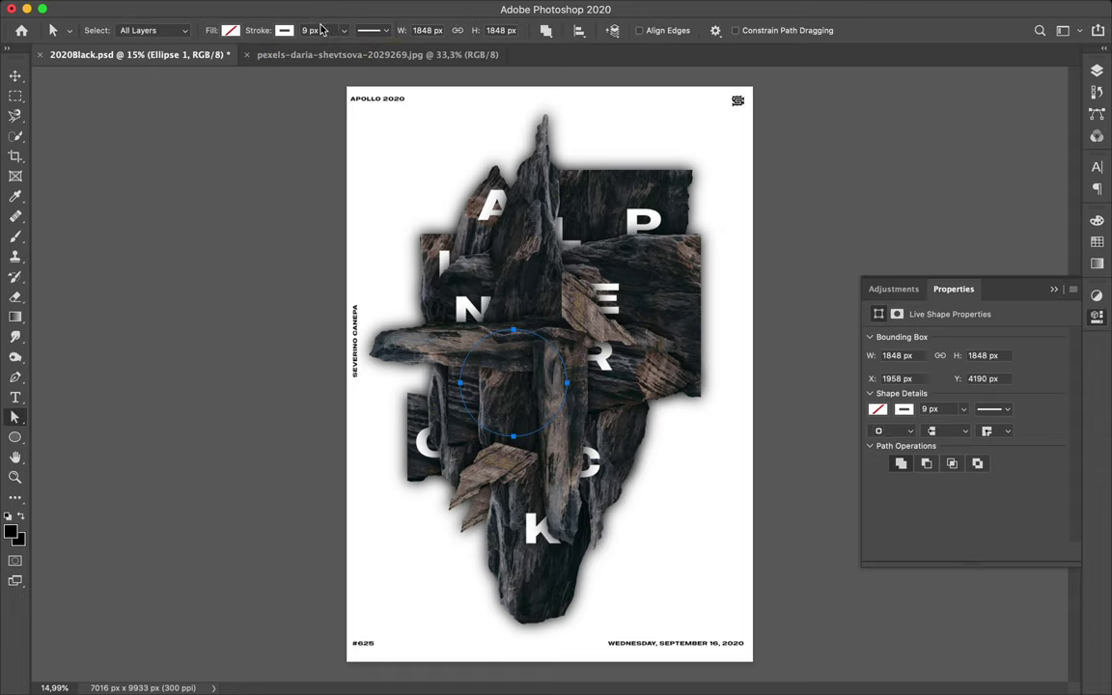
{"action": "type", "text": "5"}
{"action": "key", "text": "Return"}
{"action": "left_click", "coordinate": [1096, 73]}
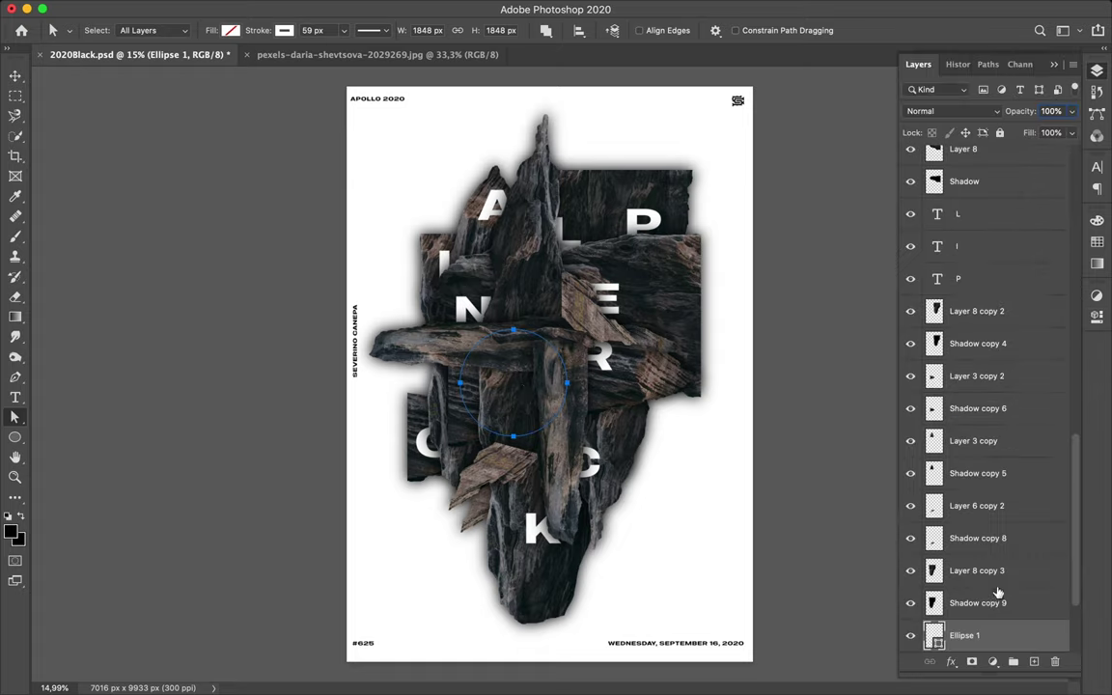
{"action": "left_click_drag", "start_coordinate": [996, 642], "coordinate": [986, 196]}
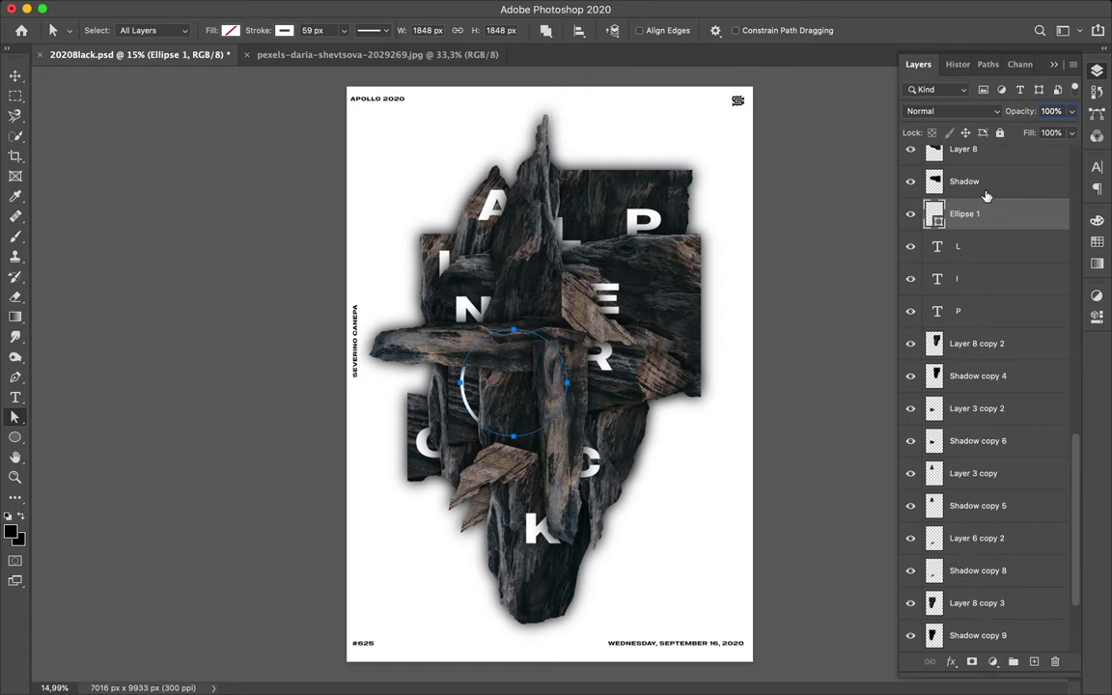
{"action": "scroll", "coordinate": [985, 232], "scroll_direction": "up", "scroll_amount": 3}
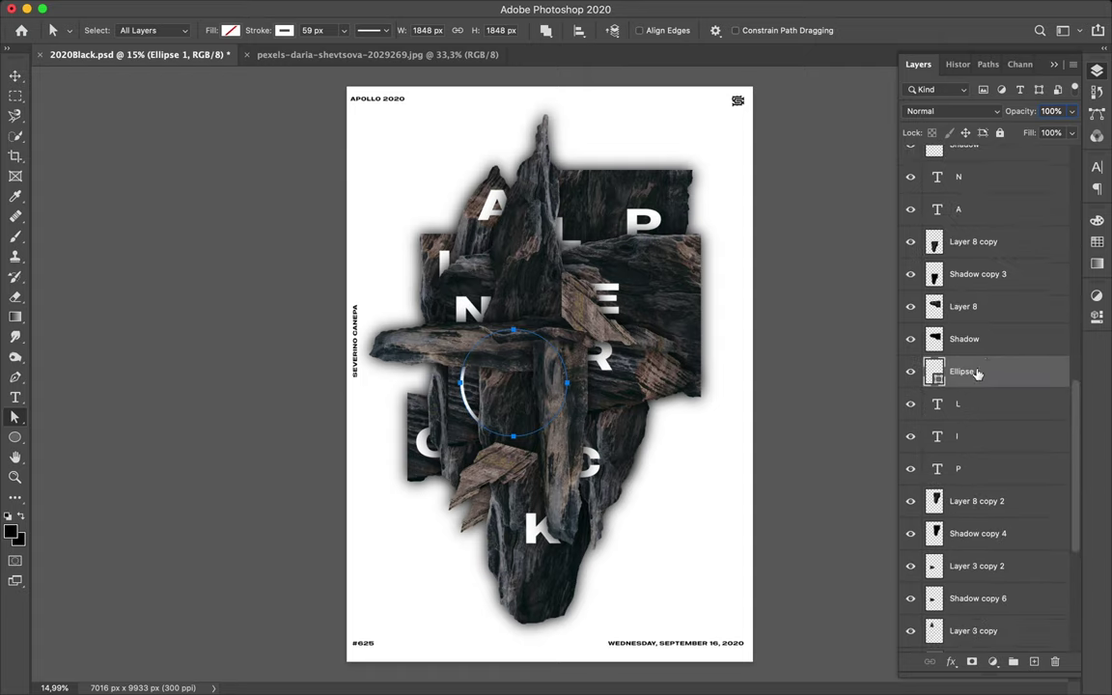
{"action": "left_click_drag", "start_coordinate": [977, 373], "coordinate": [976, 300]}
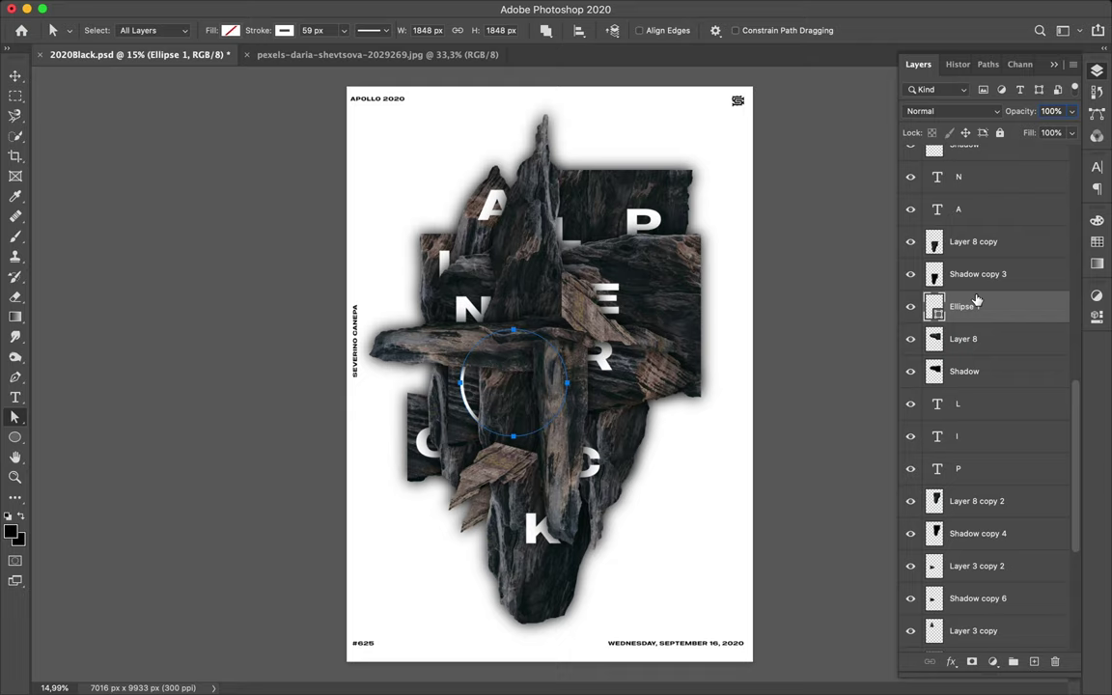
{"action": "left_click_drag", "start_coordinate": [977, 303], "coordinate": [974, 177]}
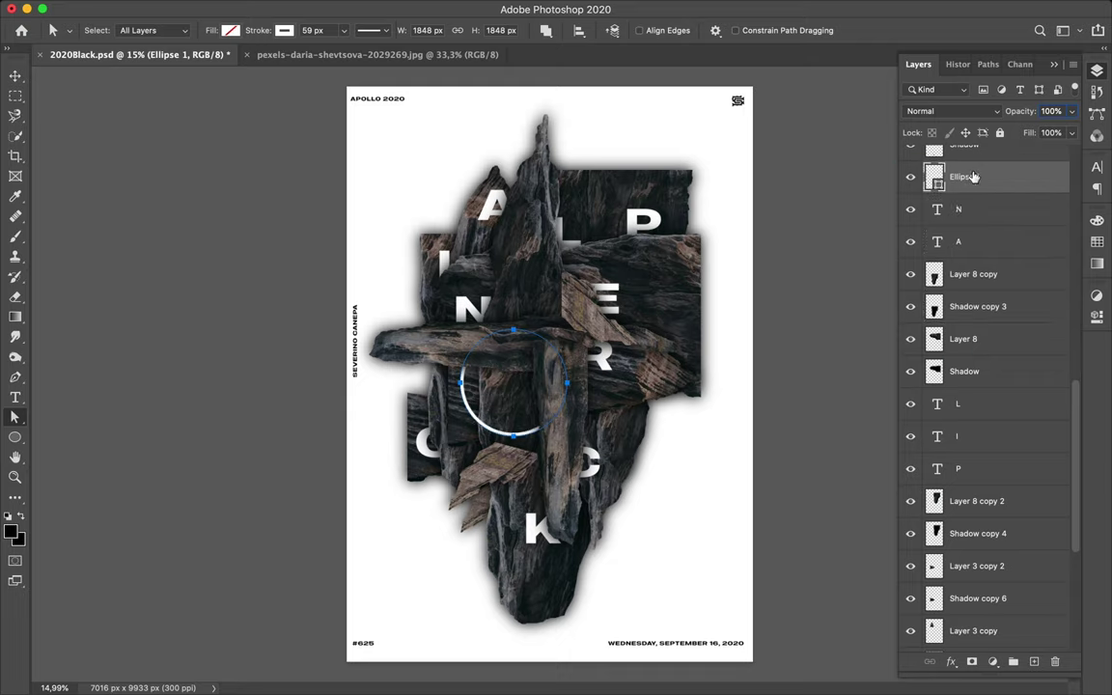
Step: Increase the circle's stroke width to 99 px
{"action": "left_click", "coordinate": [329, 32]}
{"action": "key", "text": "shift+Up"}
{"action": "key", "text": "shift+Up"}
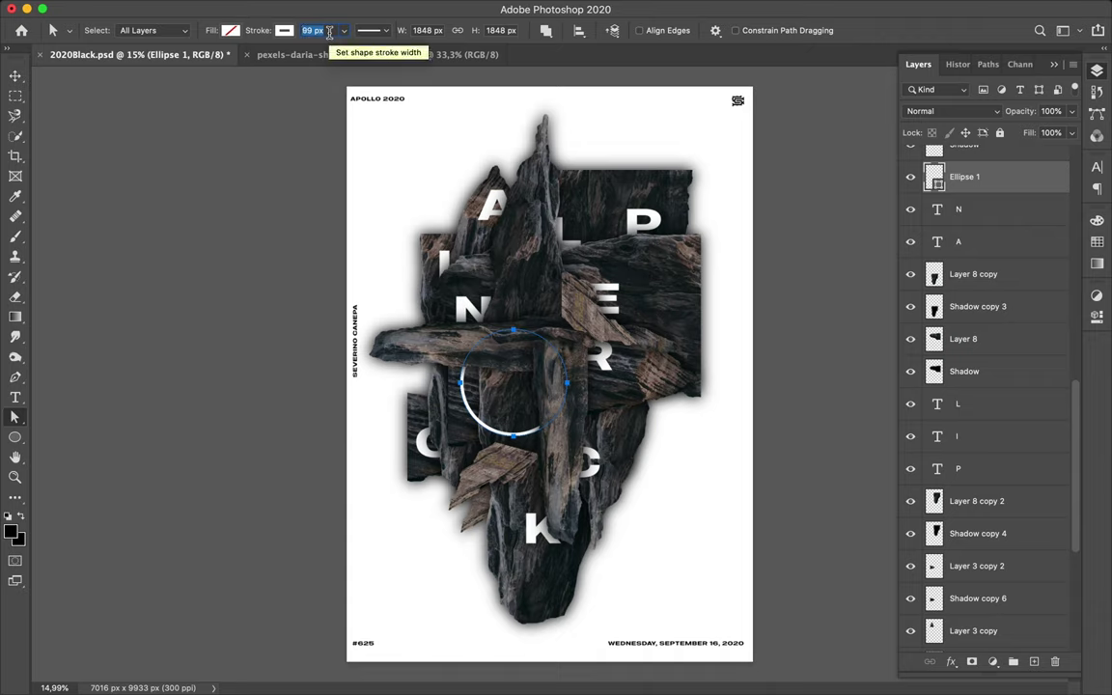
{"action": "left_click", "coordinate": [502, 407]}
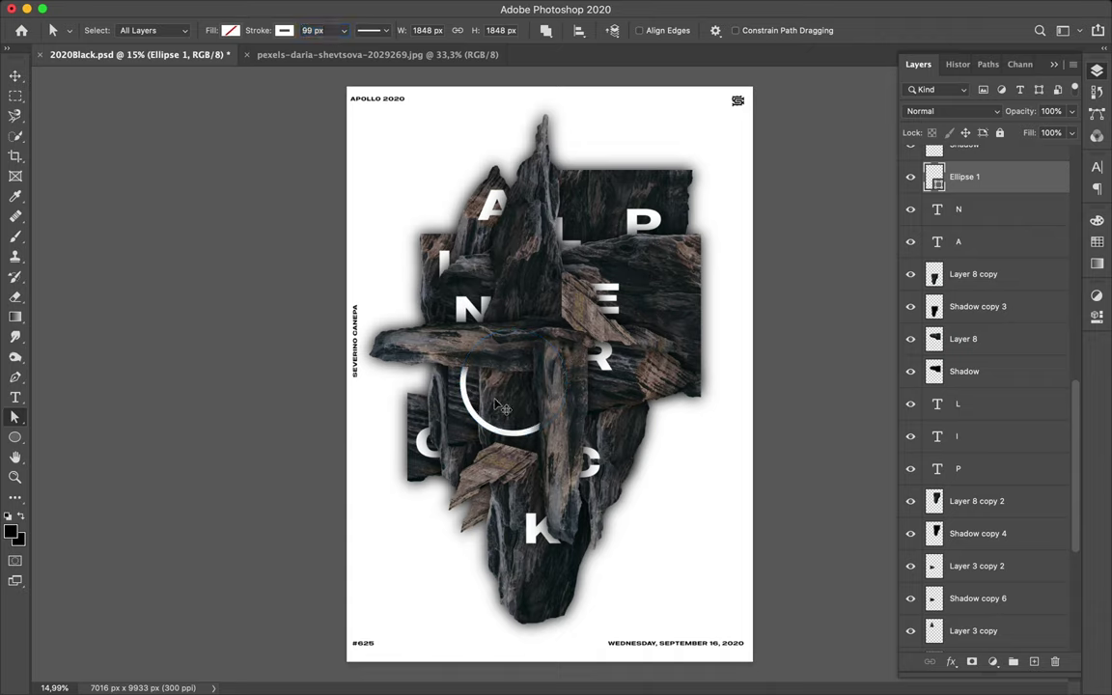
{"action": "key", "text": "v"}
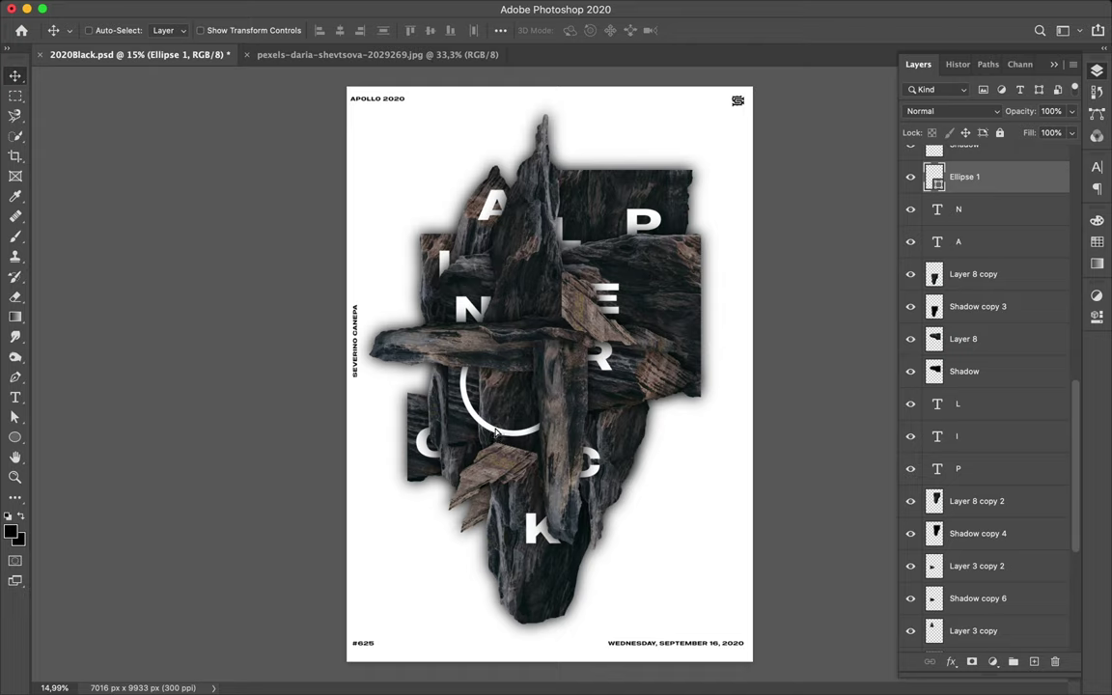
Step: Nudge the ring right, select Layer 0, then draw and undo a page-size ellipse
{"action": "left_click_drag", "start_coordinate": [496, 432], "coordinate": [498, 431]}
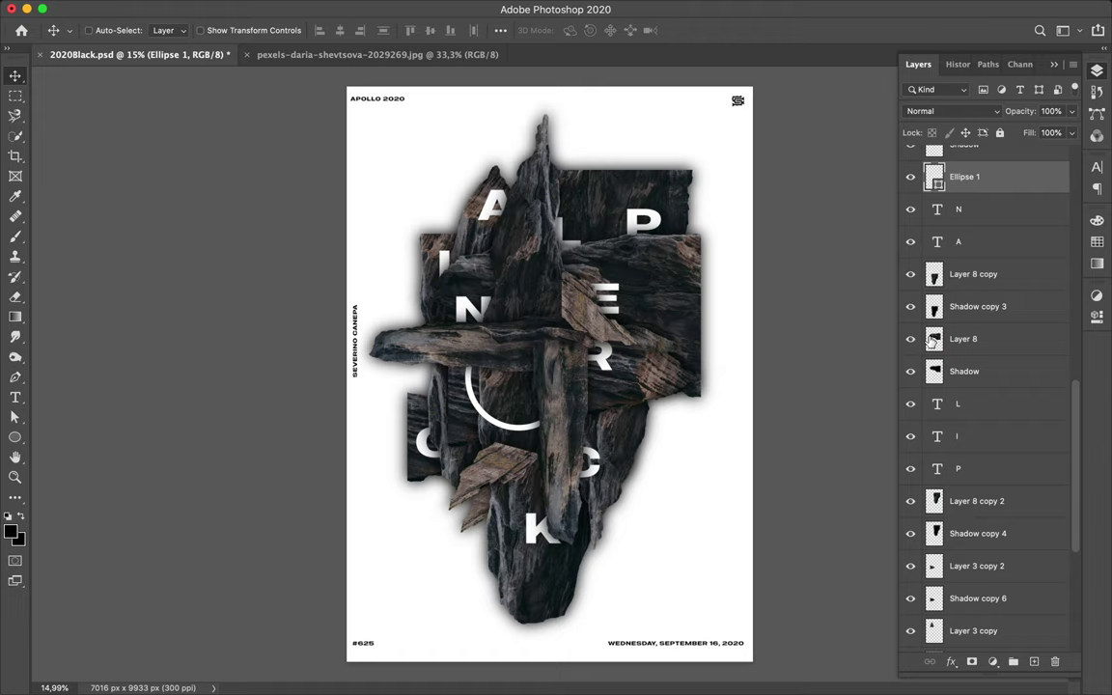
{"action": "scroll", "coordinate": [931, 342], "scroll_direction": "down", "scroll_amount": 10}
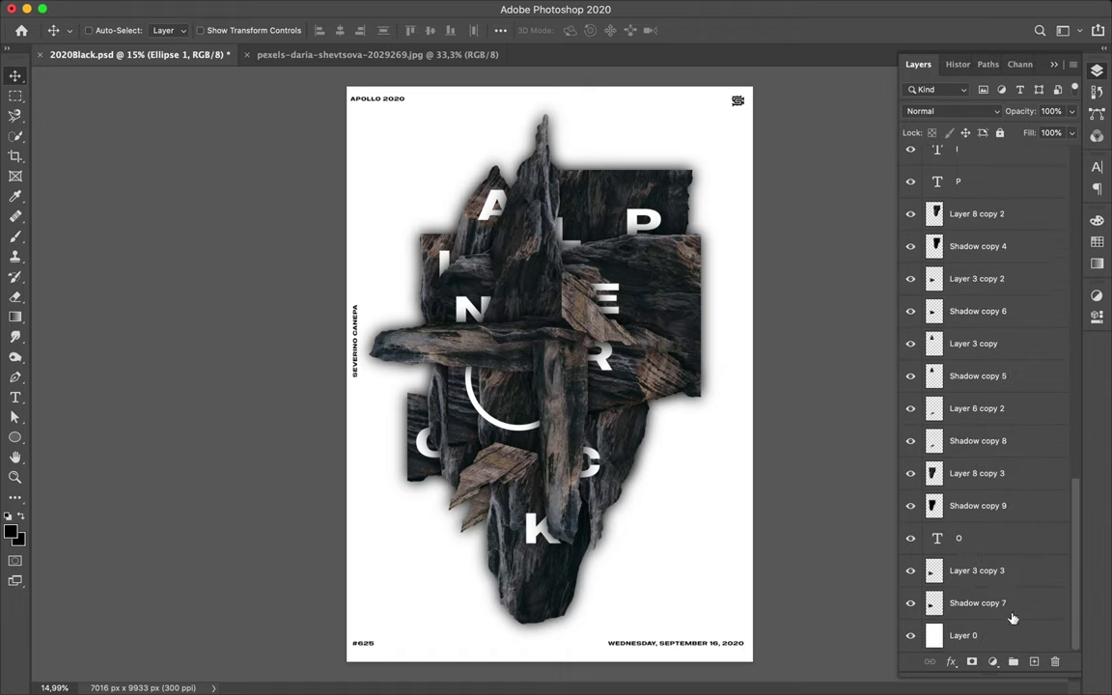
{"action": "left_click", "coordinate": [1003, 637]}
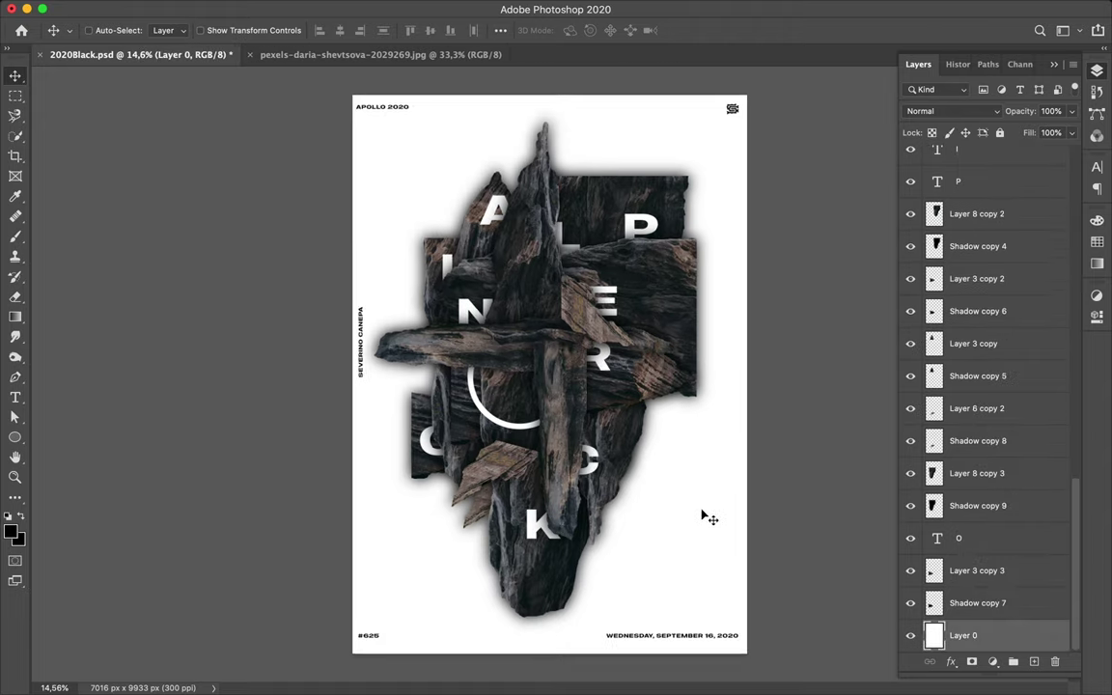
{"action": "key", "text": "u"}
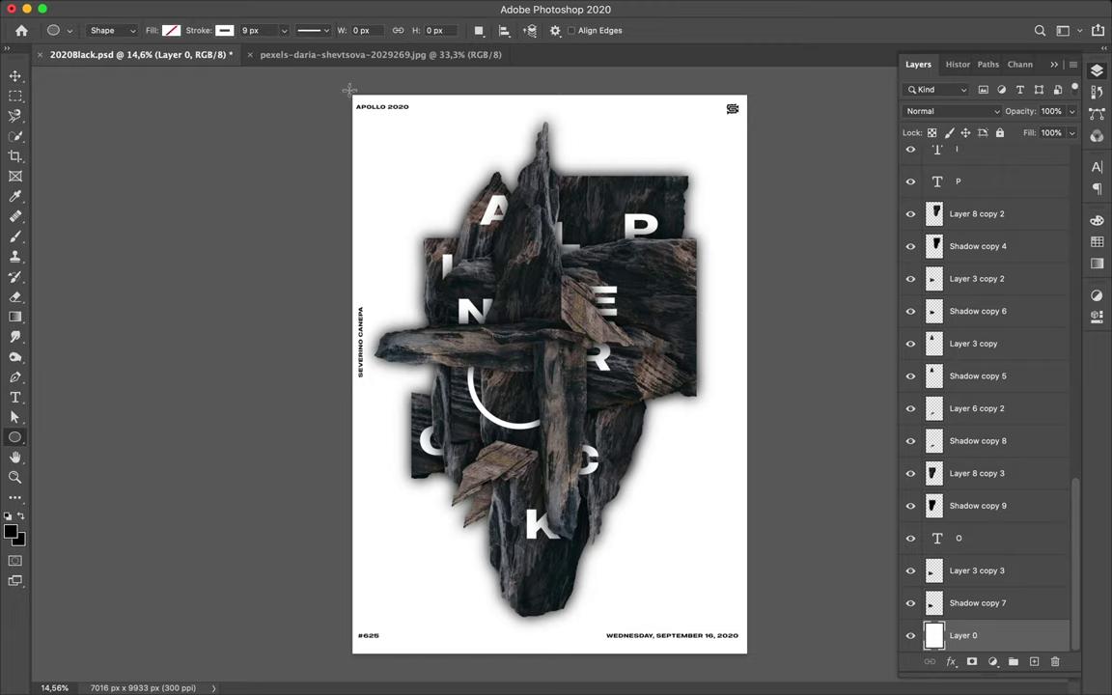
{"action": "left_click_drag", "start_coordinate": [350, 93], "coordinate": [723, 606]}
{"action": "key", "text": "ctrl+z"}
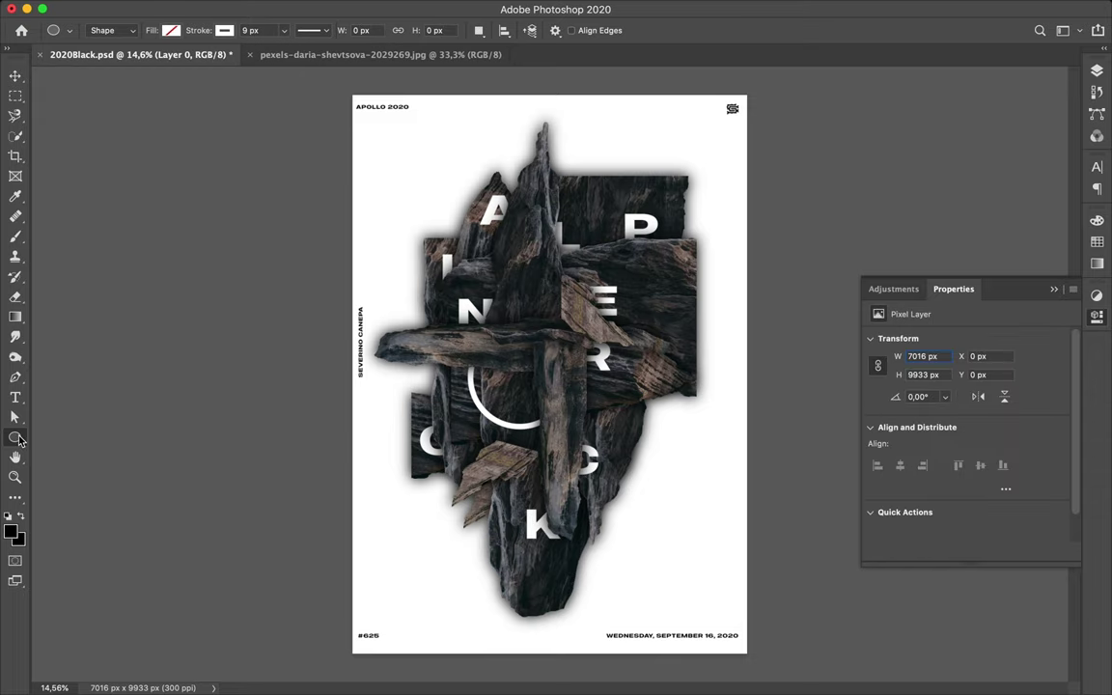
Step: Draw a 7111 × 10043 px rectangle from the poster's top-left to bottom-right corner
{"action": "right_click", "coordinate": [16, 437]}
{"action": "left_click", "coordinate": [86, 436]}
{"action": "left_click_drag", "start_coordinate": [350, 92], "coordinate": [750, 656]}
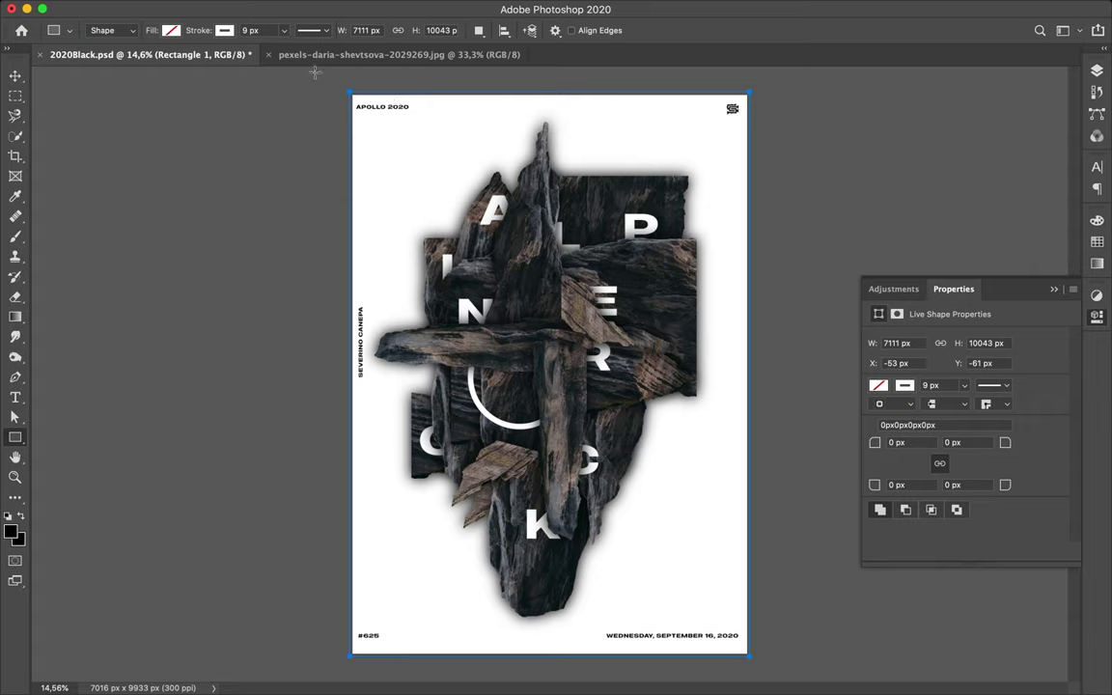
Step: Give Rectangle 1 no stroke and a #da6666 pinkish red fill
{"action": "left_click", "coordinate": [227, 34]}
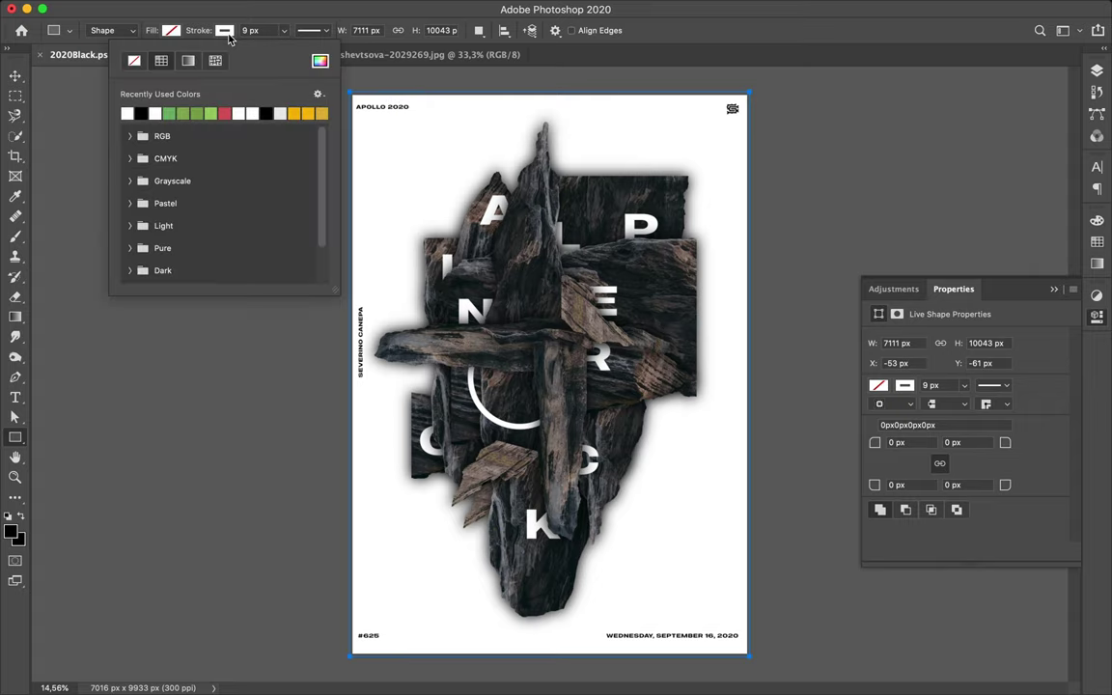
{"action": "left_click", "coordinate": [135, 61]}
{"action": "left_click", "coordinate": [173, 31]}
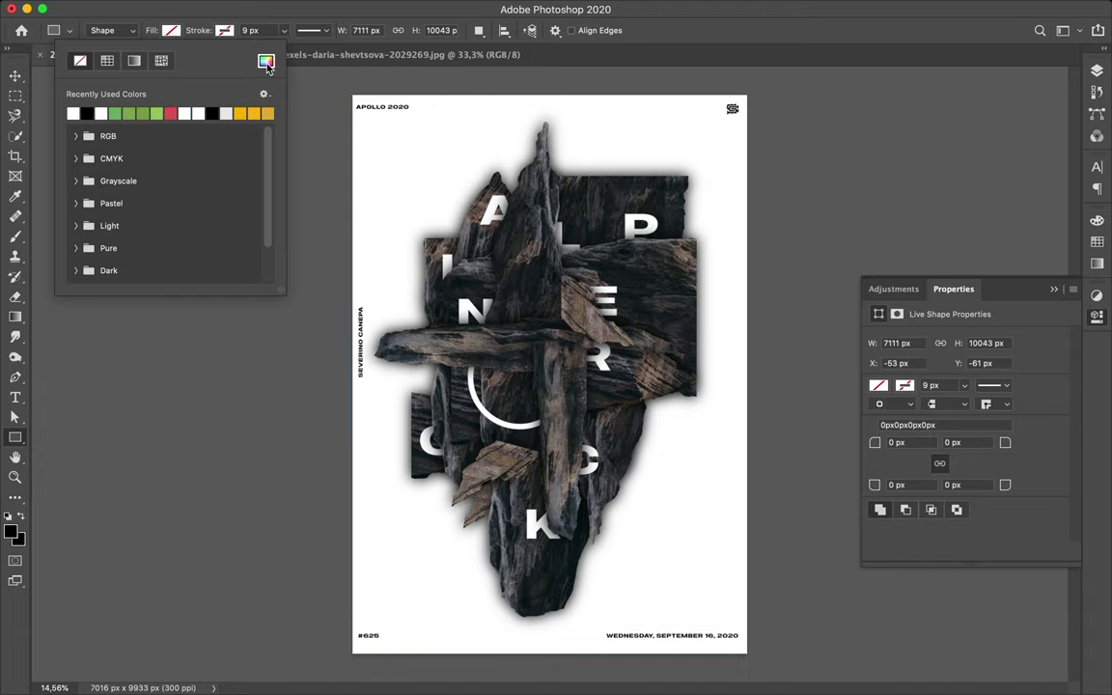
{"action": "left_click", "coordinate": [266, 61]}
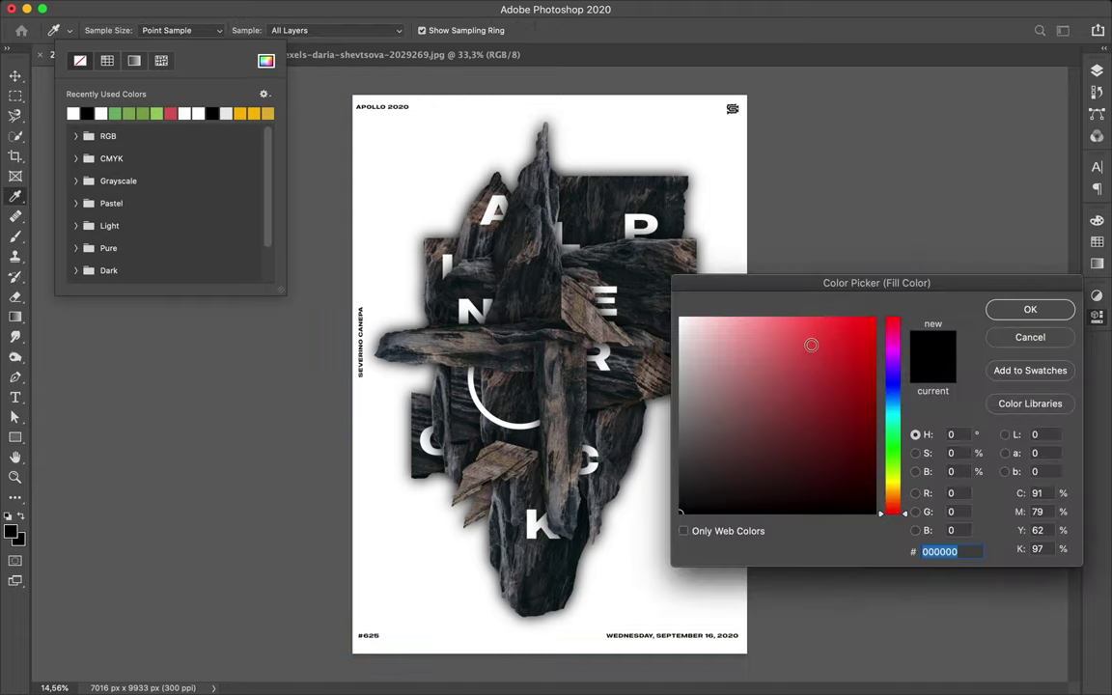
{"action": "left_click", "coordinate": [784, 346]}
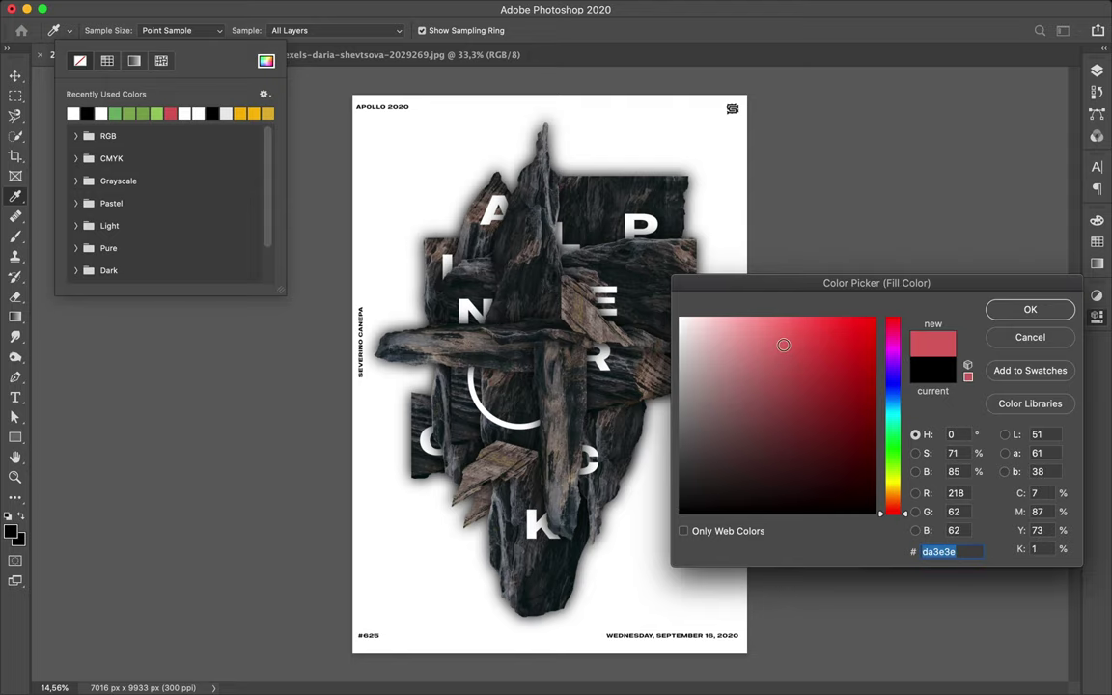
{"action": "left_click", "coordinate": [1057, 319]}
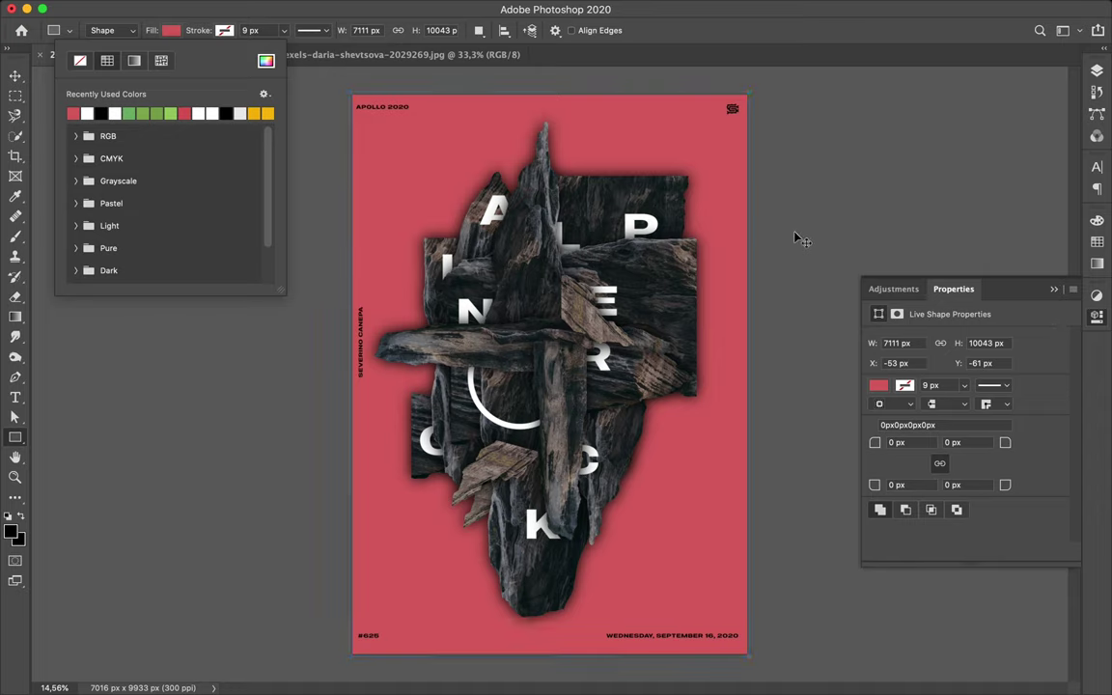
{"action": "key", "text": "v"}
{"action": "left_click", "coordinate": [1096, 73]}
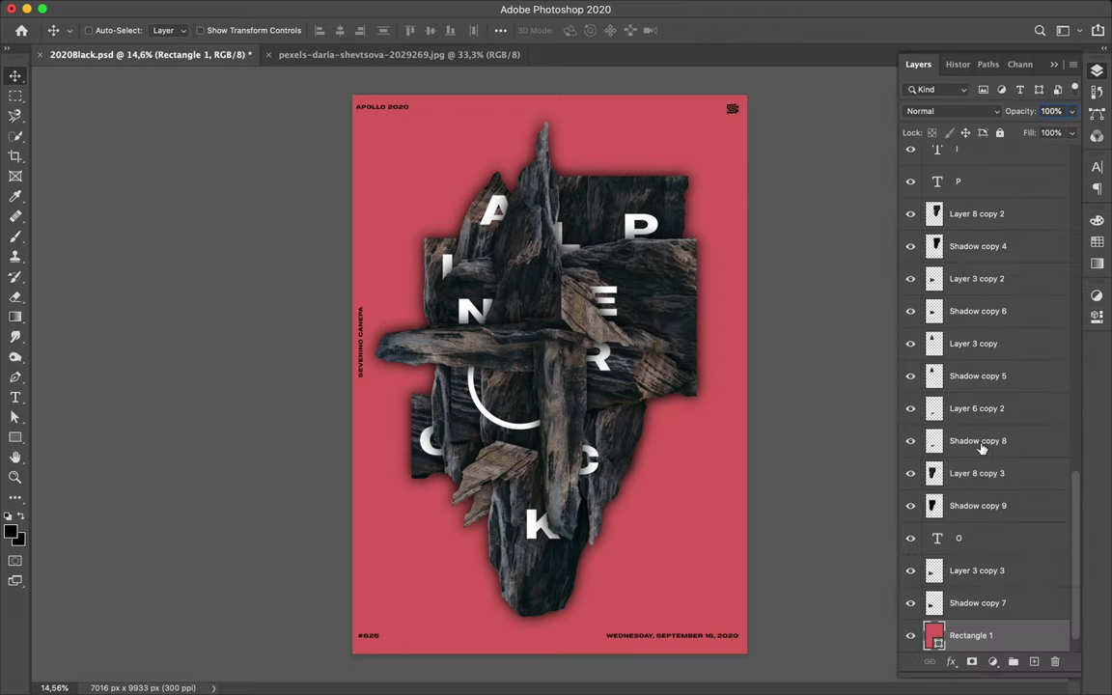
Step: Duplicate Rectangle 1 and place the copy just below the Layout group
{"action": "left_click_drag", "start_coordinate": [977, 632], "coordinate": [960, 204]}
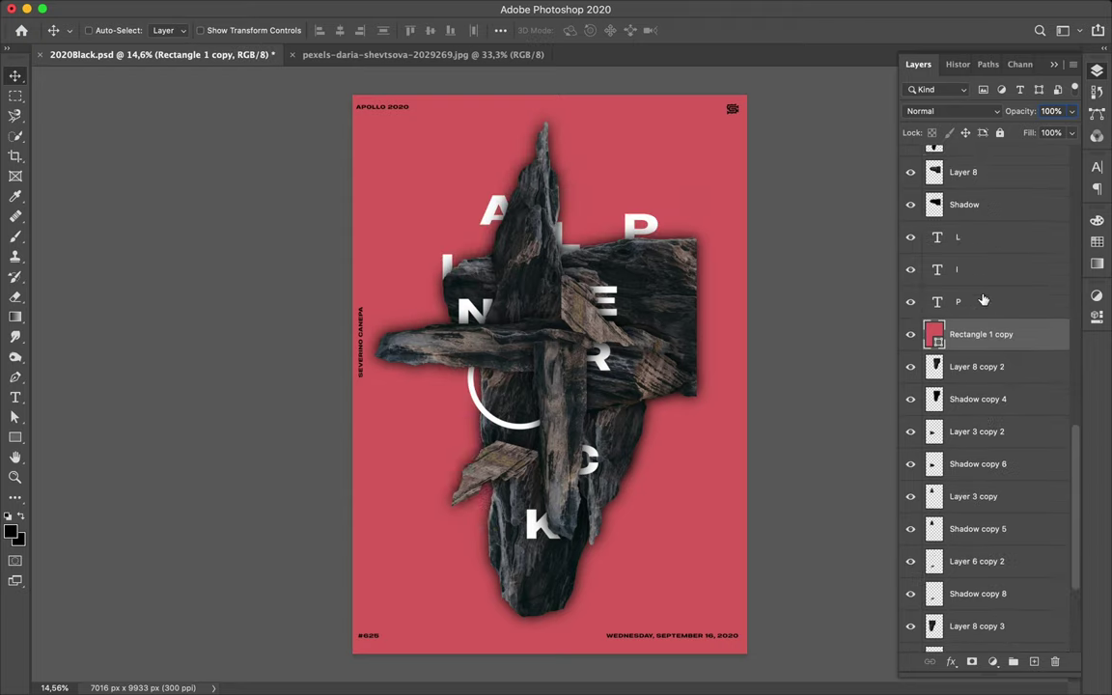
{"action": "left_click_drag", "start_coordinate": [956, 333], "coordinate": [980, 138]}
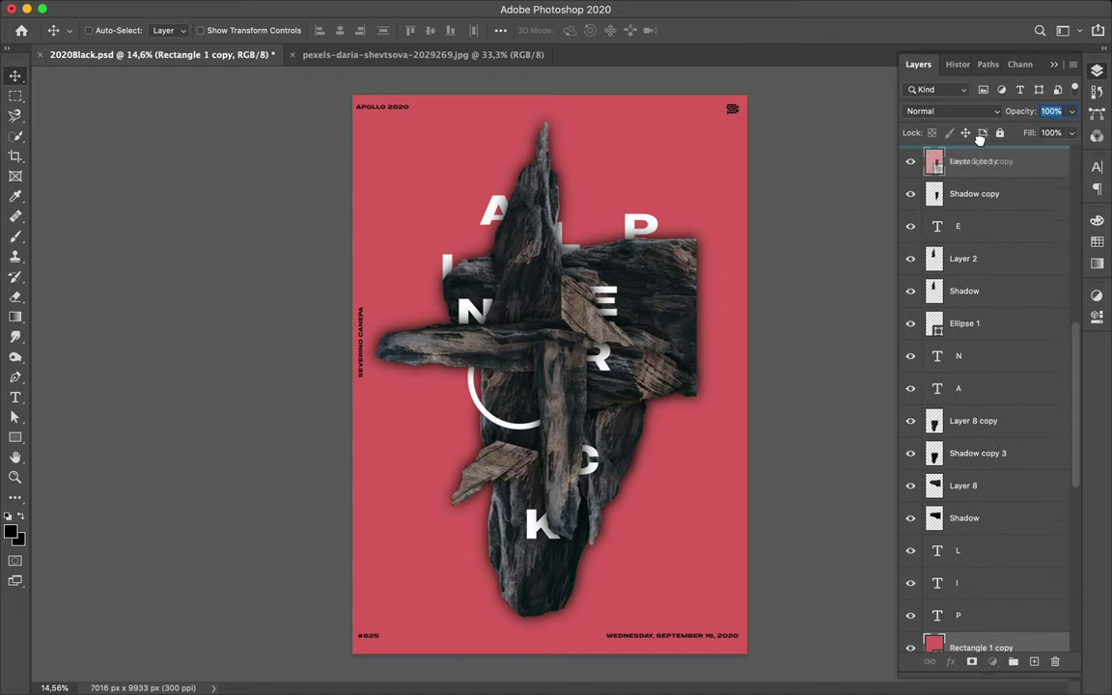
{"action": "mouse_move", "coordinate": [979, 138]}
{"action": "left_mouse_down"}
{"action": "mouse_move", "coordinate": [975, 128]}
{"action": "mouse_move", "coordinate": [979, 178]}
{"action": "left_mouse_up"}
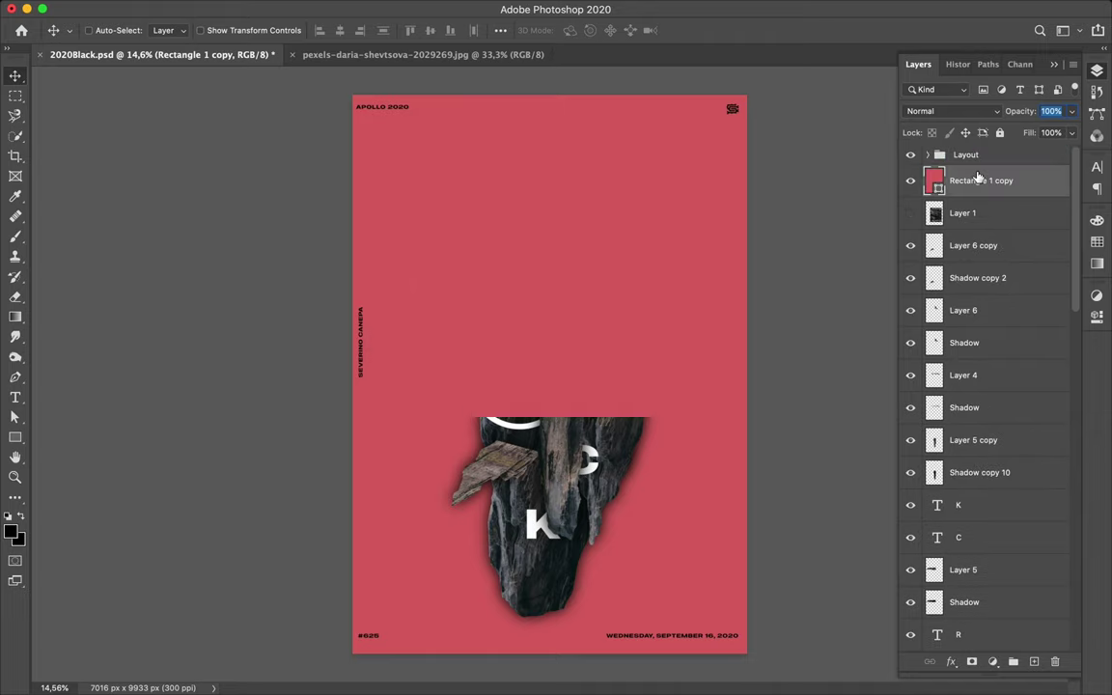
Step: Set the Rectangle 1 copy blend mode to Saturation, then select Layer 6 copy
{"action": "left_click", "coordinate": [984, 114]}
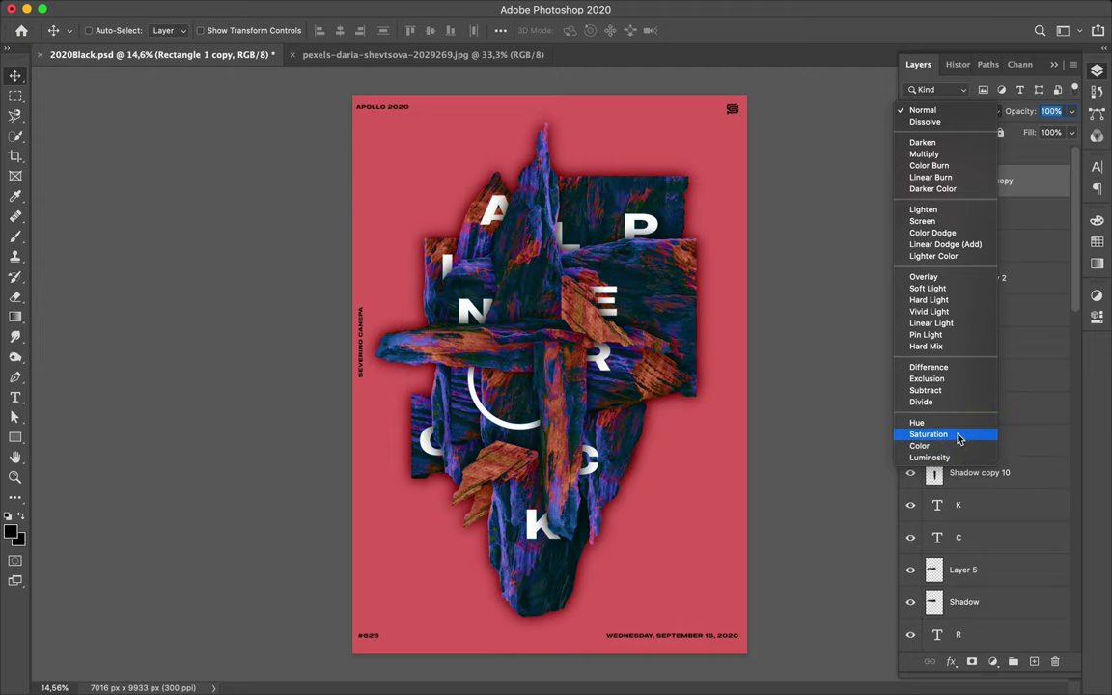
{"action": "left_click", "coordinate": [958, 439]}
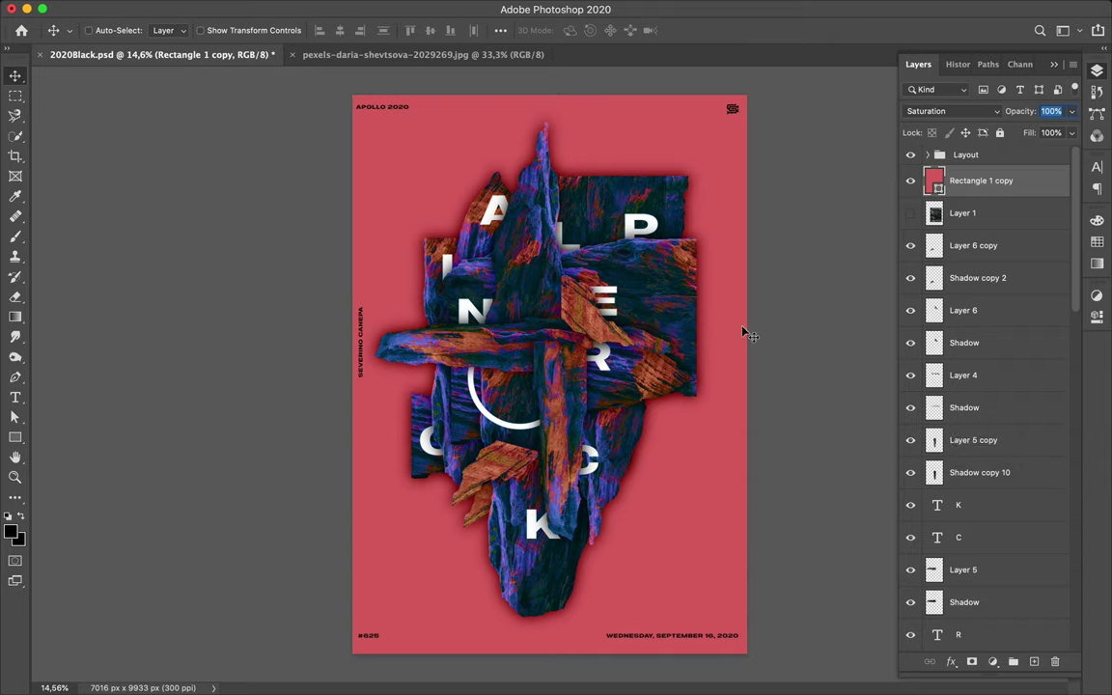
{"action": "left_click", "coordinate": [1048, 245]}
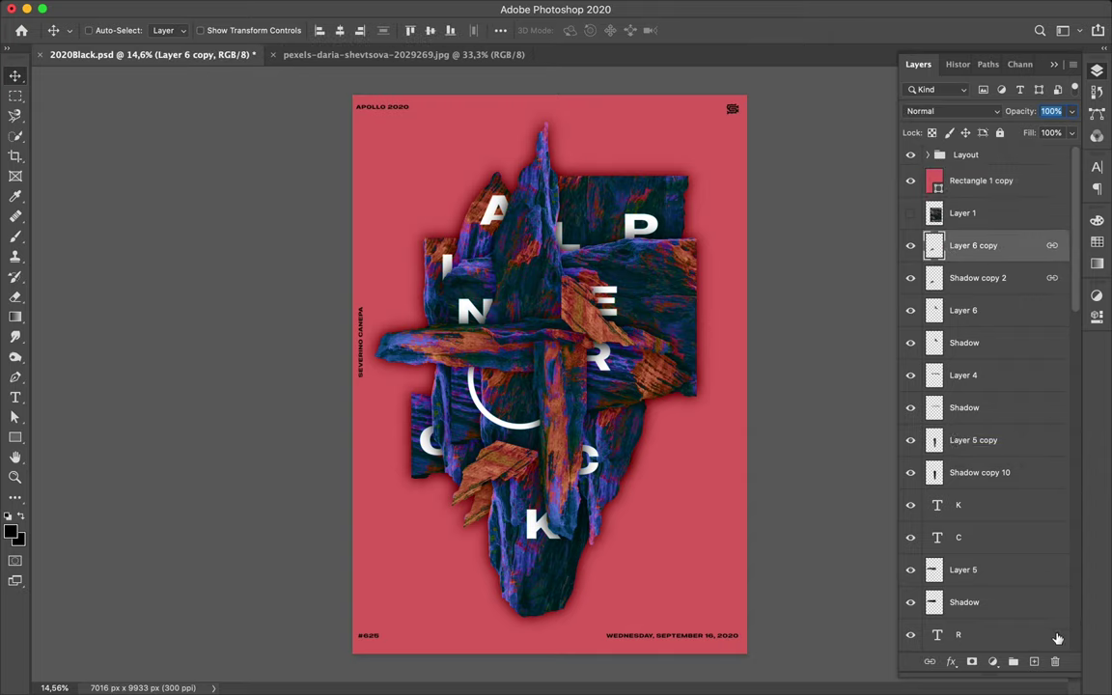
Step: Group Layer 6 copy into Group 1 and draw a small white rectangle with no stroke
{"action": "key", "text": "ctrl+g"}
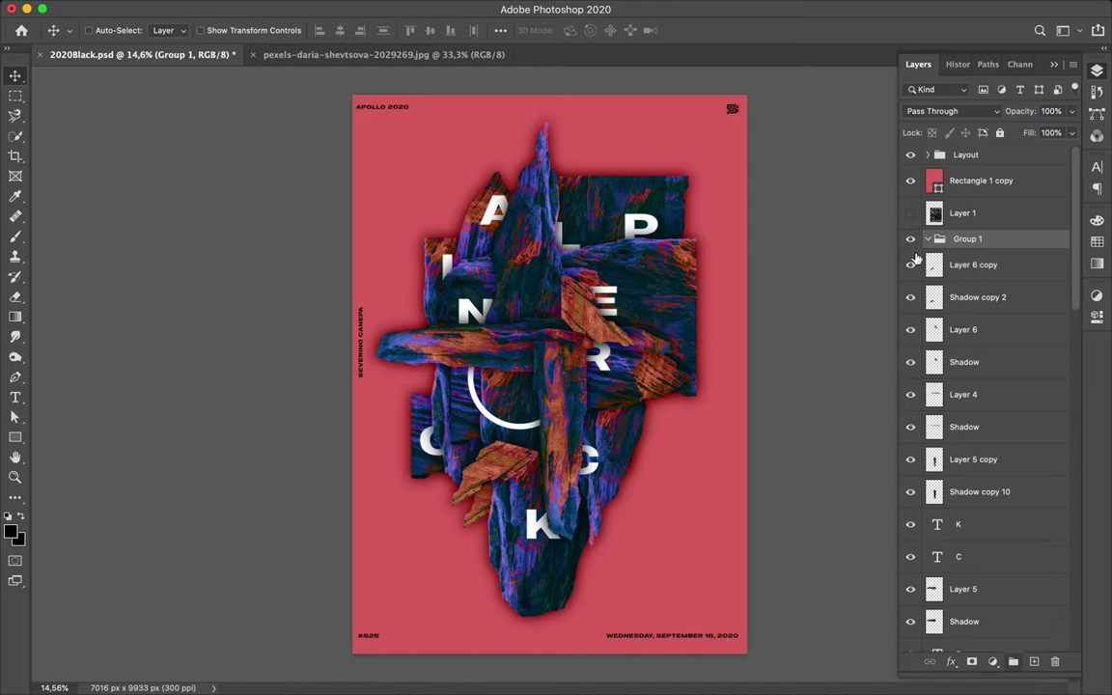
{"action": "key", "text": "u"}
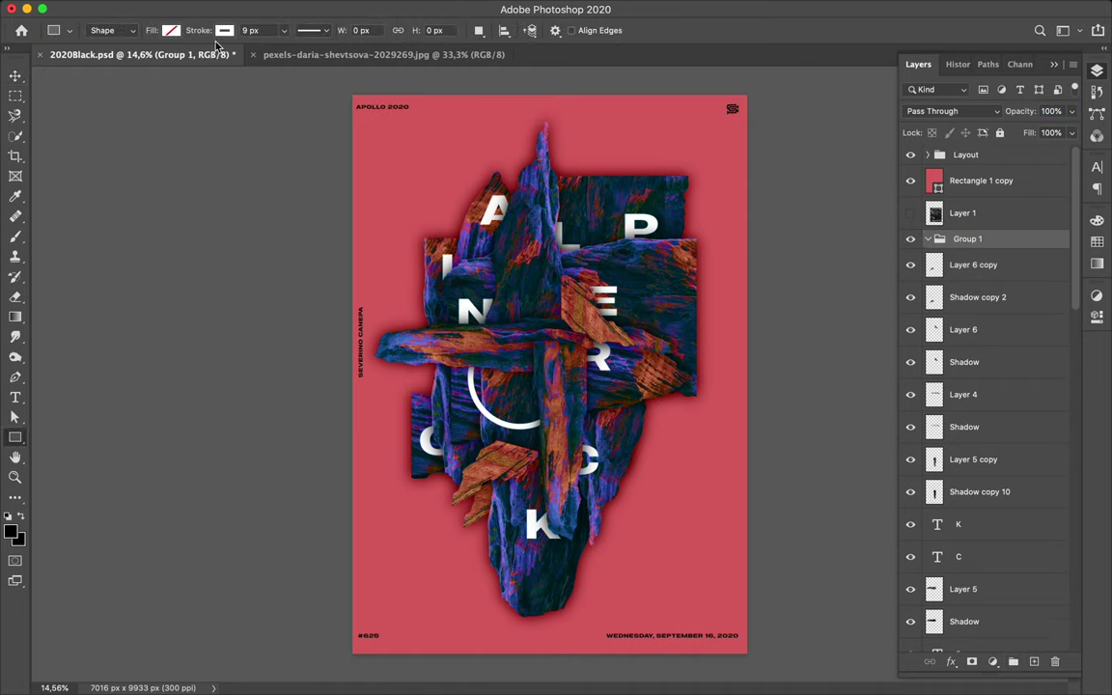
{"action": "left_click", "coordinate": [224, 31]}
{"action": "left_click", "coordinate": [134, 60]}
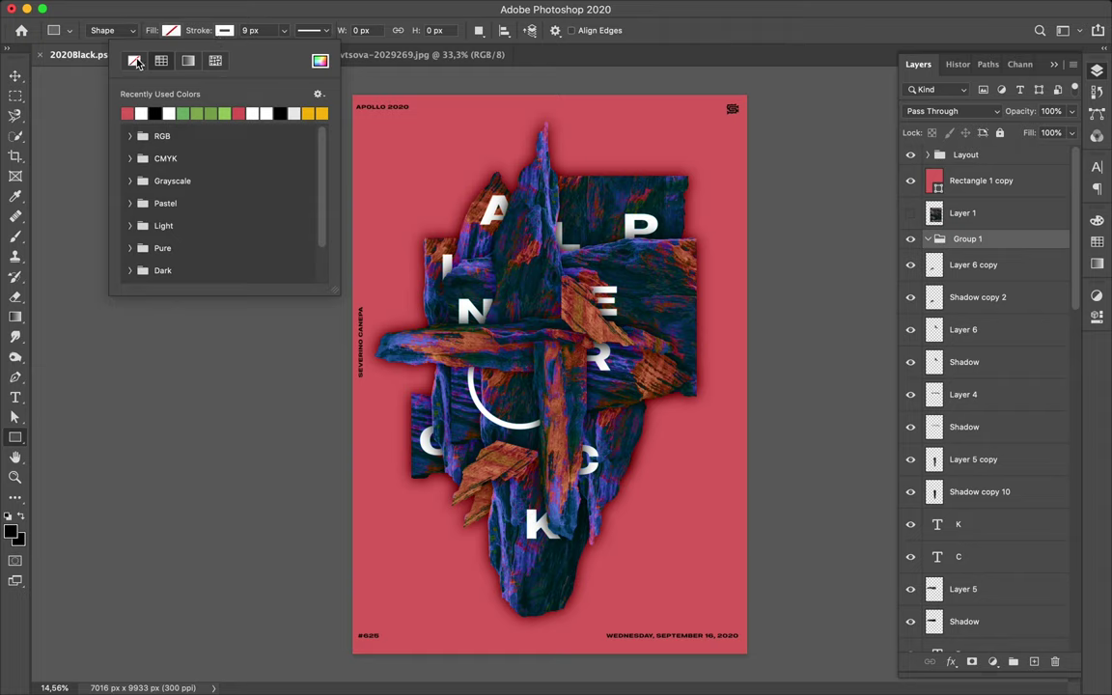
{"action": "left_click", "coordinate": [171, 30]}
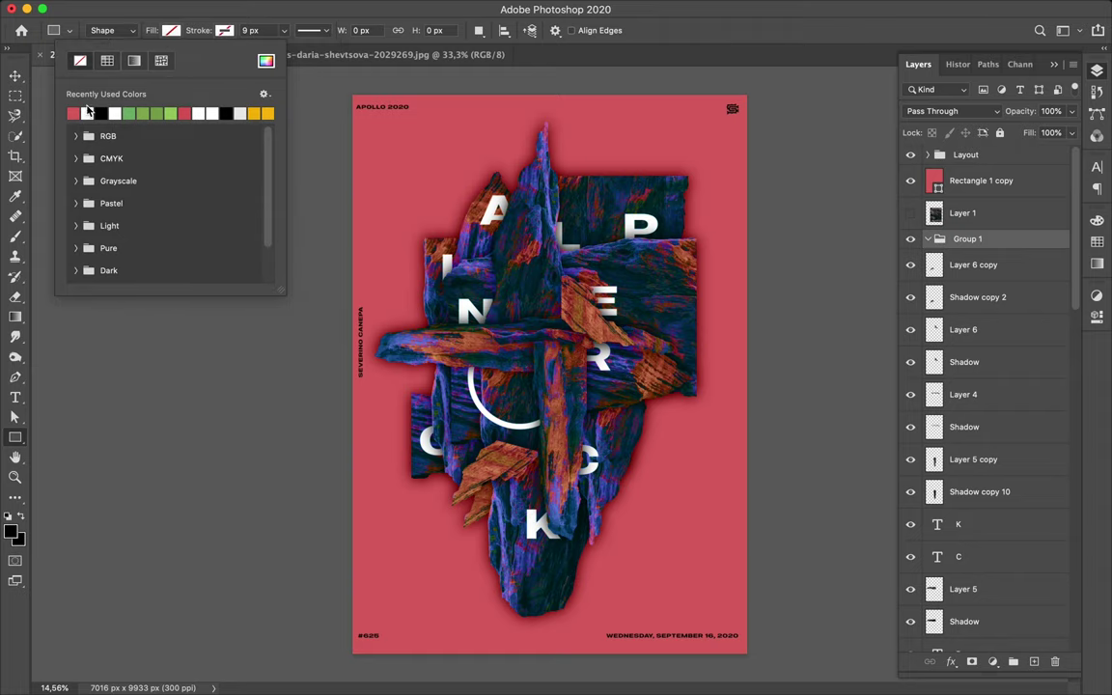
{"action": "left_click", "coordinate": [89, 112]}
{"action": "left_click_drag", "start_coordinate": [579, 235], "coordinate": [645, 262]}
Step: Close the separate rock photo file, leaving 2020Black.psd open, and select the red background rectangle
{"action": "key", "text": "v"}
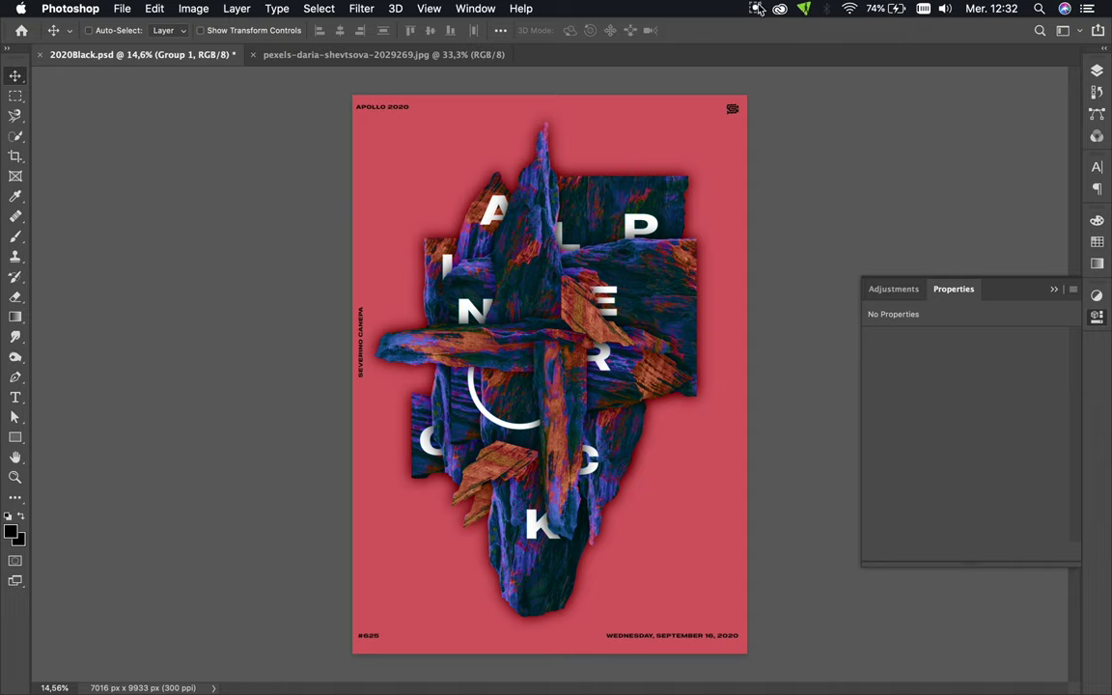
{"action": "left_click", "coordinate": [756, 9]}
{"action": "left_click", "coordinate": [764, 42]}
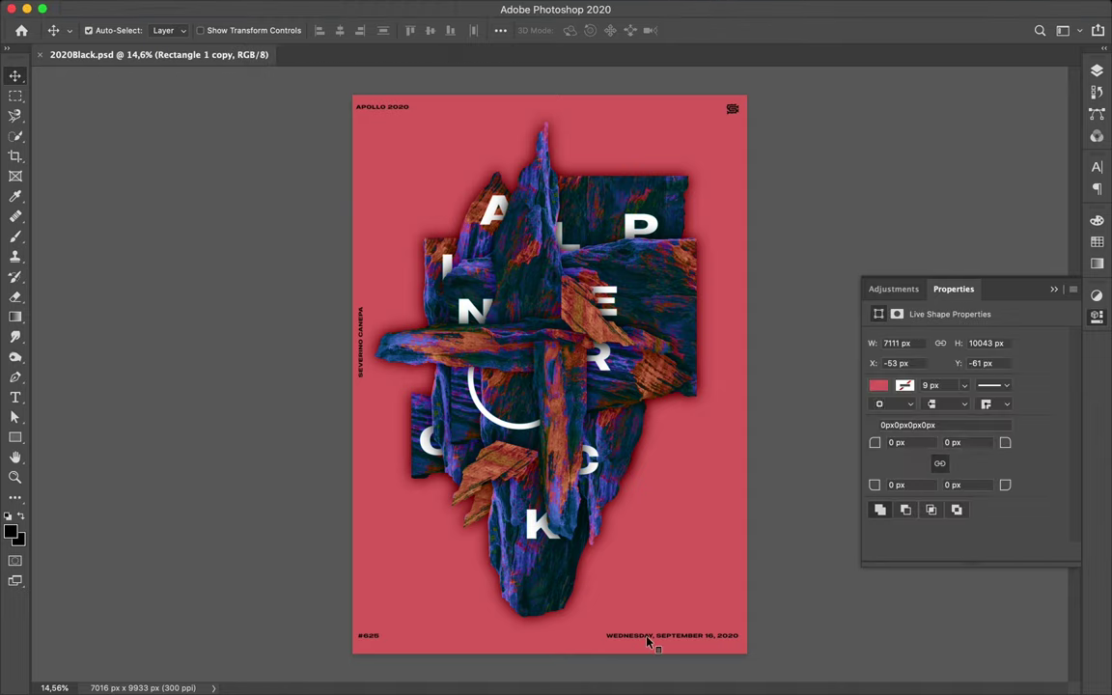
{"action": "left_click", "coordinate": [376, 644]}
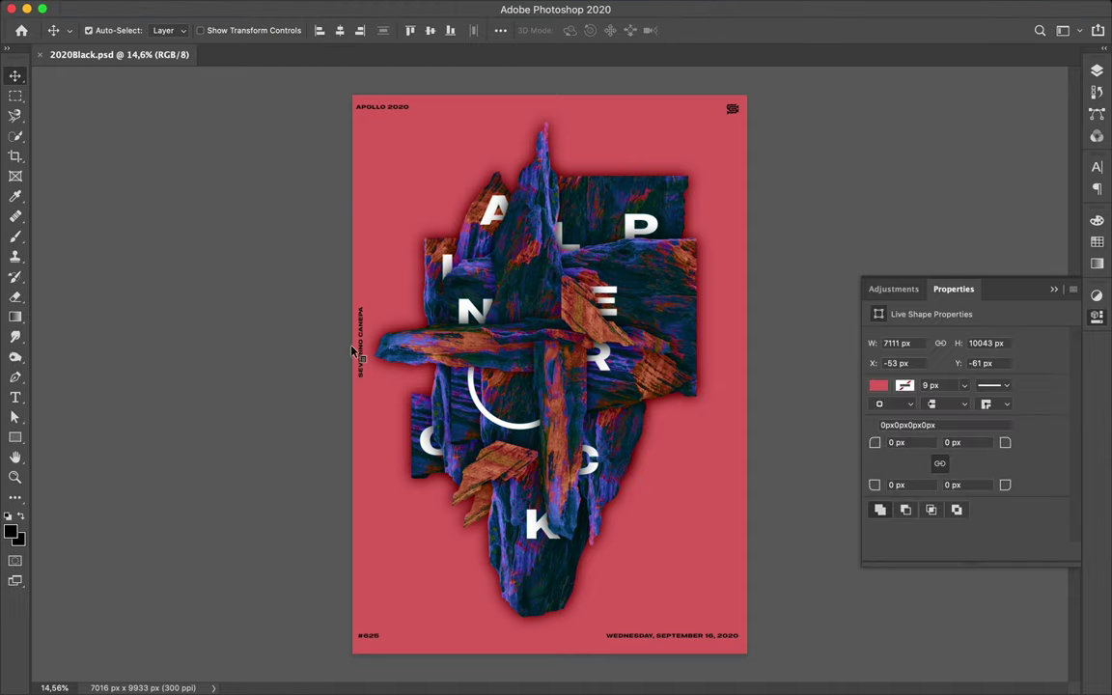
{"action": "key", "text": "ctrl"}
Step: Hide the red Saturation overlay Rectangle 1 copy and select the edge text layers
{"action": "left_click", "coordinate": [1096, 70]}
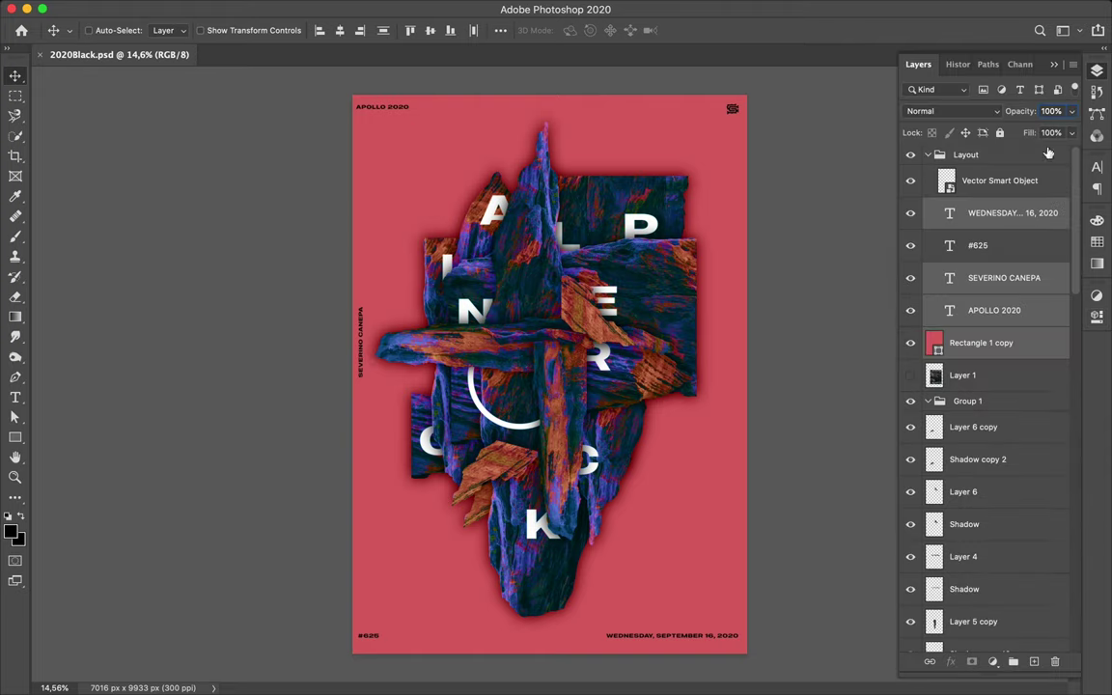
{"action": "left_click", "coordinate": [910, 345]}
{"action": "left_click", "coordinate": [994, 309]}
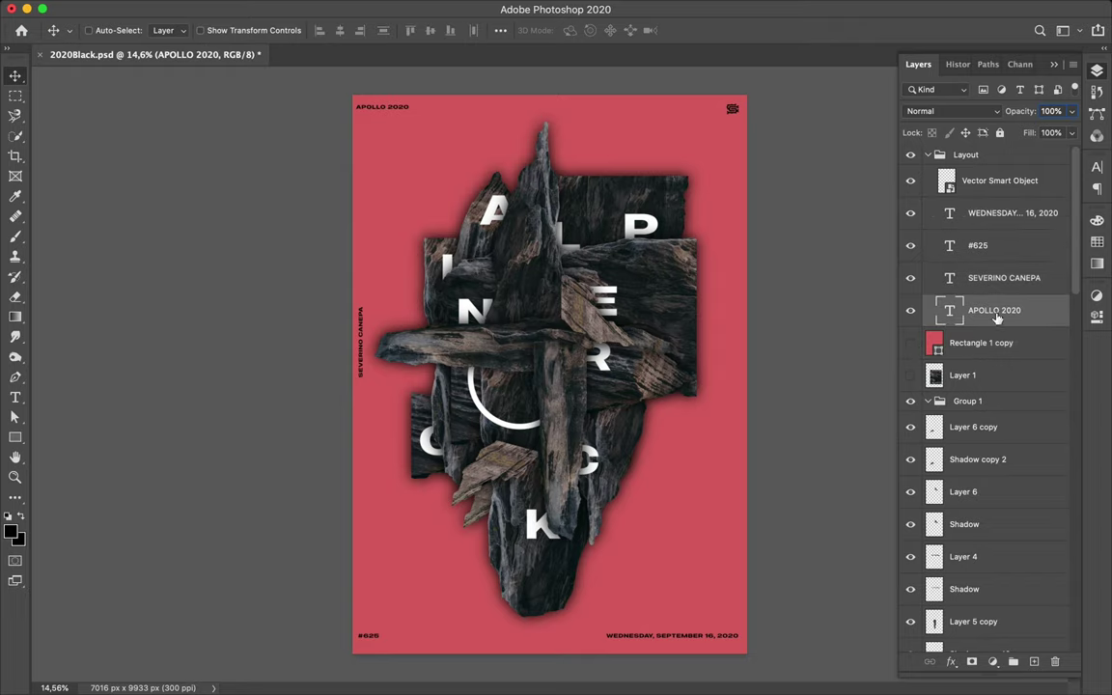
{"action": "left_click", "coordinate": [978, 226], "text": "shift"}
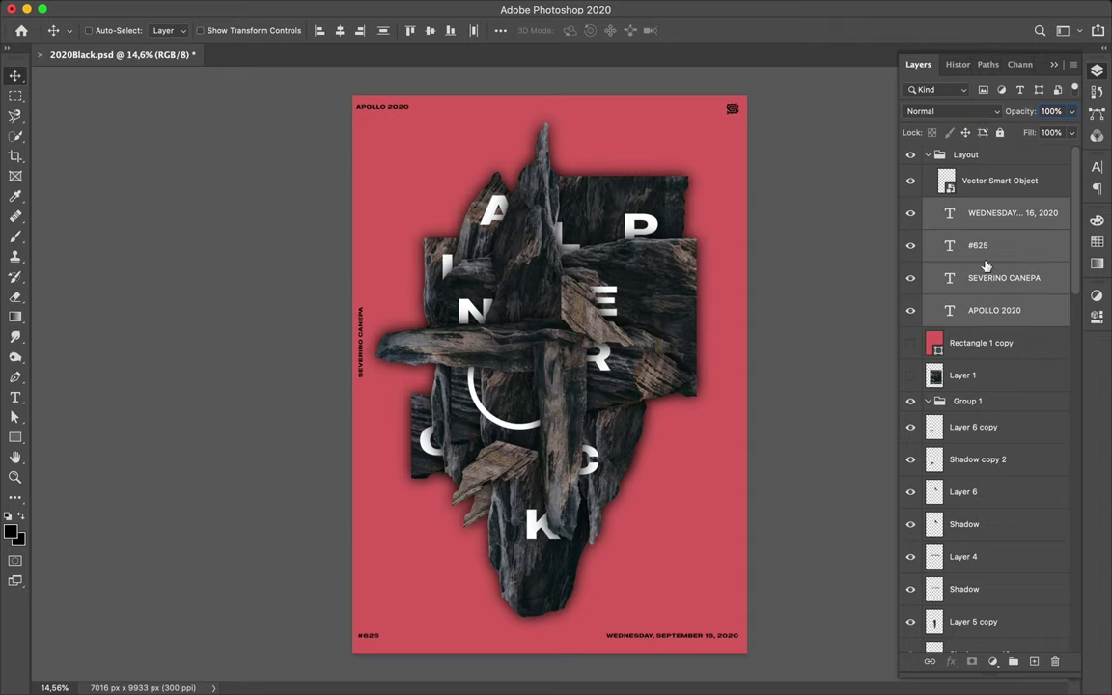
Step: Toggle the red overlay on and off to compare, leaving it hidden with blend mode unchanged
{"action": "scroll", "coordinate": [990, 358], "scroll_direction": "down", "scroll_amount": 10}
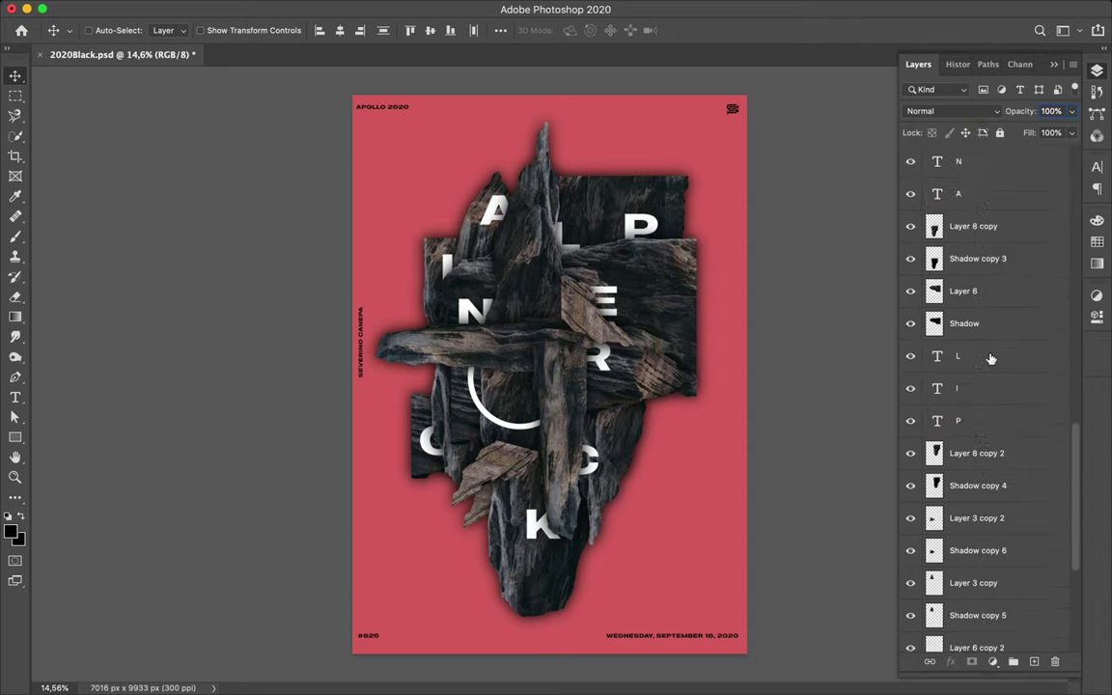
{"action": "scroll", "coordinate": [992, 435], "scroll_direction": "down", "scroll_amount": 5}
{"action": "scroll", "coordinate": [994, 603], "scroll_direction": "up", "scroll_amount": 15}
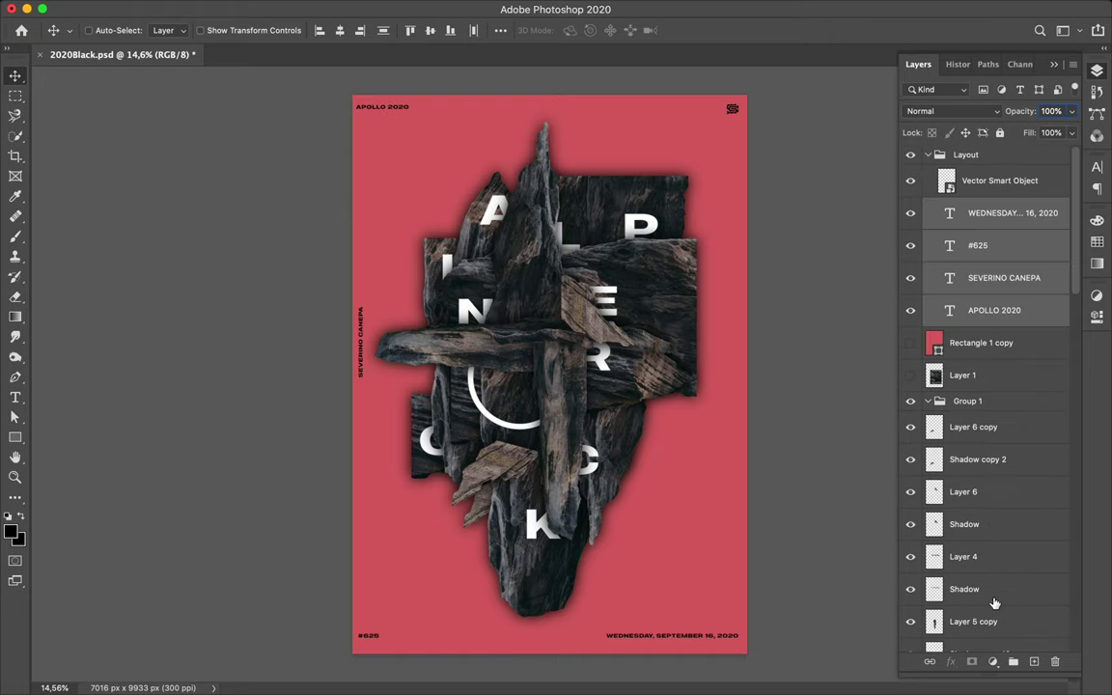
{"action": "left_click", "coordinate": [912, 346]}
{"action": "left_click", "coordinate": [911, 346]}
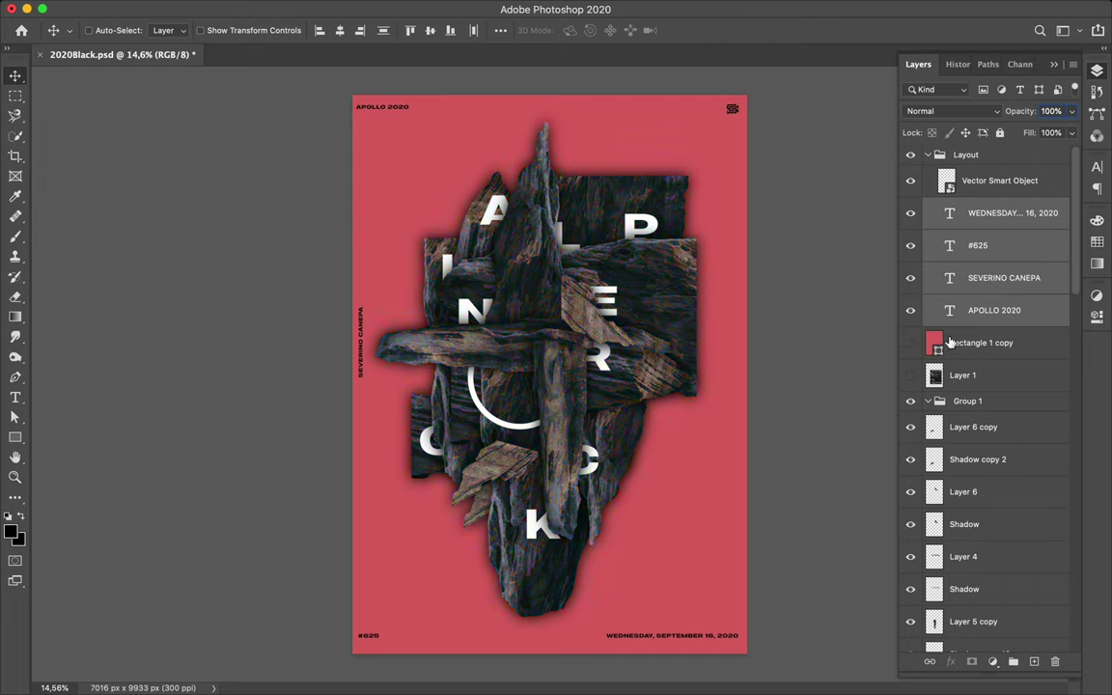
{"action": "left_click", "coordinate": [978, 110]}
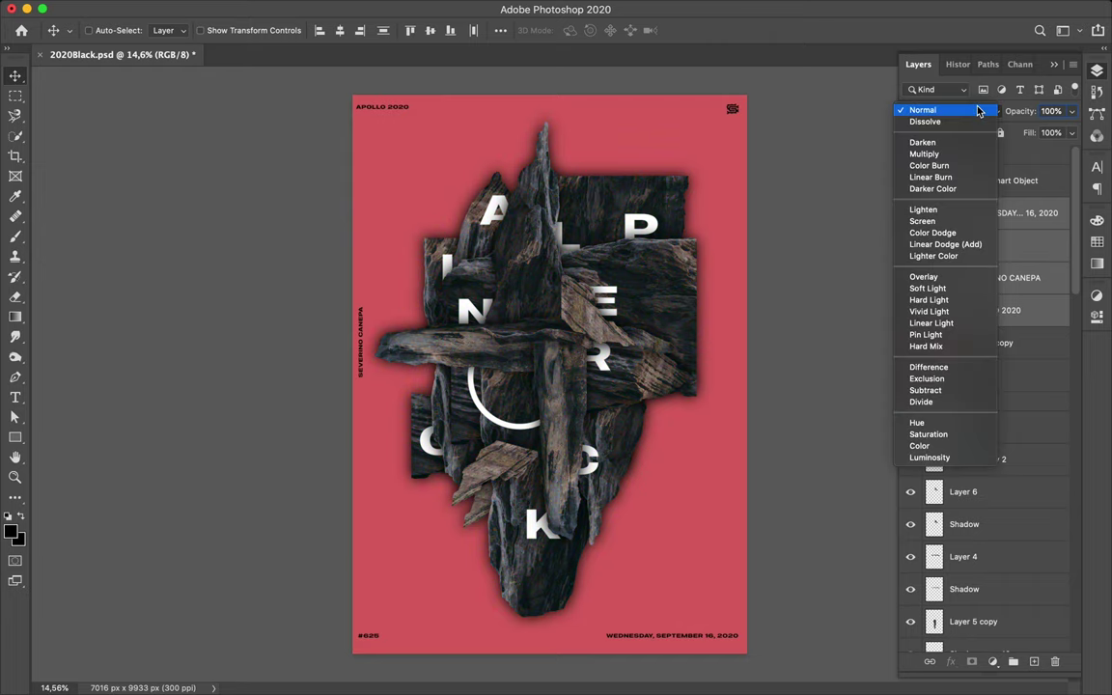
{"action": "left_click", "coordinate": [1004, 335]}
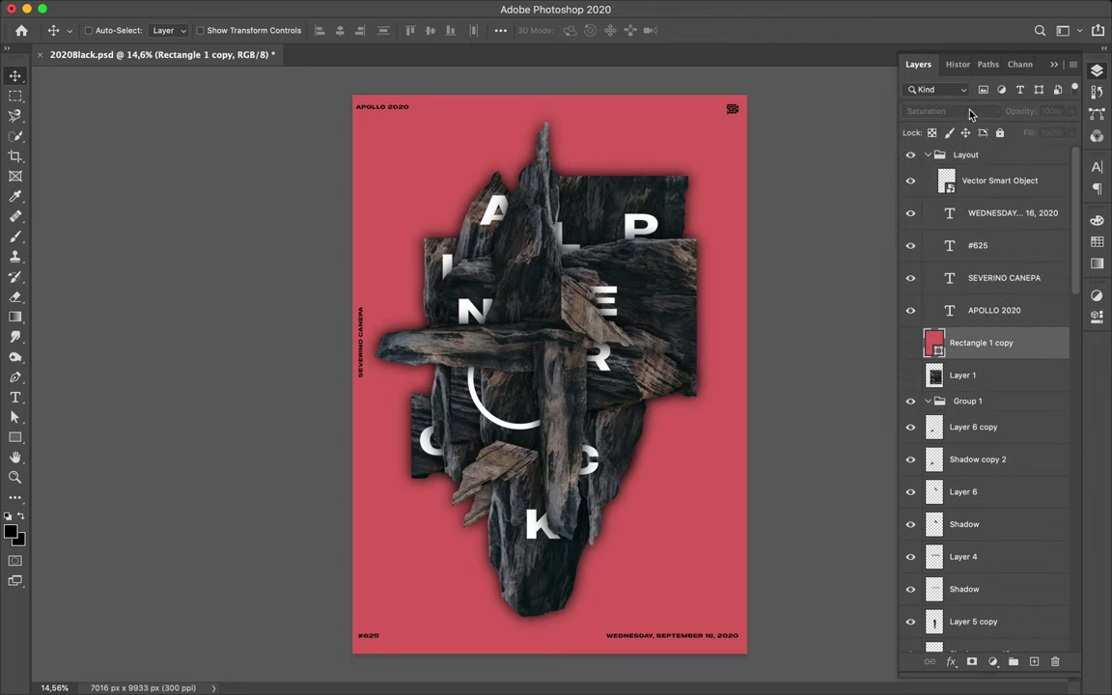
Step: Select the Vector Smart Object and all layers in the Layout group
{"action": "left_click", "coordinate": [985, 181]}
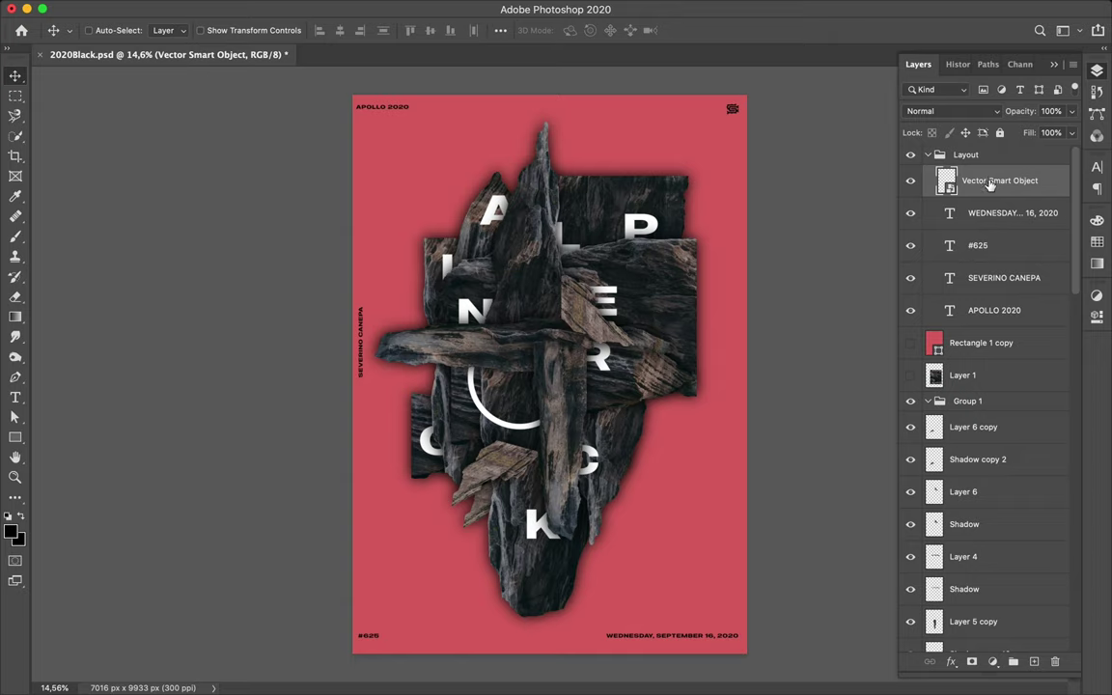
{"action": "left_click", "coordinate": [983, 309], "text": "shift"}
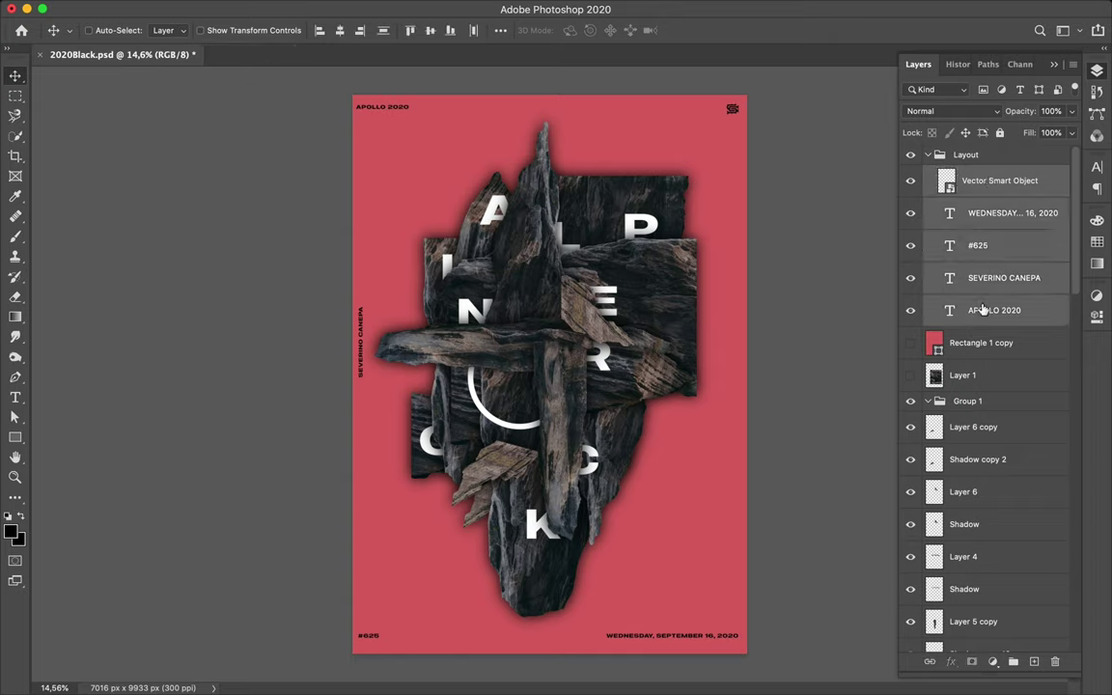
{"action": "left_click", "coordinate": [1096, 168]}
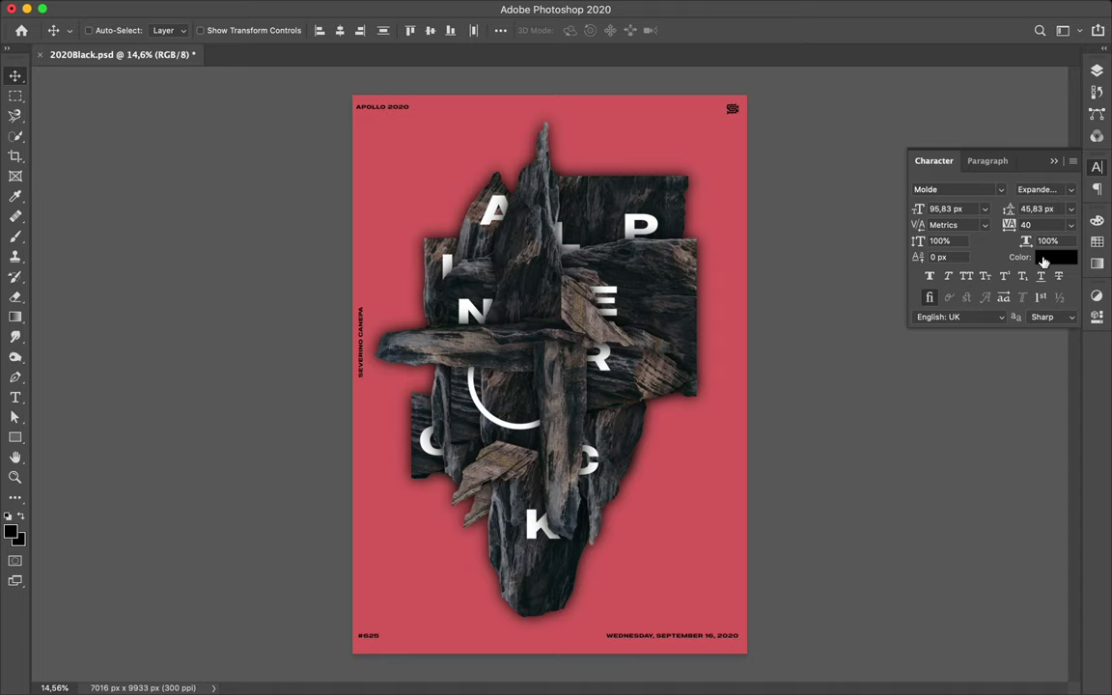
Step: Colour the selected text white (#ffffff) and select the Rectangle 1 copy overlay layer
{"action": "left_click", "coordinate": [1055, 257]}
{"action": "left_click_drag", "start_coordinate": [688, 338], "coordinate": [664, 311]}
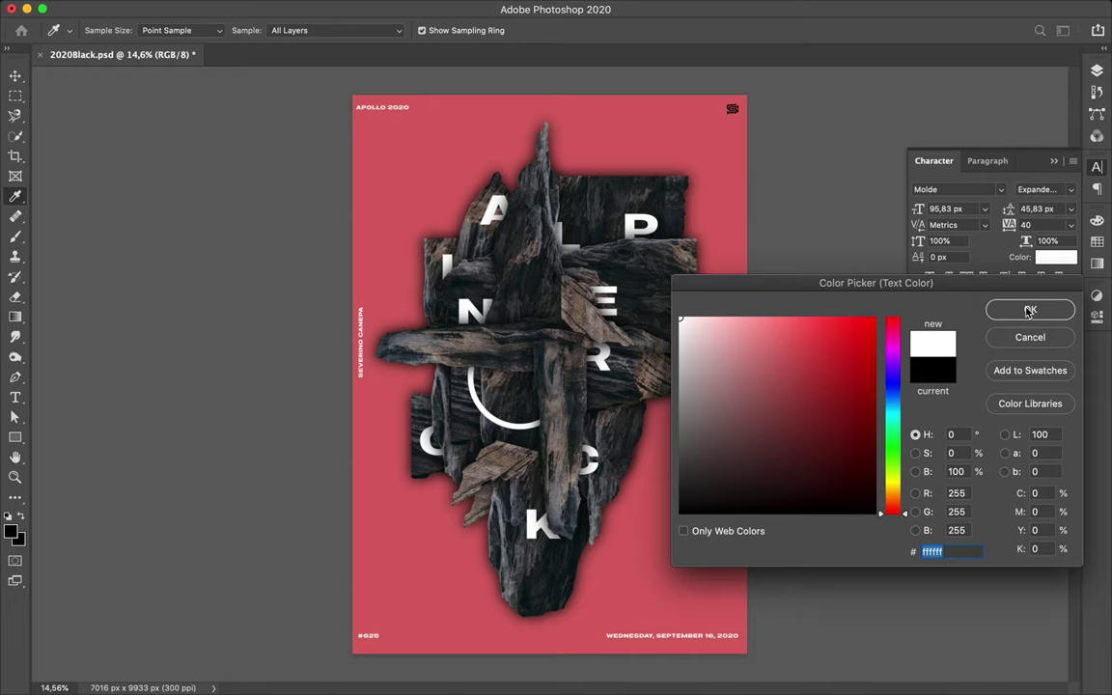
{"action": "left_click", "coordinate": [1029, 309]}
{"action": "left_click", "coordinate": [1096, 71]}
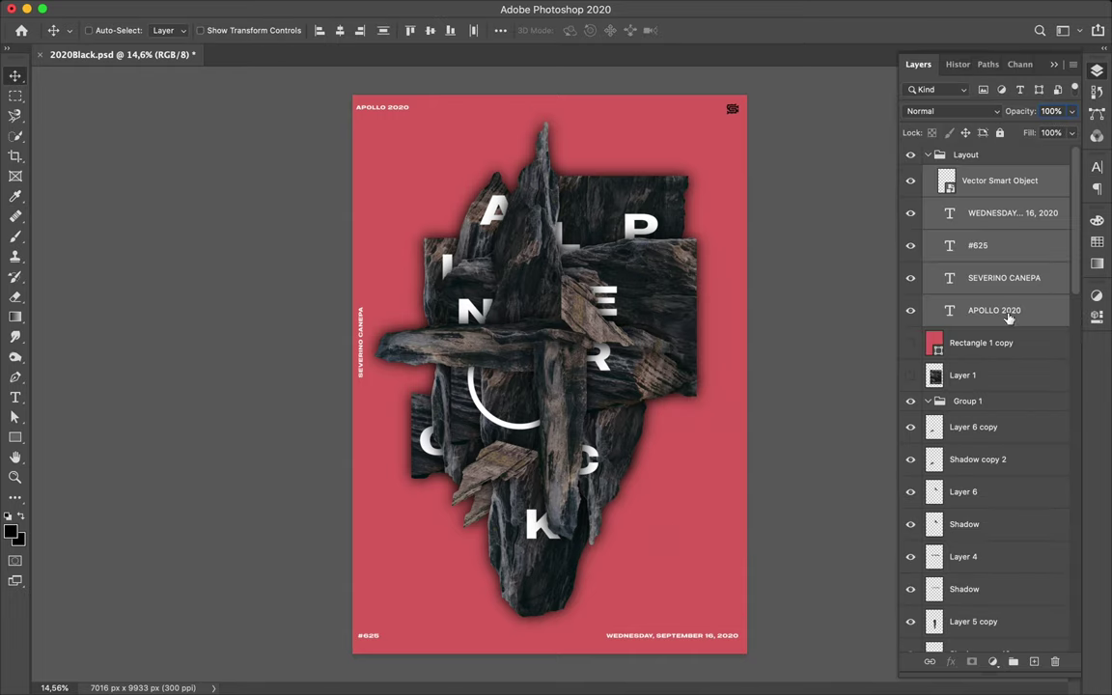
{"action": "left_click", "coordinate": [929, 345]}
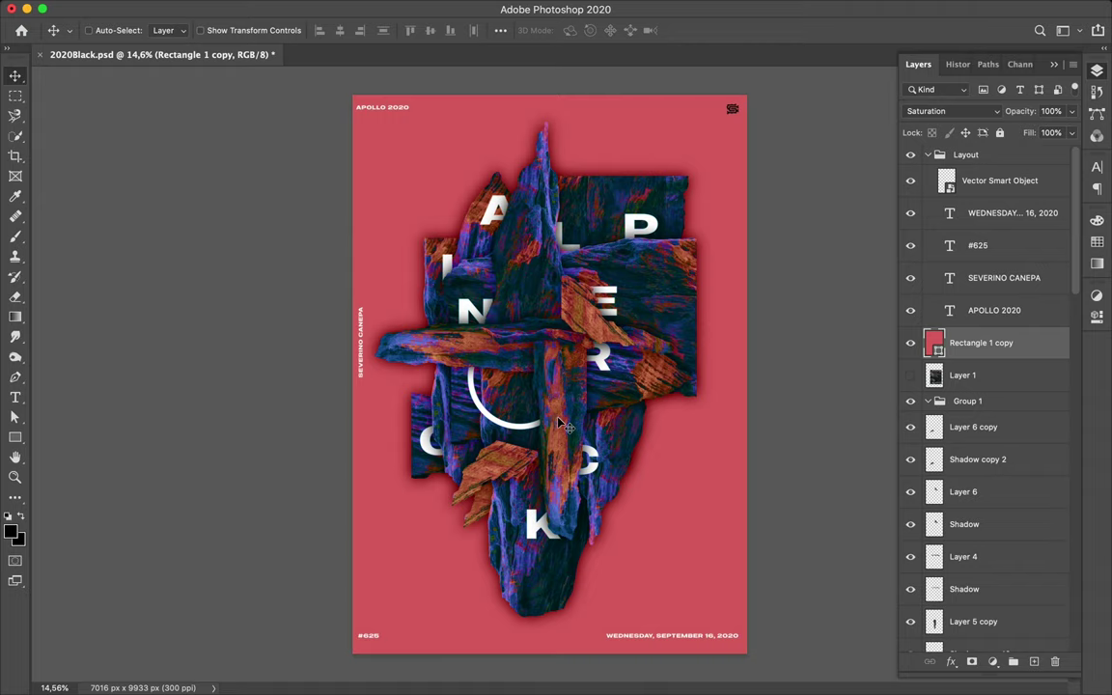
Step: Add empty Layer 9 above the Vector Smart Object, make white the foreground, and delete the Vector Smart Object
{"action": "left_click", "coordinate": [1026, 181]}
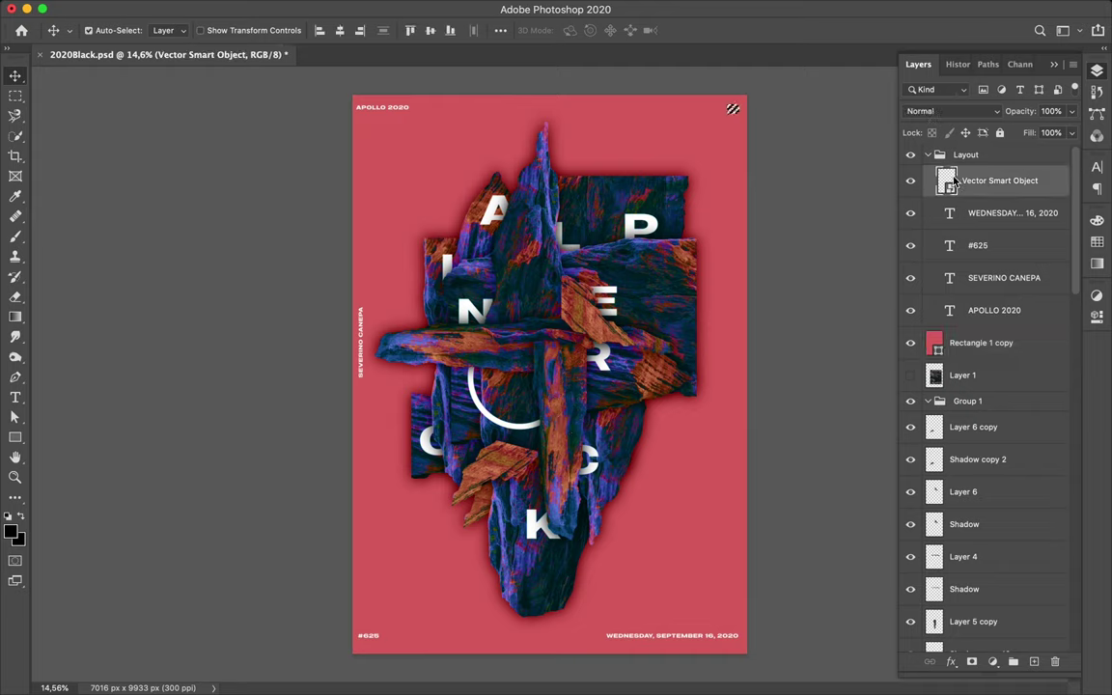
{"action": "key", "text": "b"}
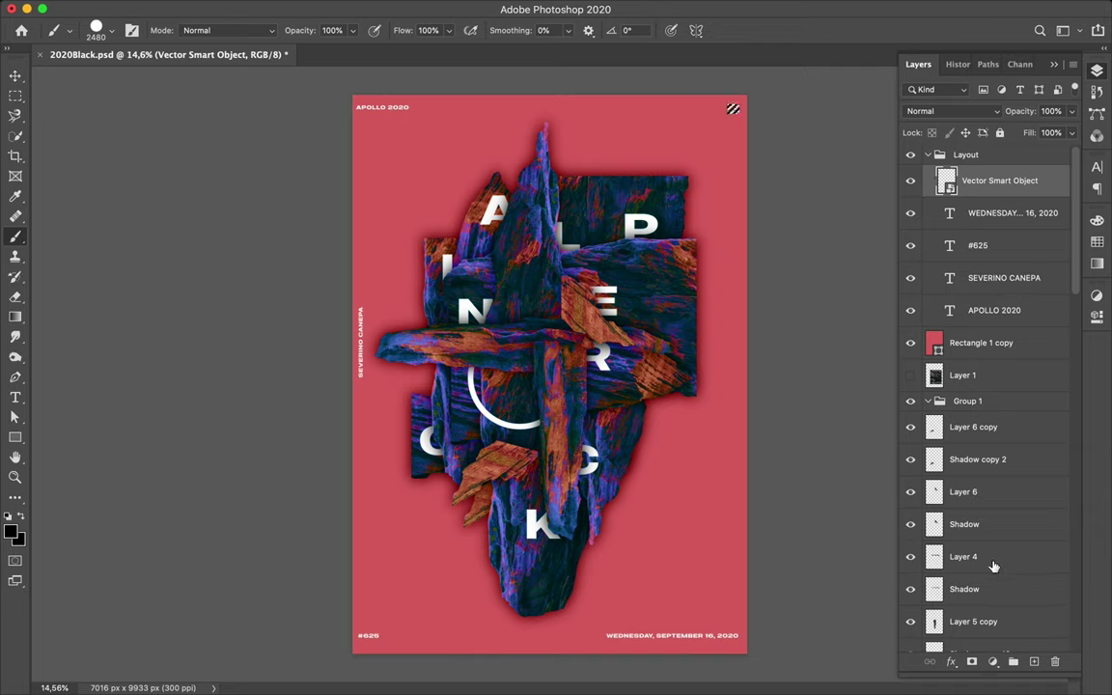
{"action": "left_click", "coordinate": [1033, 662]}
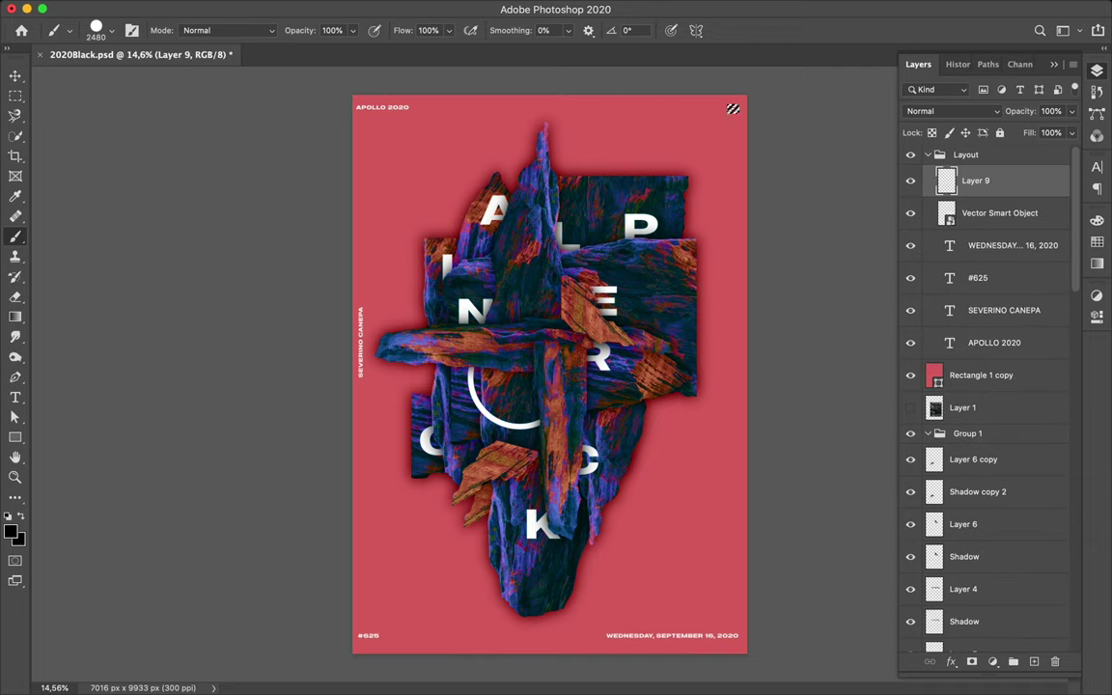
{"action": "left_click", "coordinate": [20, 518]}
{"action": "left_click", "coordinate": [1032, 221]}
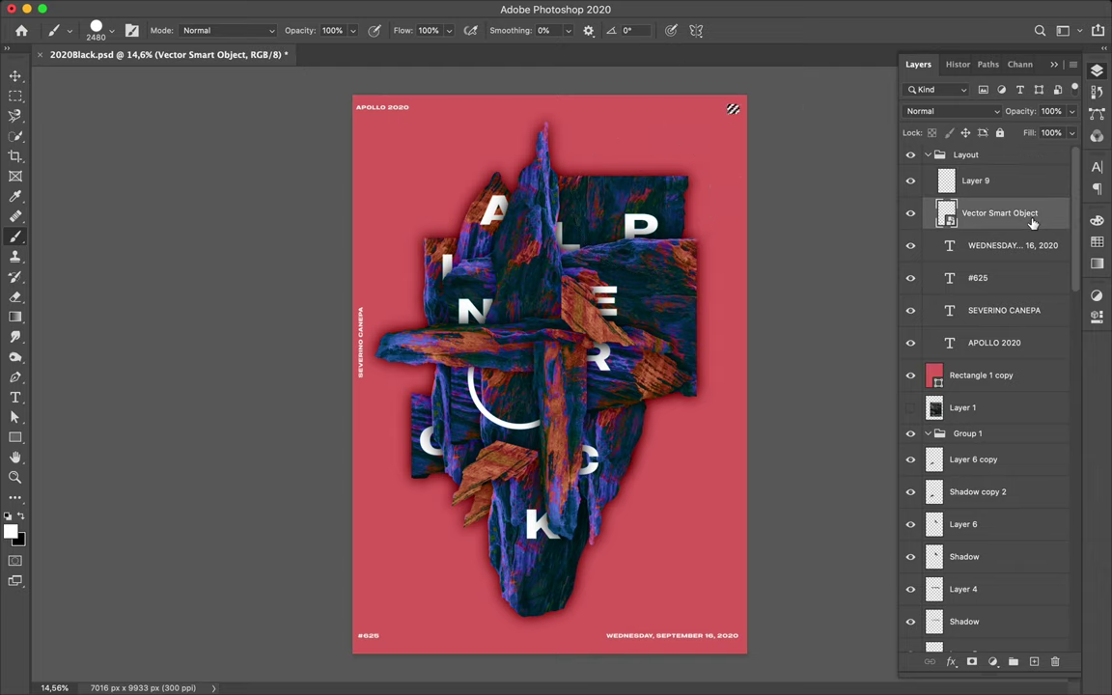
{"action": "key", "text": "m"}
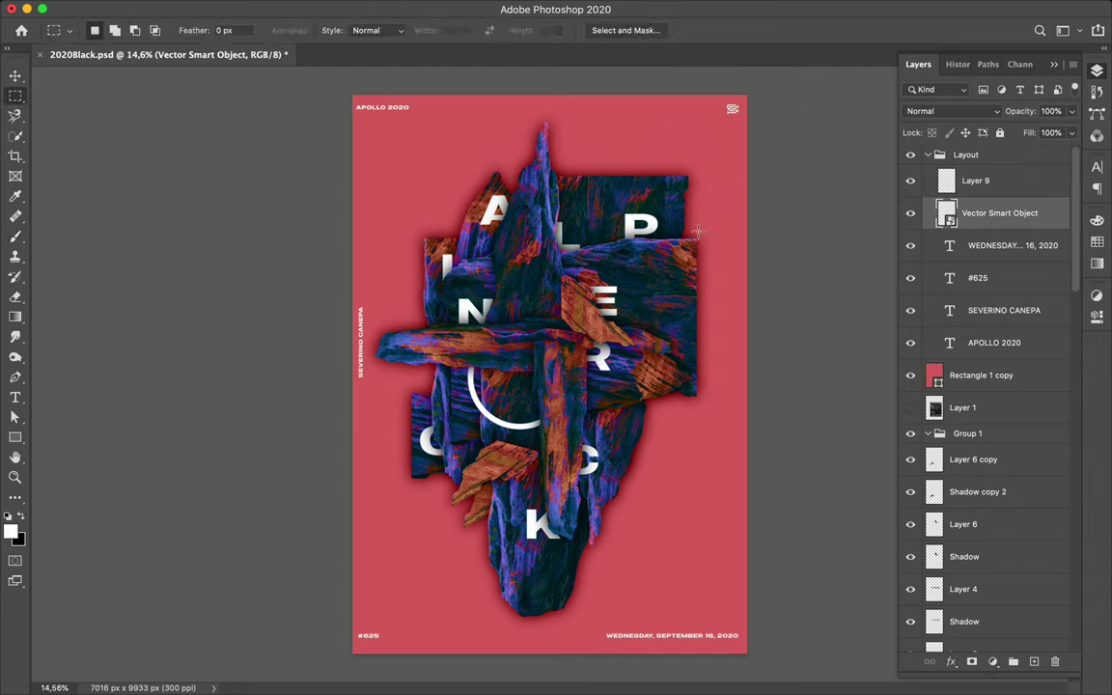
{"action": "key", "text": "Delete"}
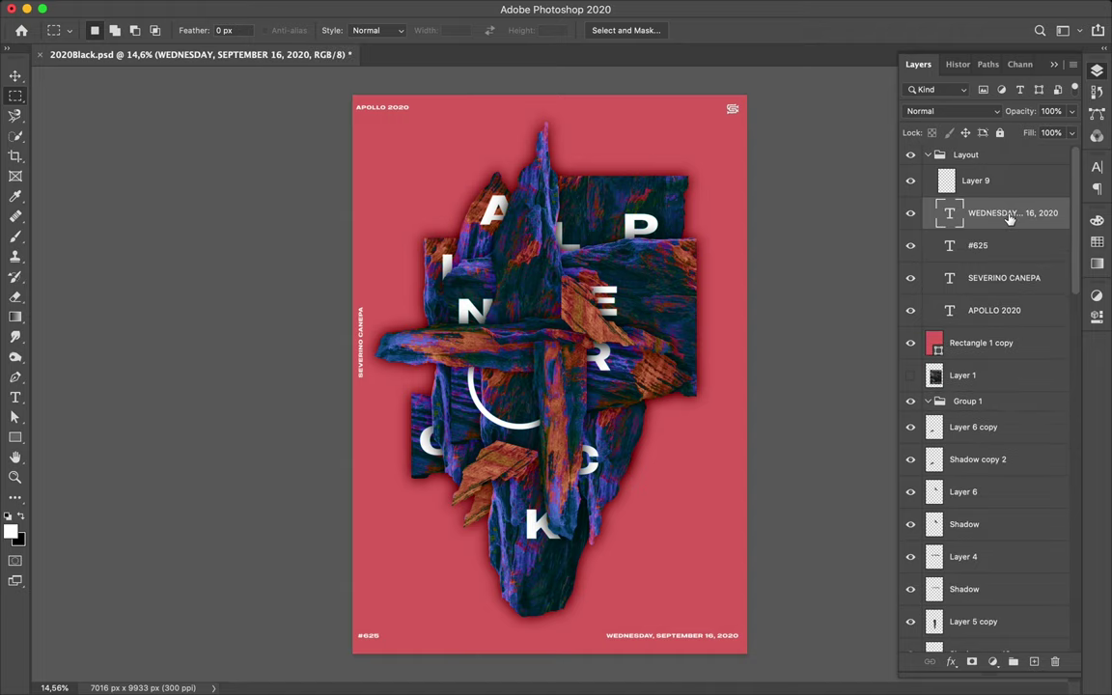
Step: Collapse the Layout group and hide the Rectangle 1 copy saturation overlay
{"action": "left_click", "coordinate": [937, 156]}
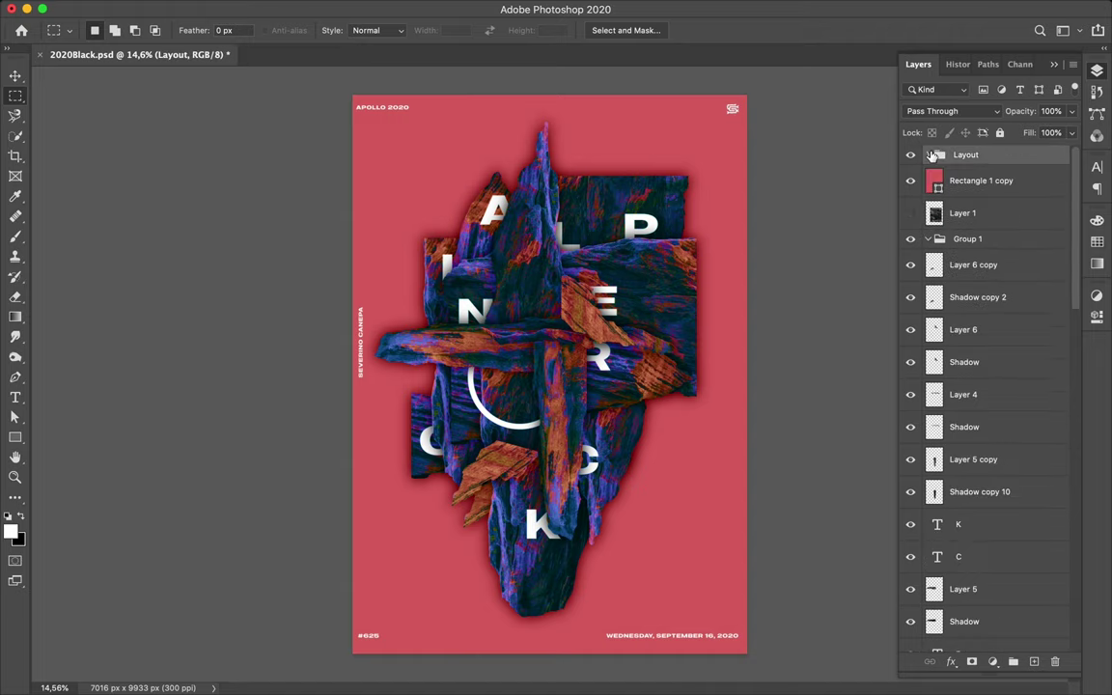
{"action": "scroll", "coordinate": [541, 271], "scroll_direction": "up", "scroll_amount": 3}
{"action": "key", "text": "v"}
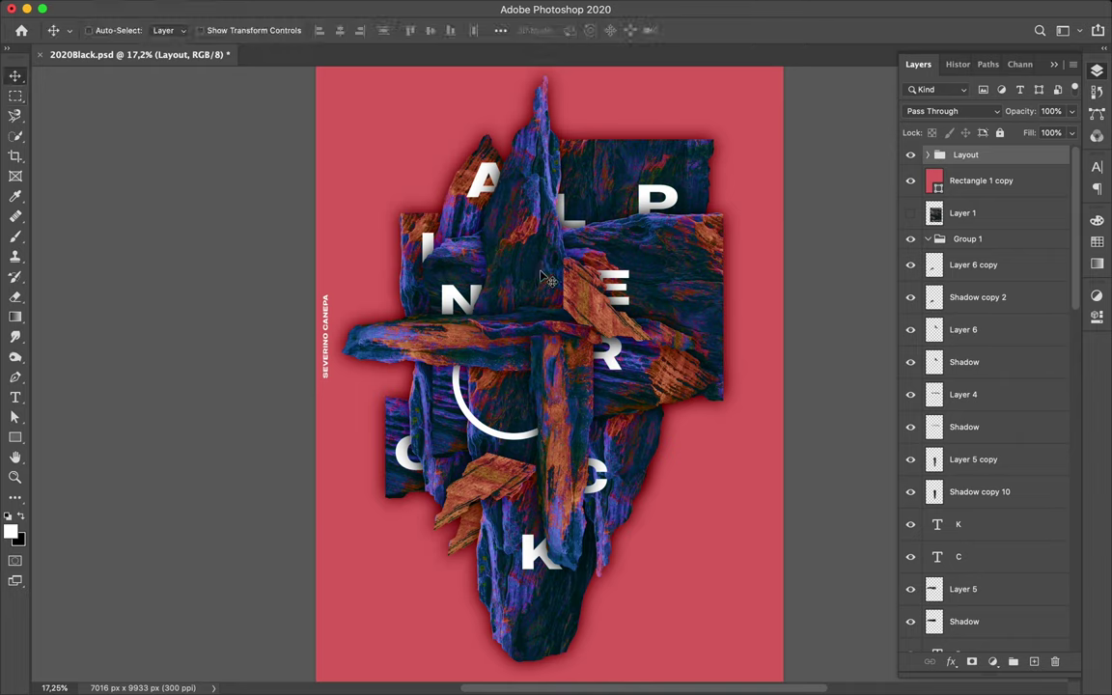
{"action": "left_click", "coordinate": [512, 440]}
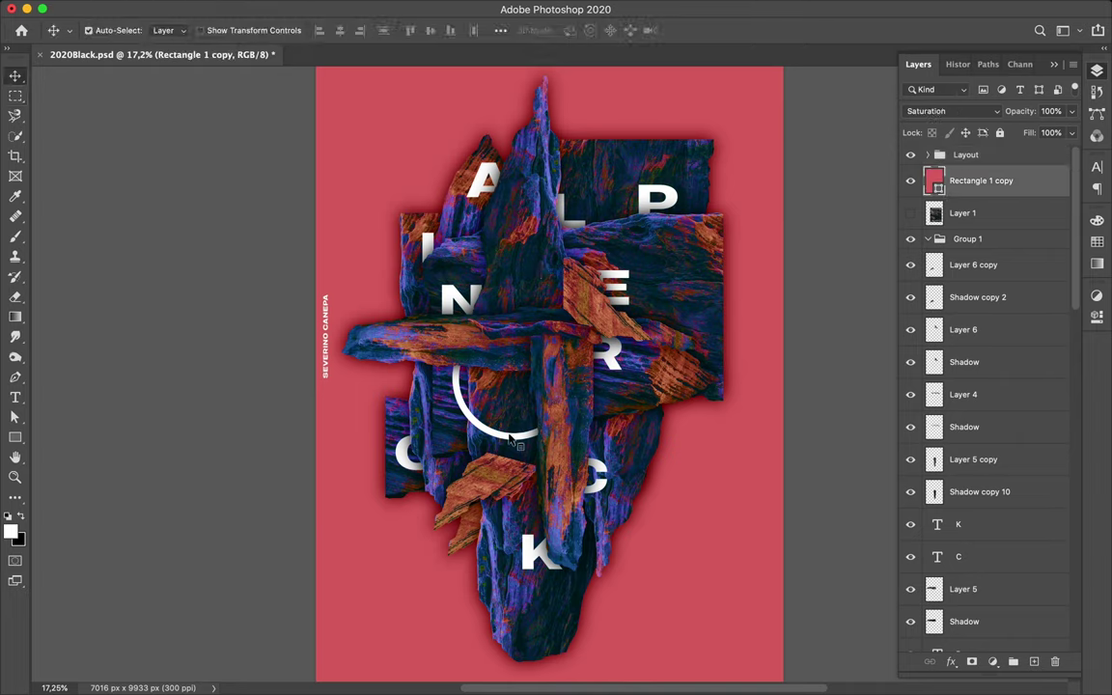
{"action": "left_click", "coordinate": [911, 181]}
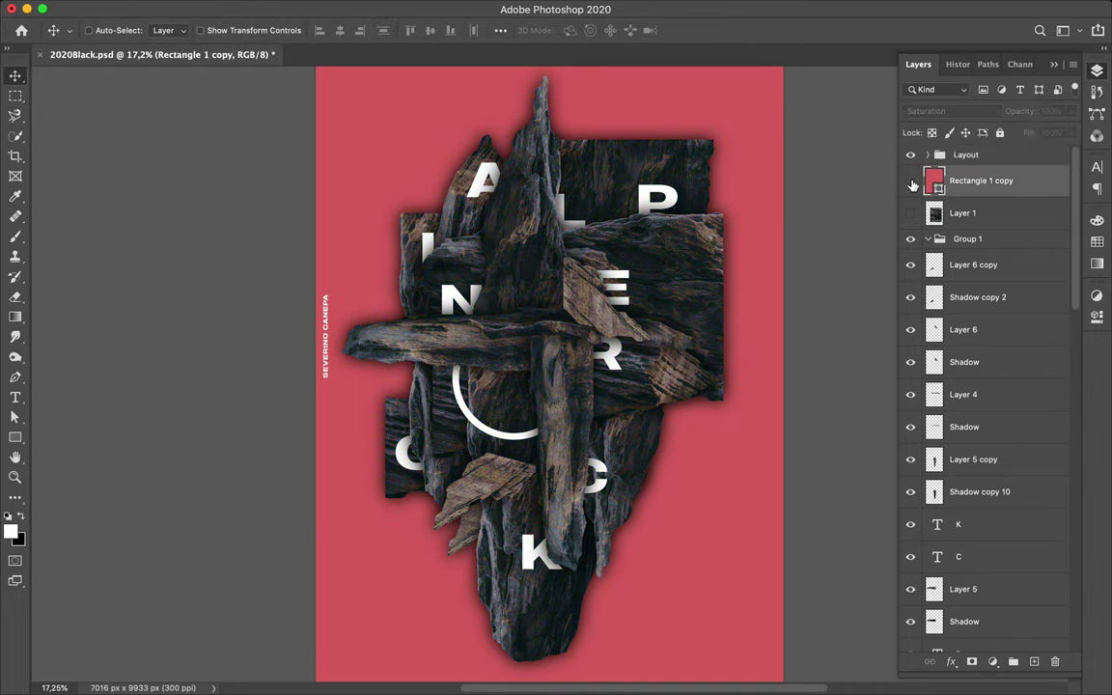
Step: Duplicate Ellipse 1 and enlarge the copy to about 179% over the upper-right rocks
{"action": "left_click", "coordinate": [518, 442]}
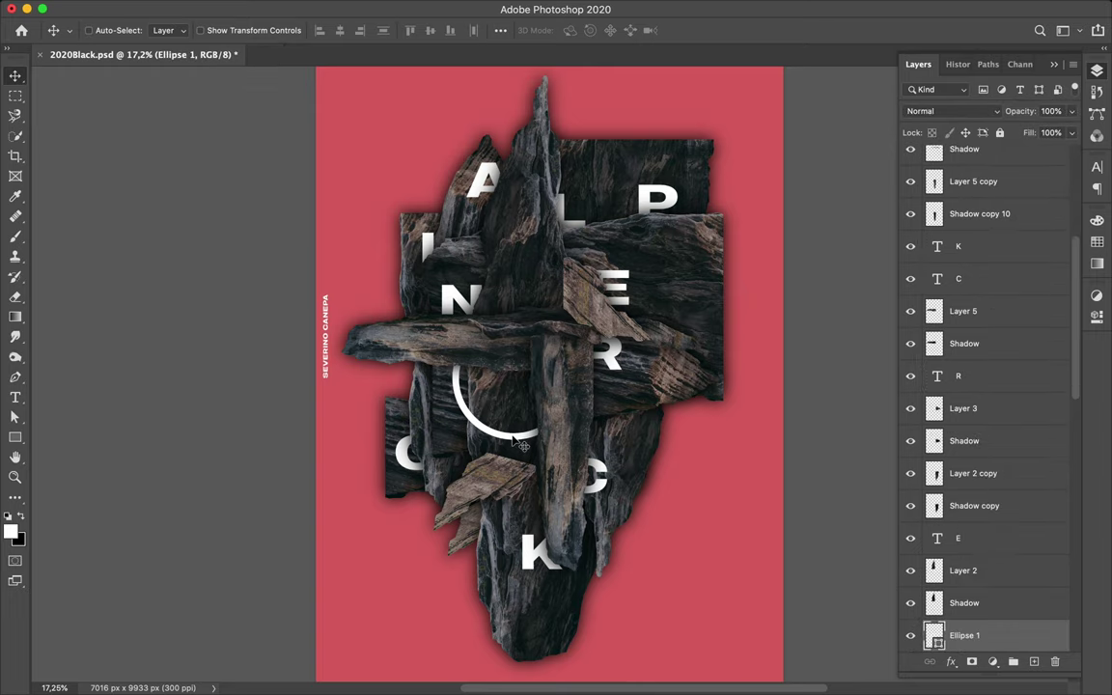
{"action": "mouse_move", "coordinate": [515, 434]}
{"action": "left_mouse_down"}
{"action": "mouse_move", "coordinate": [645, 333]}
{"action": "mouse_move", "coordinate": [608, 346]}
{"action": "left_mouse_up"}
{"action": "key", "text": "ctrl+t"}
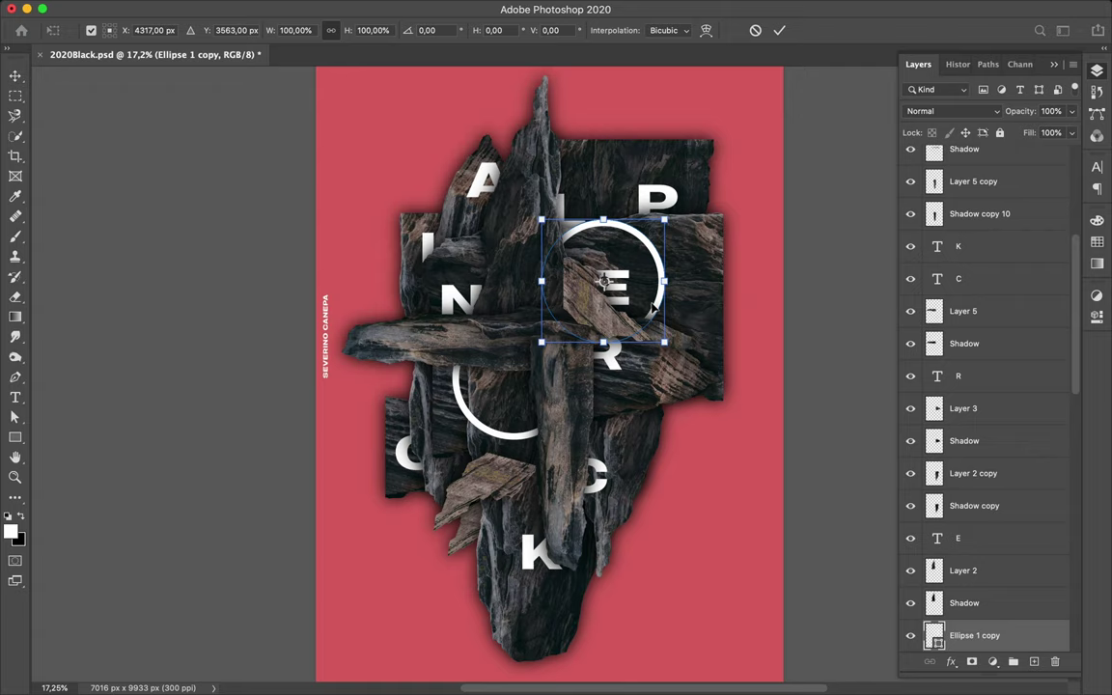
{"action": "left_click_drag", "start_coordinate": [541, 343], "coordinate": [445, 440]}
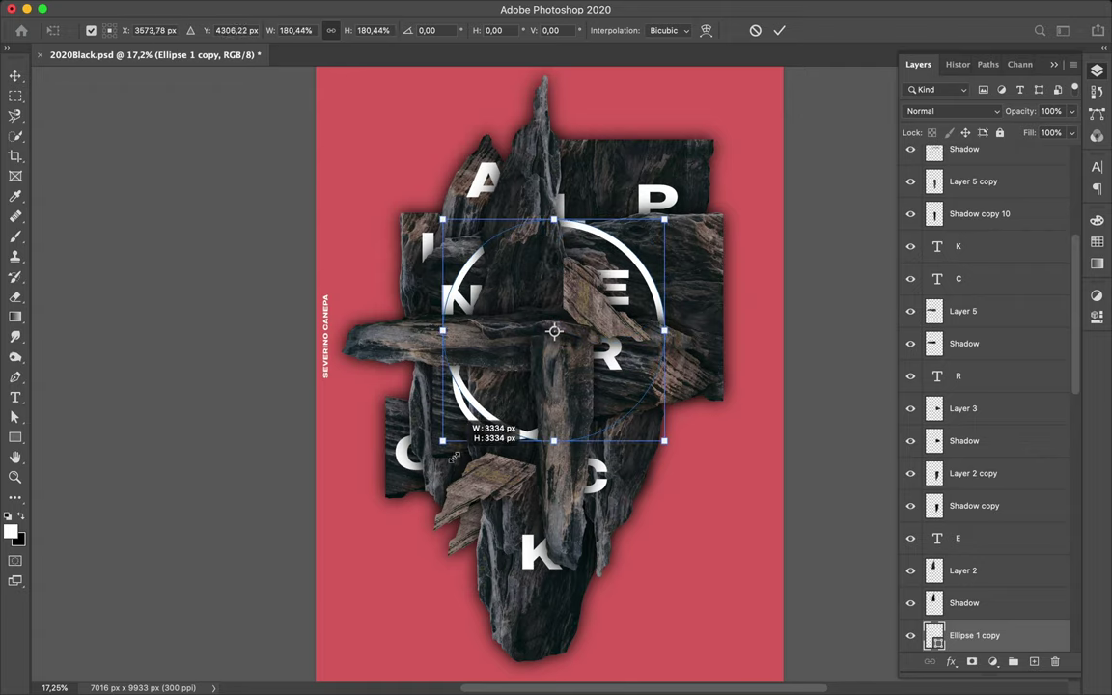
{"action": "left_click_drag", "start_coordinate": [489, 413], "coordinate": [543, 349]}
{"action": "key", "text": "Return"}
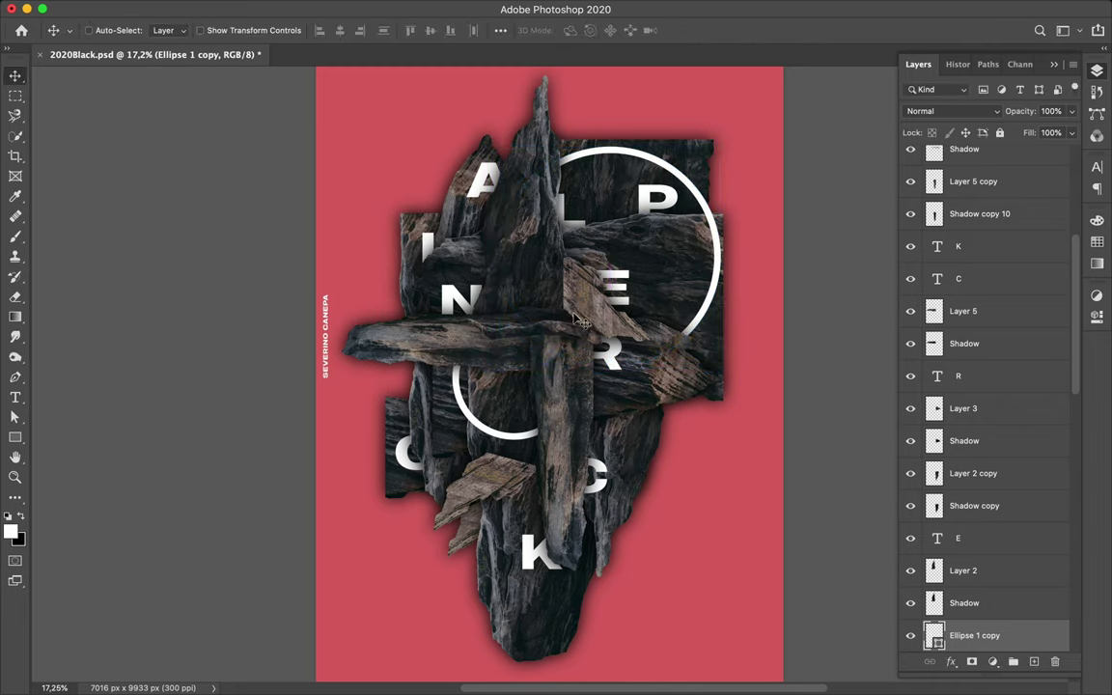
Step: Thin the Ellipse 1 copy's stroke width to 39 px
{"action": "key", "text": "a"}
{"action": "left_click", "coordinate": [326, 27]}
{"action": "key", "text": "shift+Down"}
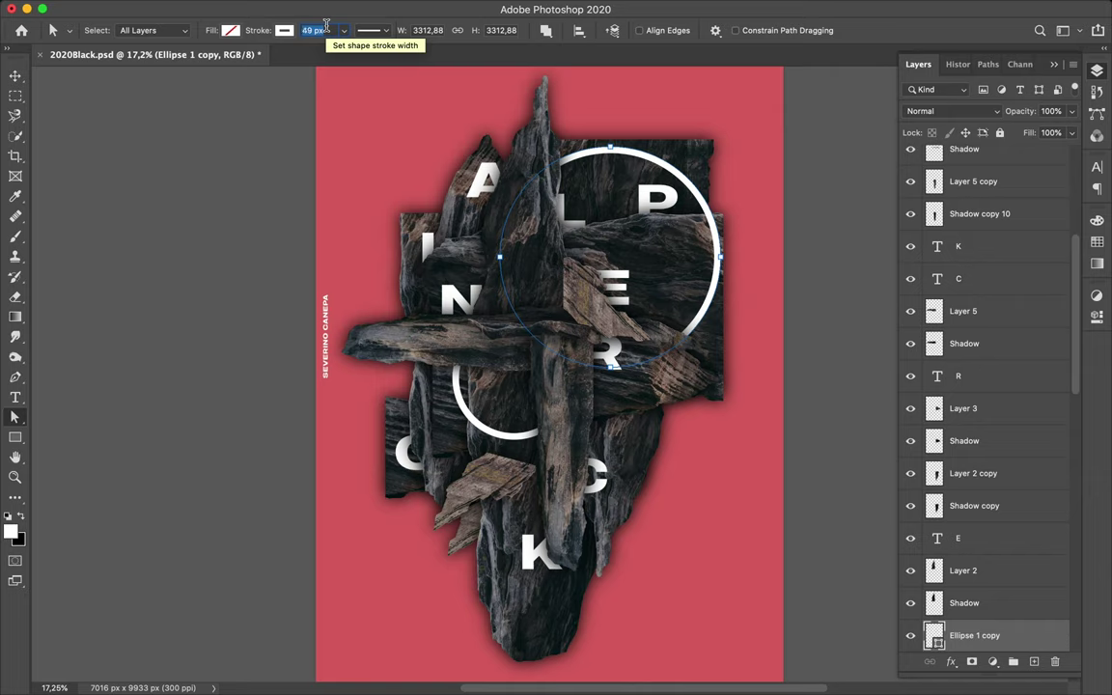
{"action": "key", "text": "Return"}
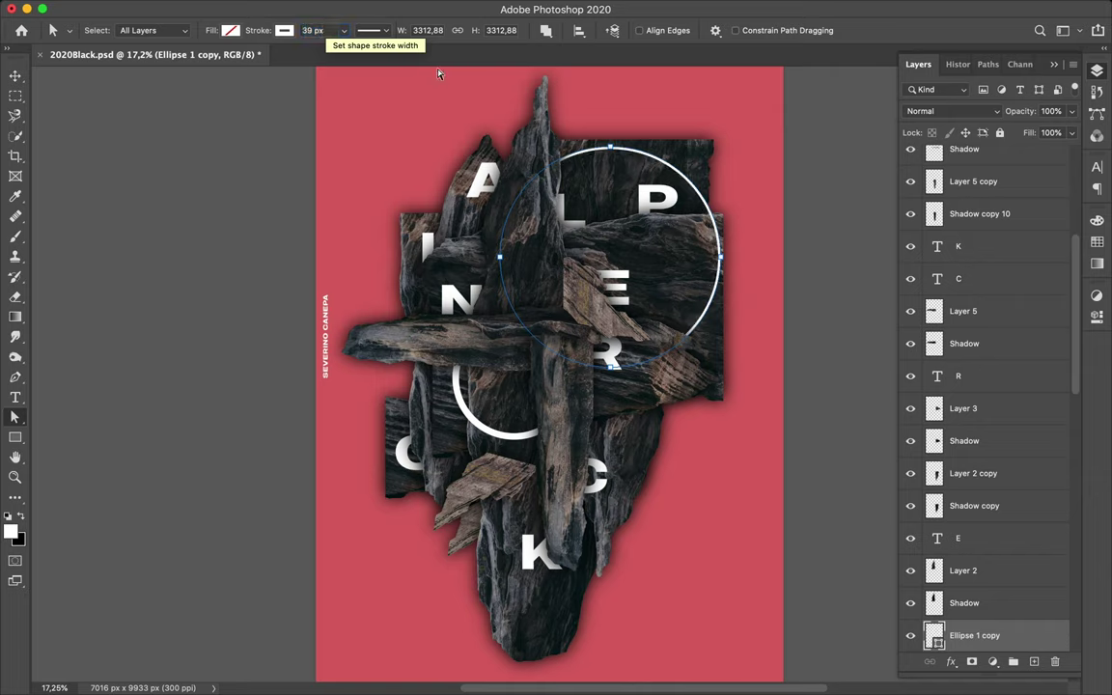
{"action": "left_click", "coordinate": [645, 222]}
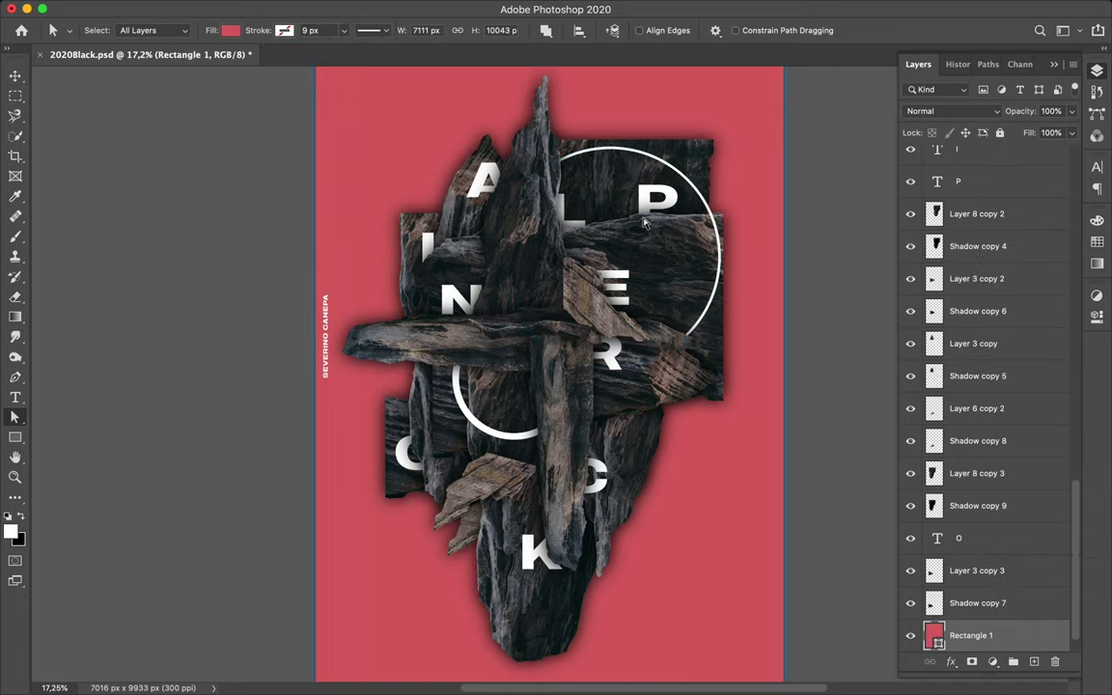
Step: Move the large Ellipse 1 copy ring left and down over the N and E letters
{"action": "left_click", "coordinate": [702, 222]}
{"action": "key", "text": "v"}
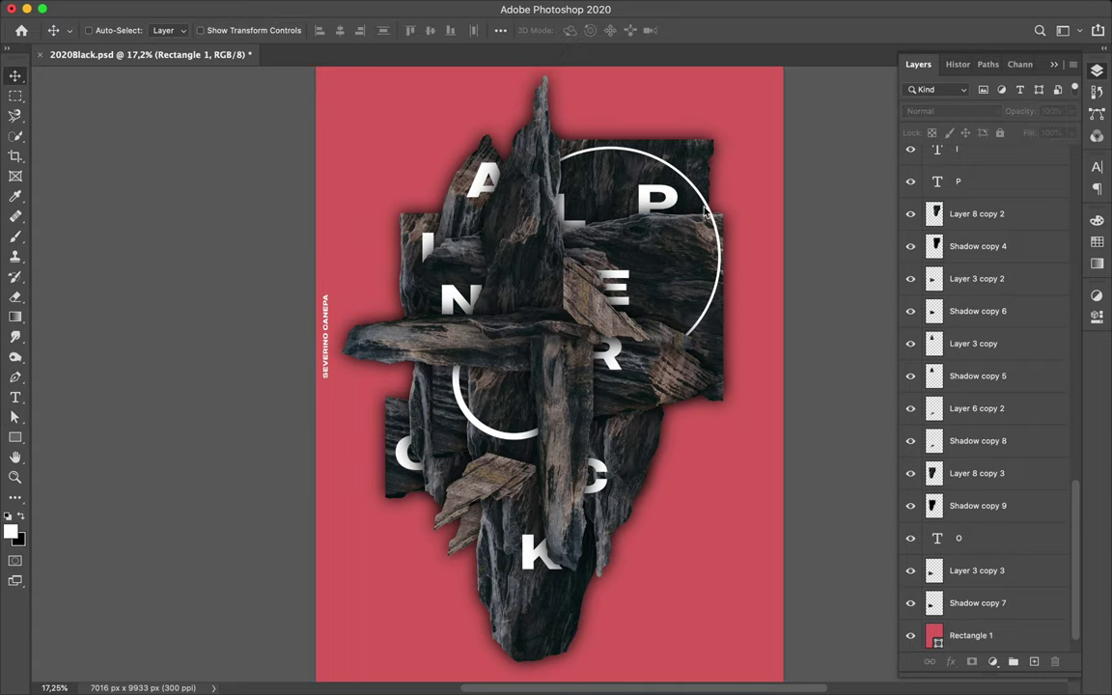
{"action": "left_click", "coordinate": [703, 224]}
{"action": "left_click", "coordinate": [693, 242]}
{"action": "left_click", "coordinate": [719, 252], "text": "ctrl"}
{"action": "mouse_move", "coordinate": [721, 253]}
{"action": "left_mouse_down"}
{"action": "mouse_move", "coordinate": [673, 285]}
{"action": "mouse_move", "coordinate": [658, 278]}
{"action": "left_mouse_up"}
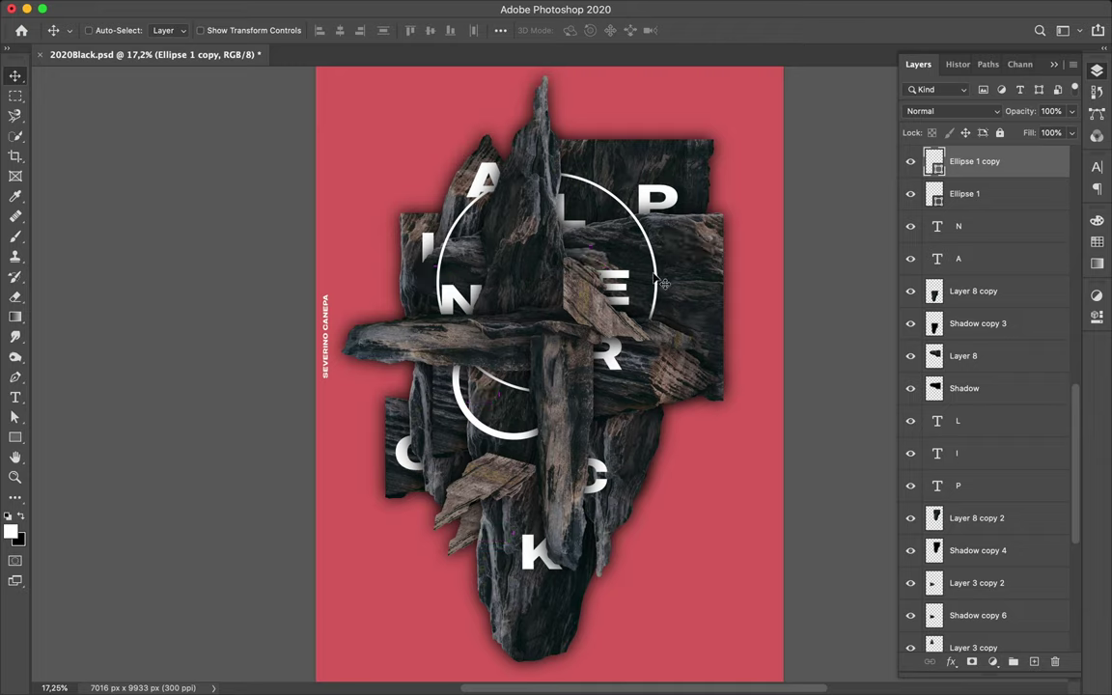
Step: Delete the ring's left anchor point to open it into an arc
{"action": "key", "text": "a"}
{"action": "left_click", "coordinate": [447, 297]}
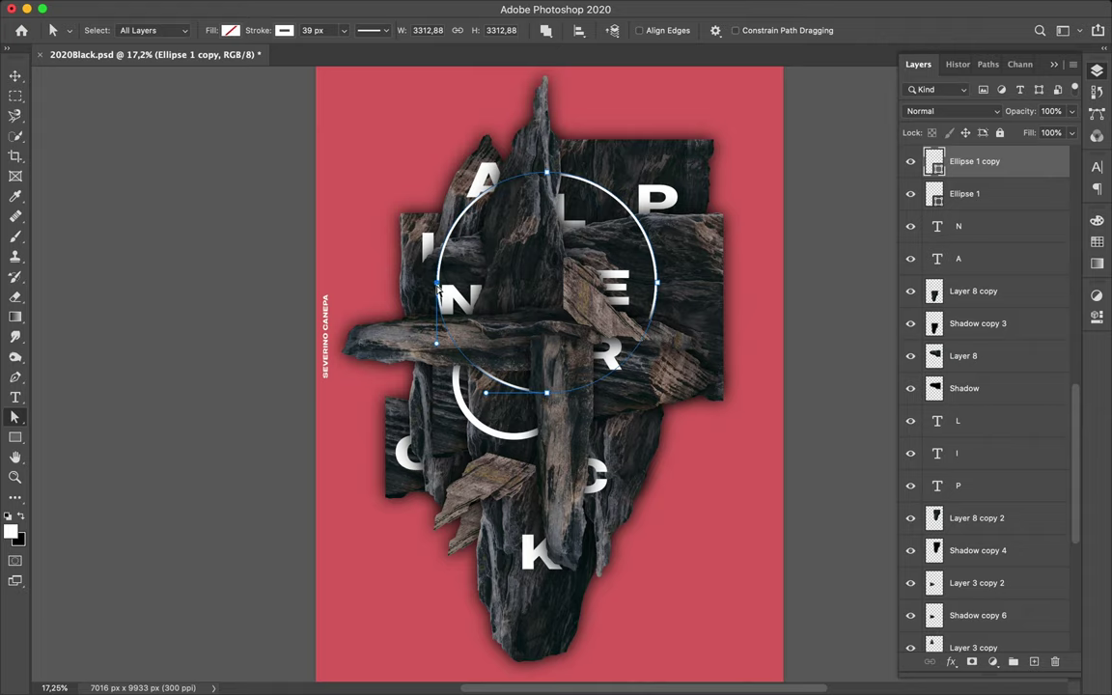
{"action": "left_click", "coordinate": [437, 286]}
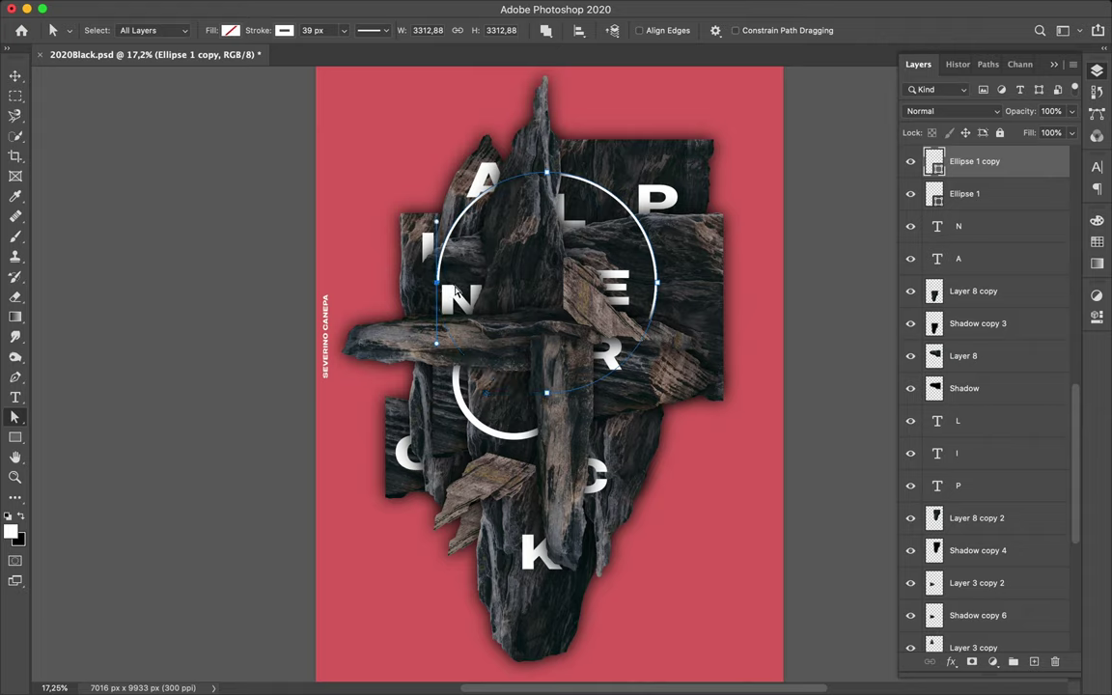
{"action": "key", "text": "Delete"}
{"action": "left_click", "coordinate": [752, 329]}
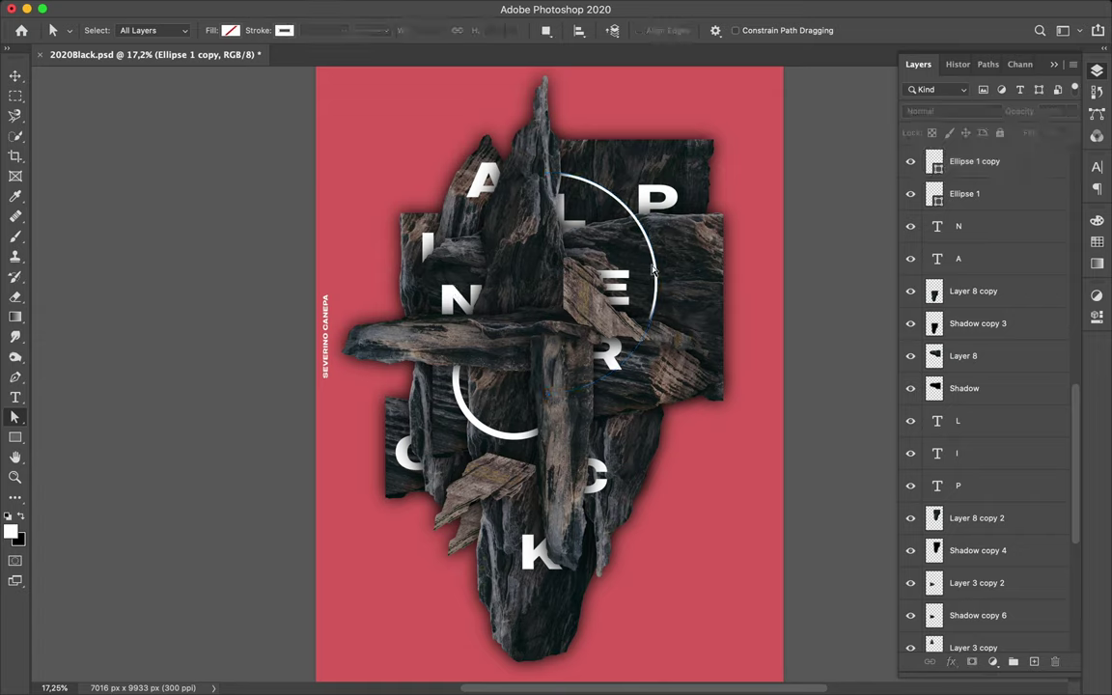
Step: Nudge the arc slightly up and left so it curves right of the E
{"action": "key", "text": "v"}
{"action": "left_click", "coordinate": [589, 237]}
{"action": "left_click", "coordinate": [658, 244]}
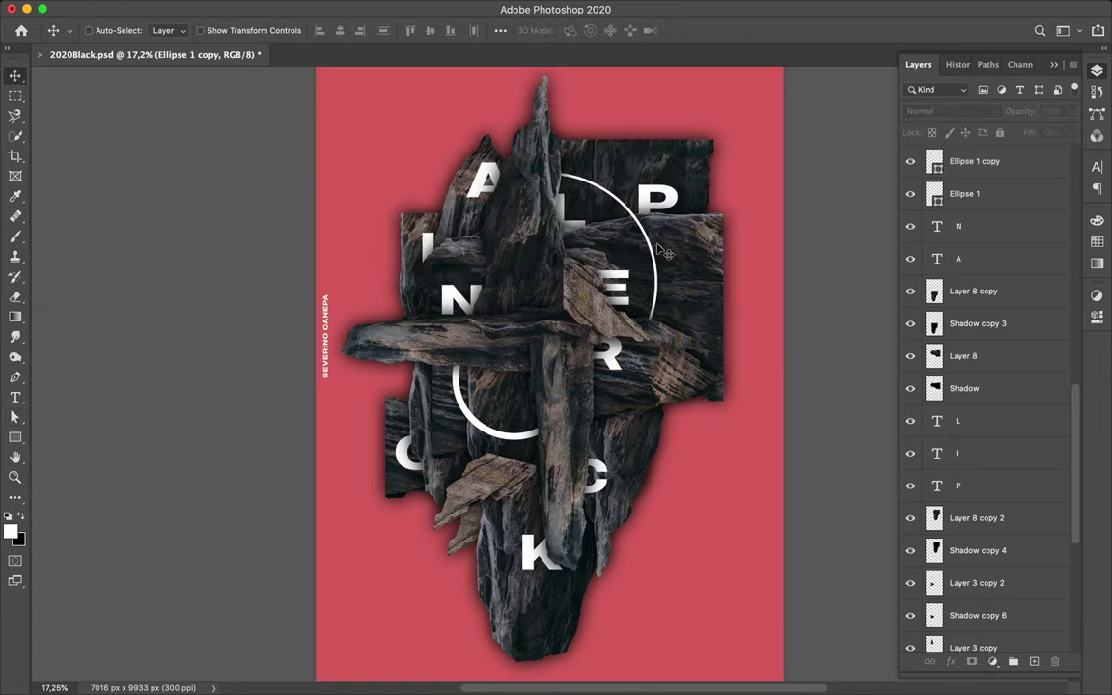
{"action": "left_click", "coordinate": [657, 253], "text": "ctrl"}
{"action": "left_click_drag", "start_coordinate": [655, 269], "coordinate": [653, 263]}
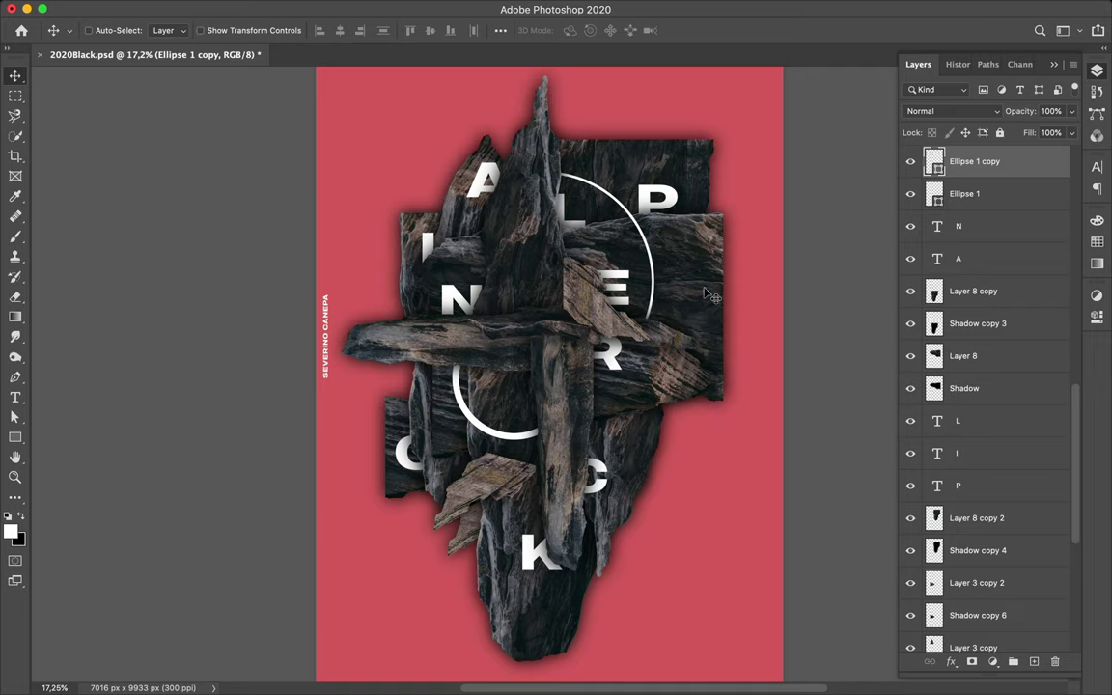
Step: Draw a small 34 × 34 px white circle, Ellipse 2, in Group 1 above the rocks
{"action": "scroll", "coordinate": [1052, 213], "scroll_direction": "up", "scroll_amount": 5}
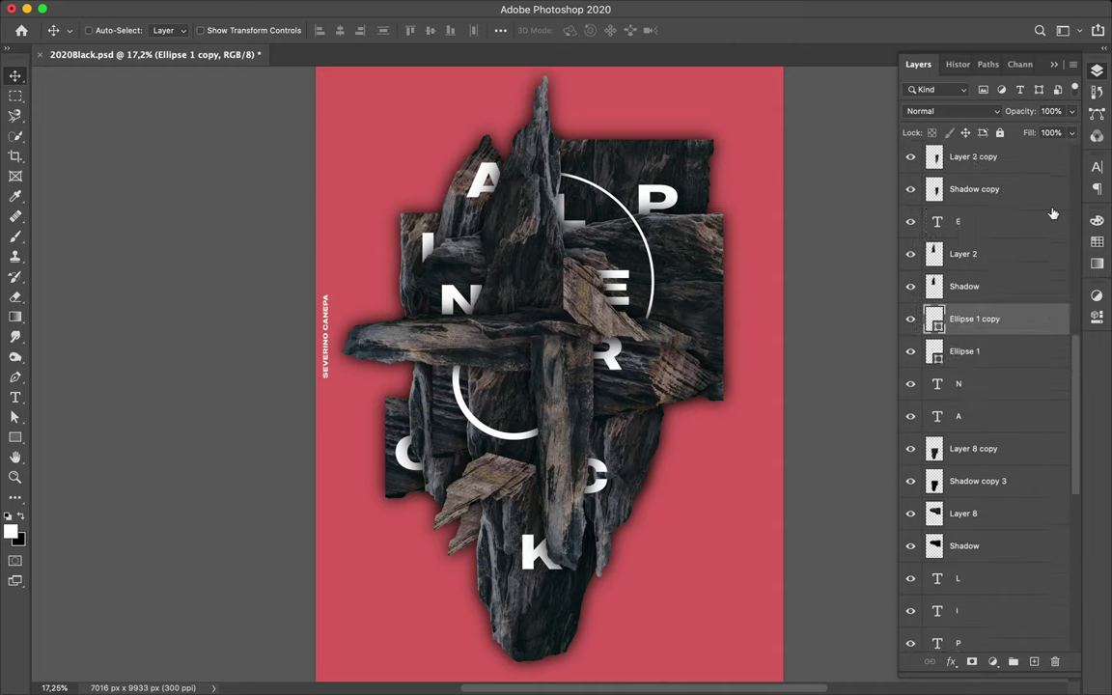
{"action": "scroll", "coordinate": [1052, 214], "scroll_direction": "up", "scroll_amount": 10}
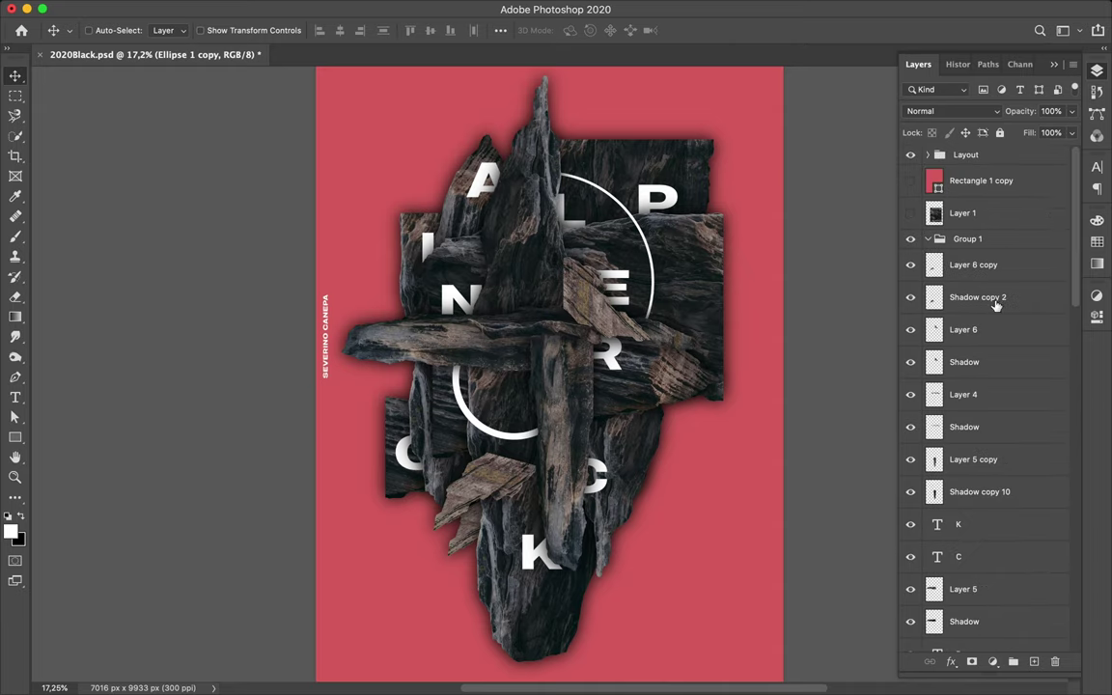
{"action": "left_click", "coordinate": [980, 241]}
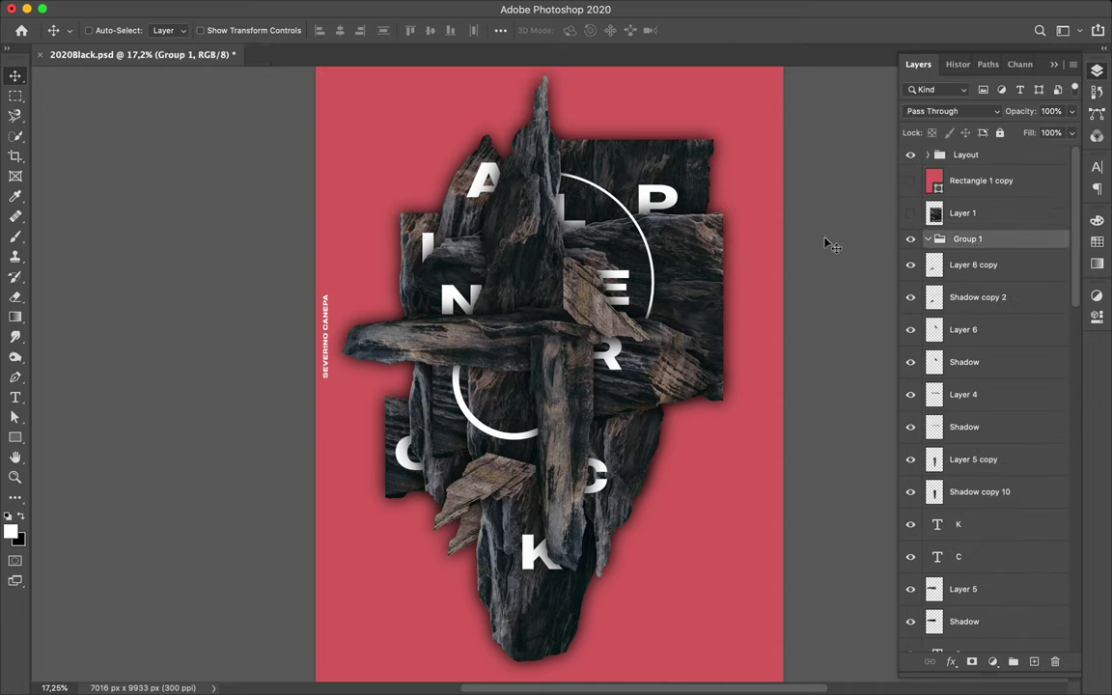
{"action": "key", "text": "u"}
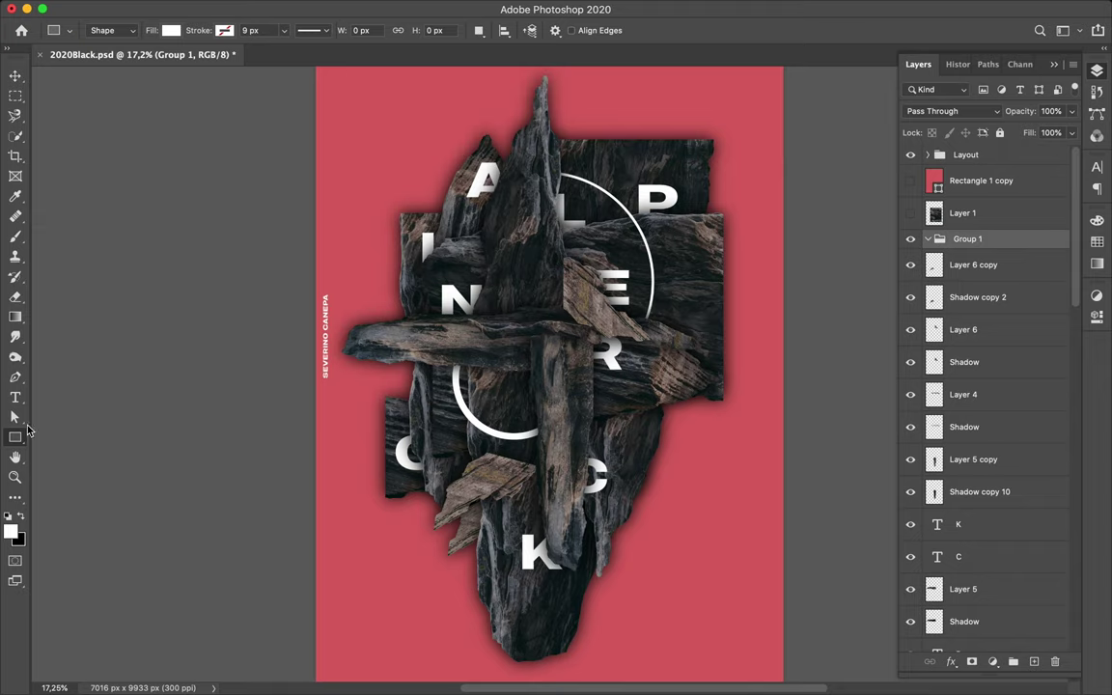
{"action": "right_click", "coordinate": [17, 441]}
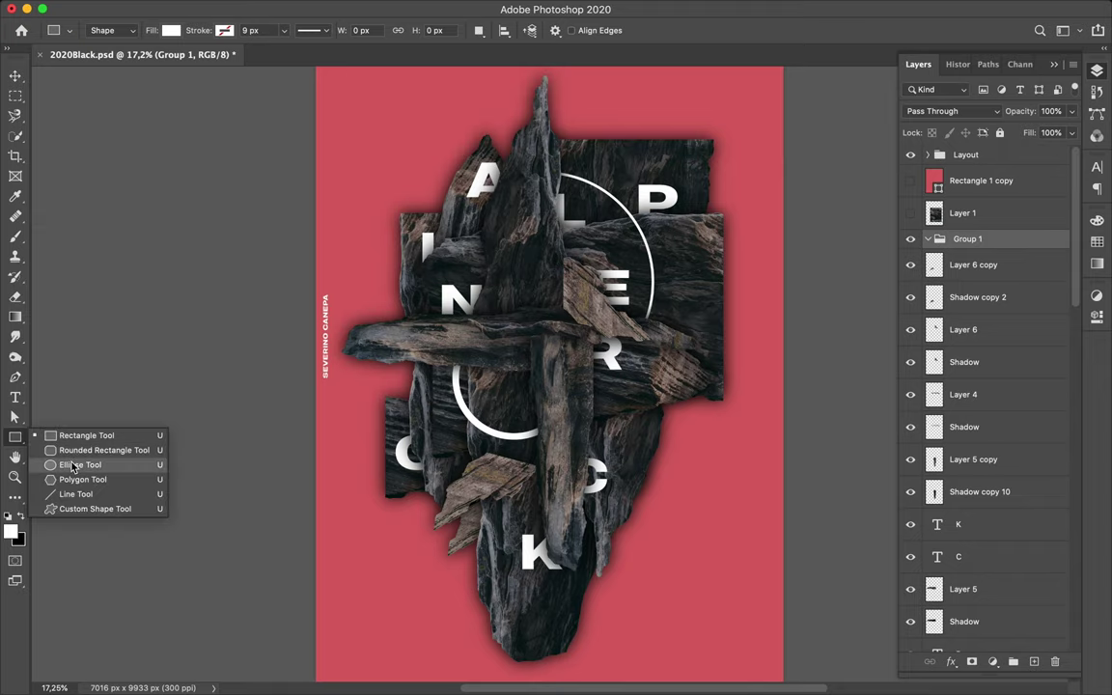
{"action": "left_click", "coordinate": [71, 461]}
{"action": "scroll", "coordinate": [458, 151], "scroll_direction": "up", "scroll_amount": 1}
{"action": "scroll", "coordinate": [457, 151], "scroll_direction": "up", "scroll_amount": 5}
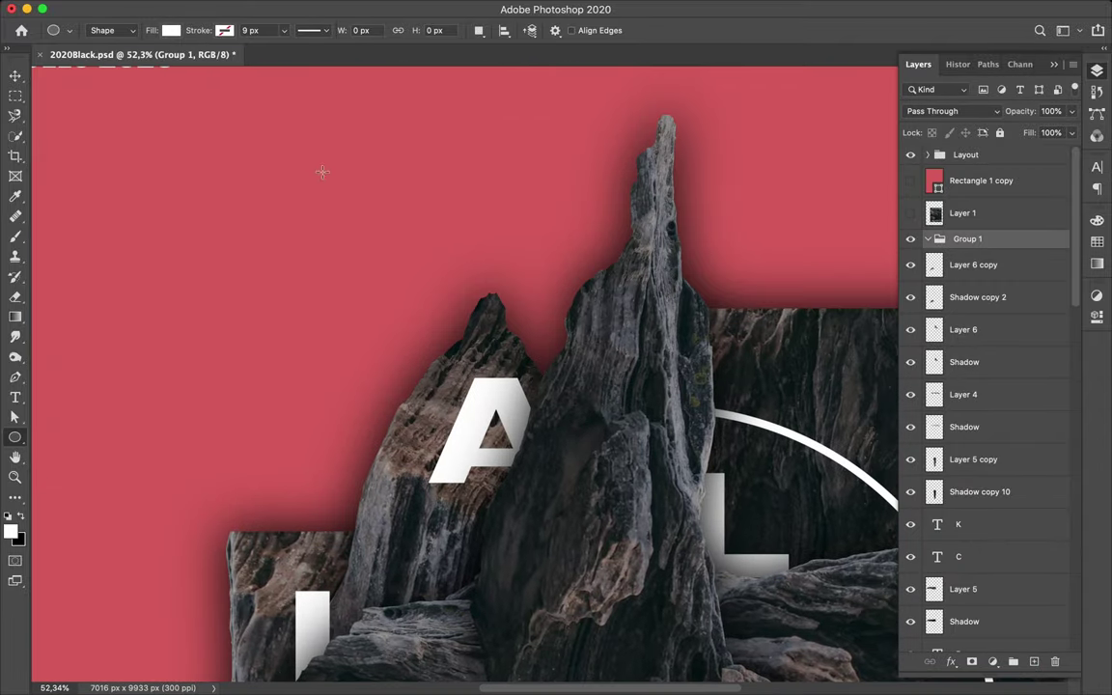
{"action": "left_click_drag", "start_coordinate": [258, 160], "coordinate": [290, 177]}
Step: Duplicate the dot repeatedly to the right to build a row of eight dots
{"action": "left_click", "coordinate": [1098, 73]}
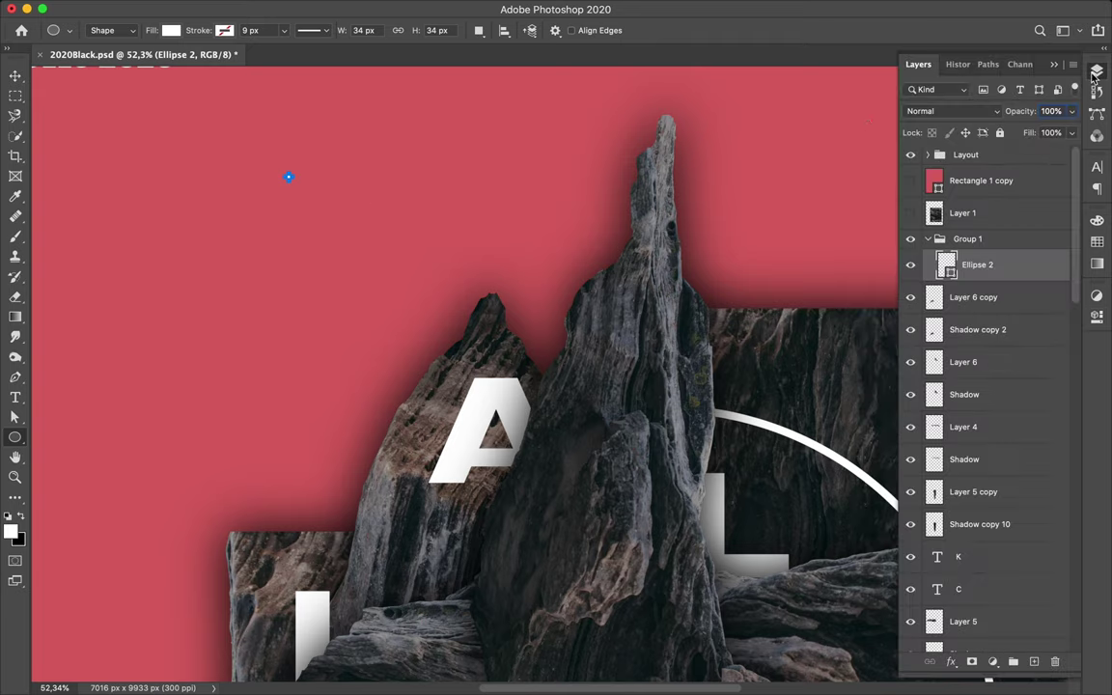
{"action": "key", "text": "v"}
{"action": "left_click_drag", "start_coordinate": [289, 182], "coordinate": [299, 184], "text": "alt"}
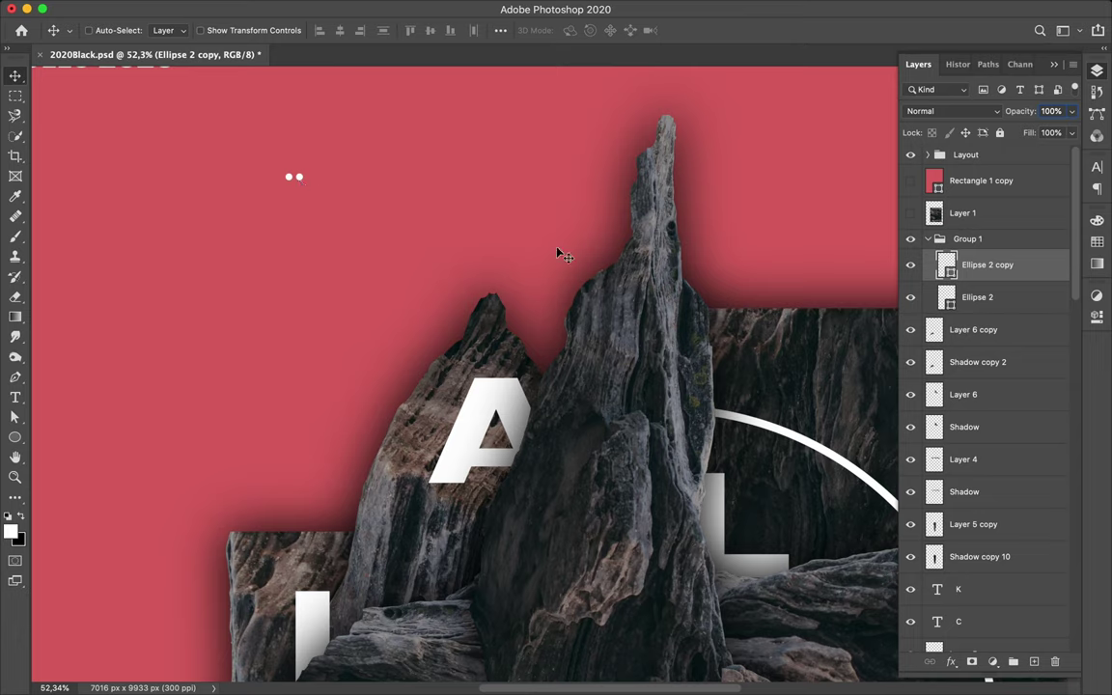
{"action": "left_click", "coordinate": [939, 288], "text": "shift"}
{"action": "left_click_drag", "start_coordinate": [304, 181], "coordinate": [325, 183], "text": "alt"}
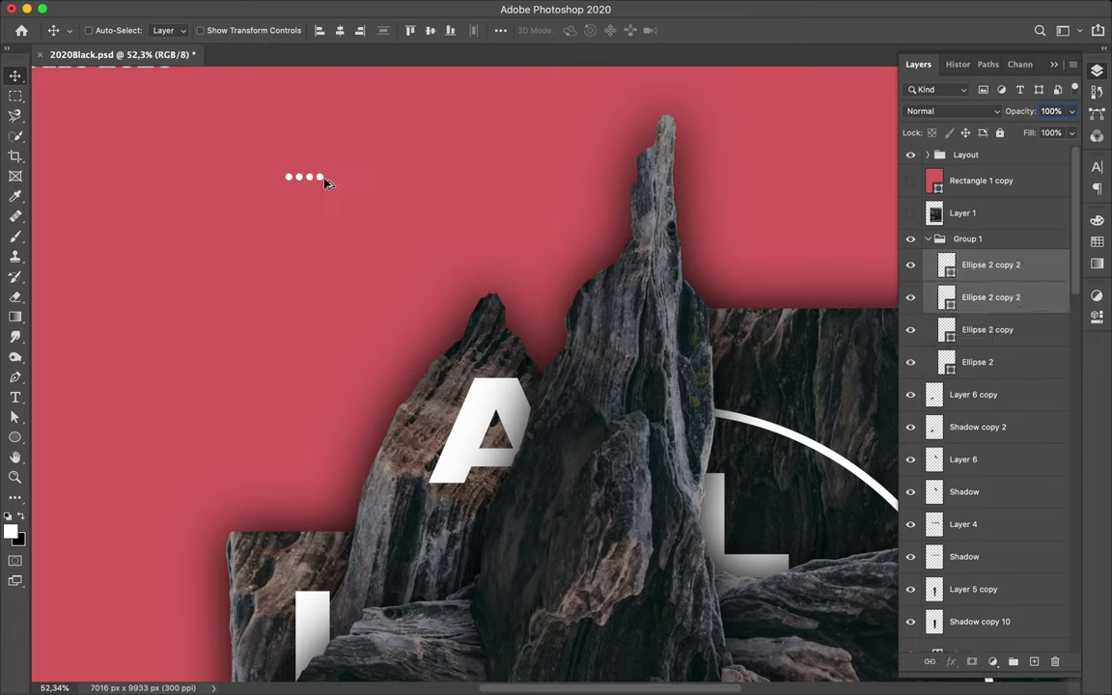
{"action": "left_click", "coordinate": [1004, 359]}
{"action": "left_click", "coordinate": [991, 270], "text": "shift"}
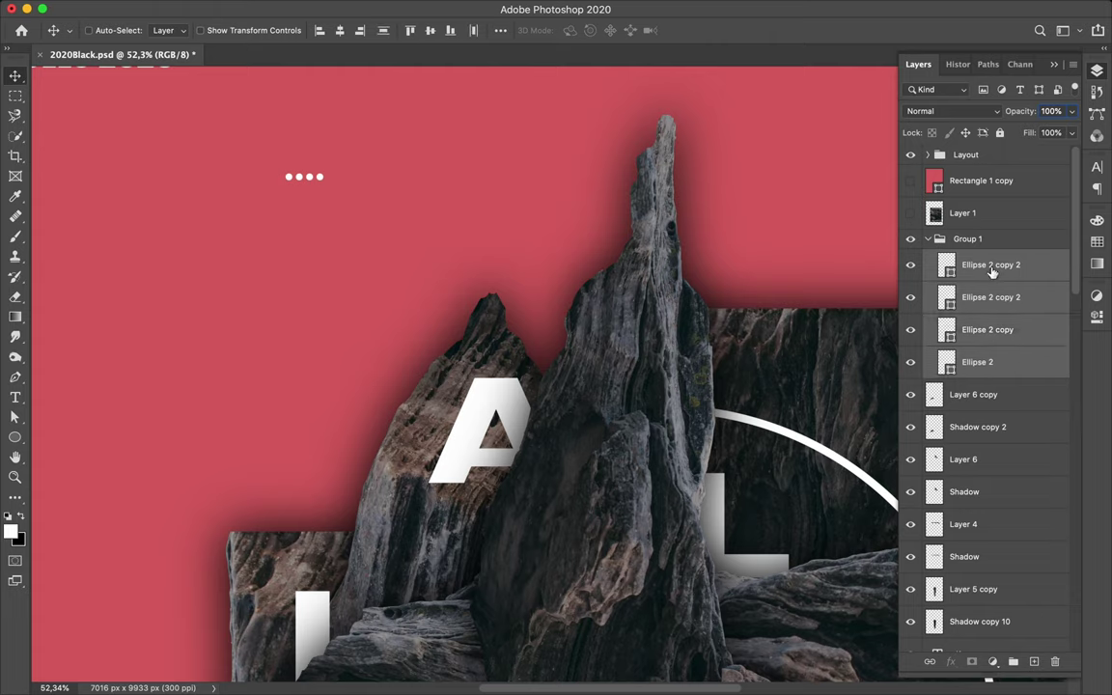
{"action": "left_click_drag", "start_coordinate": [316, 182], "coordinate": [437, 178], "text": "alt"}
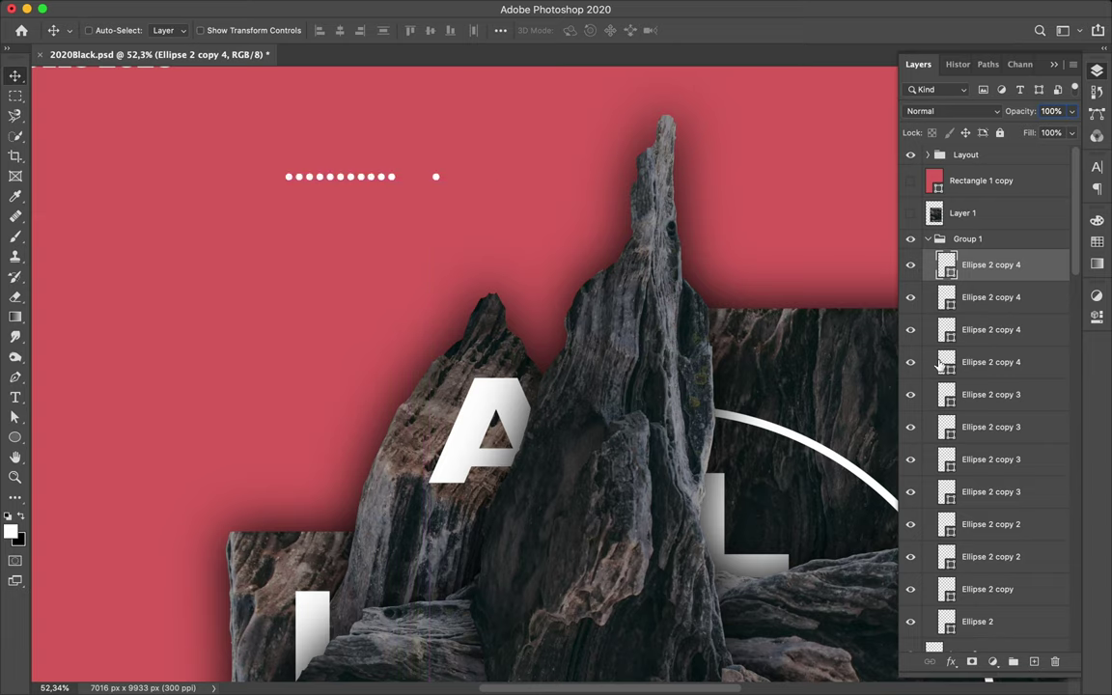
Step: Distribute the dots evenly along the row and copy it into a second staggered row below
{"action": "scroll", "coordinate": [984, 386], "scroll_direction": "down", "scroll_amount": 3}
{"action": "left_click", "coordinate": [970, 517], "text": "shift"}
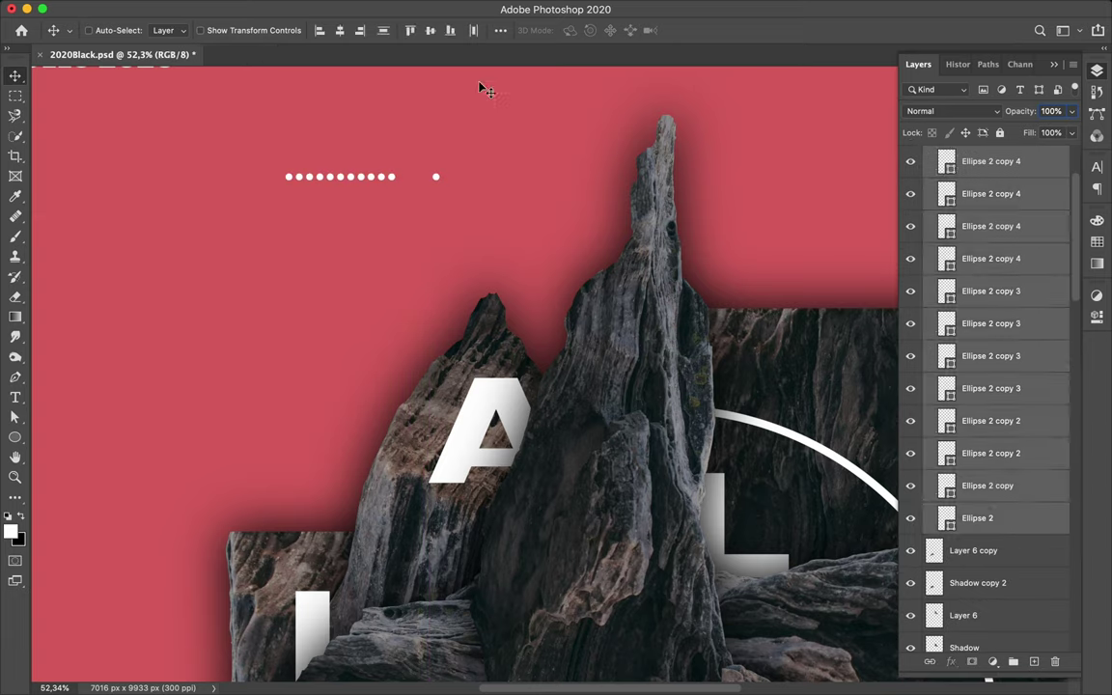
{"action": "left_click", "coordinate": [497, 30]}
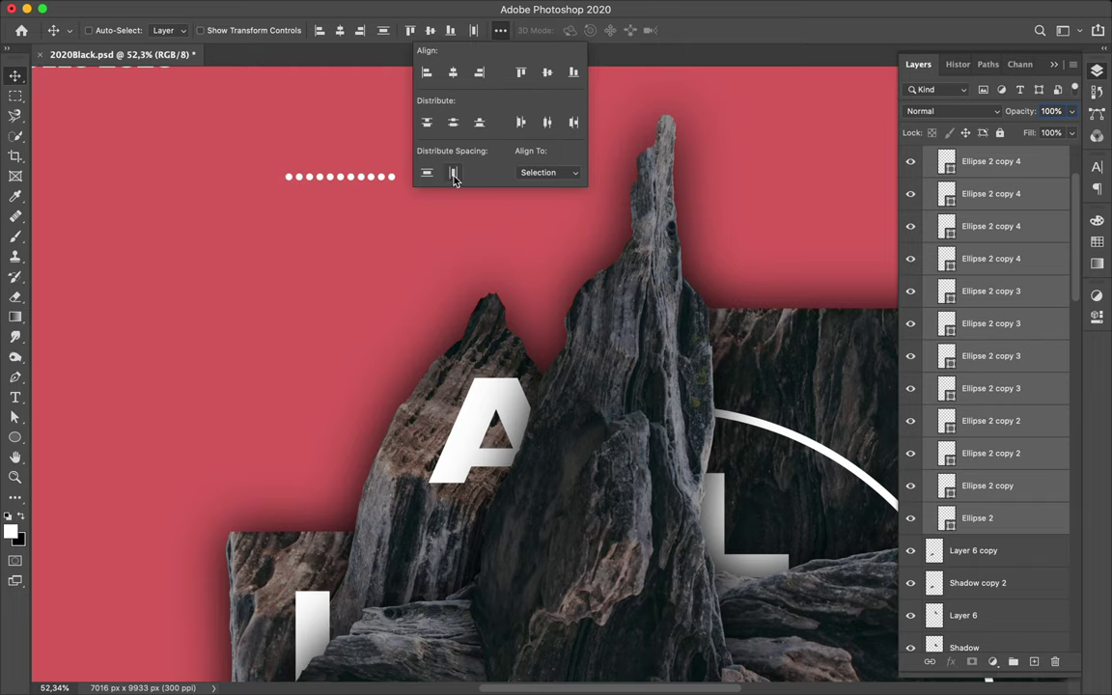
{"action": "left_click", "coordinate": [454, 176]}
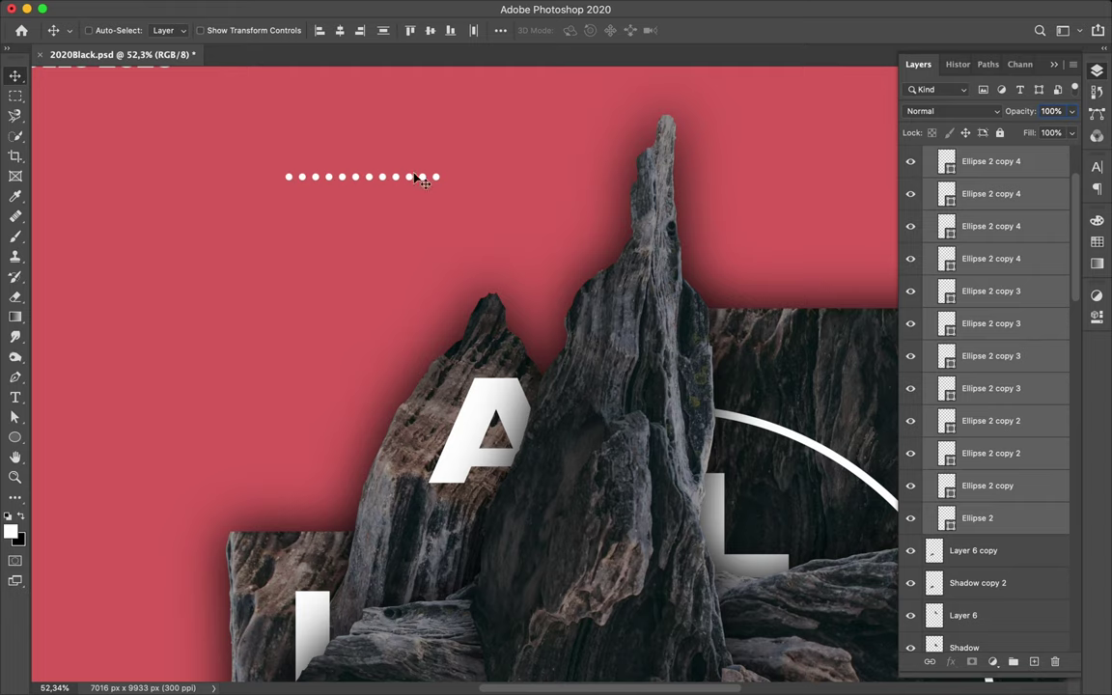
{"action": "left_click_drag", "start_coordinate": [437, 177], "coordinate": [449, 179]}
{"action": "scroll", "coordinate": [962, 194], "scroll_direction": "up", "scroll_amount": 3}
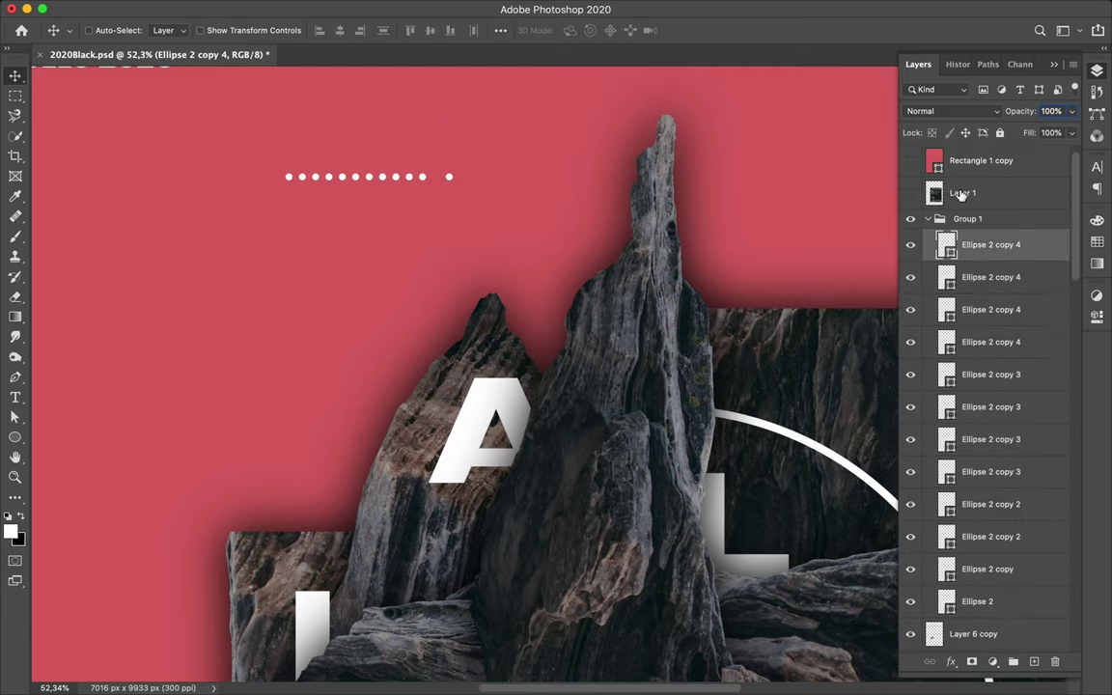
{"action": "left_click", "coordinate": [989, 616], "text": "shift"}
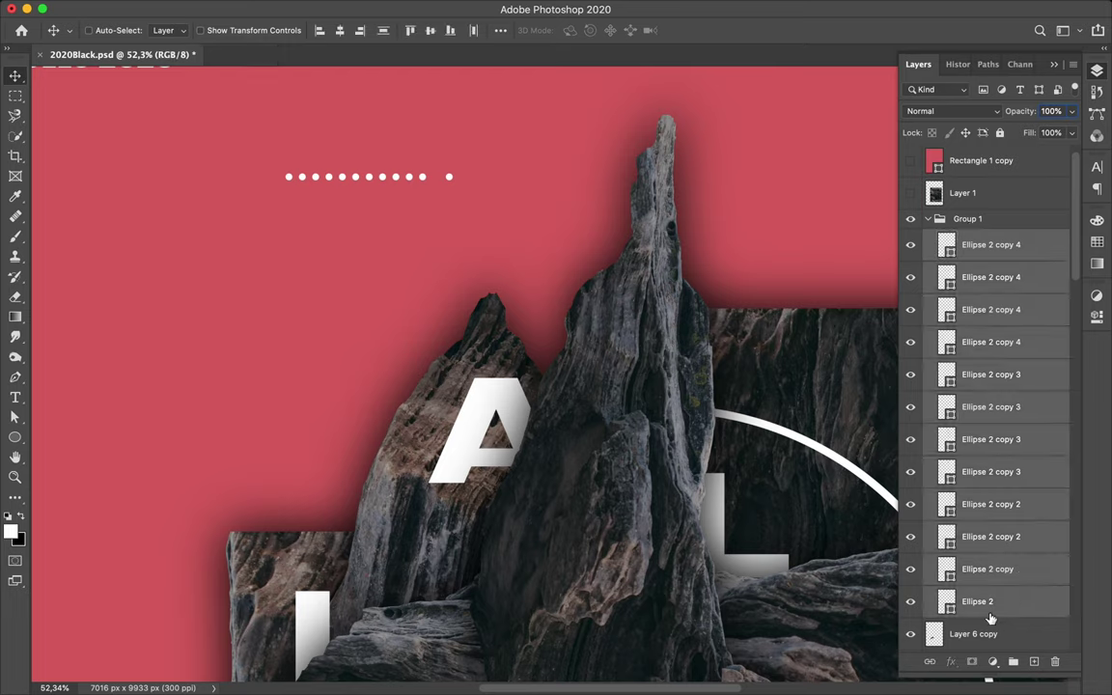
{"action": "left_click", "coordinate": [498, 31]}
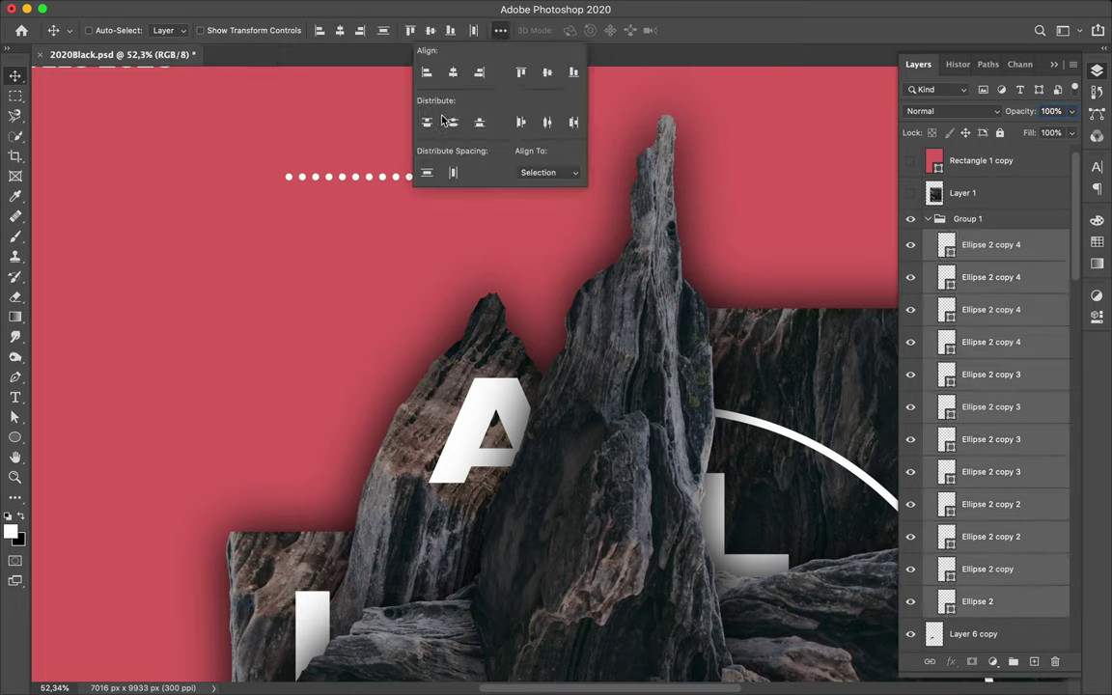
{"action": "left_click", "coordinate": [451, 172]}
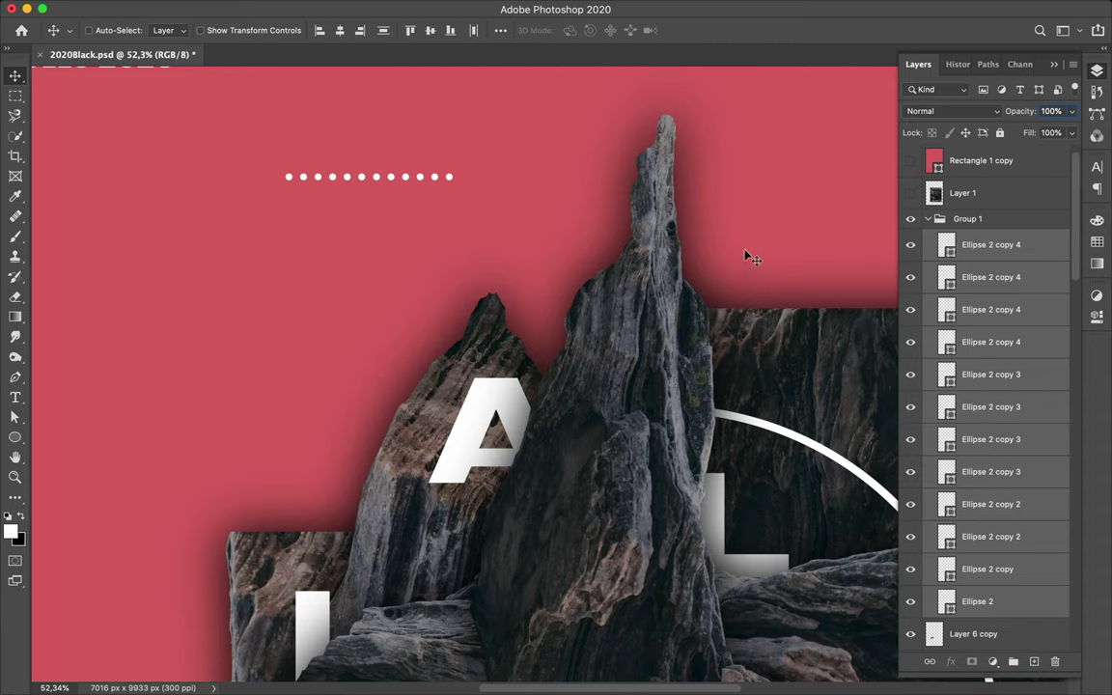
{"action": "left_click_drag", "start_coordinate": [437, 181], "coordinate": [446, 192]}
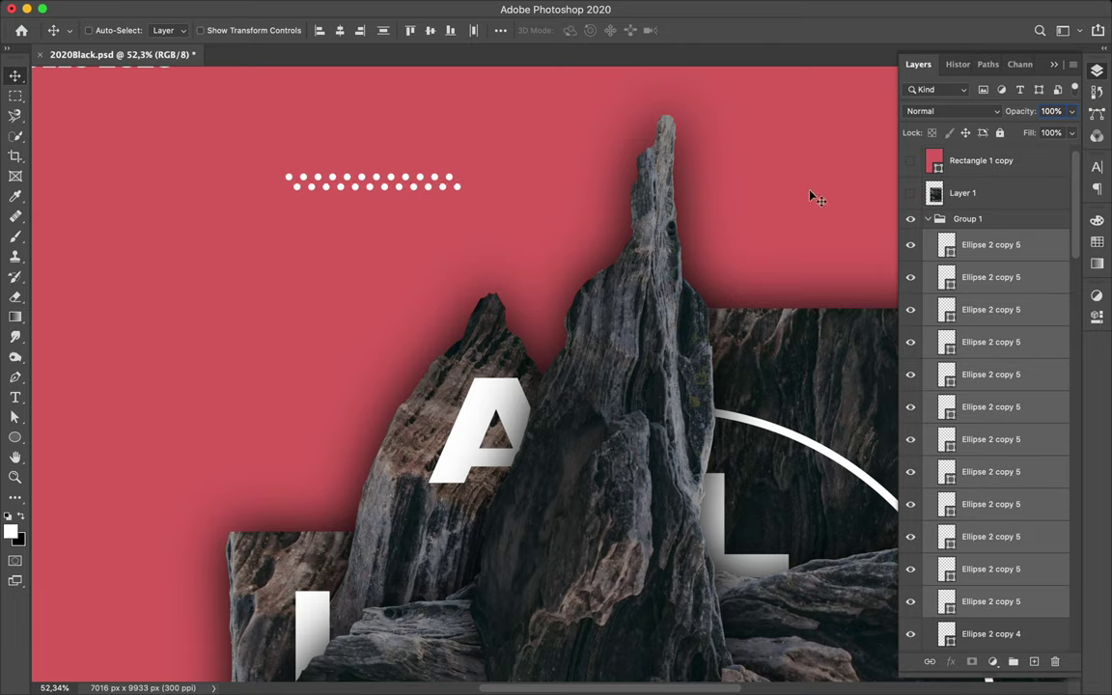
Step: Merge all the individual dot layers into a single dot-row layer
{"action": "left_click", "coordinate": [1010, 275]}
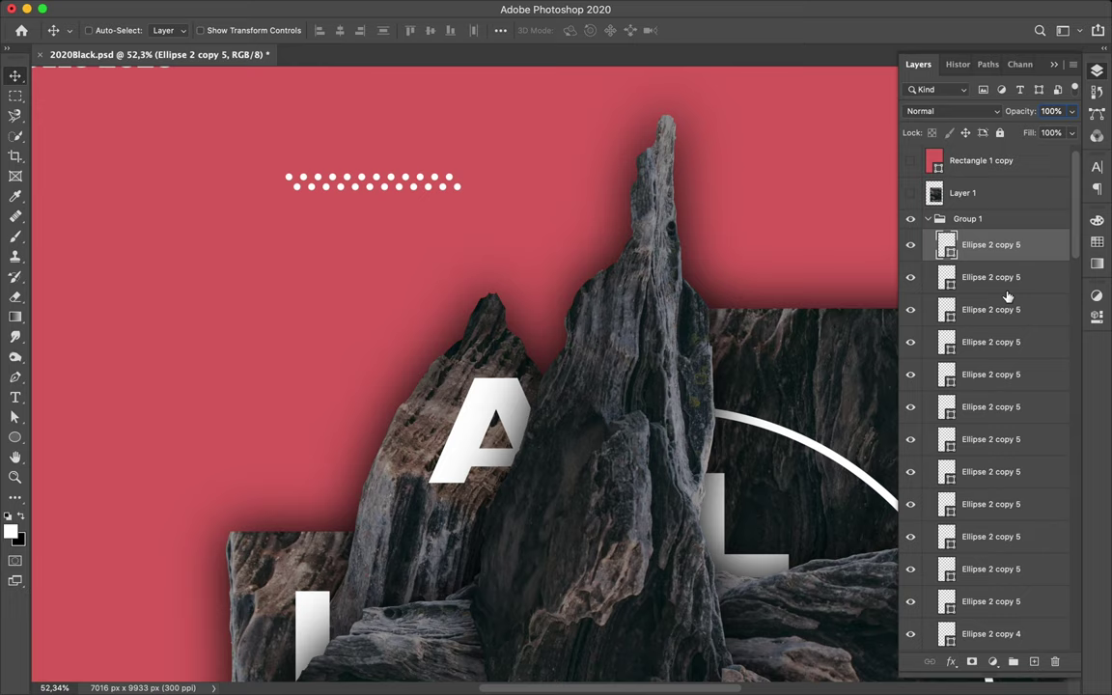
{"action": "scroll", "coordinate": [1006, 291], "scroll_direction": "down", "scroll_amount": 3}
{"action": "scroll", "coordinate": [1006, 289], "scroll_direction": "down", "scroll_amount": 3}
{"action": "scroll", "coordinate": [1008, 318], "scroll_direction": "down", "scroll_amount": 3}
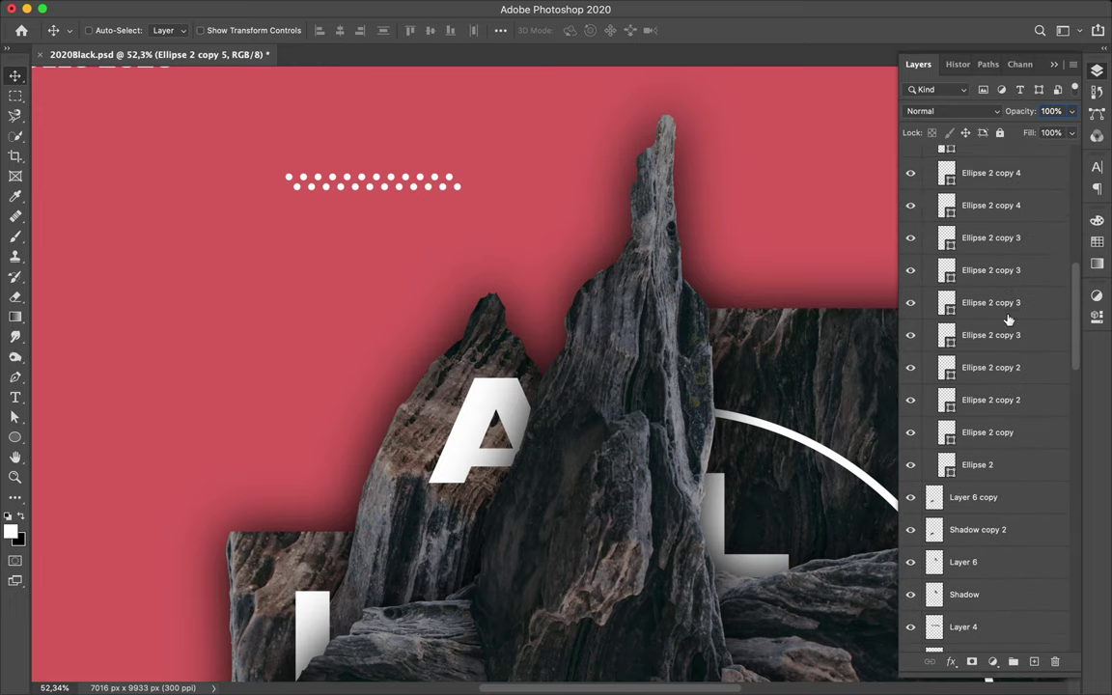
{"action": "left_click", "coordinate": [1004, 457], "text": "shift"}
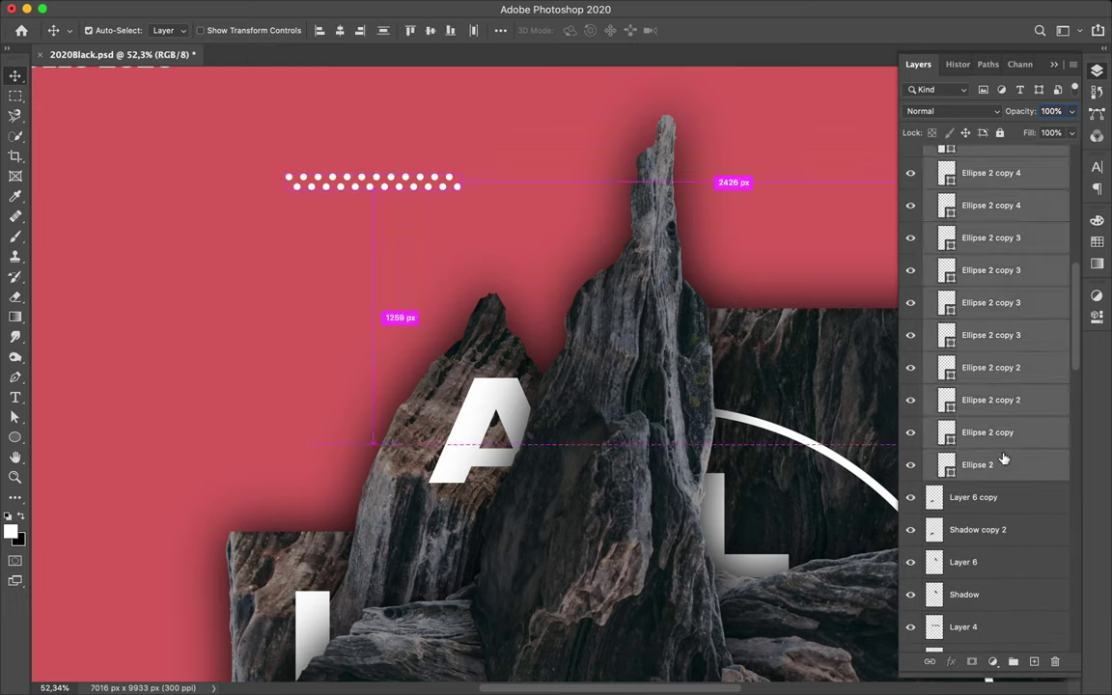
{"action": "key", "text": "ctrl+e"}
{"action": "scroll", "coordinate": [992, 378], "scroll_direction": "up", "scroll_amount": 8}
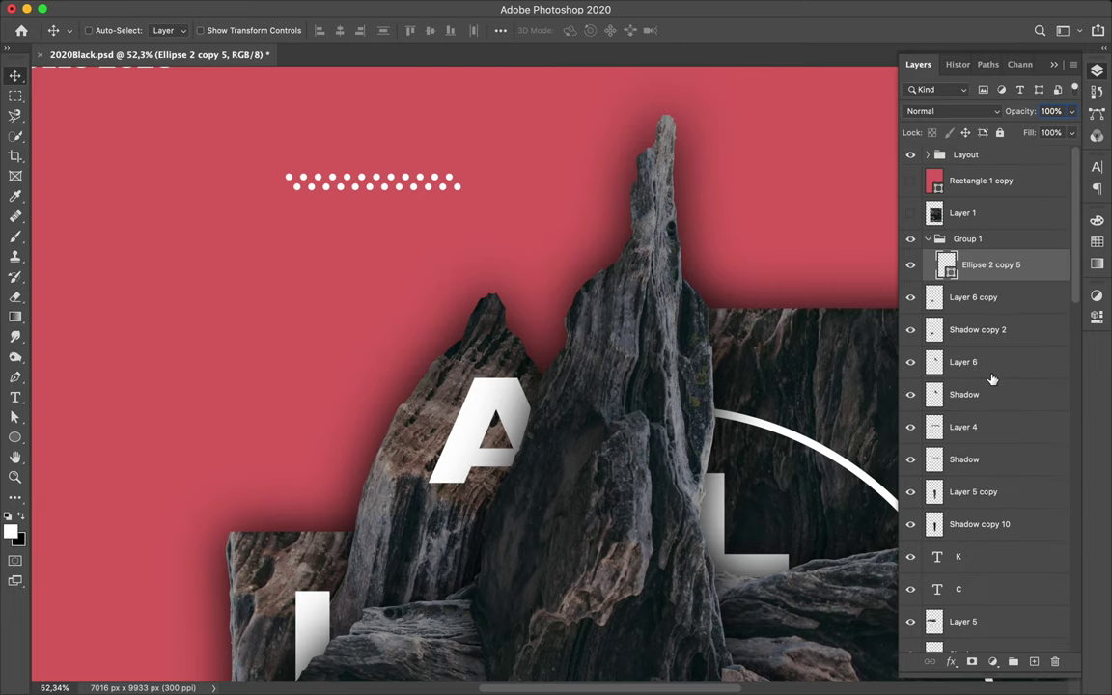
Step: Add a copied row below, merge into one grid (Ellipse 2 copy 6), and shift it down-right
{"action": "left_click_drag", "start_coordinate": [441, 185], "coordinate": [441, 205]}
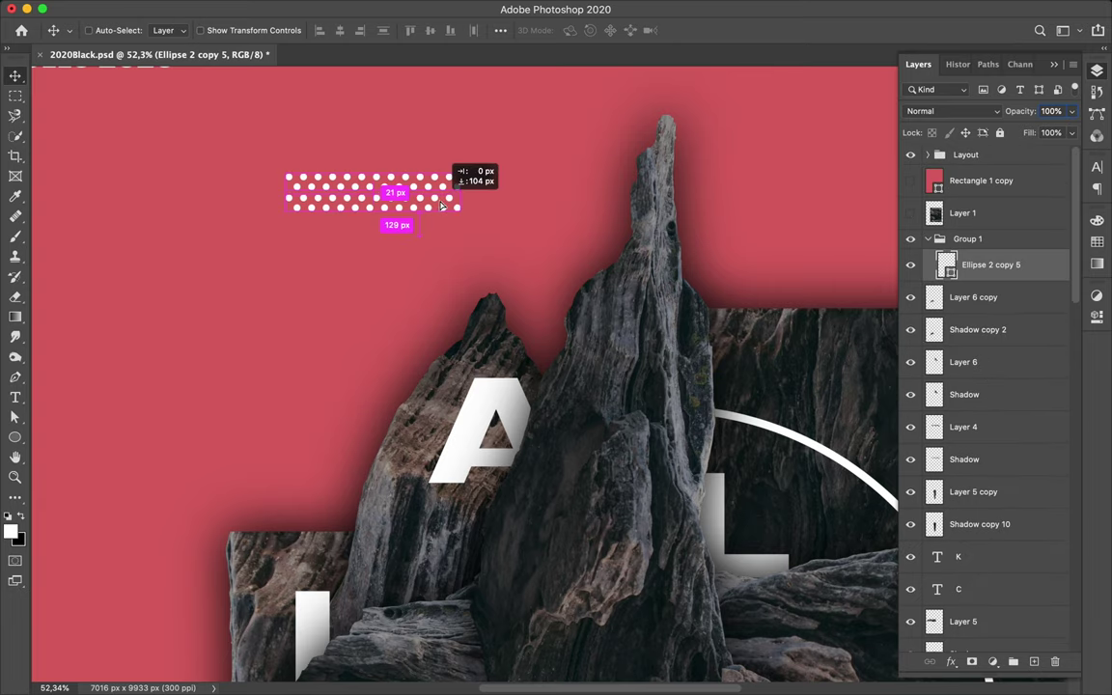
{"action": "left_click_drag", "start_coordinate": [441, 206], "coordinate": [441, 206]}
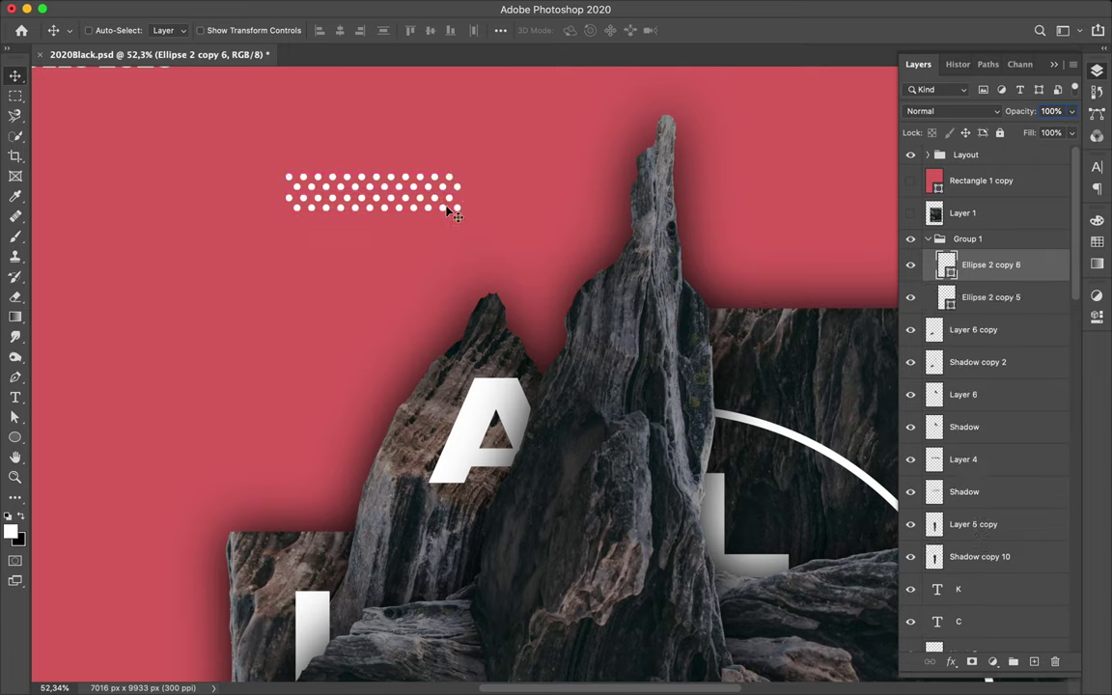
{"action": "left_click", "coordinate": [995, 296], "text": "shift"}
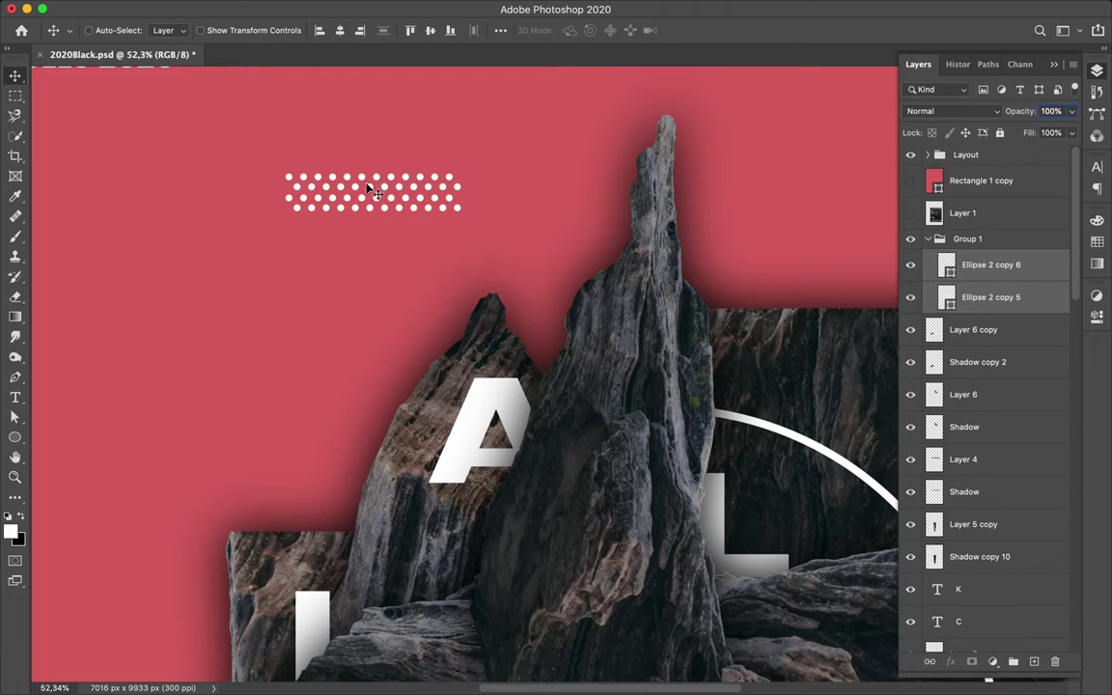
{"action": "left_click_drag", "start_coordinate": [367, 186], "coordinate": [371, 230]}
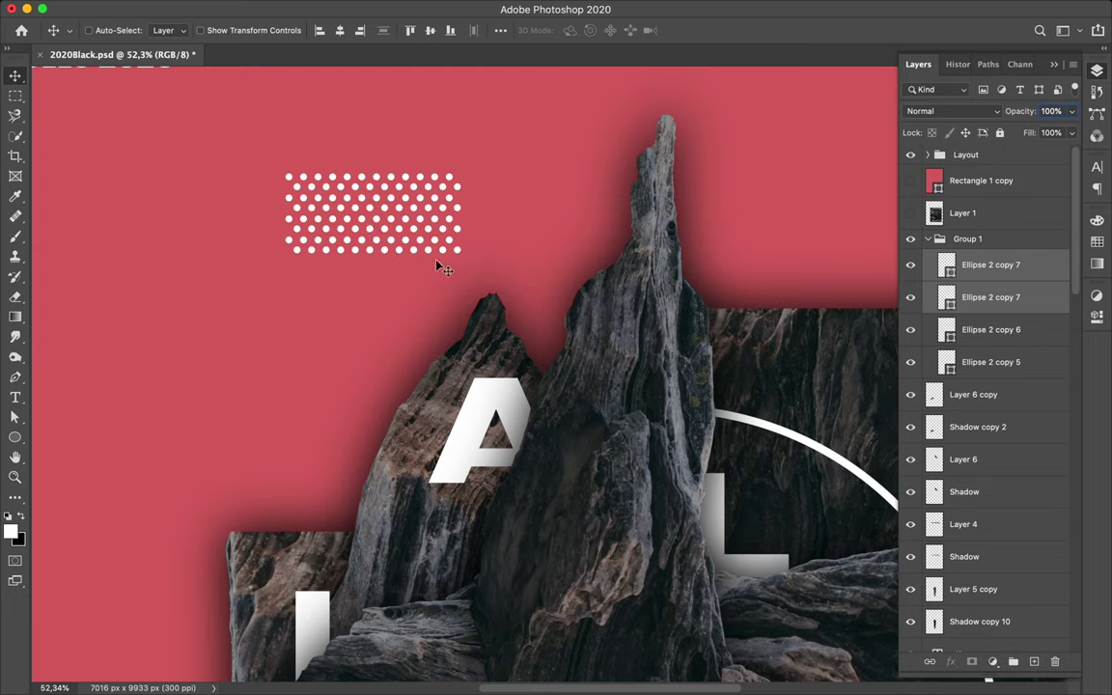
{"action": "key", "text": "ctrl+z"}
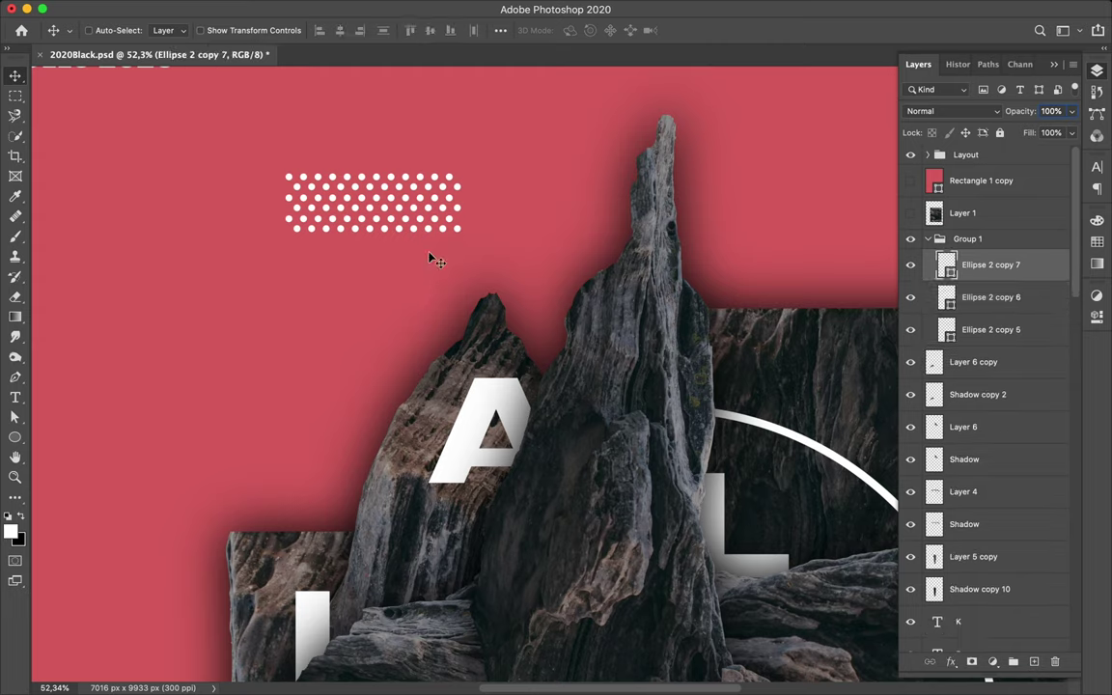
{"action": "key", "text": "ctrl+z"}
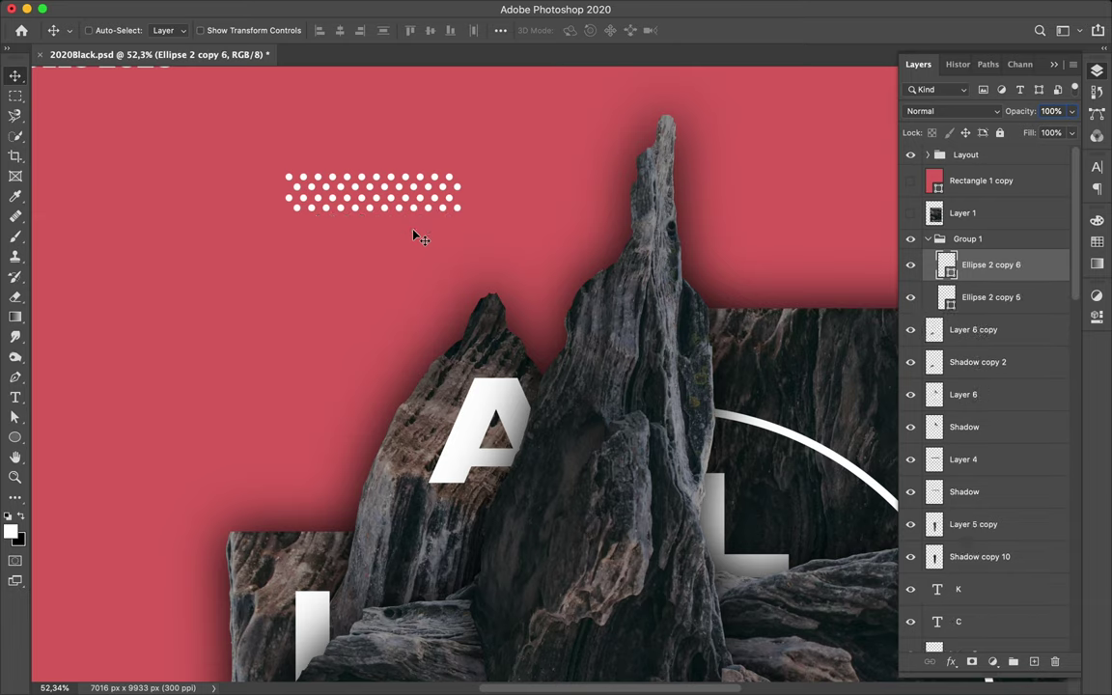
{"action": "left_click", "coordinate": [980, 307], "text": "shift"}
{"action": "key", "text": "ctrl"}
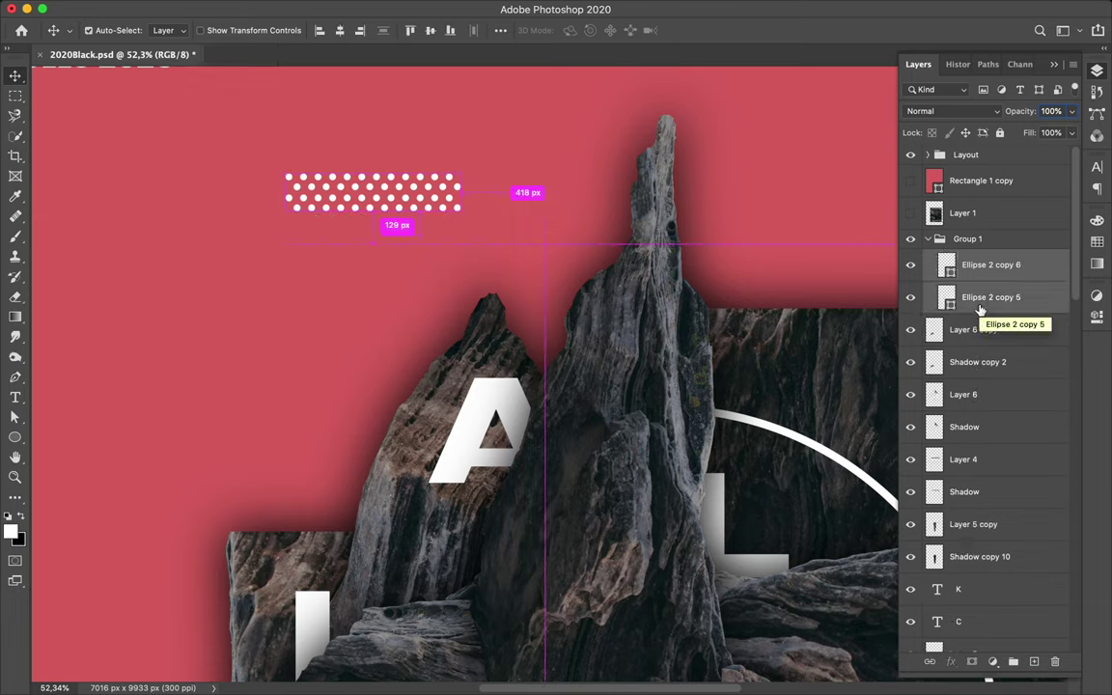
{"action": "key", "text": "ctrl+e"}
{"action": "mouse_move", "coordinate": [426, 224]}
{"action": "left_mouse_down"}
{"action": "mouse_move", "coordinate": [454, 280]}
{"action": "mouse_move", "coordinate": [456, 357]}
{"action": "left_mouse_up"}
Step: Move the dot grid to the right of the letter P
{"action": "scroll", "coordinate": [454, 352], "scroll_direction": "down", "scroll_amount": 3, "text": "alt"}
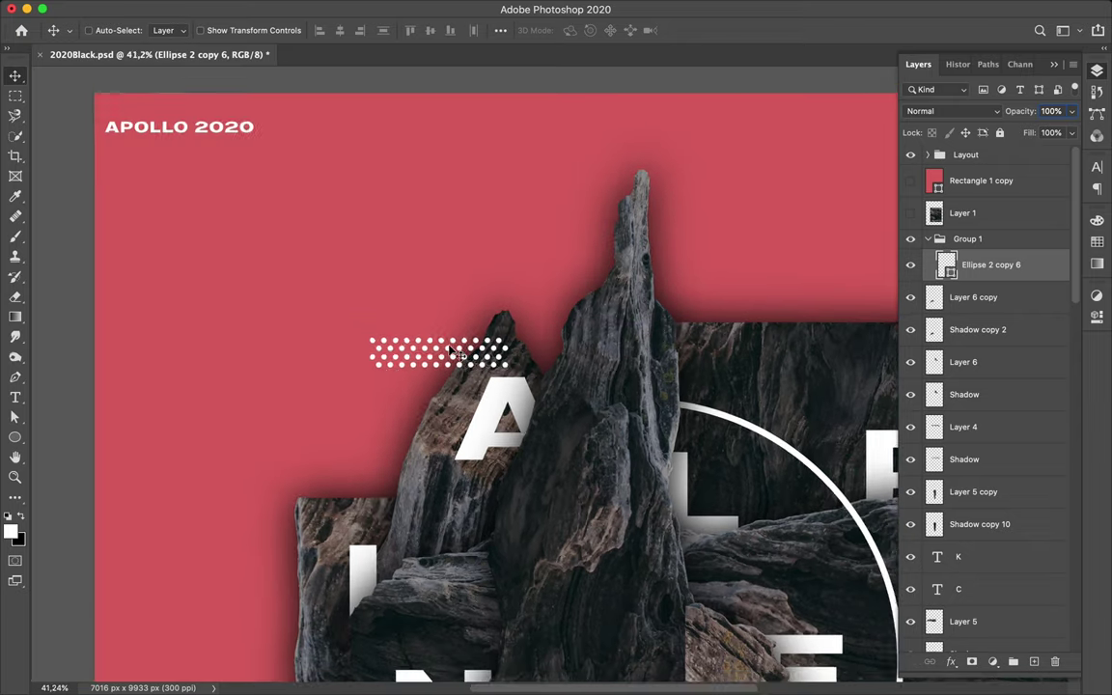
{"action": "scroll", "coordinate": [450, 352], "scroll_direction": "down", "scroll_amount": 6, "text": "alt"}
{"action": "scroll", "coordinate": [452, 352], "scroll_direction": "down", "scroll_amount": 3, "text": "alt"}
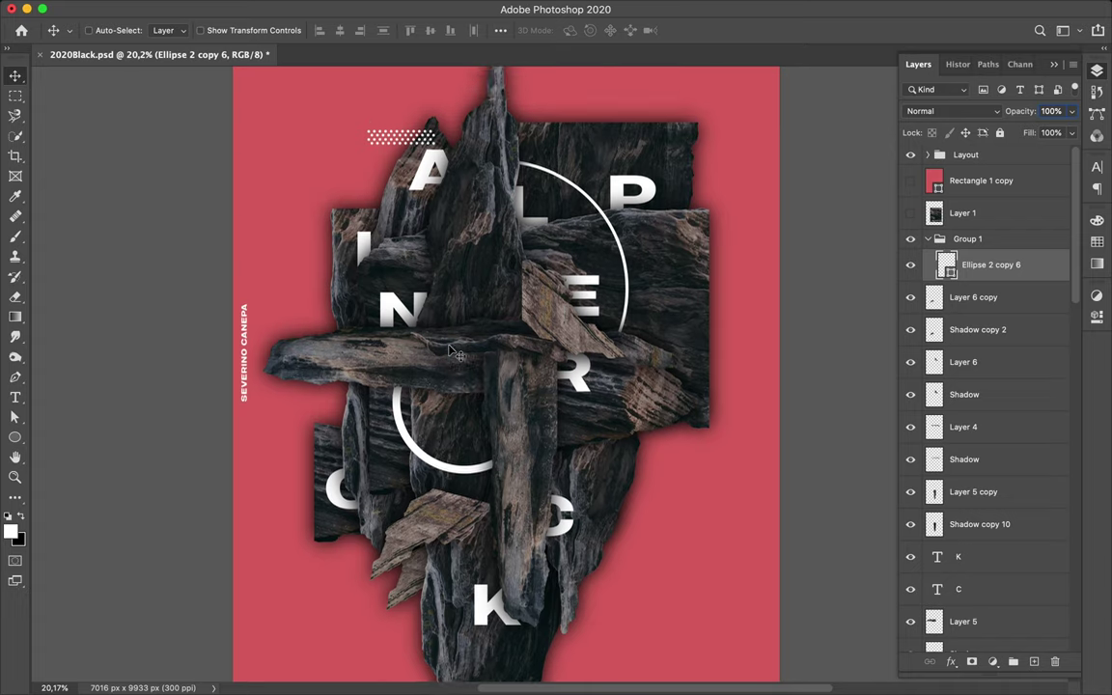
{"action": "mouse_move", "coordinate": [434, 207]}
{"action": "left_mouse_down"}
{"action": "mouse_move", "coordinate": [686, 240]}
{"action": "mouse_move", "coordinate": [738, 258]}
{"action": "mouse_move", "coordinate": [717, 267]}
{"action": "left_mouse_up"}
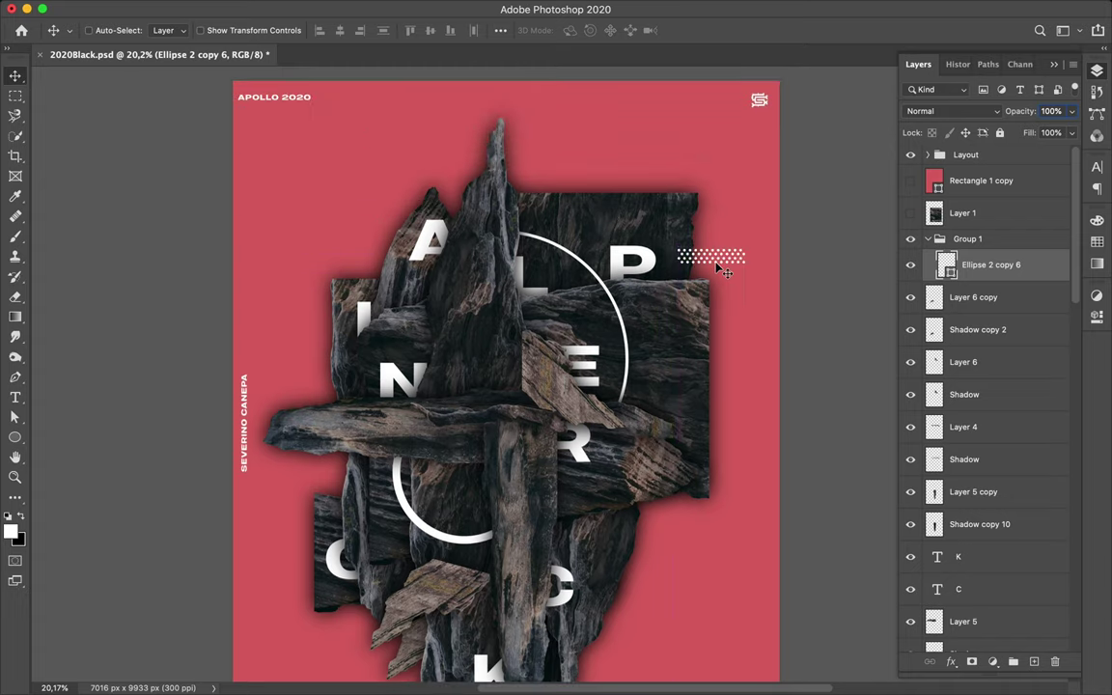
Step: Copy the dot grid near the K and rotate it 90° into a vertical strip below the rocks
{"action": "scroll", "coordinate": [724, 271], "scroll_direction": "down", "scroll_amount": 3}
{"action": "left_click_drag", "start_coordinate": [714, 186], "coordinate": [393, 625]}
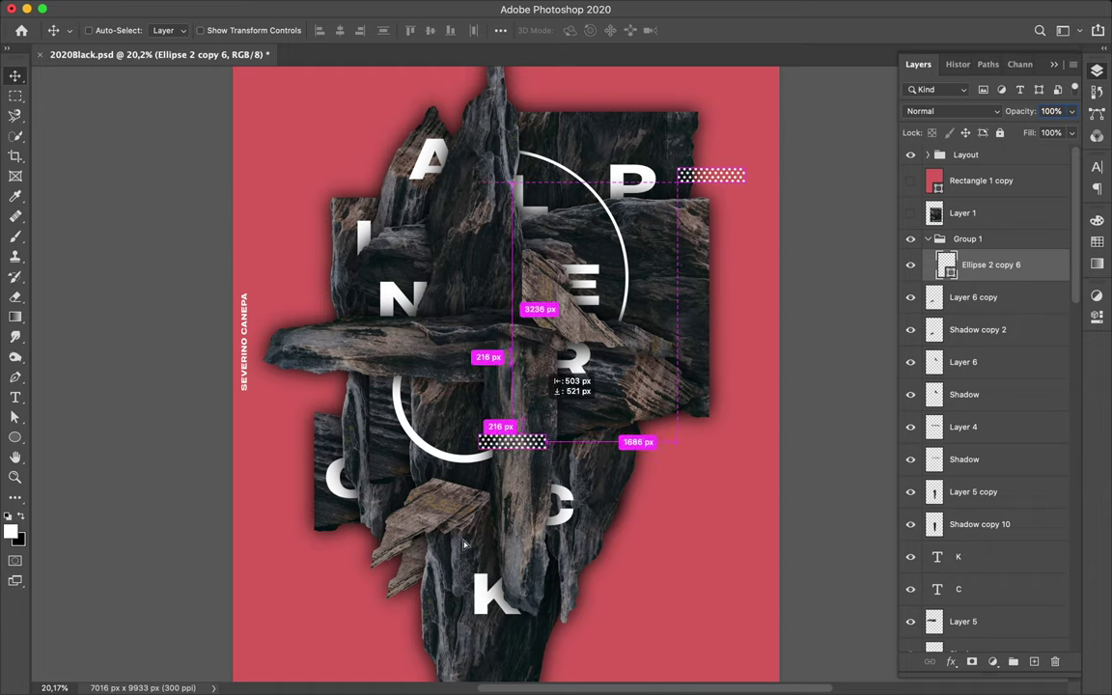
{"action": "key", "text": "ctrl+t"}
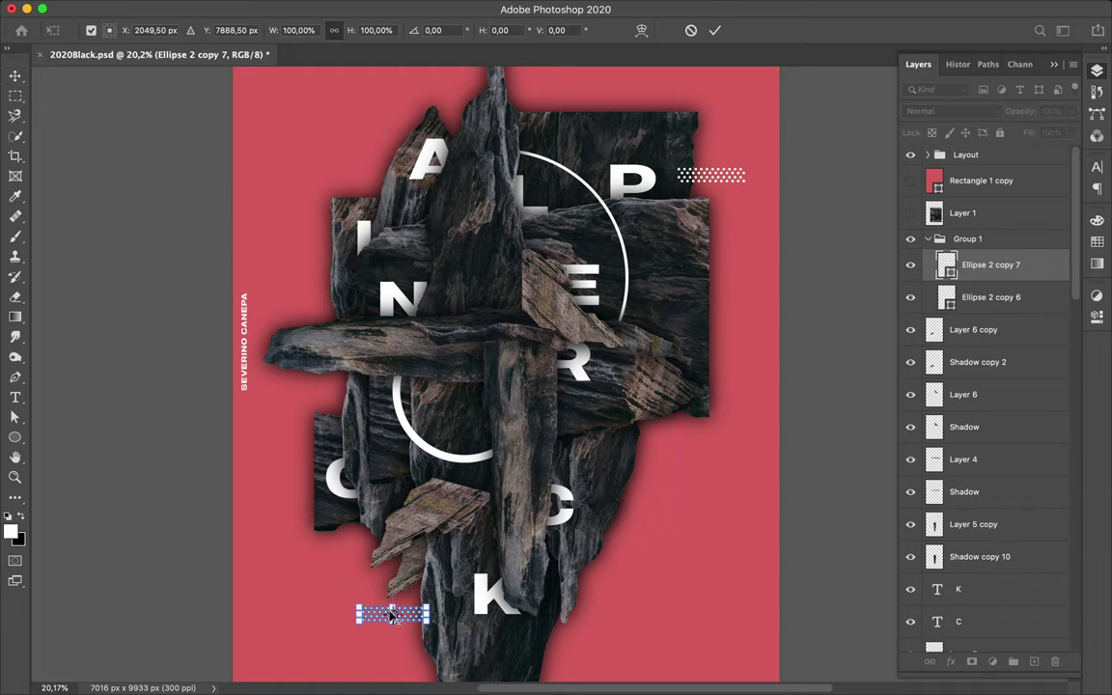
{"action": "left_click_drag", "start_coordinate": [355, 586], "coordinate": [348, 546]}
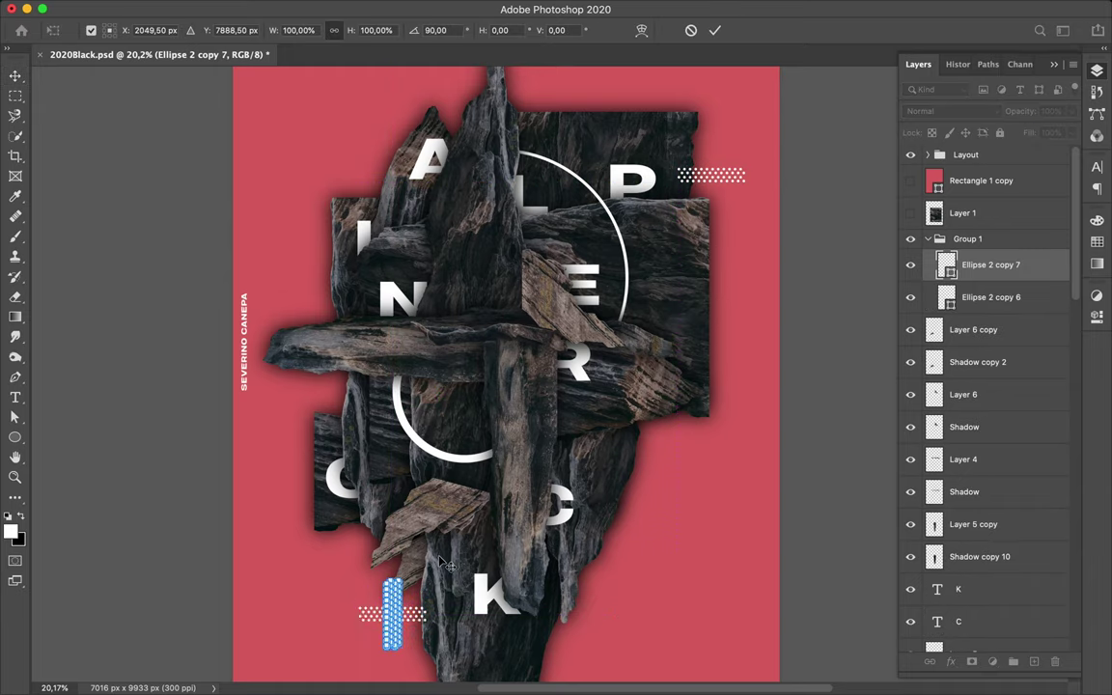
{"action": "key", "text": "Return"}
{"action": "scroll", "coordinate": [447, 576], "scroll_direction": "down", "scroll_amount": 5}
{"action": "mouse_move", "coordinate": [400, 385]}
{"action": "left_mouse_down"}
{"action": "mouse_move", "coordinate": [466, 385]}
{"action": "mouse_move", "coordinate": [451, 379]}
{"action": "left_mouse_up"}
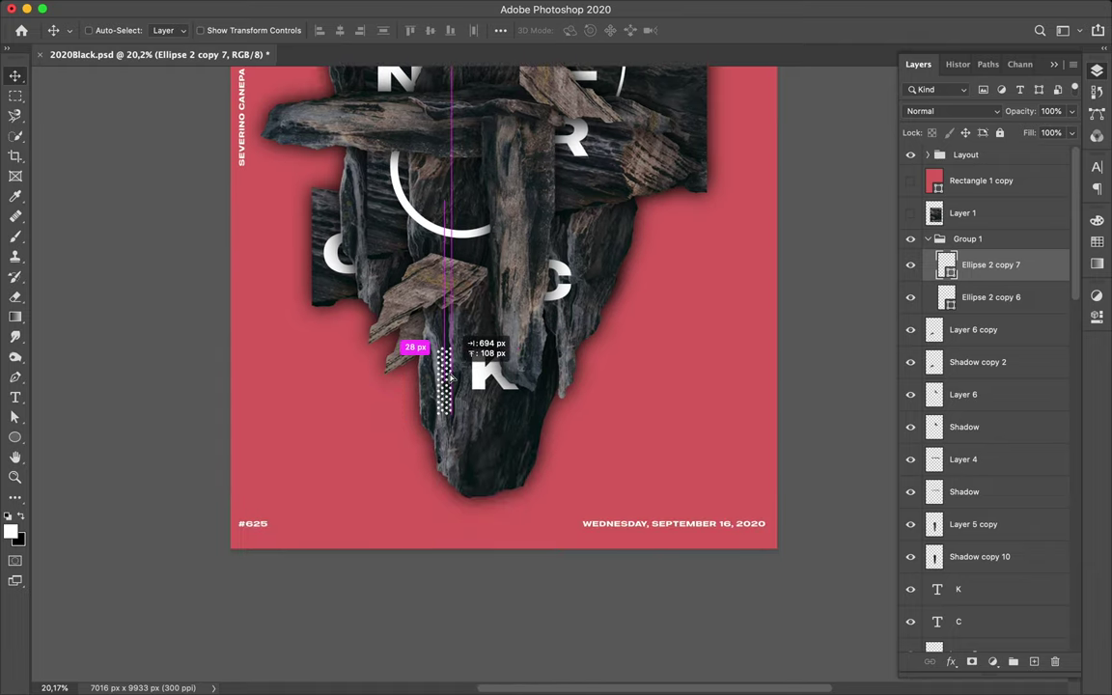
{"action": "scroll", "coordinate": [450, 378], "scroll_direction": "down", "scroll_amount": 1}
{"action": "left_click_drag", "start_coordinate": [451, 378], "coordinate": [457, 470]}
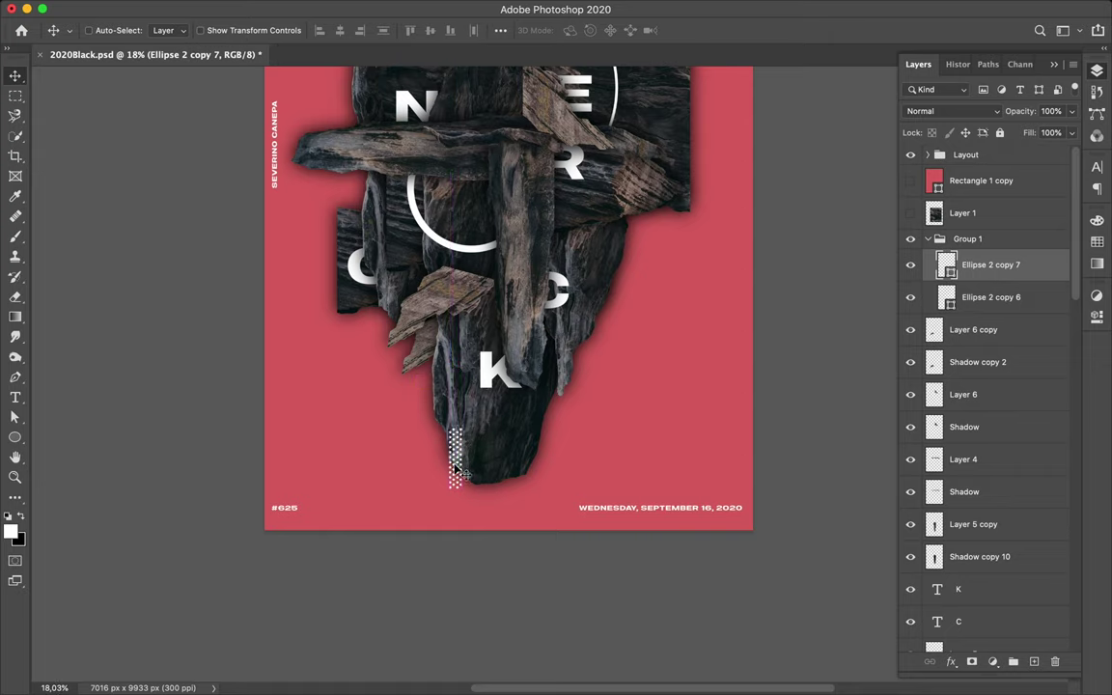
Step: Restack the vertical strip beneath the rock layers, then copy it up-right below the N layer
{"action": "left_click_drag", "start_coordinate": [1011, 268], "coordinate": [999, 686]}
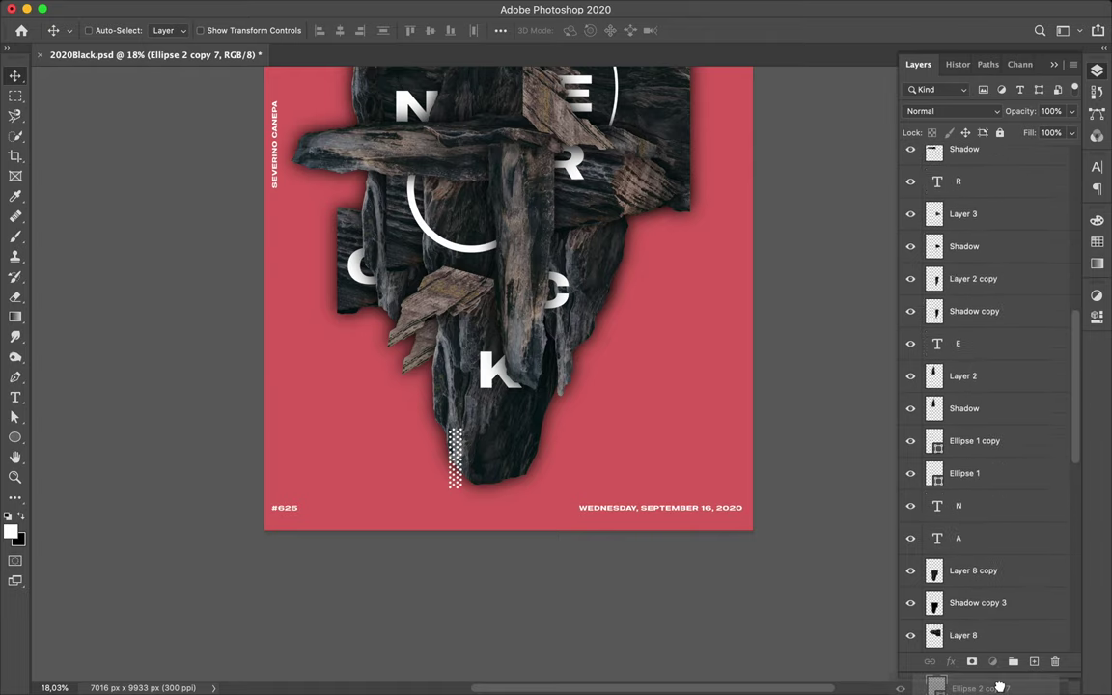
{"action": "left_click_drag", "start_coordinate": [999, 686], "coordinate": [982, 596]}
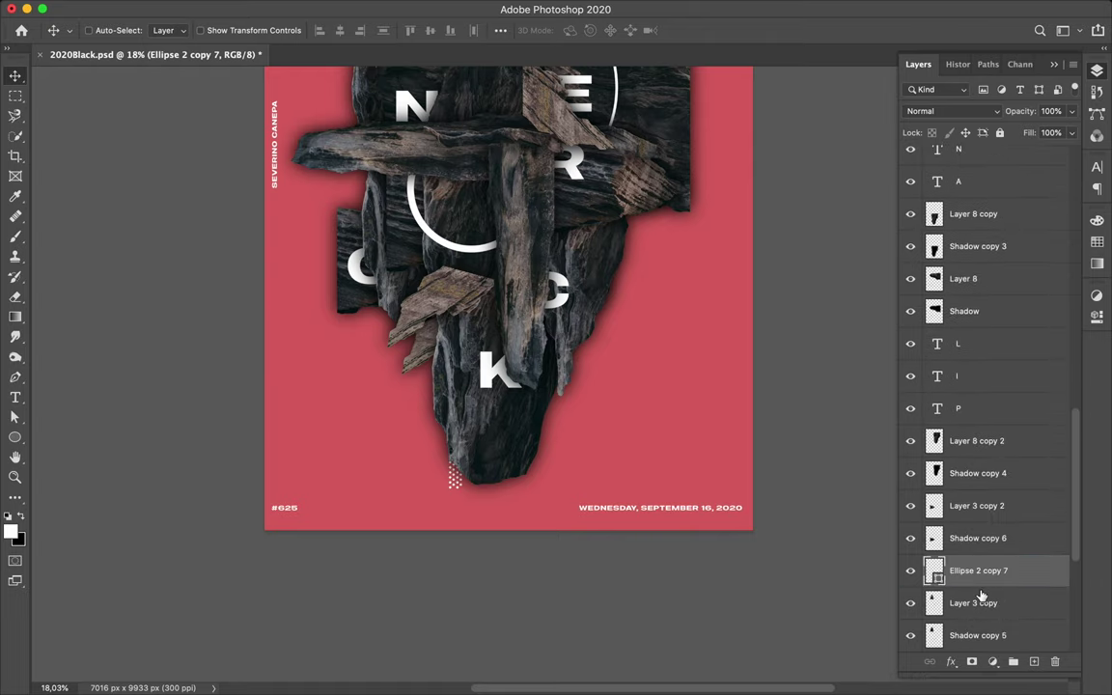
{"action": "scroll", "coordinate": [649, 412], "scroll_direction": "up", "scroll_amount": 3}
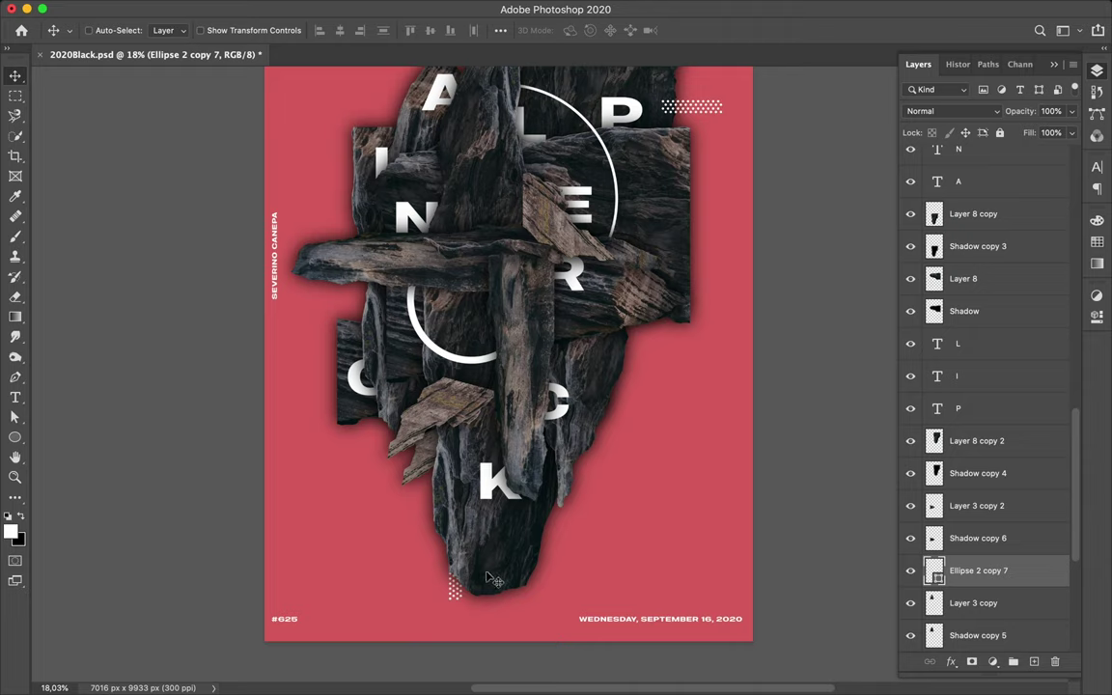
{"action": "left_click_drag", "start_coordinate": [453, 593], "coordinate": [443, 572]}
{"action": "scroll", "coordinate": [443, 572], "scroll_direction": "up", "scroll_amount": 3}
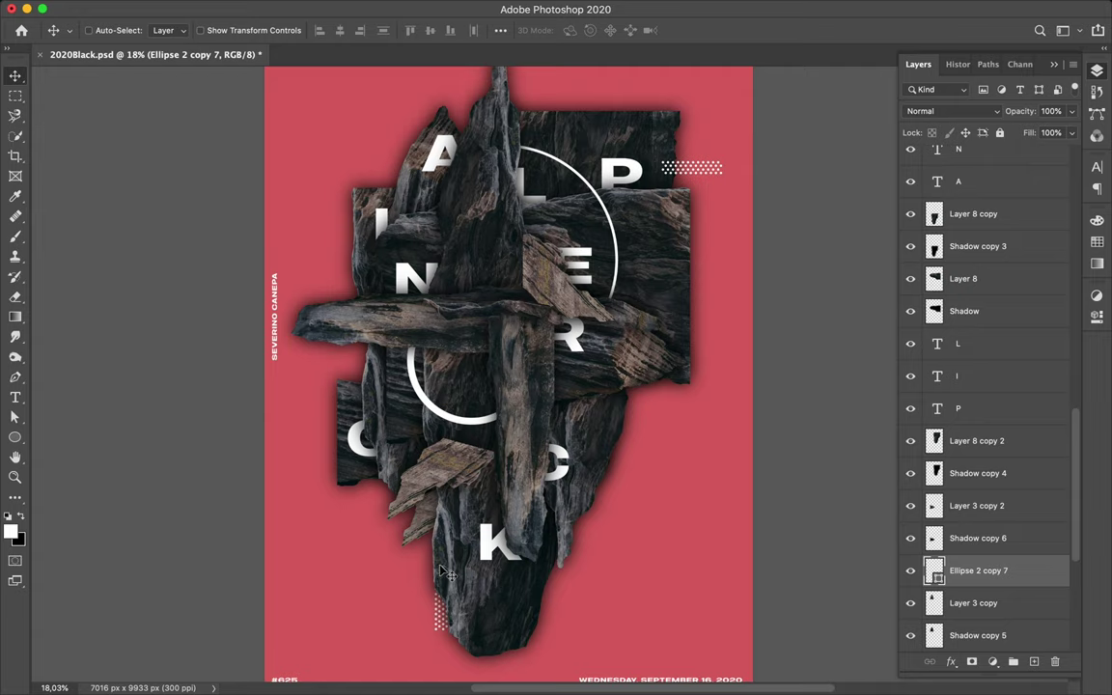
{"action": "mouse_move", "coordinate": [515, 528]}
{"action": "left_mouse_down"}
{"action": "mouse_move", "coordinate": [611, 451]}
{"action": "mouse_move", "coordinate": [598, 452]}
{"action": "left_mouse_up"}
{"action": "left_click_drag", "start_coordinate": [997, 574], "coordinate": [981, 172]}
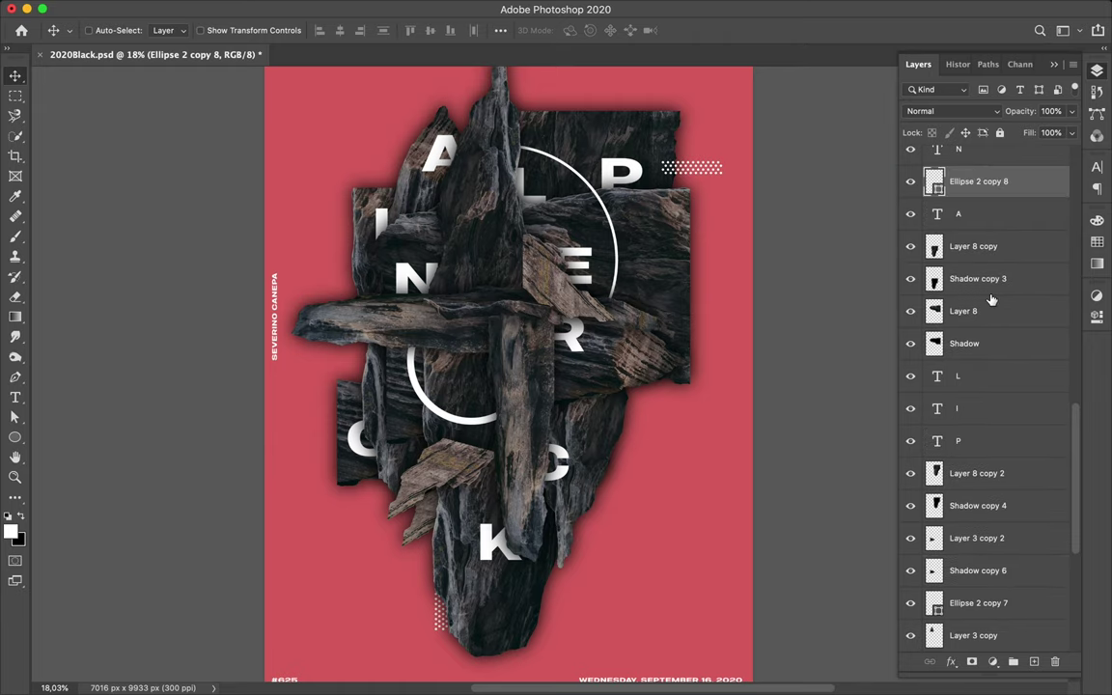
Step: Raise the Ellipse 2 copy 8 layer and place the strip beside the rocks' right edge
{"action": "scroll", "coordinate": [992, 301], "scroll_direction": "up", "scroll_amount": 3}
{"action": "left_click_drag", "start_coordinate": [989, 309], "coordinate": [973, 194]}
{"action": "mouse_move", "coordinate": [610, 443]}
{"action": "left_mouse_down"}
{"action": "mouse_move", "coordinate": [567, 433]}
{"action": "mouse_move", "coordinate": [597, 422]}
{"action": "left_mouse_up"}
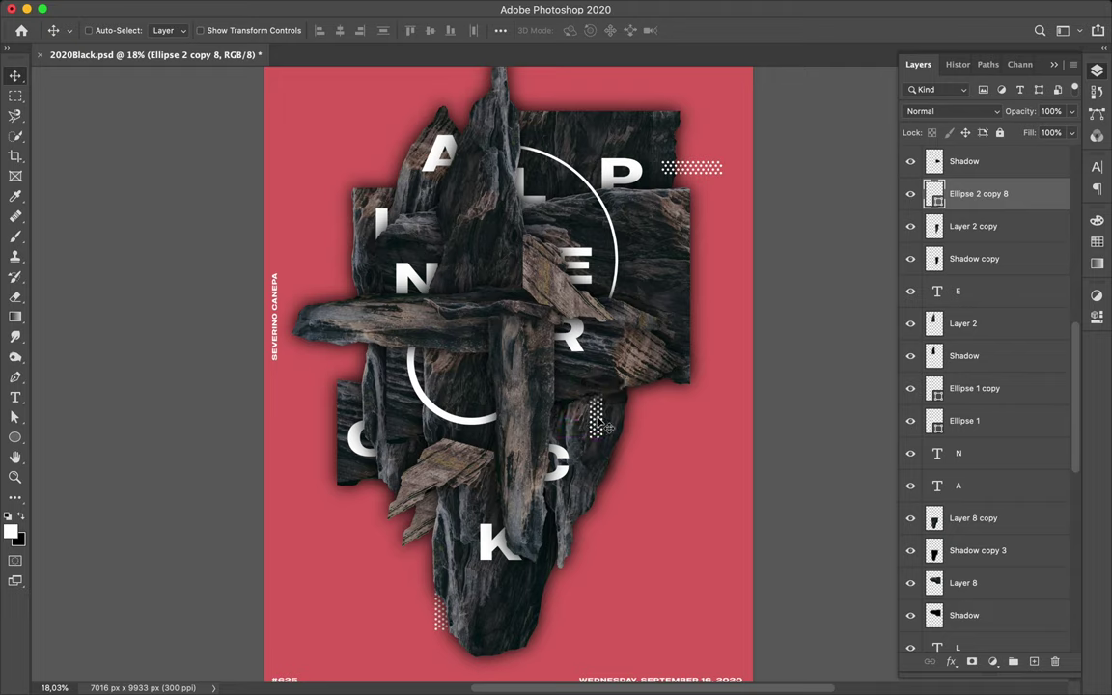
Step: Duplicate the strip, rotate it 90° to horizontal, and set it at the rocks' left edge
{"action": "left_click_drag", "start_coordinate": [415, 409], "coordinate": [392, 398]}
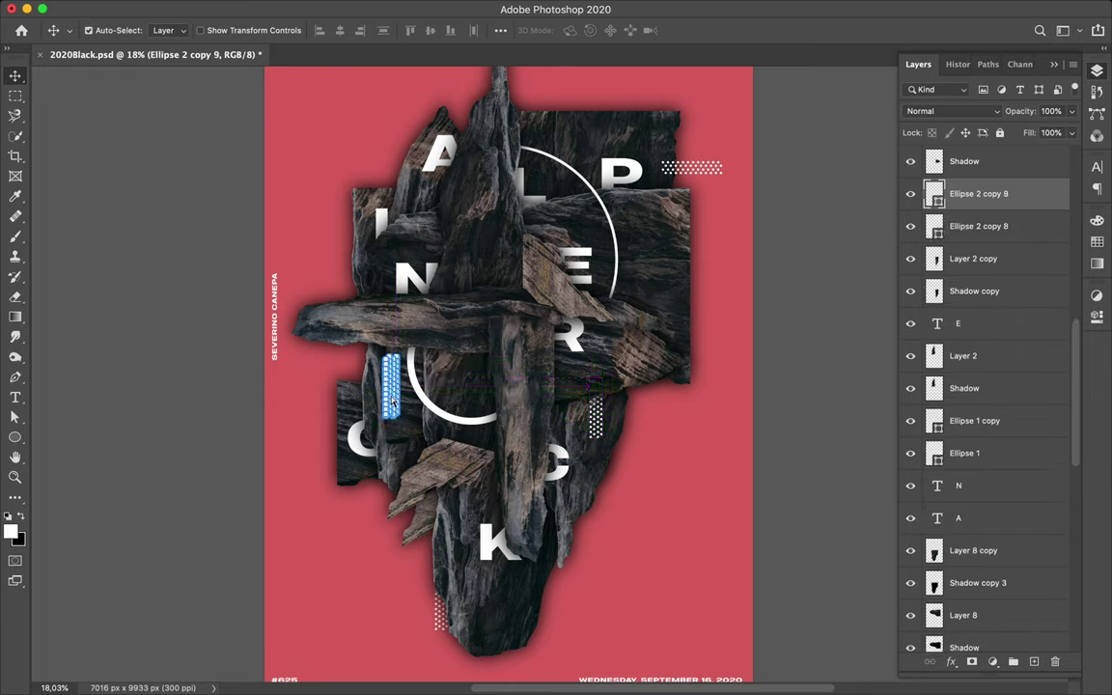
{"action": "key", "text": "ctrl+t"}
{"action": "left_click_drag", "start_coordinate": [375, 337], "coordinate": [445, 359]}
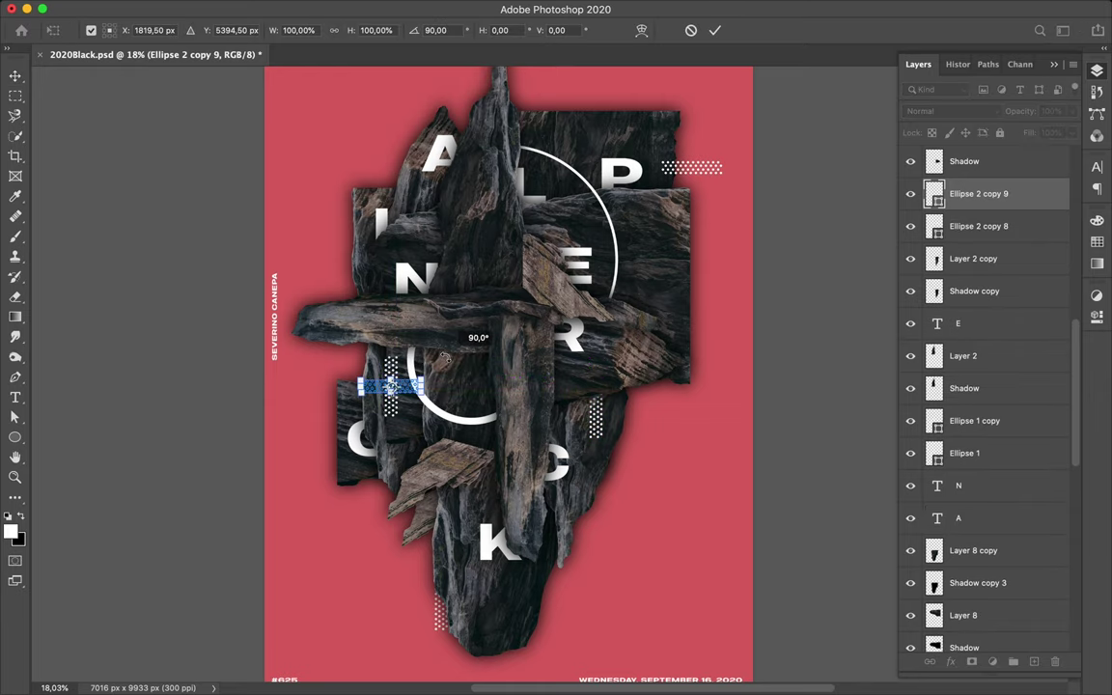
{"action": "key", "text": "Return"}
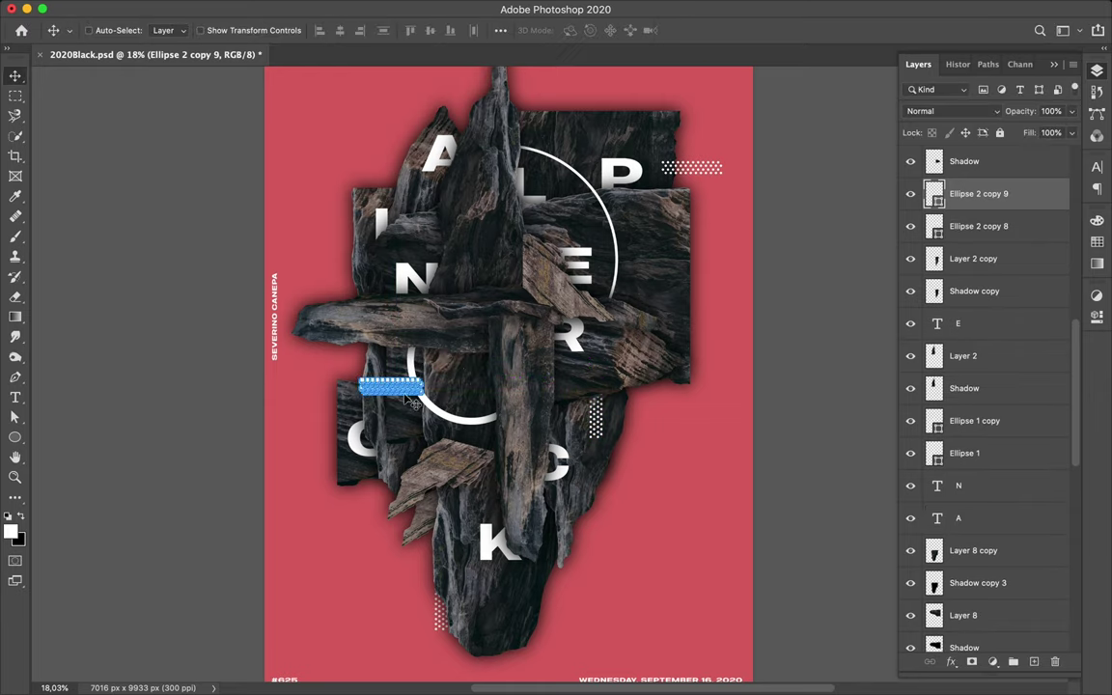
{"action": "mouse_move", "coordinate": [403, 399]}
{"action": "left_mouse_down"}
{"action": "mouse_move", "coordinate": [354, 351]}
{"action": "mouse_move", "coordinate": [373, 380]}
{"action": "left_mouse_up"}
{"action": "scroll", "coordinate": [632, 368], "scroll_direction": "up", "scroll_amount": 2}
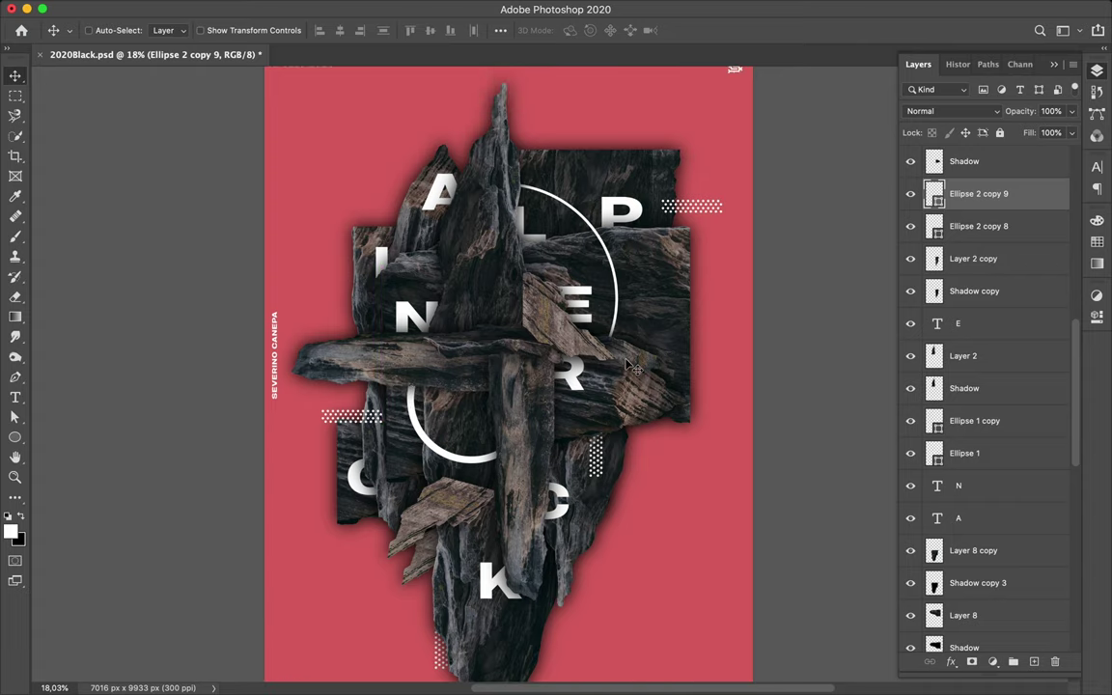
{"action": "scroll", "coordinate": [633, 368], "scroll_direction": "down", "scroll_amount": 1}
{"action": "scroll", "coordinate": [632, 367], "scroll_direction": "down", "scroll_amount": 5}
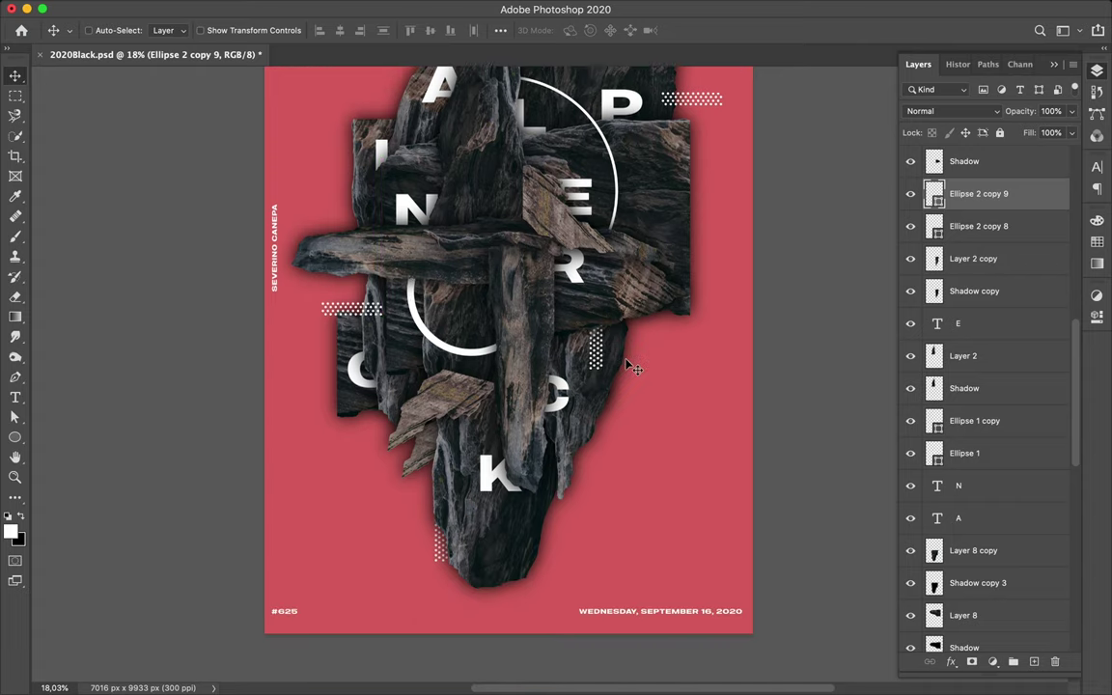
{"action": "scroll", "coordinate": [632, 368], "scroll_direction": "up", "scroll_amount": 3}
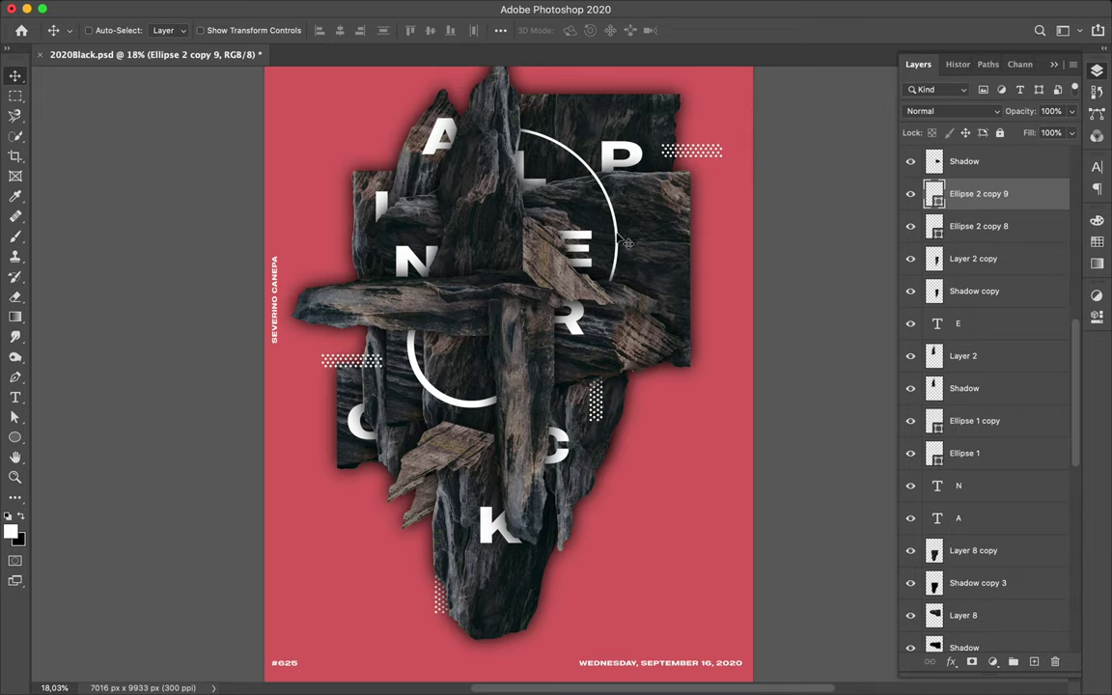
Step: Copy the white ring, scale it to about 52%, and place it lower-left with a 19 px stroke
{"action": "left_click", "coordinate": [421, 369], "text": "ctrl"}
{"action": "left_click_drag", "start_coordinate": [467, 409], "coordinate": [397, 573]}
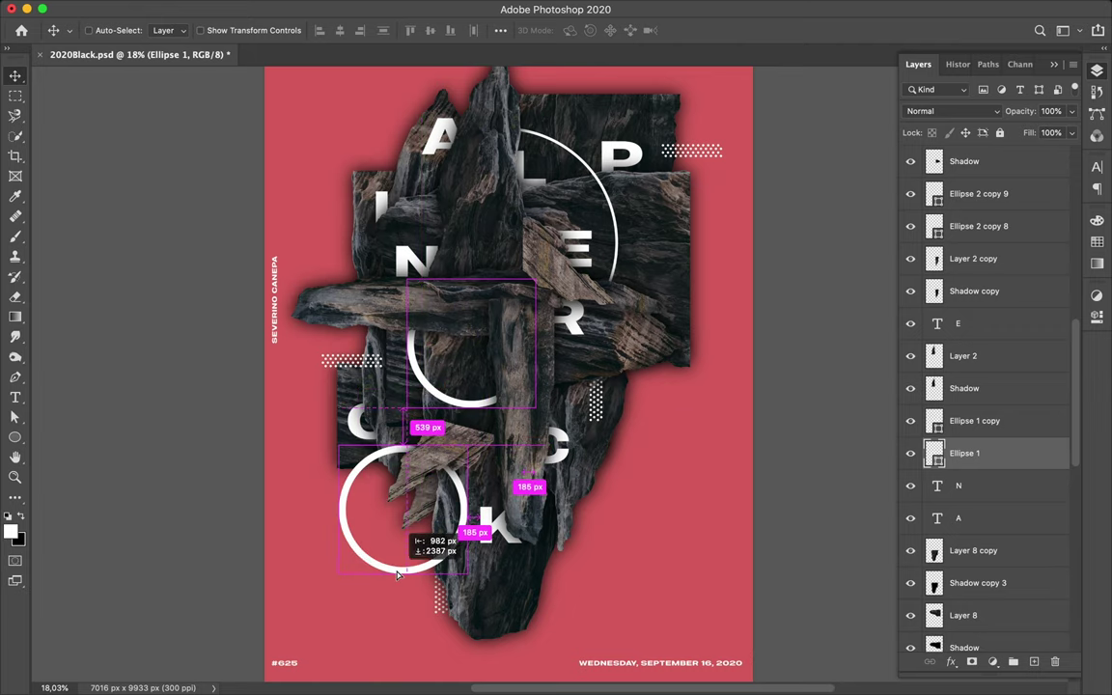
{"action": "key", "text": "ctrl+t"}
{"action": "left_click_drag", "start_coordinate": [339, 576], "coordinate": [392, 504]}
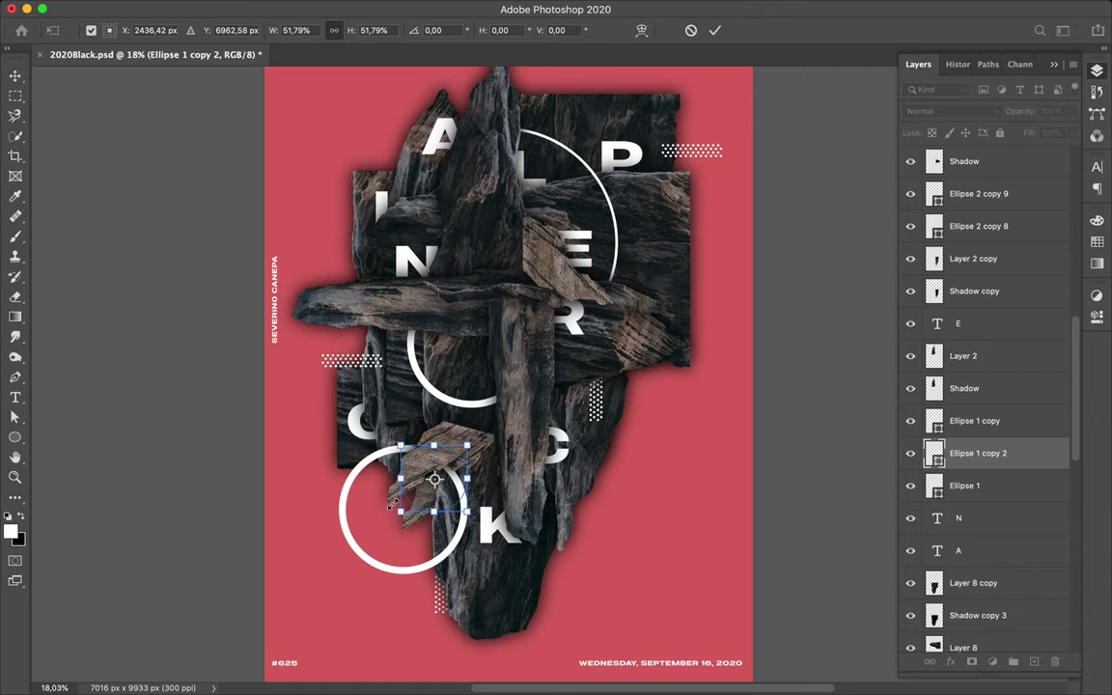
{"action": "key", "text": "Return"}
{"action": "left_click_drag", "start_coordinate": [463, 513], "coordinate": [439, 498]}
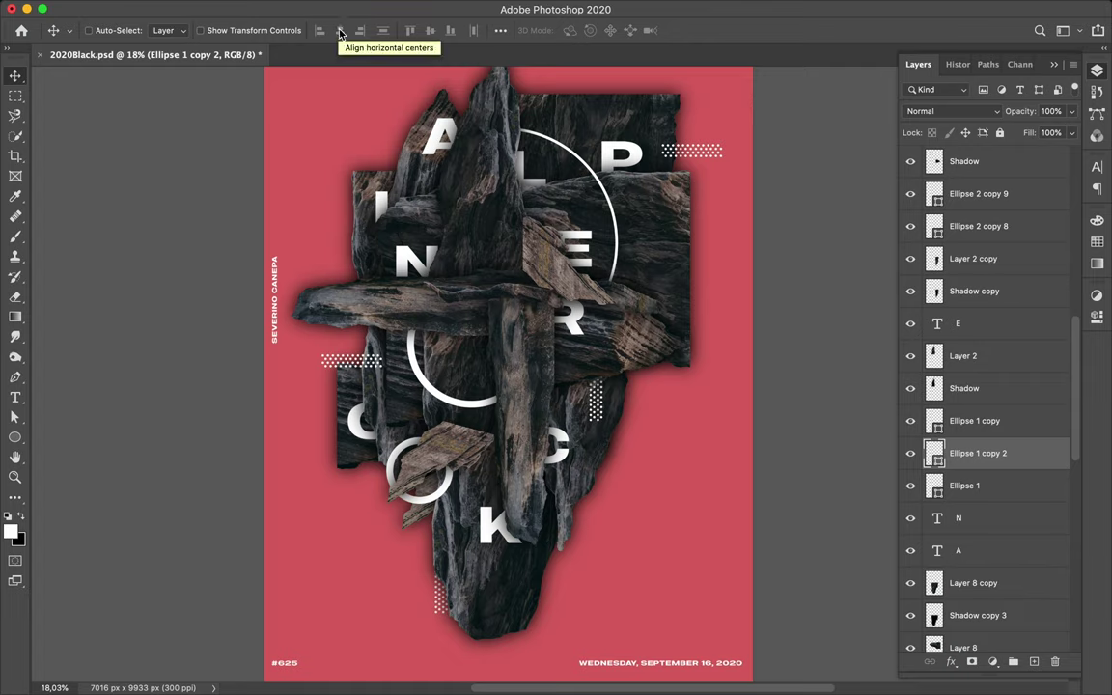
{"action": "key", "text": "a"}
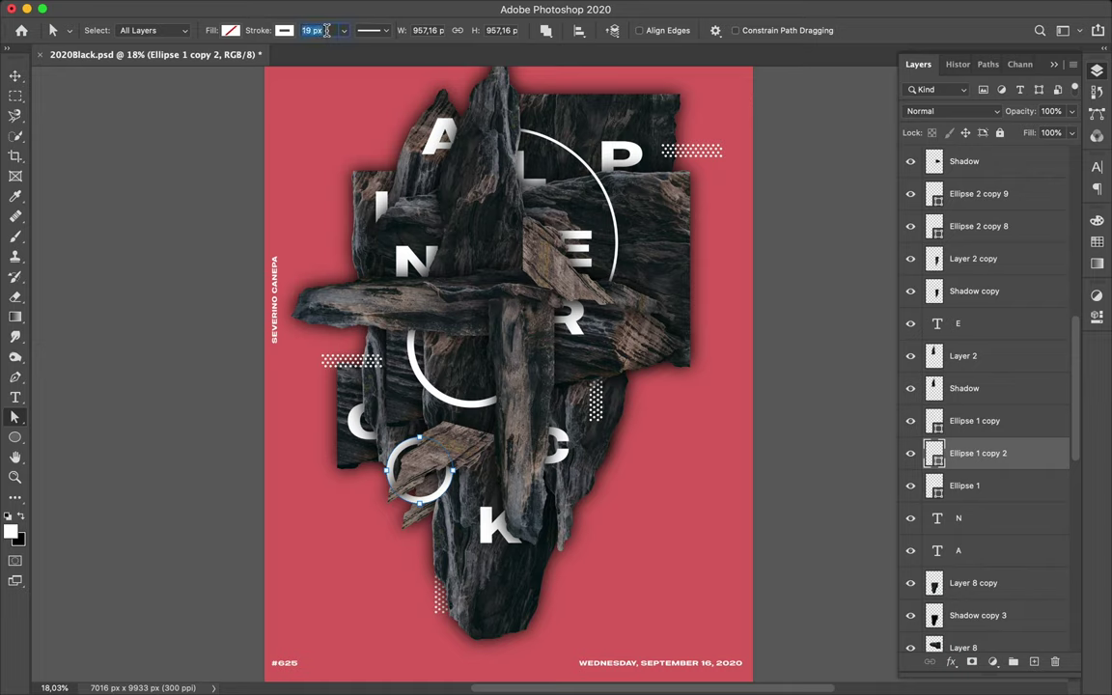
{"action": "key", "text": "Return"}
{"action": "key", "text": "v"}
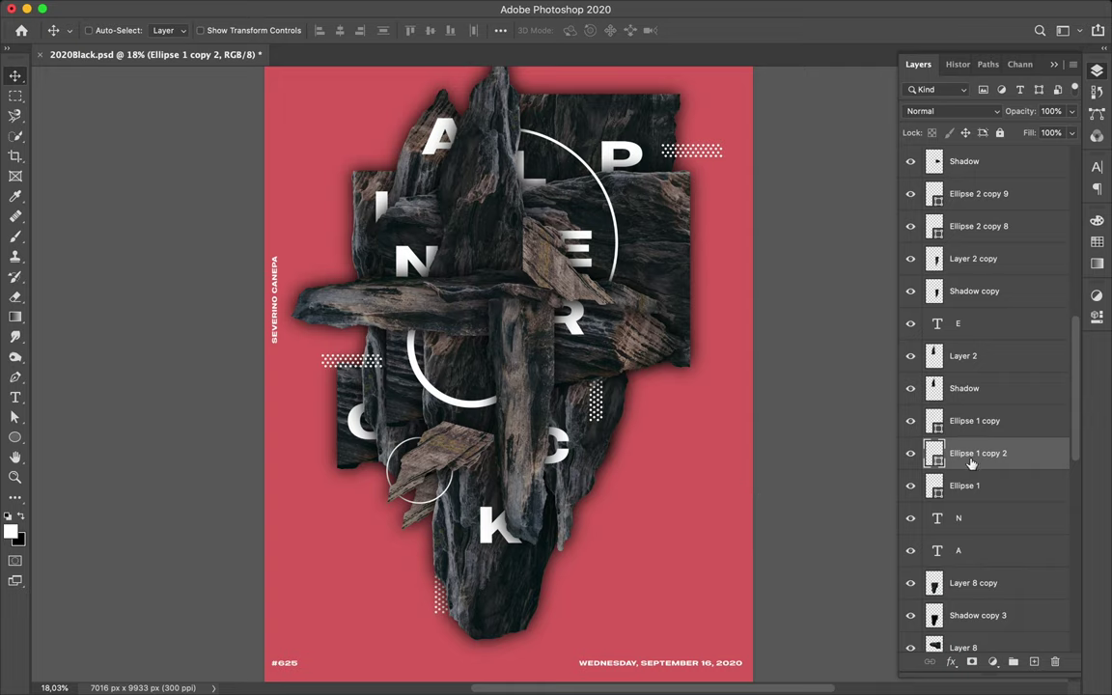
Step: Move the Ellipse 1 copy 2 layer into Group 1 above the rock pieces, below Ellipse 2 copy 6
{"action": "left_click_drag", "start_coordinate": [977, 461], "coordinate": [961, 340]}
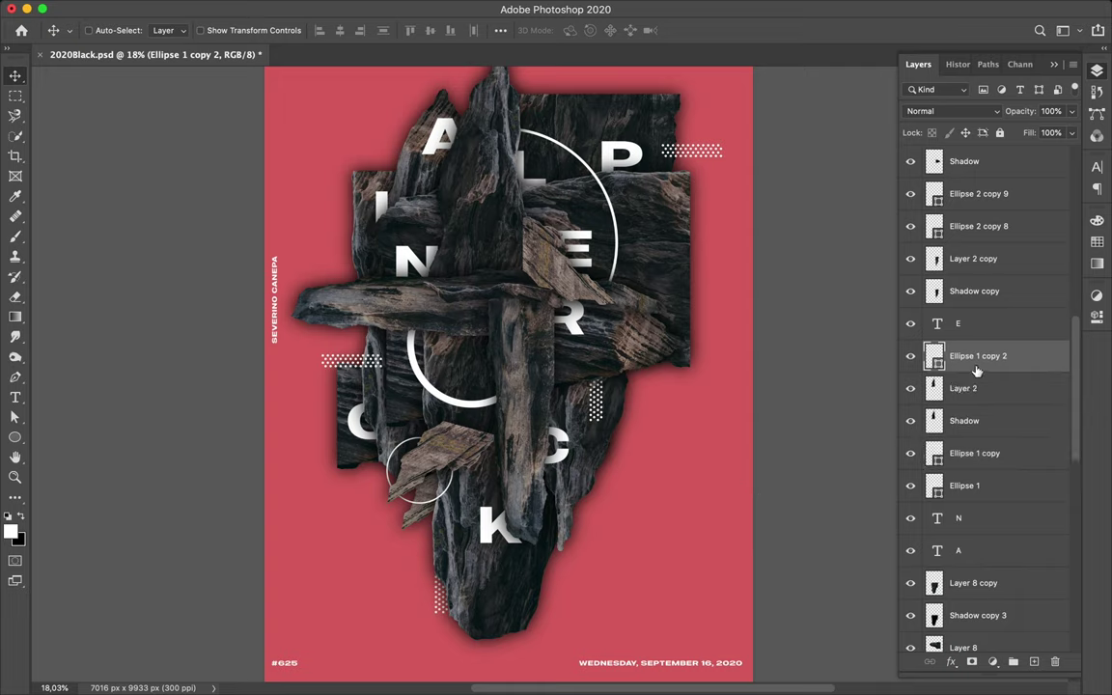
{"action": "left_click_drag", "start_coordinate": [977, 371], "coordinate": [977, 174]}
{"action": "scroll", "coordinate": [994, 325], "scroll_direction": "up", "scroll_amount": 3}
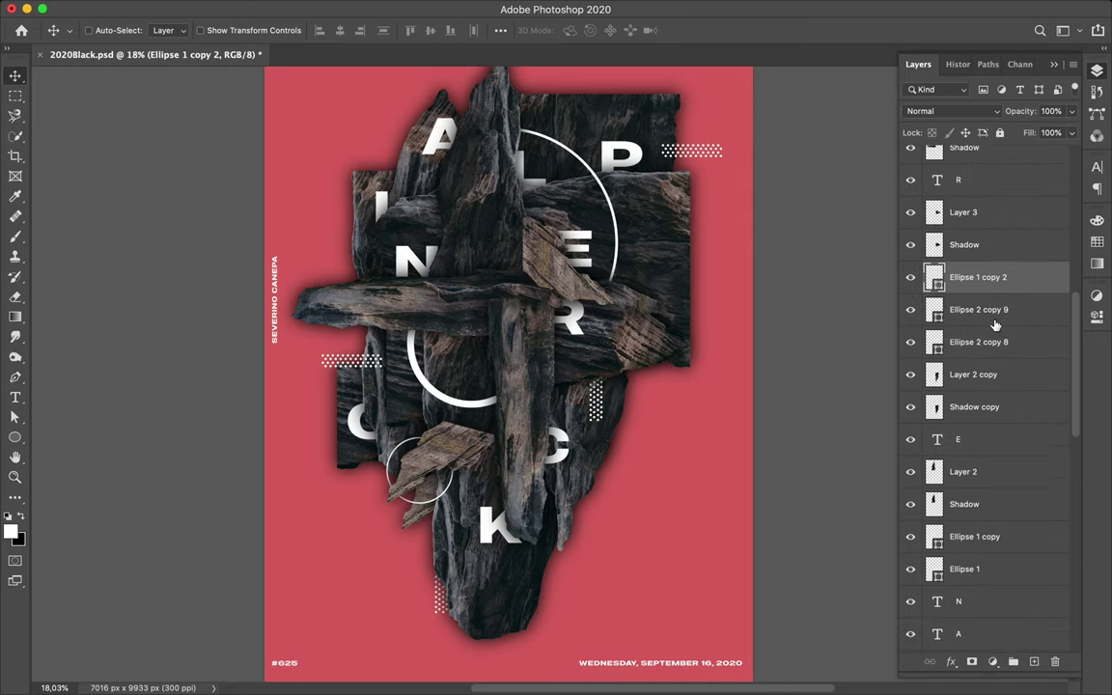
{"action": "scroll", "coordinate": [981, 287], "scroll_direction": "up", "scroll_amount": 3}
{"action": "left_click_drag", "start_coordinate": [981, 374], "coordinate": [980, 196]}
{"action": "scroll", "coordinate": [992, 335], "scroll_direction": "up", "scroll_amount": 10}
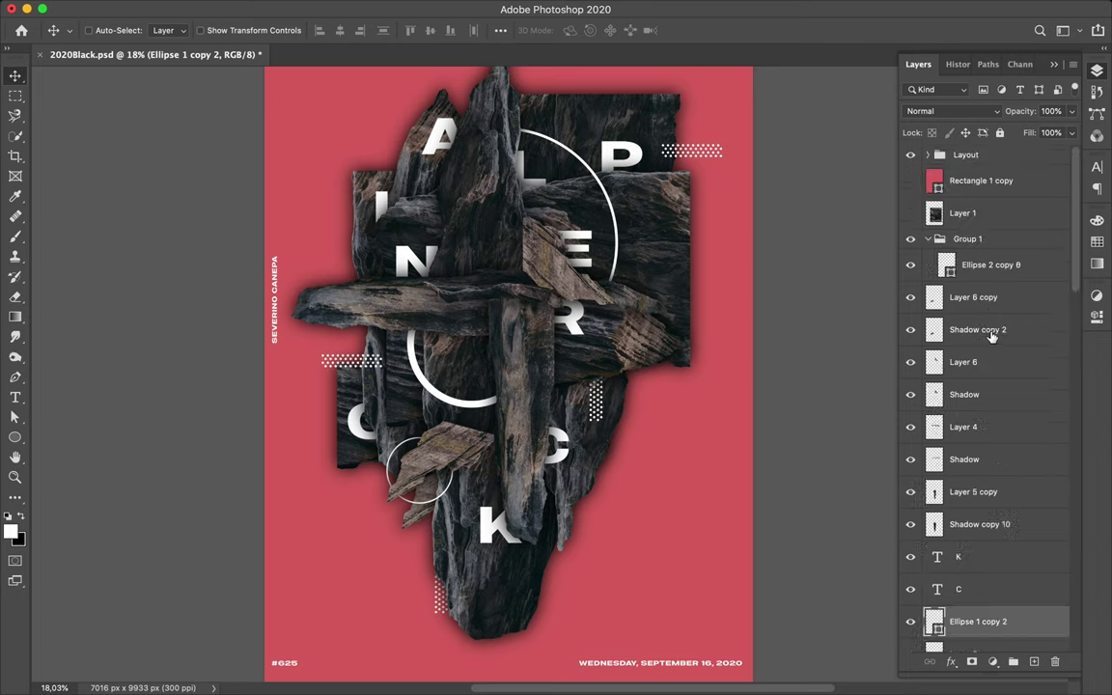
{"action": "left_click_drag", "start_coordinate": [985, 623], "coordinate": [975, 295]}
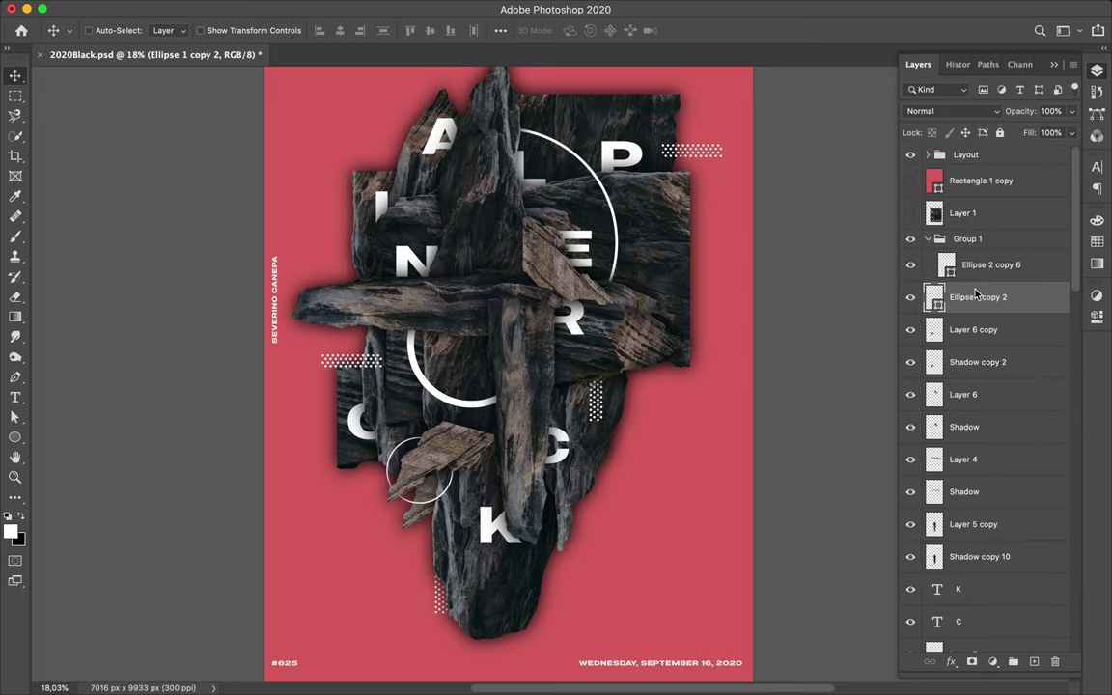
Step: Select the wooden shard and the rock layer Layer 8 copy, then the small ring layer
{"action": "left_click", "coordinate": [955, 329]}
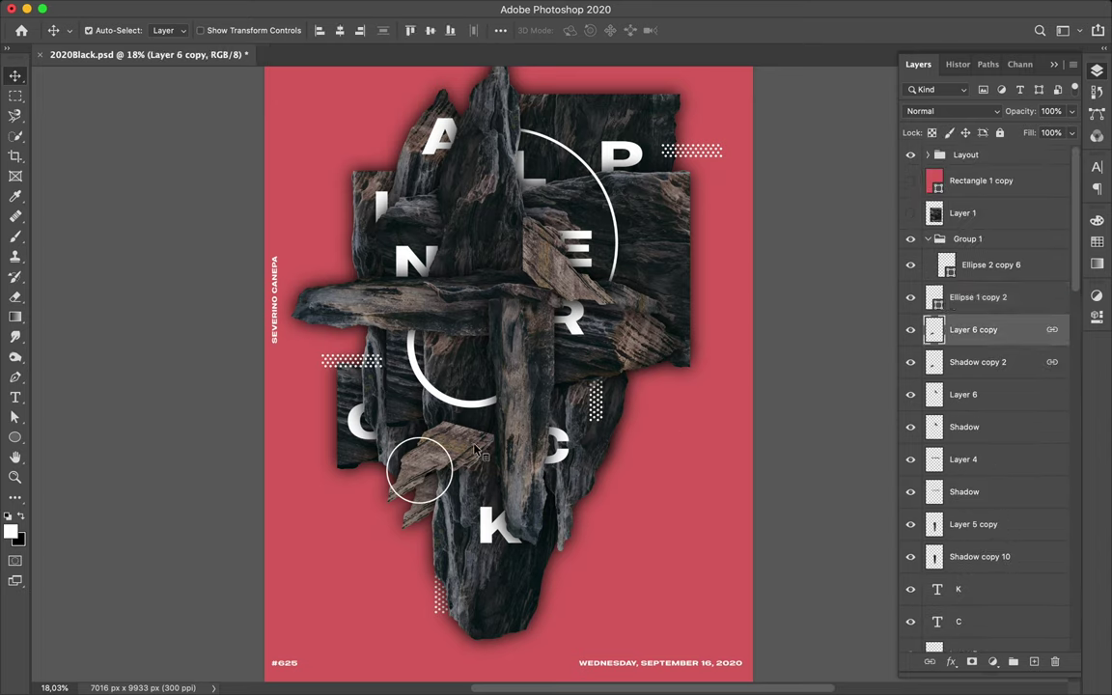
{"action": "key", "text": "ctrl"}
{"action": "key", "text": "m"}
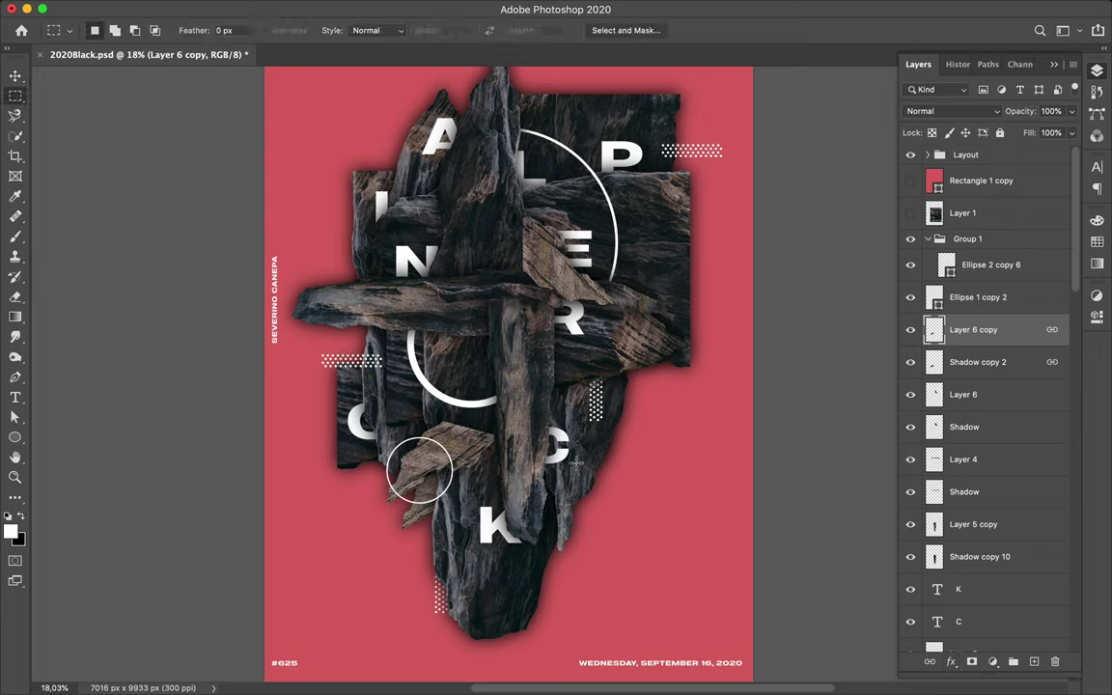
{"action": "key", "text": "v"}
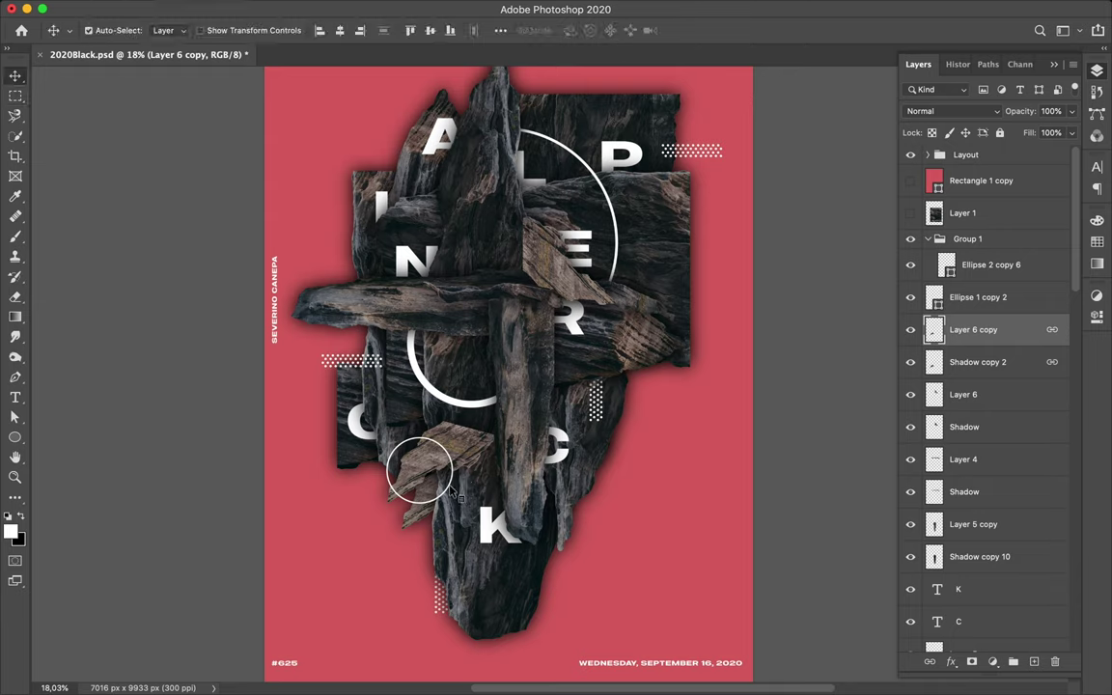
{"action": "left_click", "coordinate": [452, 490]}
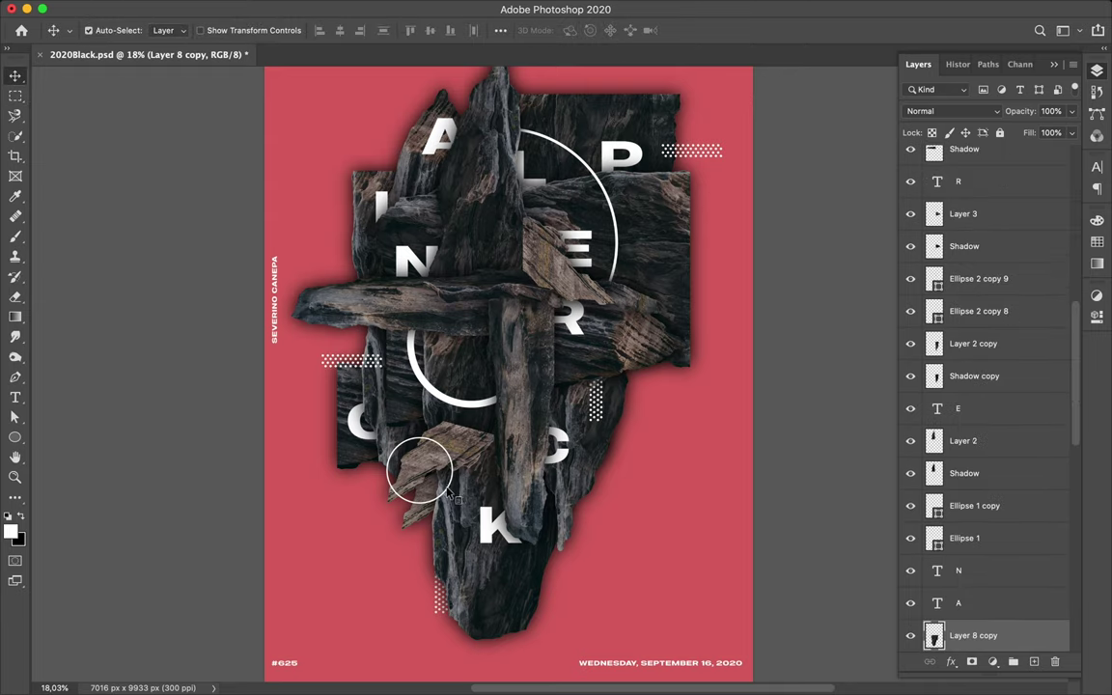
{"action": "left_click", "coordinate": [350, 432]}
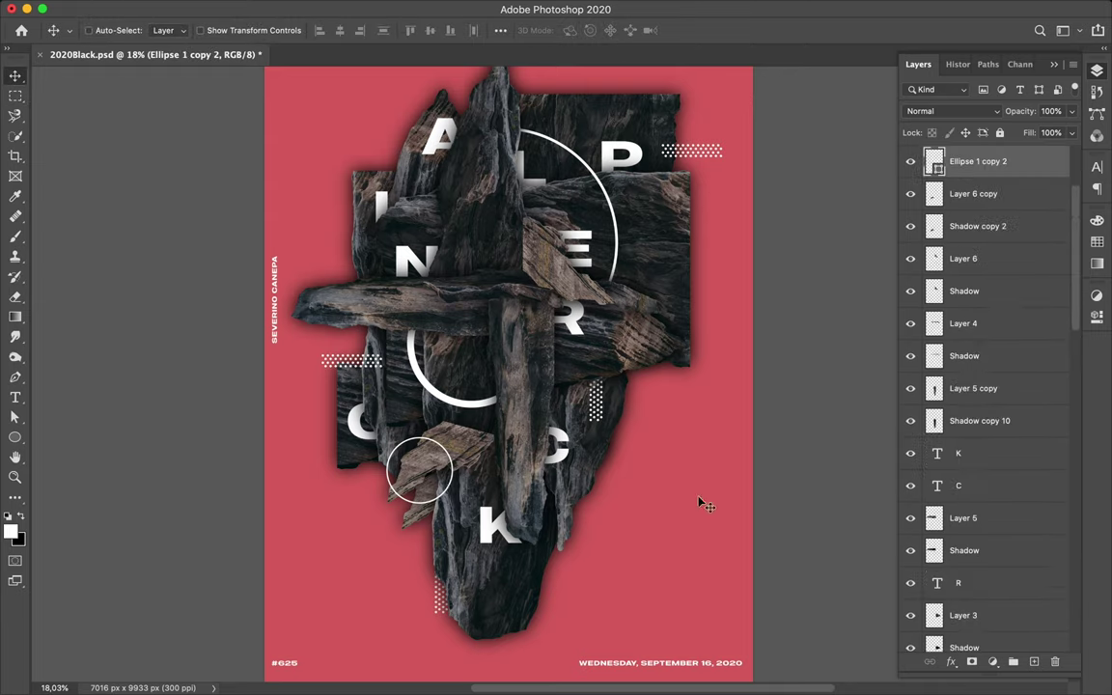
Step: Add a layer mask to Ellipse 1 copy 2 and load the wooden shard's outline as a selection
{"action": "left_click", "coordinate": [971, 662]}
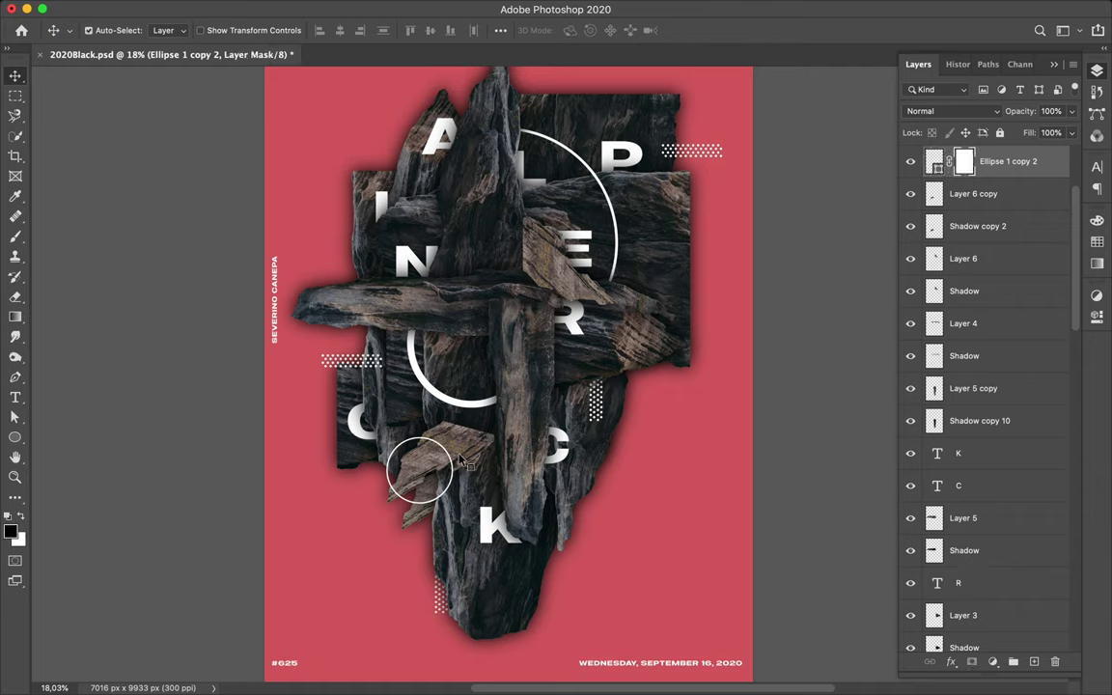
{"action": "left_click", "coordinate": [929, 194]}
{"action": "left_click", "coordinate": [933, 194], "text": "ctrl"}
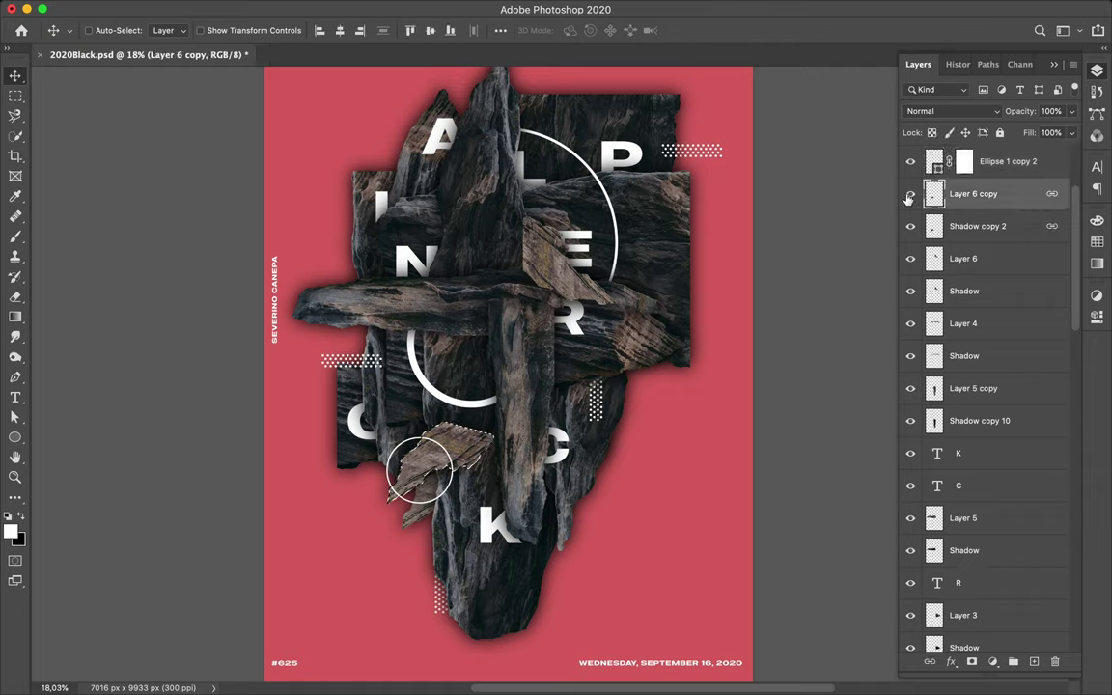
{"action": "key", "text": "b"}
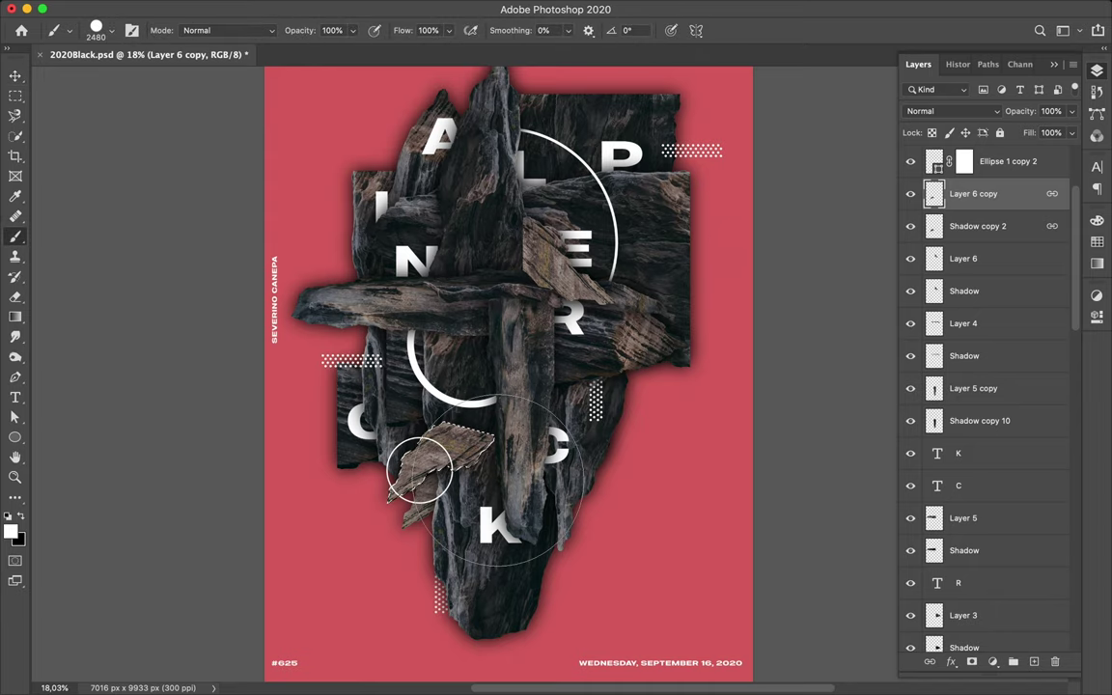
{"action": "left_click", "coordinate": [419, 470]}
{"action": "key", "text": "ctrl+z"}
{"action": "key", "text": "alt+bracketright"}
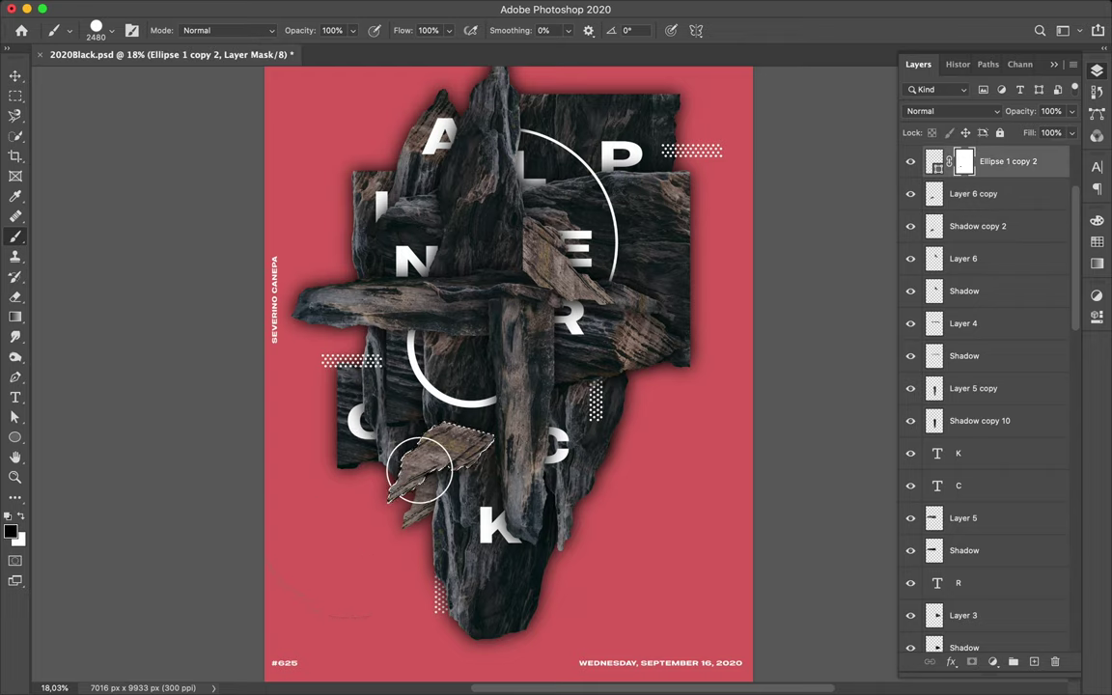
Step: Switch between tools and inspect the ring's gradient fill settings, closing them unchanged
{"action": "key", "text": "v"}
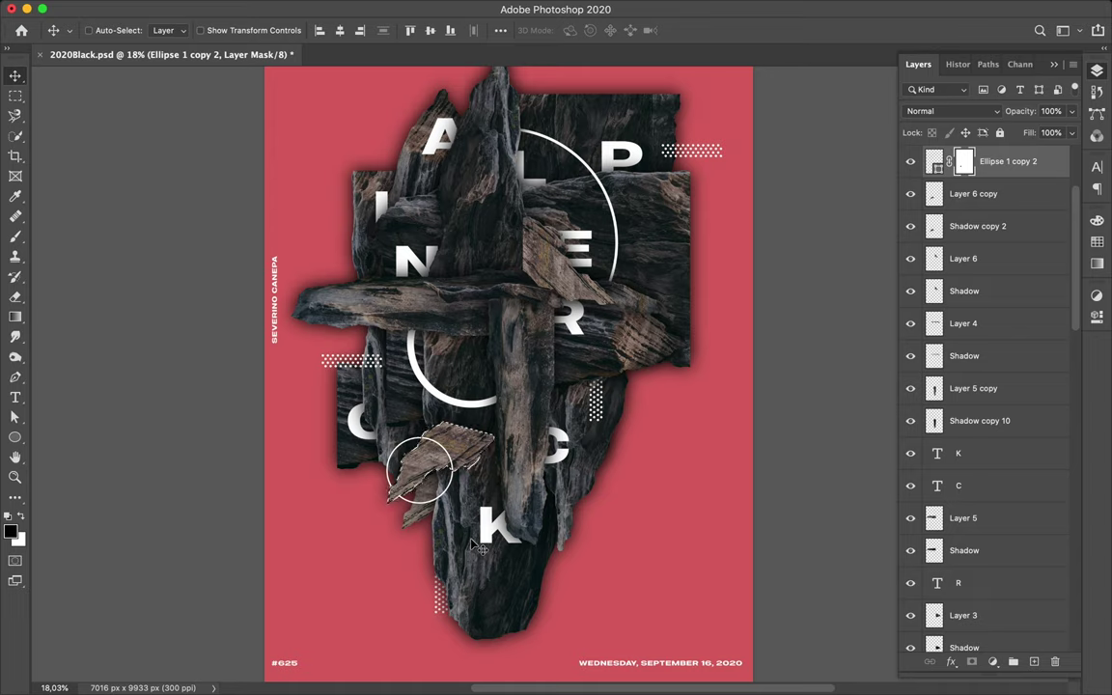
{"action": "key", "text": "m"}
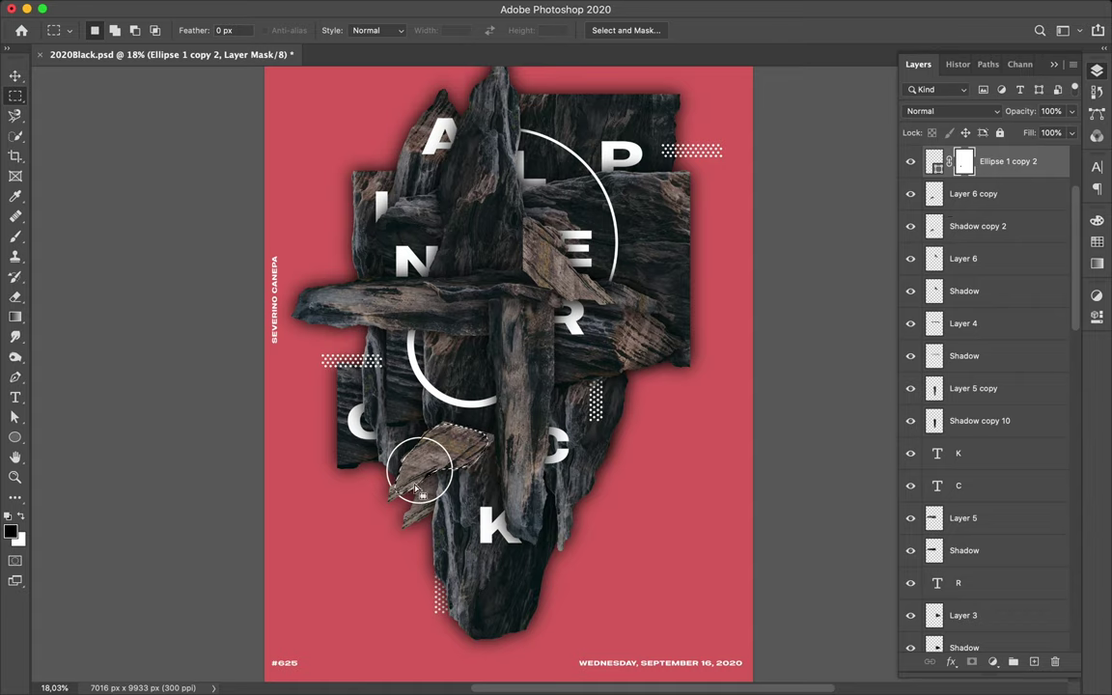
{"action": "key", "text": "b"}
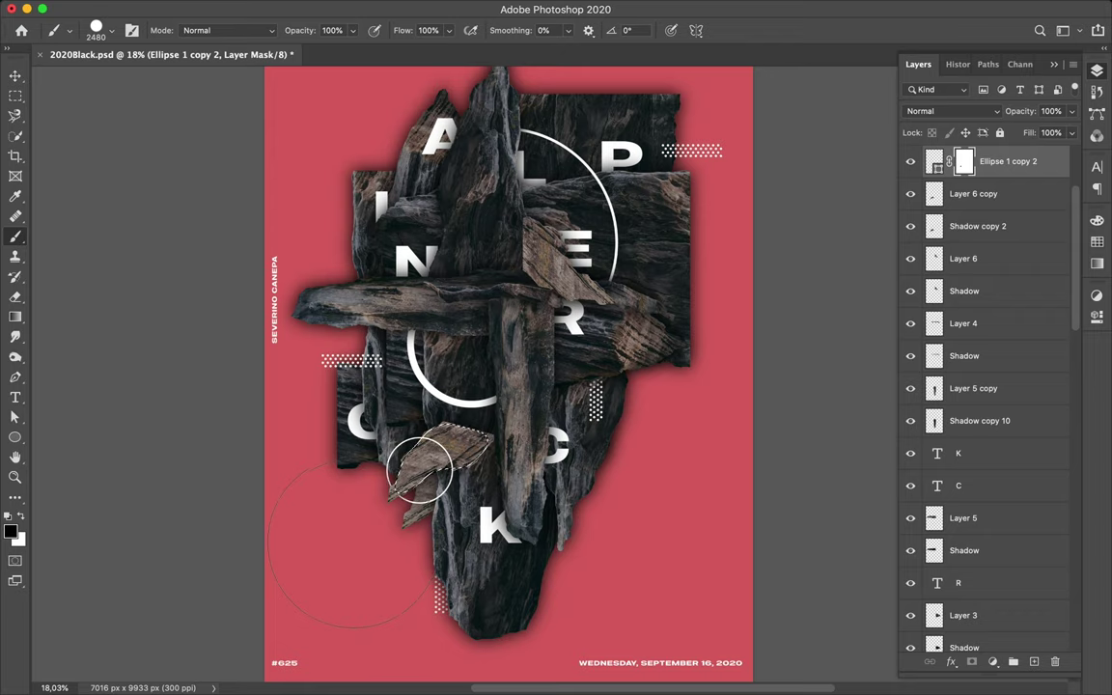
{"action": "key", "text": "v"}
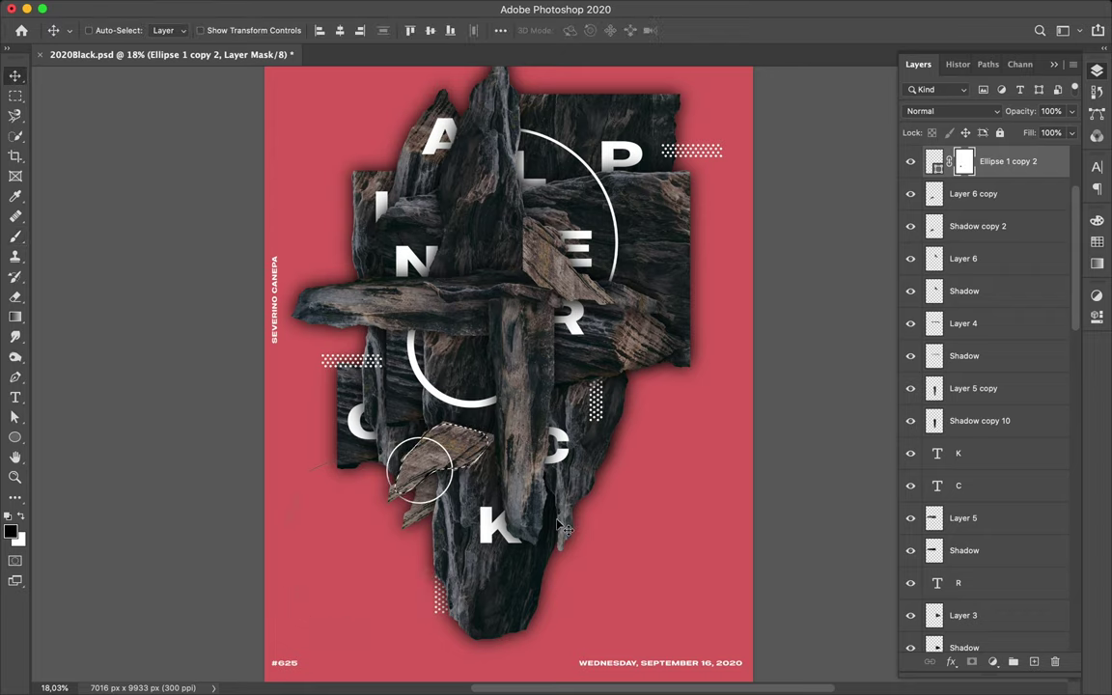
{"action": "key", "text": "m"}
{"action": "scroll", "coordinate": [611, 500], "scroll_direction": "up", "scroll_amount": 3}
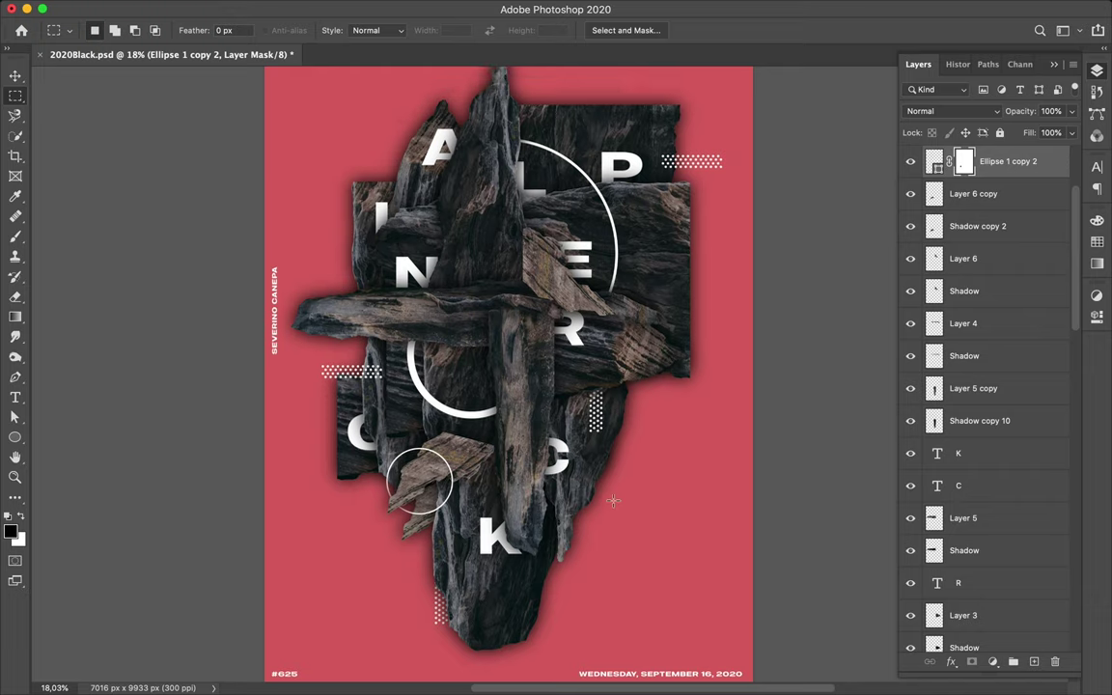
{"action": "scroll", "coordinate": [613, 500], "scroll_direction": "down", "scroll_amount": 3}
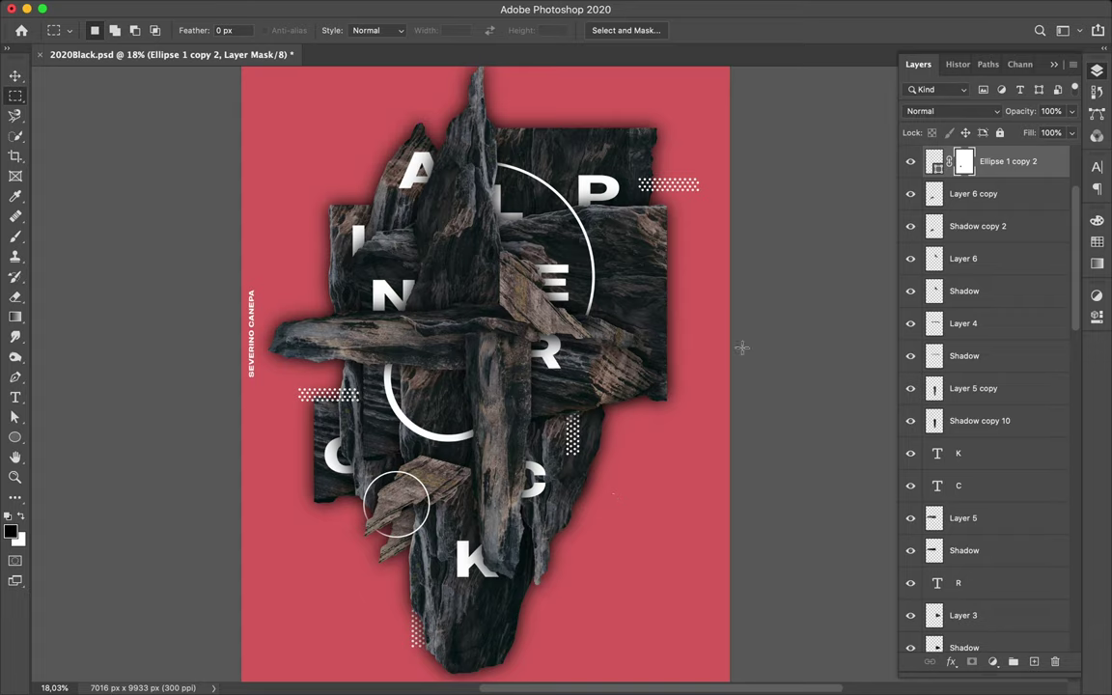
{"action": "double_click", "coordinate": [937, 164]}
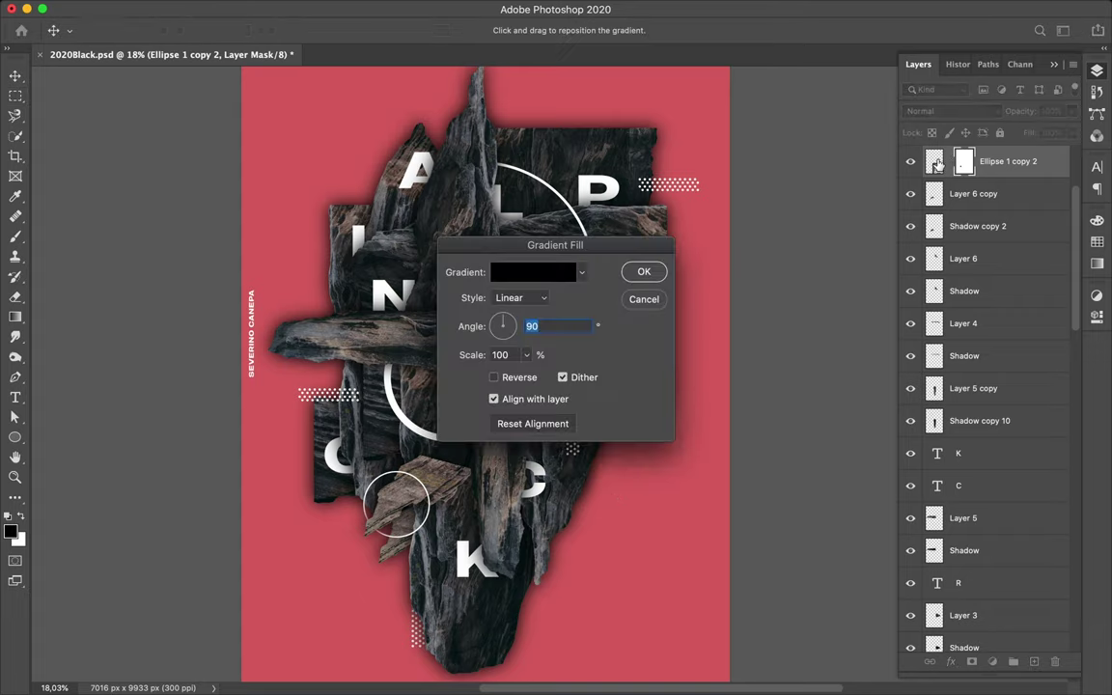
{"action": "left_click", "coordinate": [644, 298]}
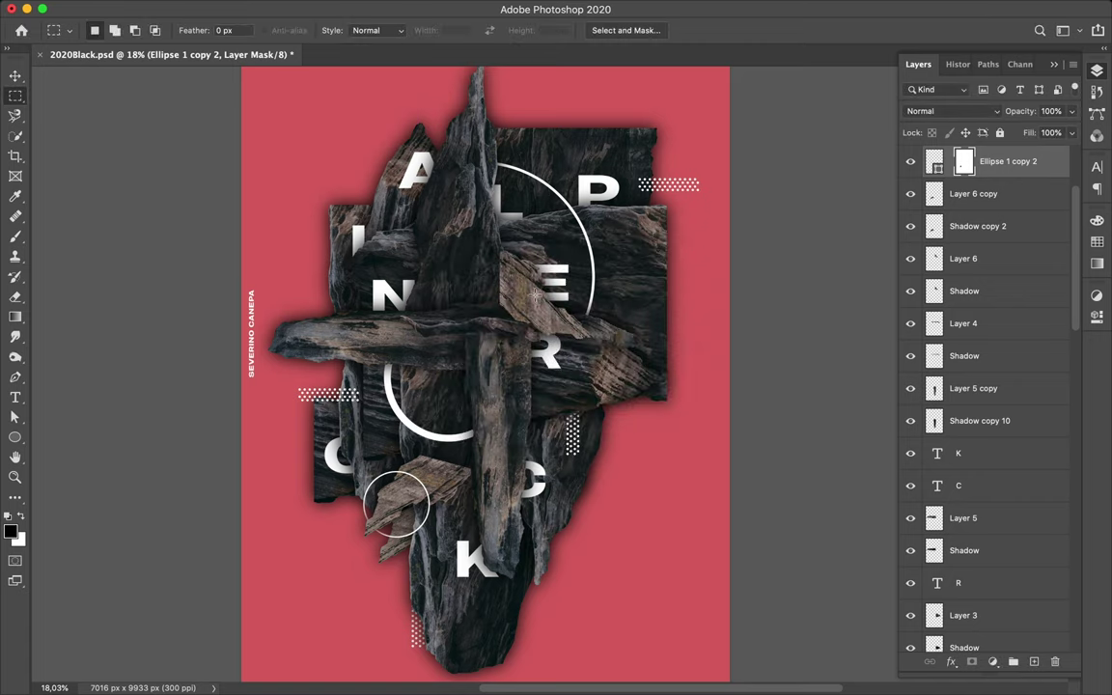
Step: Scale Ellipse 1 copy 2 down to about 46%, tucking it behind the wooden shard
{"action": "left_click", "coordinate": [935, 165]}
{"action": "key", "text": "ctrl+t"}
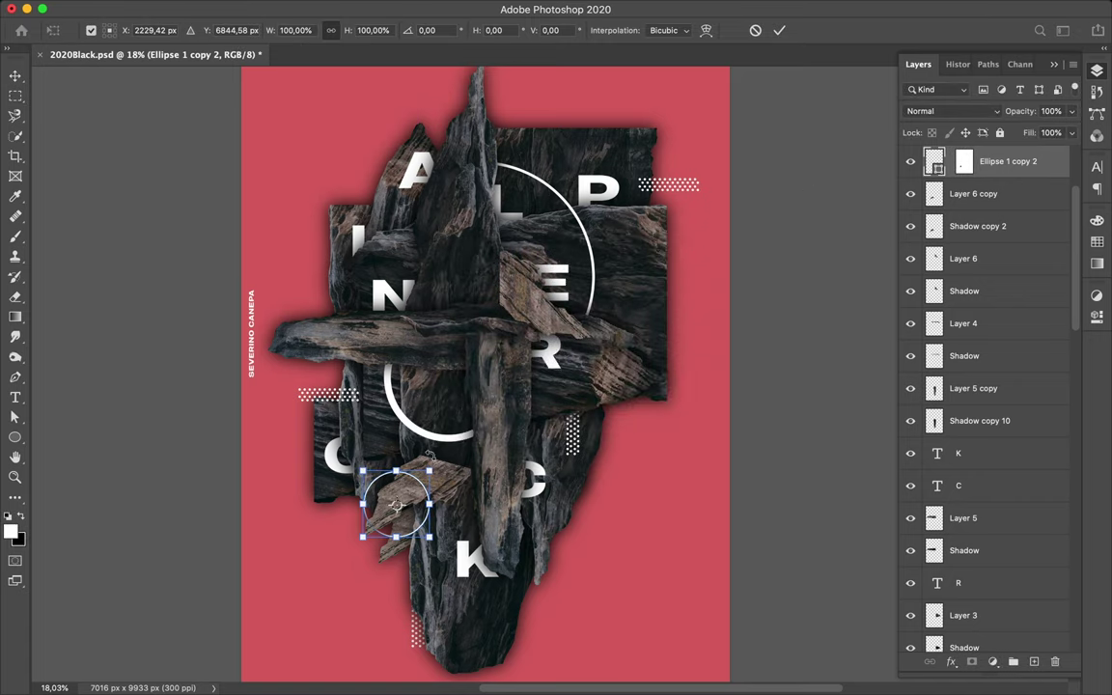
{"action": "left_click_drag", "start_coordinate": [430, 467], "coordinate": [393, 499]}
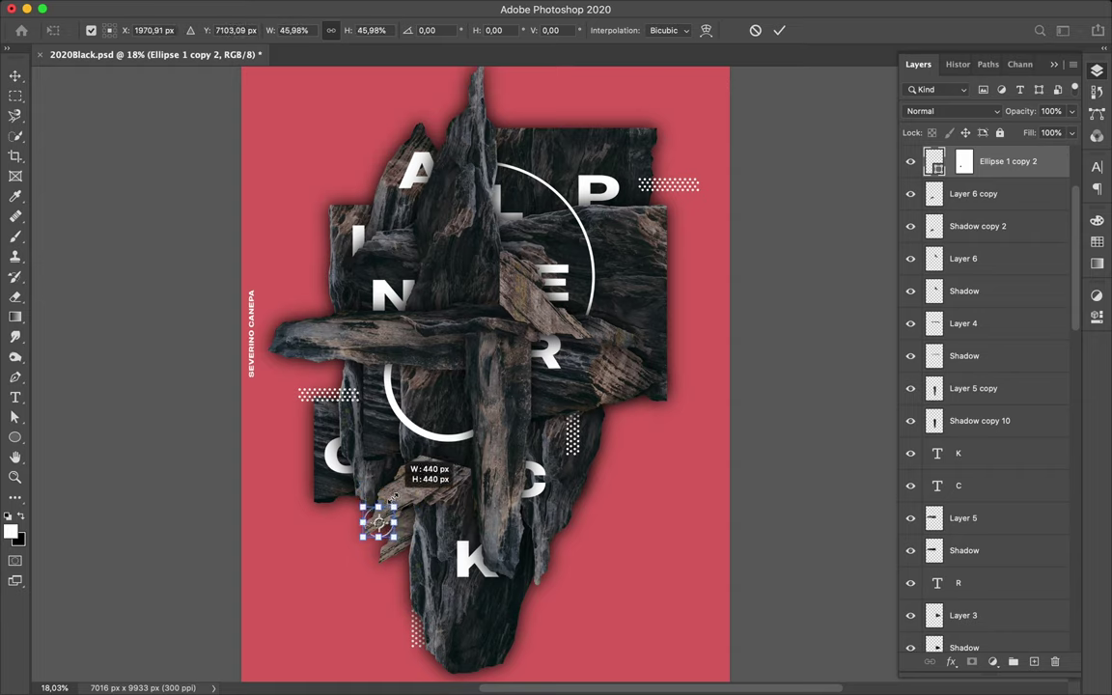
{"action": "key", "text": "Return"}
{"action": "key", "text": "m"}
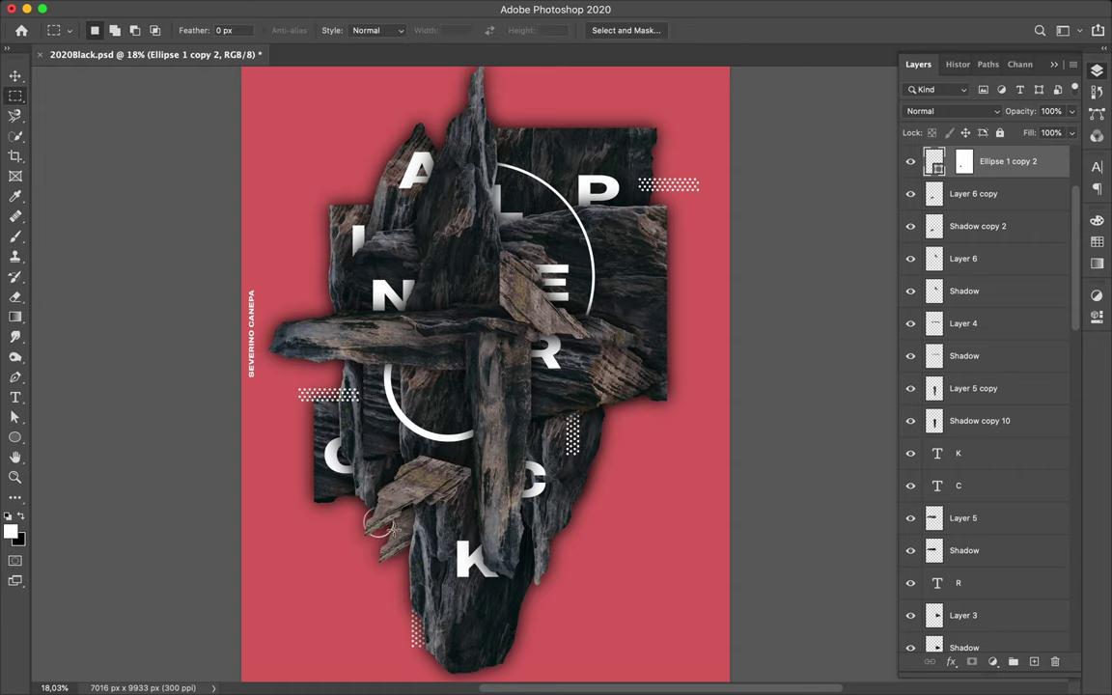
Step: Target the ring's mask, set a black Hard Round brush, and load Layer 6 copy's outline as a selection
{"action": "left_click", "coordinate": [965, 161]}
{"action": "key", "text": "b"}
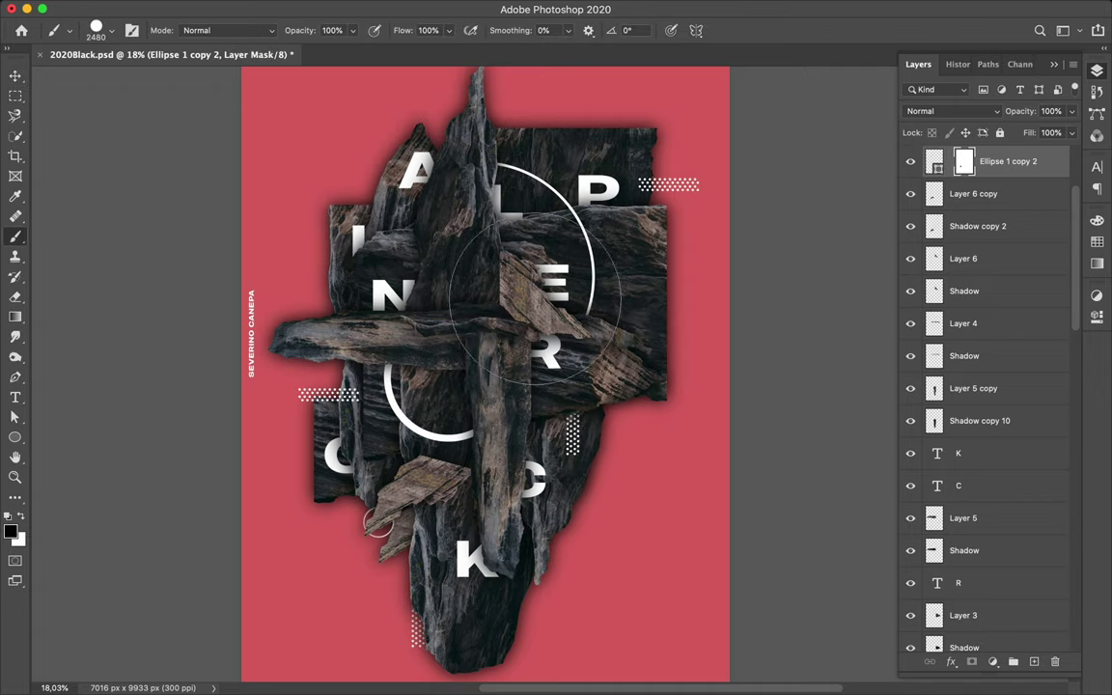
{"action": "left_click", "coordinate": [20, 518]}
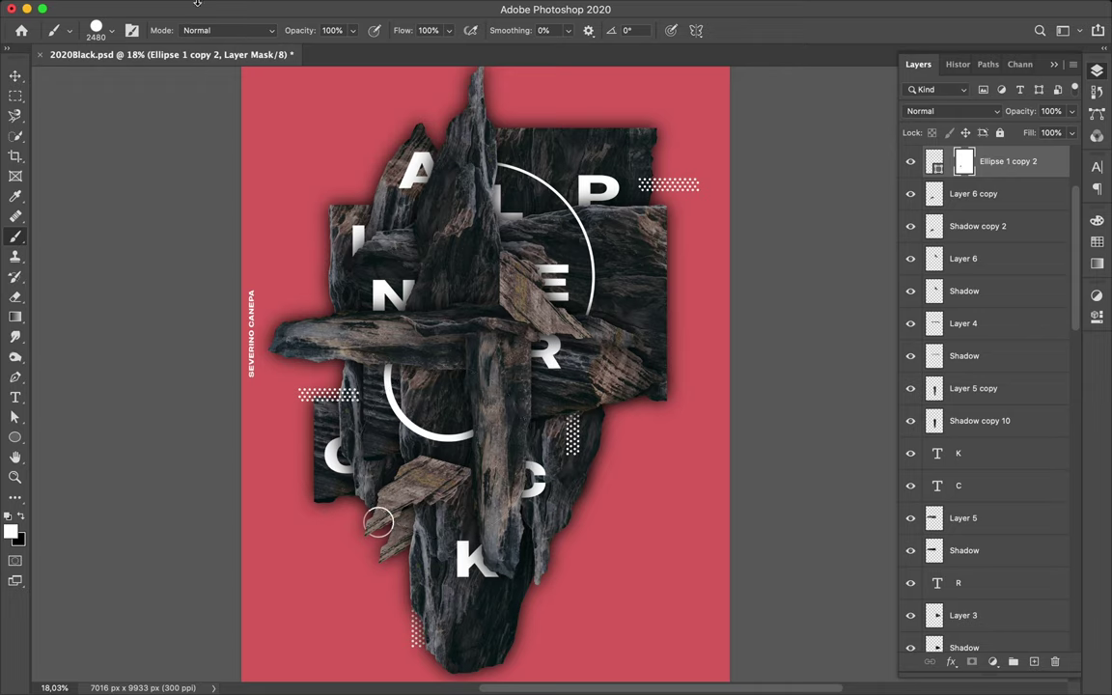
{"action": "left_click", "coordinate": [103, 36]}
{"action": "left_click", "coordinate": [87, 203]}
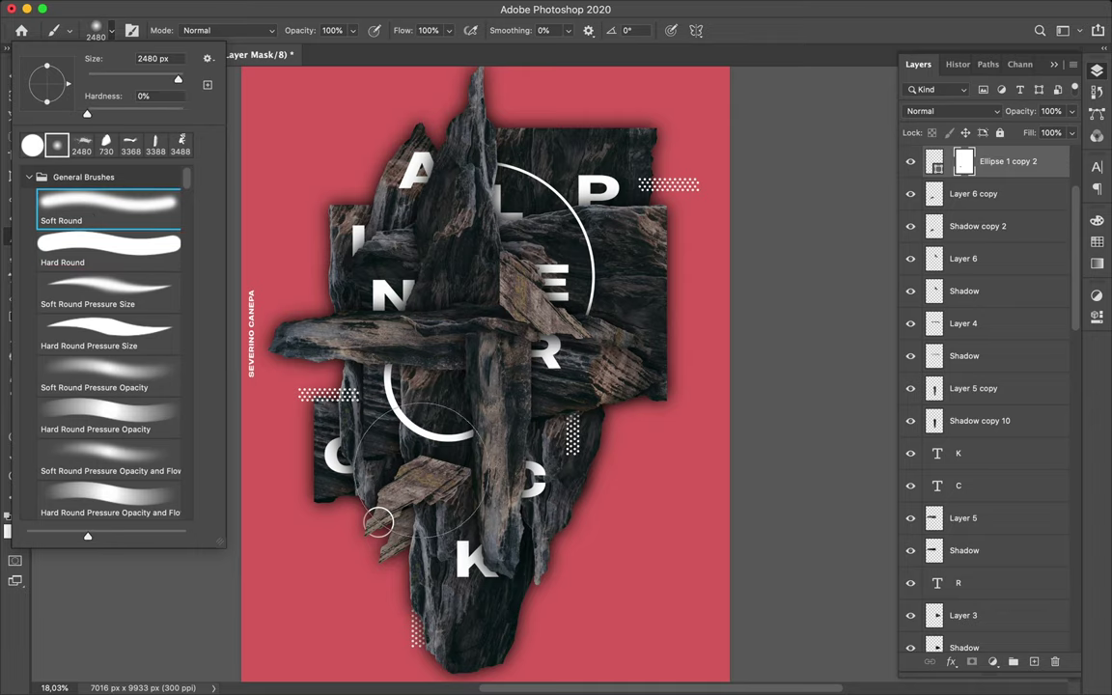
{"action": "key", "text": "Return"}
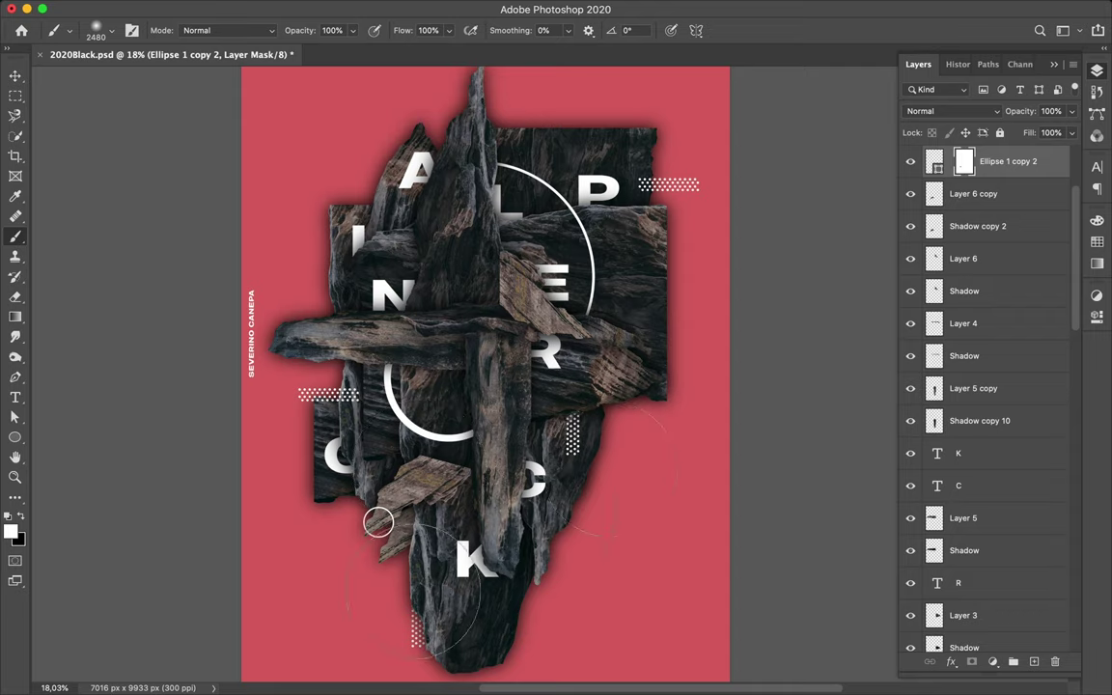
{"action": "key", "text": "x"}
{"action": "left_click", "coordinate": [111, 30]}
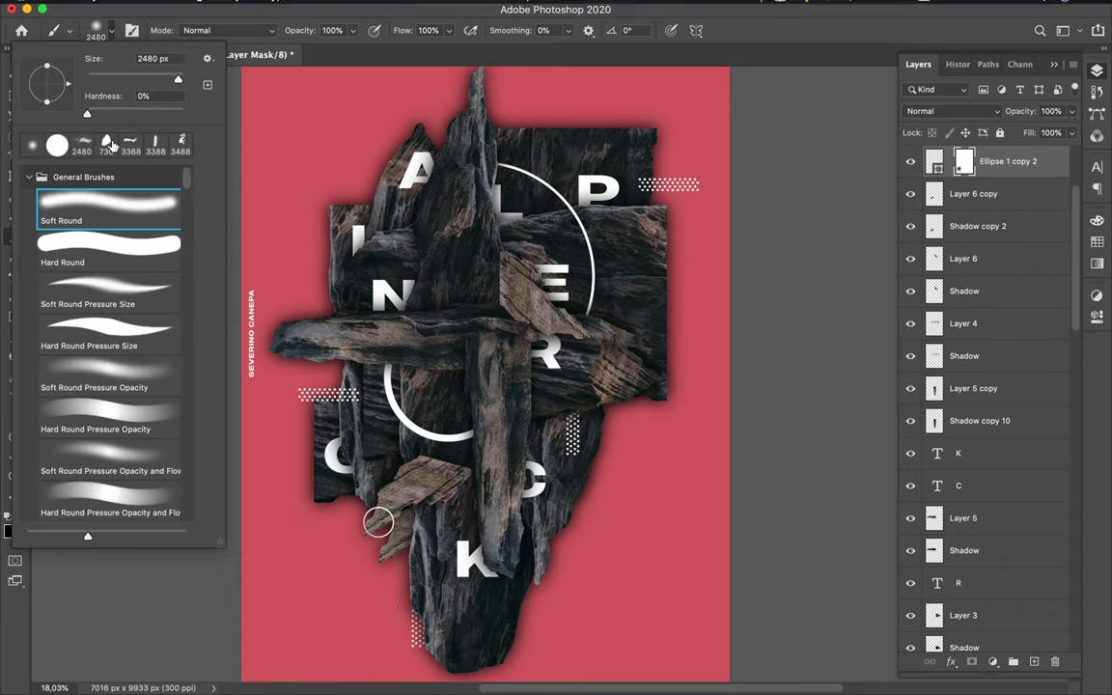
{"action": "left_click", "coordinate": [101, 241]}
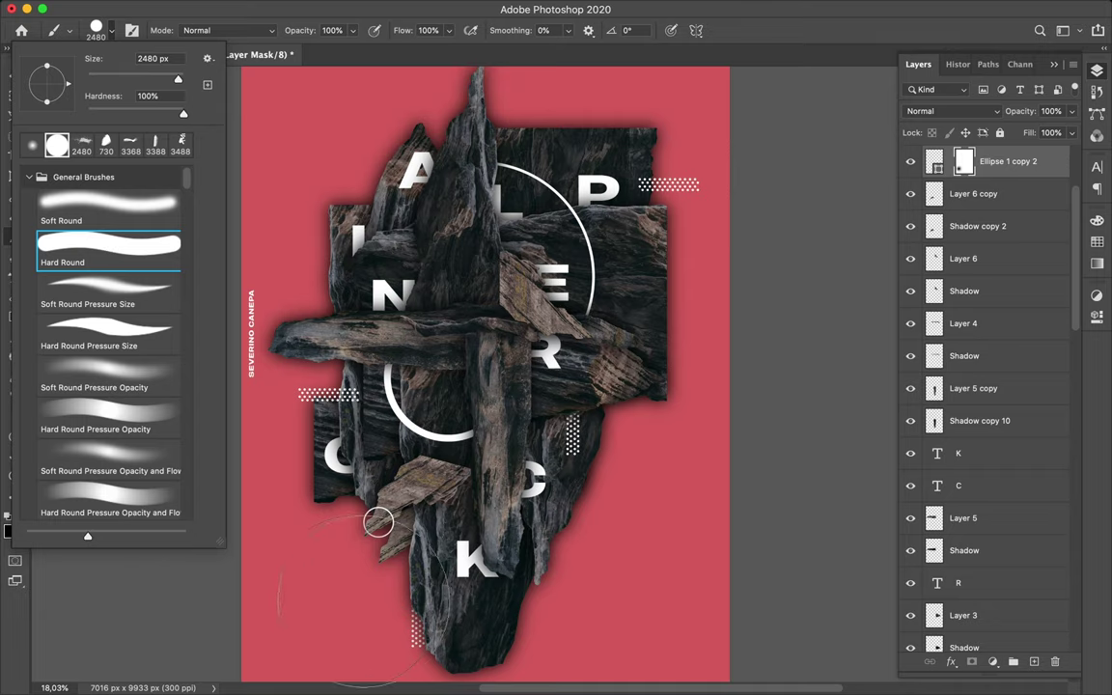
{"action": "left_click", "coordinate": [964, 162]}
{"action": "left_click", "coordinate": [934, 196], "text": "ctrl"}
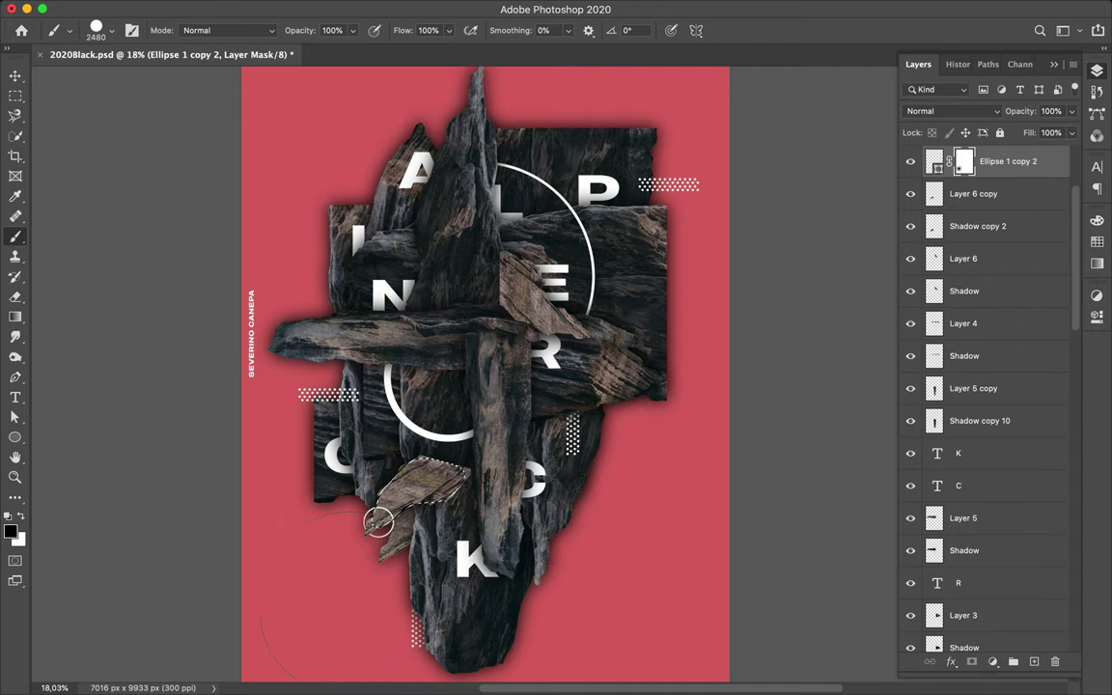
Step: Switch to the Rectangular Marquee tool and zoom in on the tilted rock slab
{"action": "key", "text": "v"}
{"action": "key", "text": "m"}
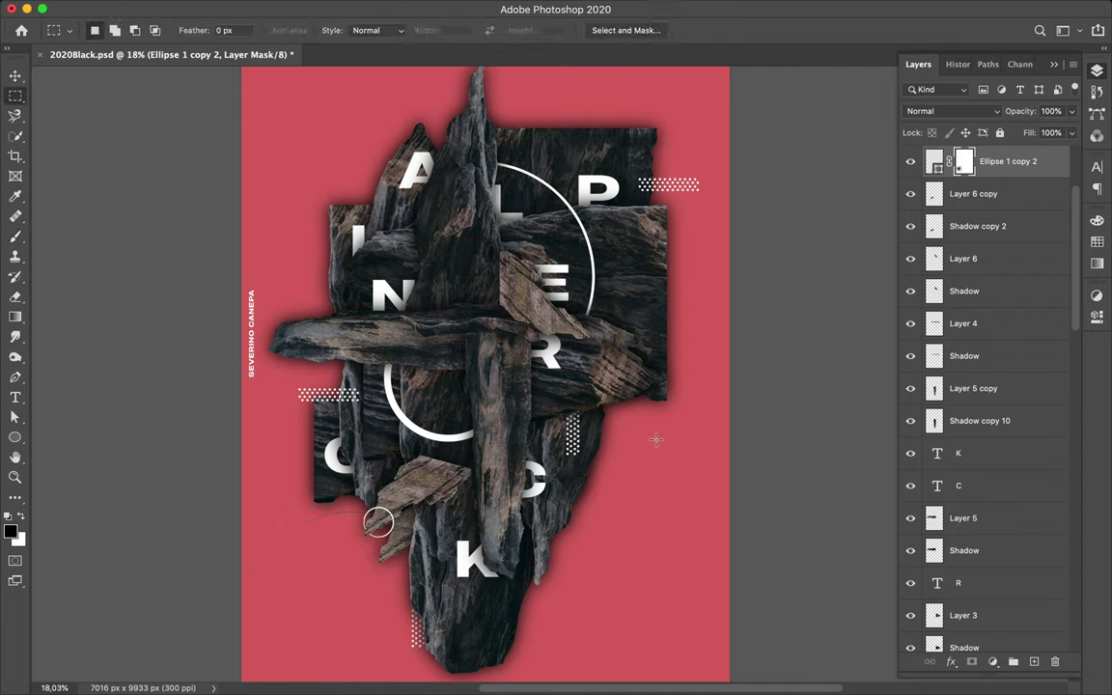
{"action": "scroll", "coordinate": [549, 377], "scroll_direction": "up", "scroll_amount": 3}
{"action": "scroll", "coordinate": [549, 377], "scroll_direction": "up", "scroll_amount": 2}
{"action": "scroll", "coordinate": [376, 548], "scroll_direction": "down", "scroll_amount": 5}
{"action": "scroll", "coordinate": [376, 548], "scroll_direction": "left", "scroll_amount": 8}
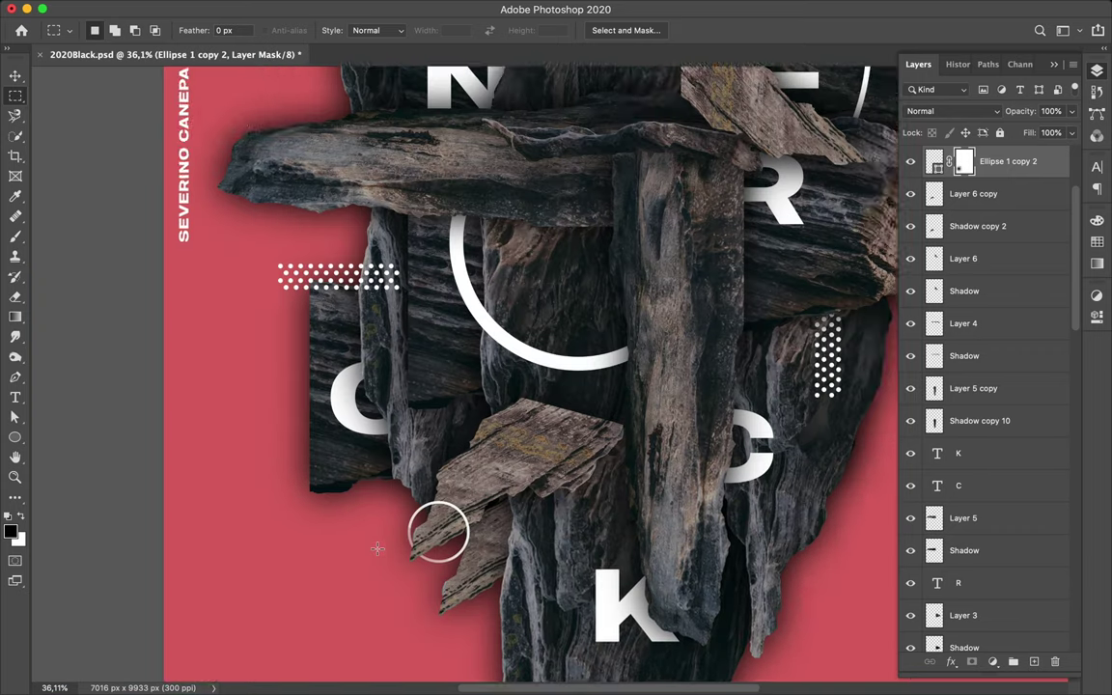
{"action": "scroll", "coordinate": [377, 548], "scroll_direction": "down", "scroll_amount": 3}
{"action": "scroll", "coordinate": [543, 459], "scroll_direction": "up", "scroll_amount": 2}
{"action": "scroll", "coordinate": [542, 458], "scroll_direction": "up", "scroll_amount": 1}
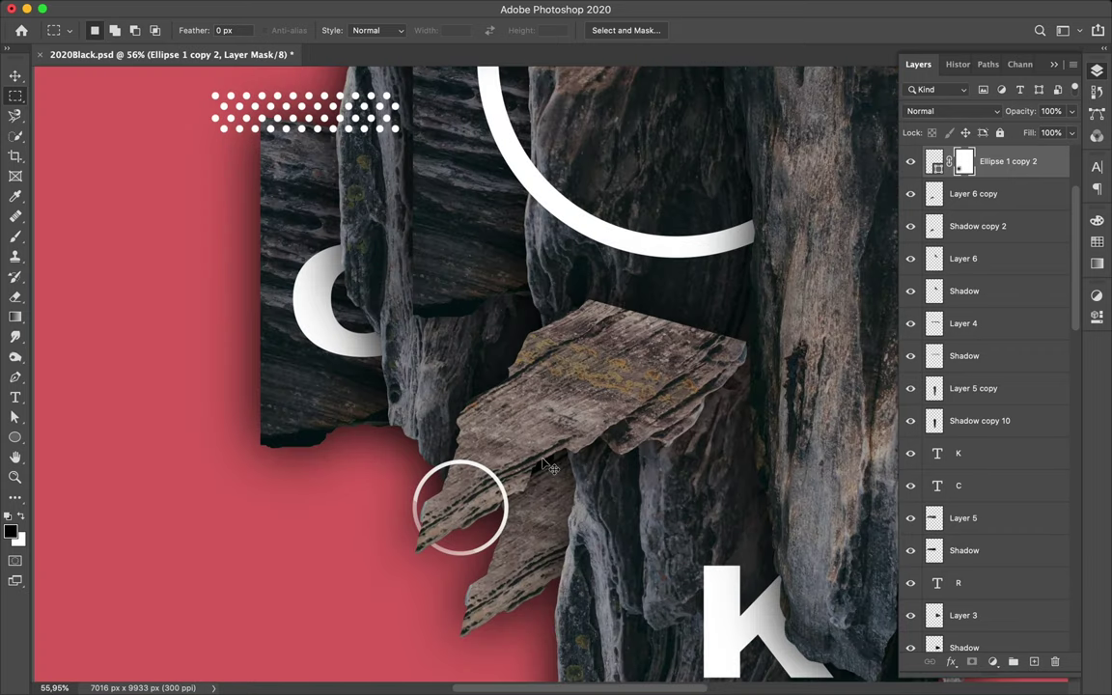
Step: Load the tilted rock slab's outline as a selection and zoom back out
{"action": "key", "text": "ctrl+shift+d"}
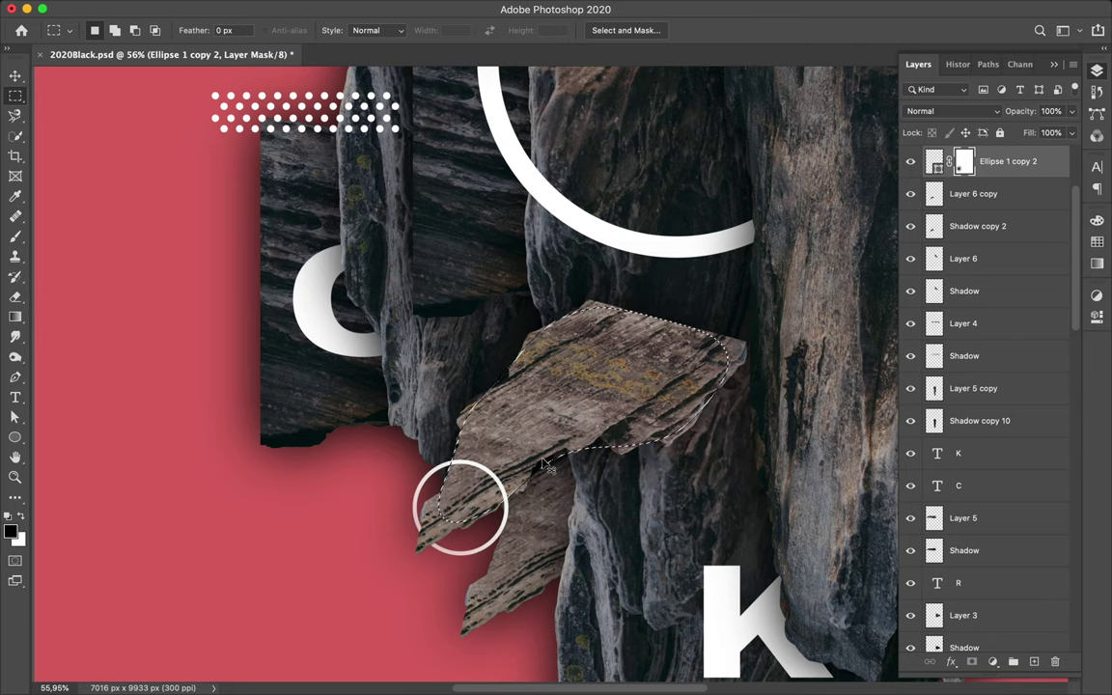
{"action": "scroll", "coordinate": [543, 463], "scroll_direction": "down", "scroll_amount": 2}
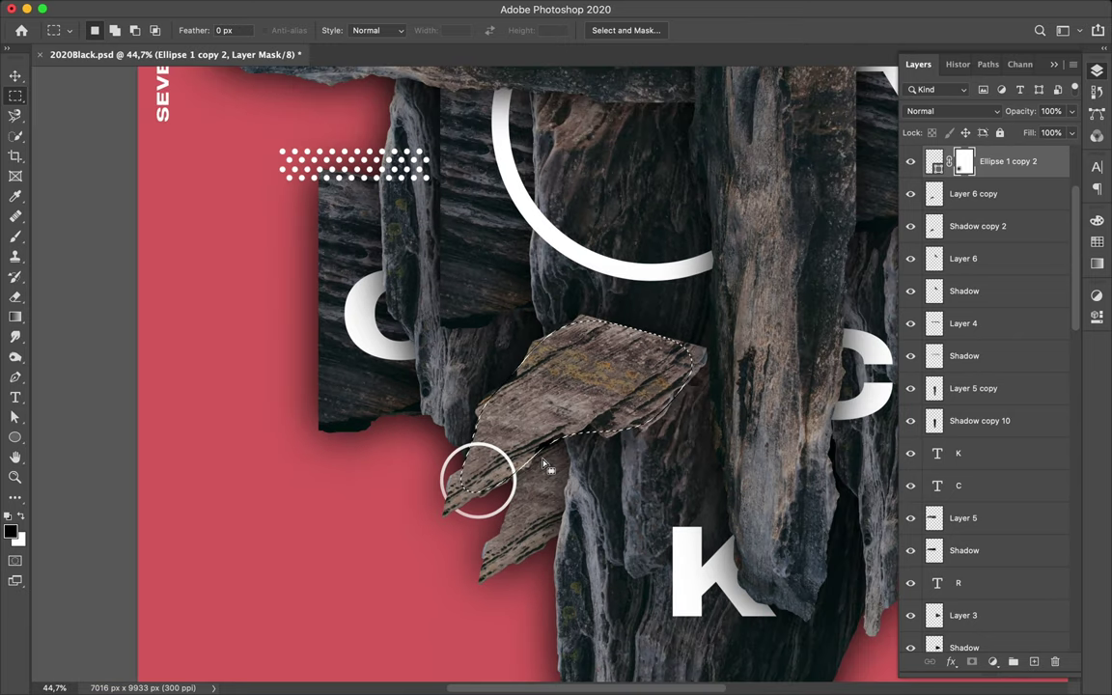
{"action": "scroll", "coordinate": [544, 460], "scroll_direction": "down", "scroll_amount": 2}
{"action": "scroll", "coordinate": [541, 461], "scroll_direction": "down", "scroll_amount": 1}
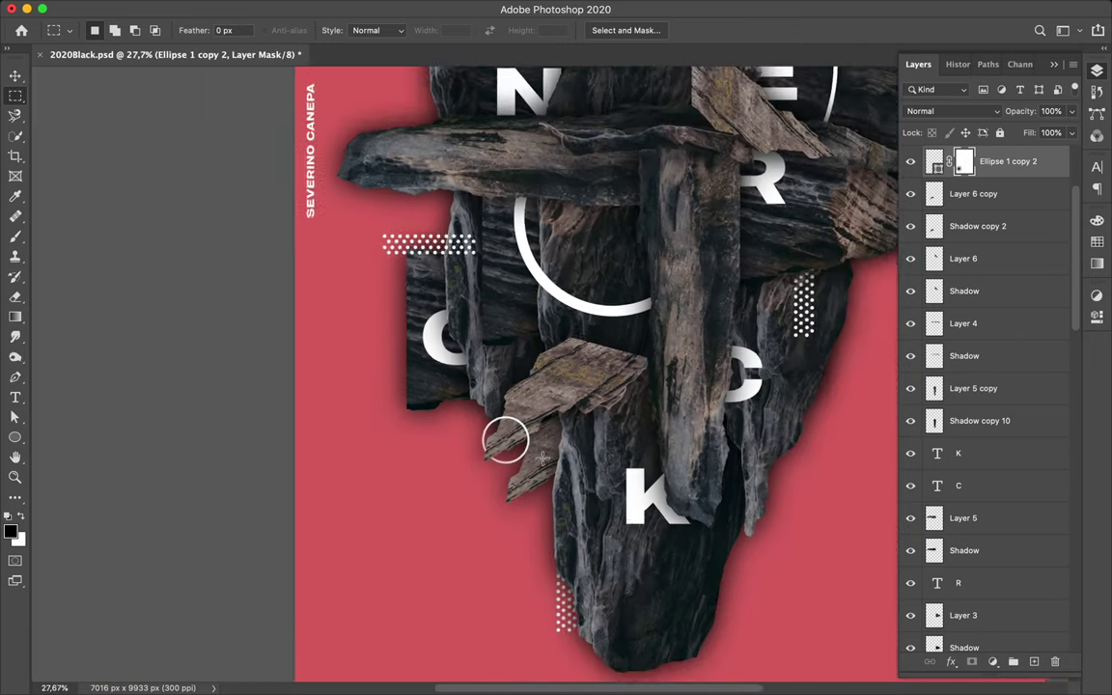
{"action": "scroll", "coordinate": [539, 461], "scroll_direction": "down", "scroll_amount": 1}
{"action": "scroll", "coordinate": [539, 464], "scroll_direction": "down", "scroll_amount": 2}
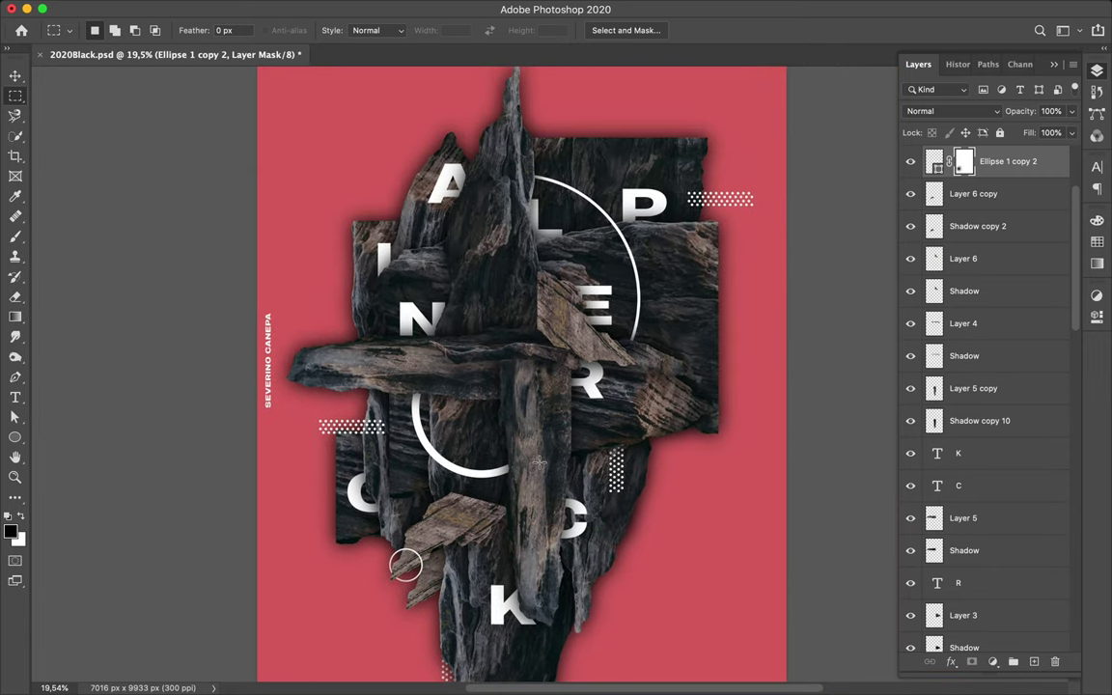
{"action": "scroll", "coordinate": [536, 466], "scroll_direction": "down", "scroll_amount": 1}
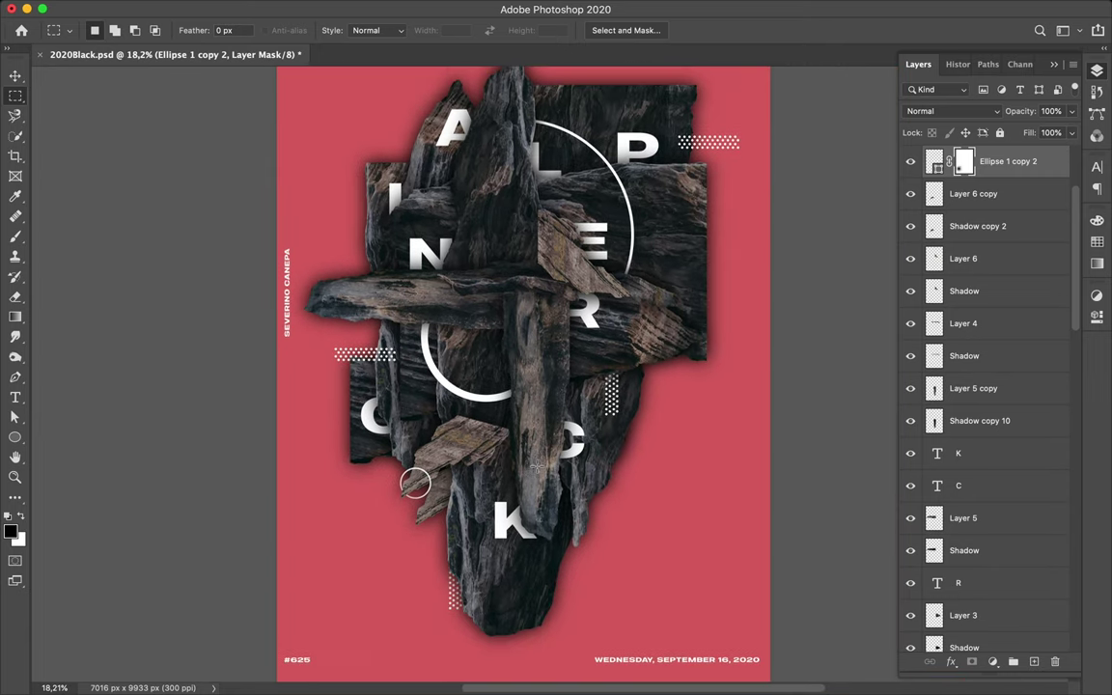
{"action": "key", "text": "v"}
{"action": "scroll", "coordinate": [541, 471], "scroll_direction": "up", "scroll_amount": 1}
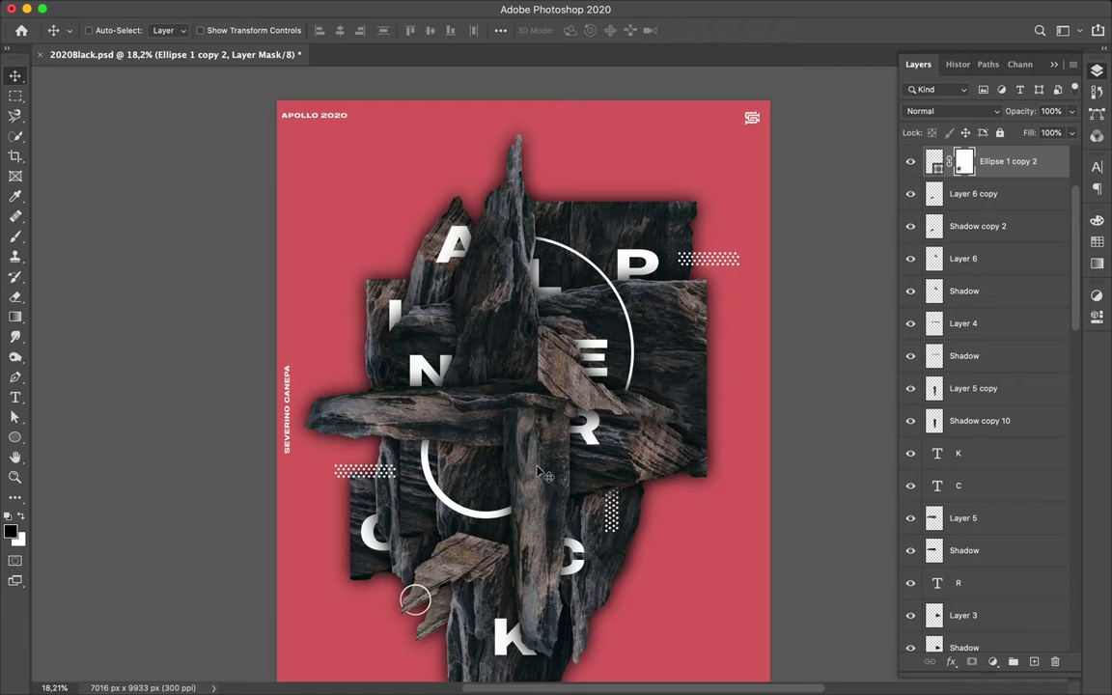
Step: Nudge the letters A and P slightly into better positions
{"action": "left_click", "coordinate": [451, 253]}
{"action": "left_click_drag", "start_coordinate": [457, 261], "coordinate": [452, 255]}
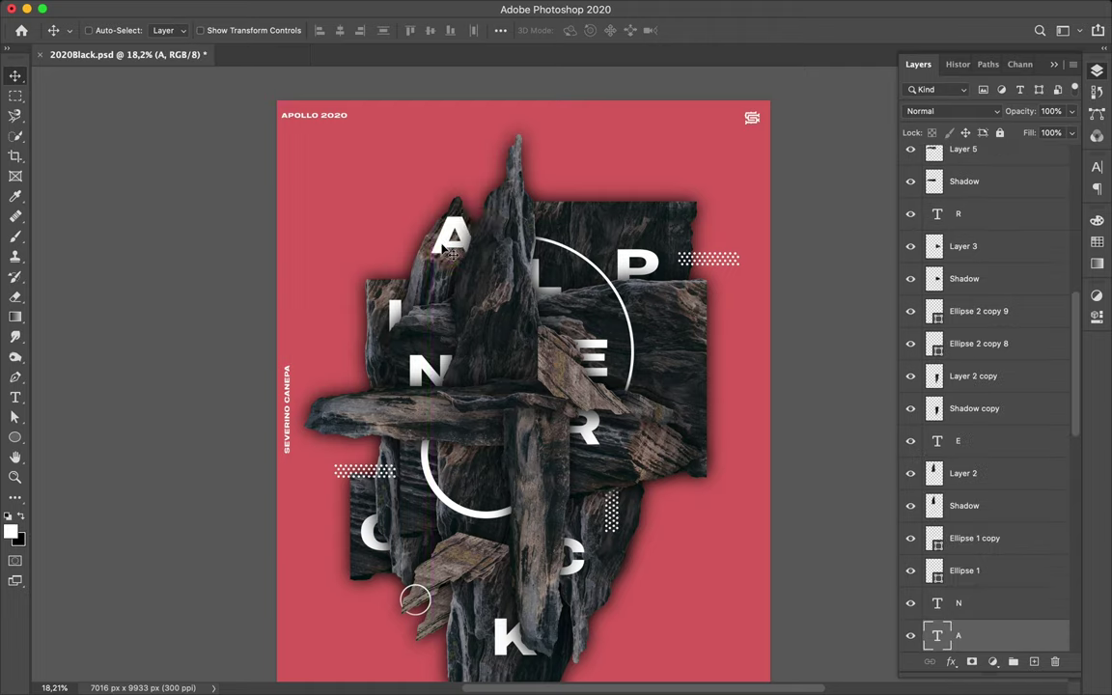
{"action": "left_click", "coordinate": [650, 274], "text": "super"}
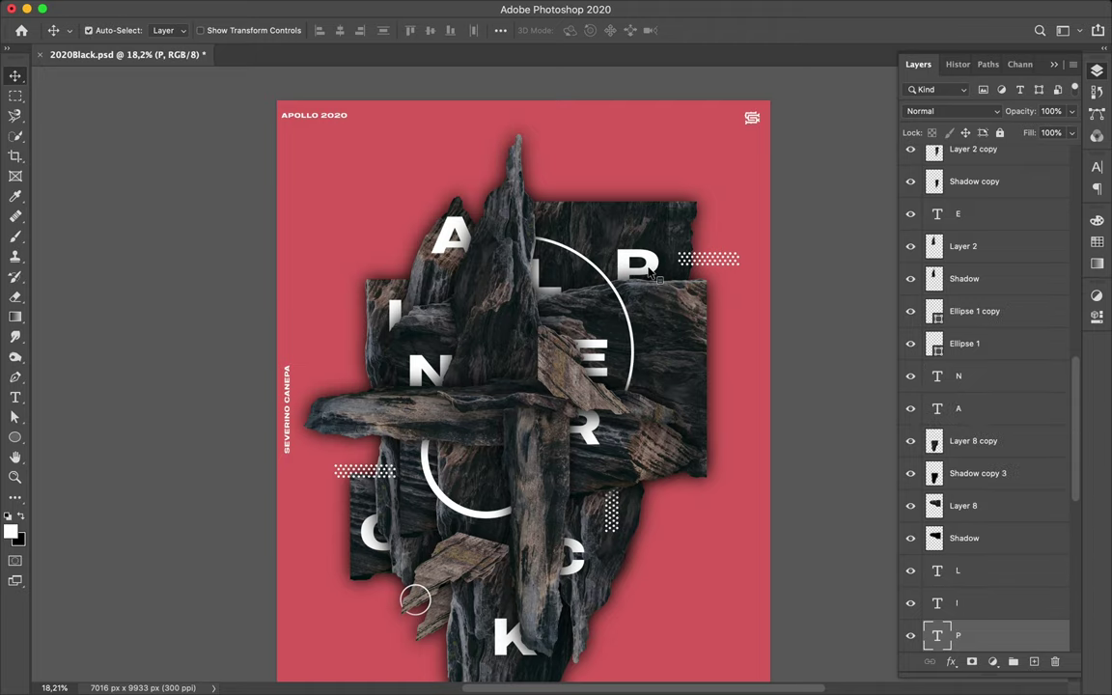
{"action": "left_click_drag", "start_coordinate": [661, 270], "coordinate": [668, 266]}
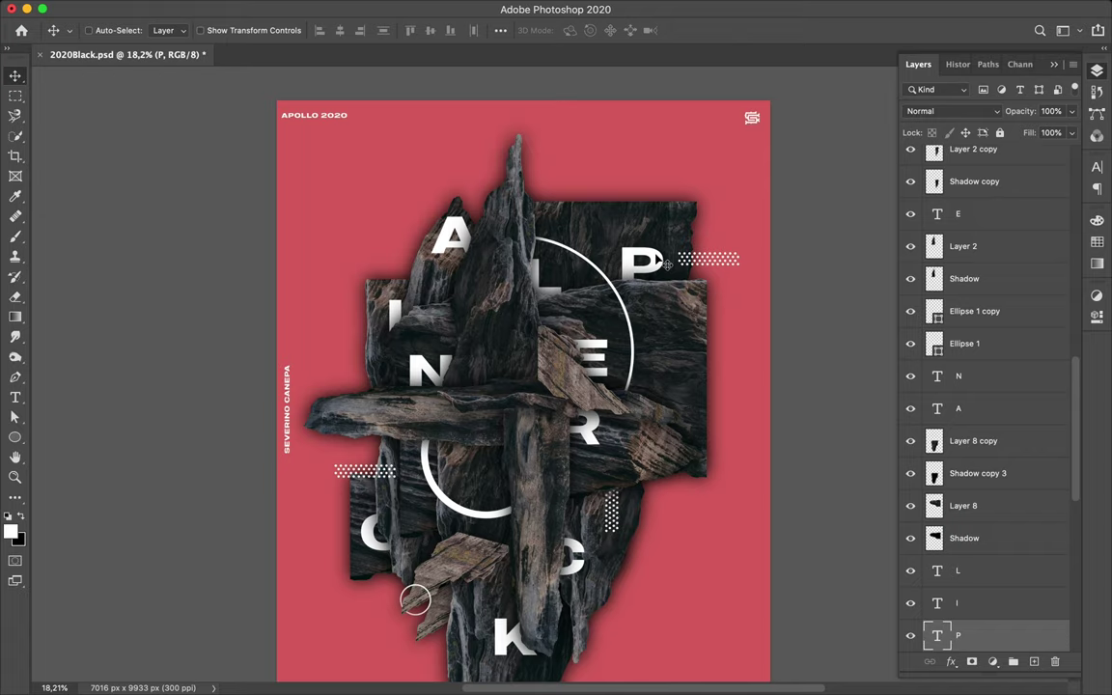
Step: Move the letter R down into alignment with the other letters
{"action": "key", "text": "ctrl"}
{"action": "left_click", "coordinate": [598, 448], "text": "ctrl"}
{"action": "mouse_move", "coordinate": [598, 449]}
{"action": "left_mouse_down"}
{"action": "mouse_move", "coordinate": [591, 465]}
{"action": "mouse_move", "coordinate": [599, 456]}
{"action": "left_mouse_up"}
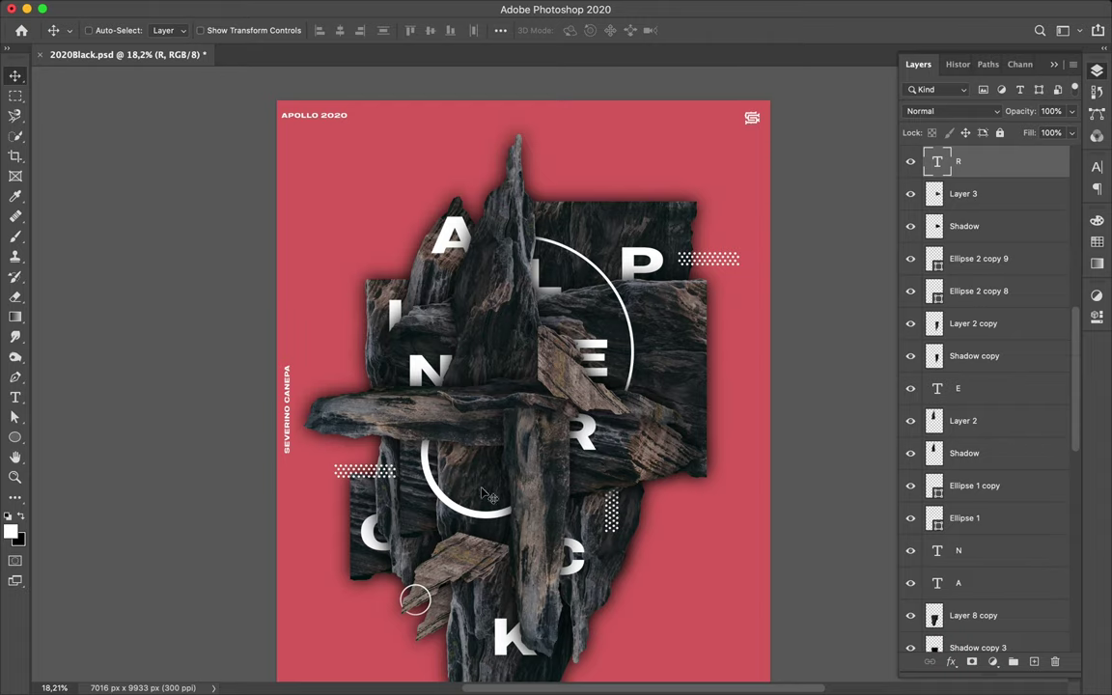
{"action": "scroll", "coordinate": [447, 542], "scroll_direction": "down", "scroll_amount": 1}
{"action": "scroll", "coordinate": [446, 543], "scroll_direction": "down", "scroll_amount": 1}
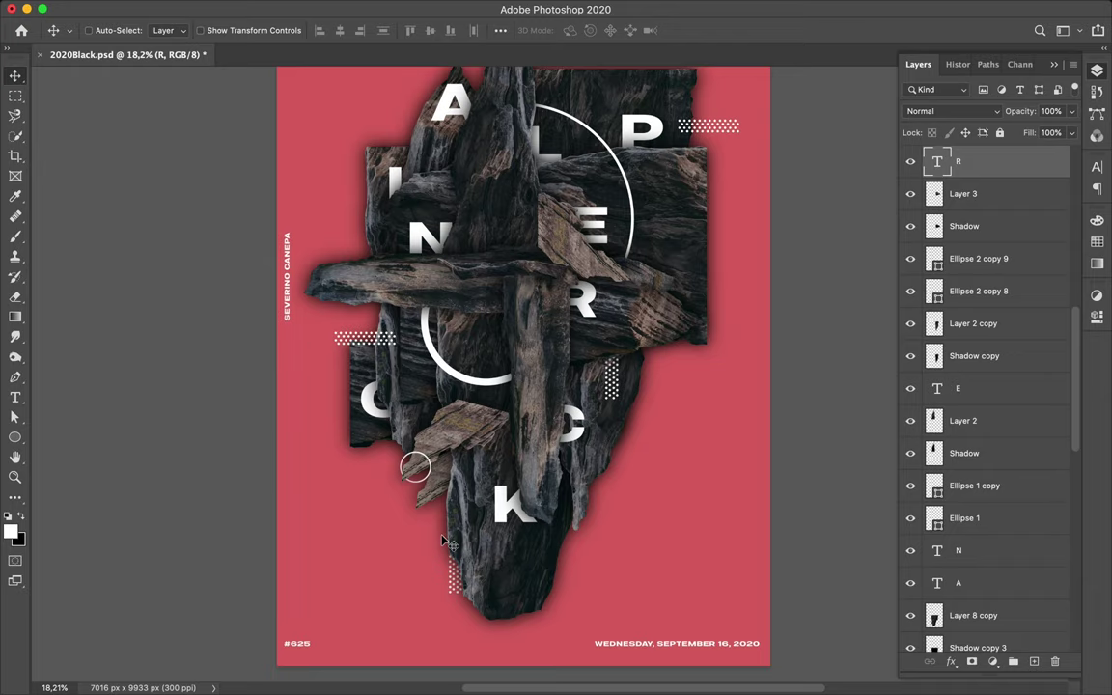
{"action": "scroll", "coordinate": [447, 542], "scroll_direction": "down", "scroll_amount": 1}
{"action": "scroll", "coordinate": [447, 543], "scroll_direction": "down", "scroll_amount": 1}
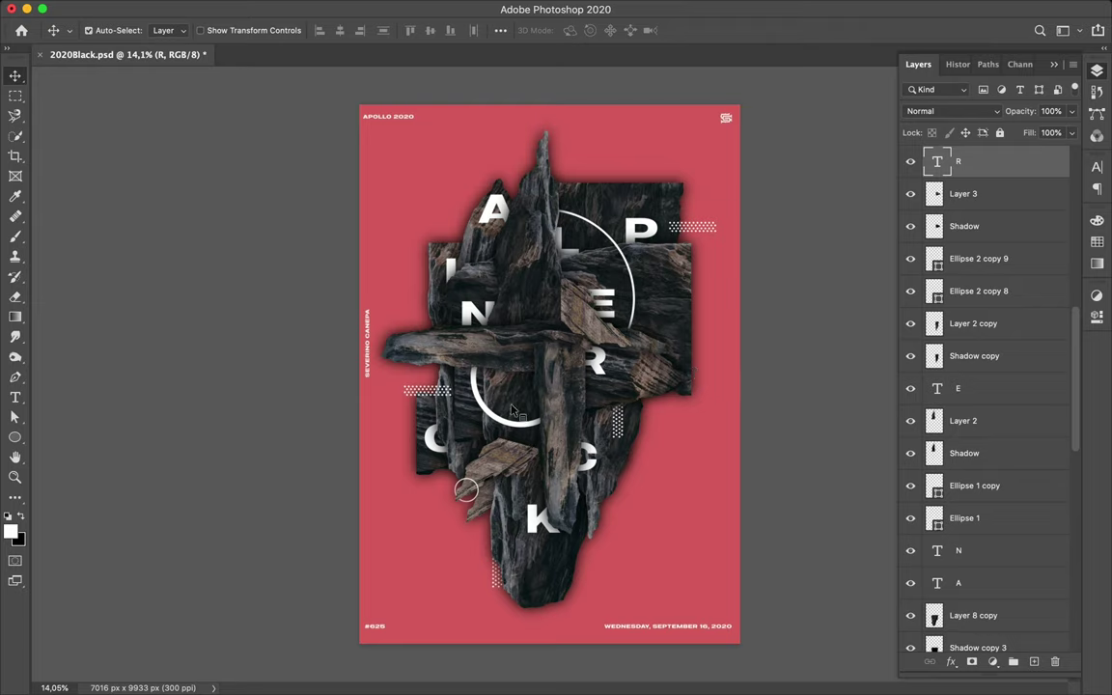
Step: Select the large white ring, Ellipse 1, and try a new stroke width
{"action": "left_click", "coordinate": [447, 383]}
{"action": "key", "text": "a"}
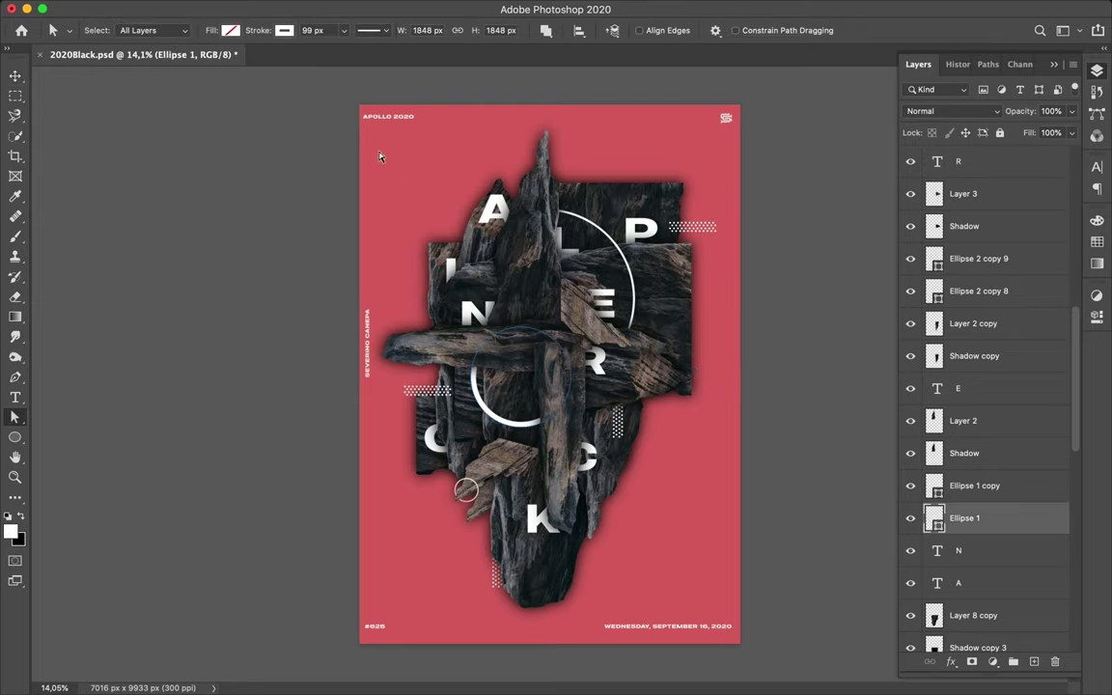
{"action": "left_click", "coordinate": [307, 31]}
{"action": "type", "text": "9"}
{"action": "left_click", "coordinate": [374, 140]}
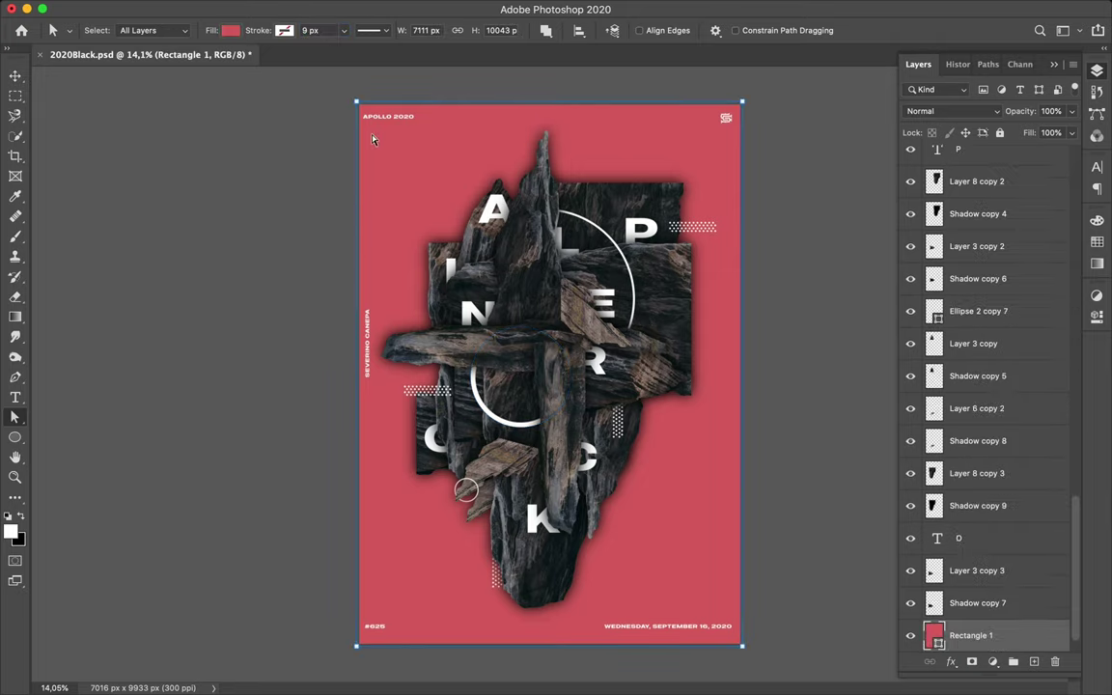
{"action": "key", "text": "v"}
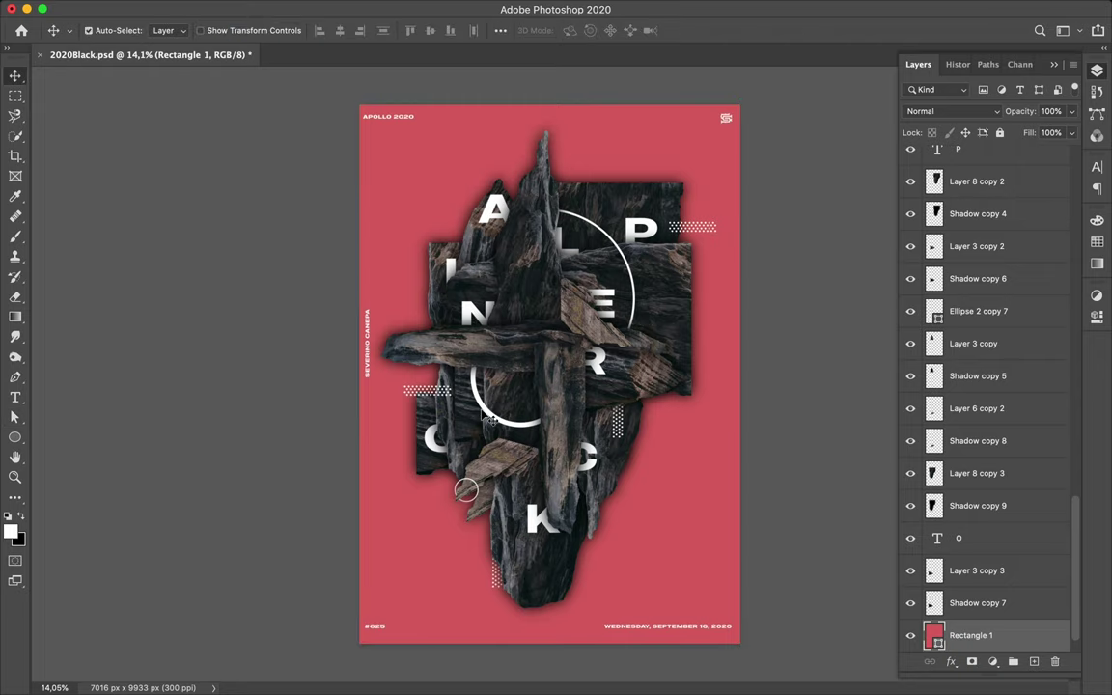
Step: Set Ellipse 1's stroke width to 78 px and deselect it
{"action": "left_click", "coordinate": [473, 381]}
{"action": "key", "text": "a"}
{"action": "left_click", "coordinate": [314, 30]}
{"action": "type", "text": "78"}
{"action": "key", "text": "Return"}
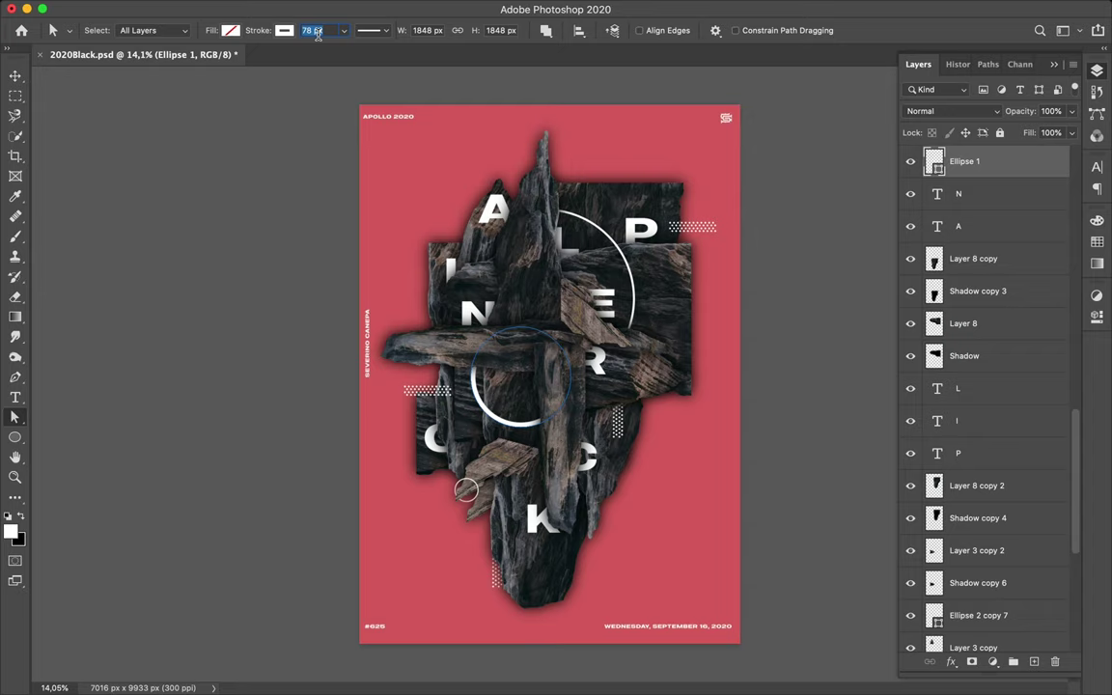
{"action": "left_click", "coordinate": [257, 273]}
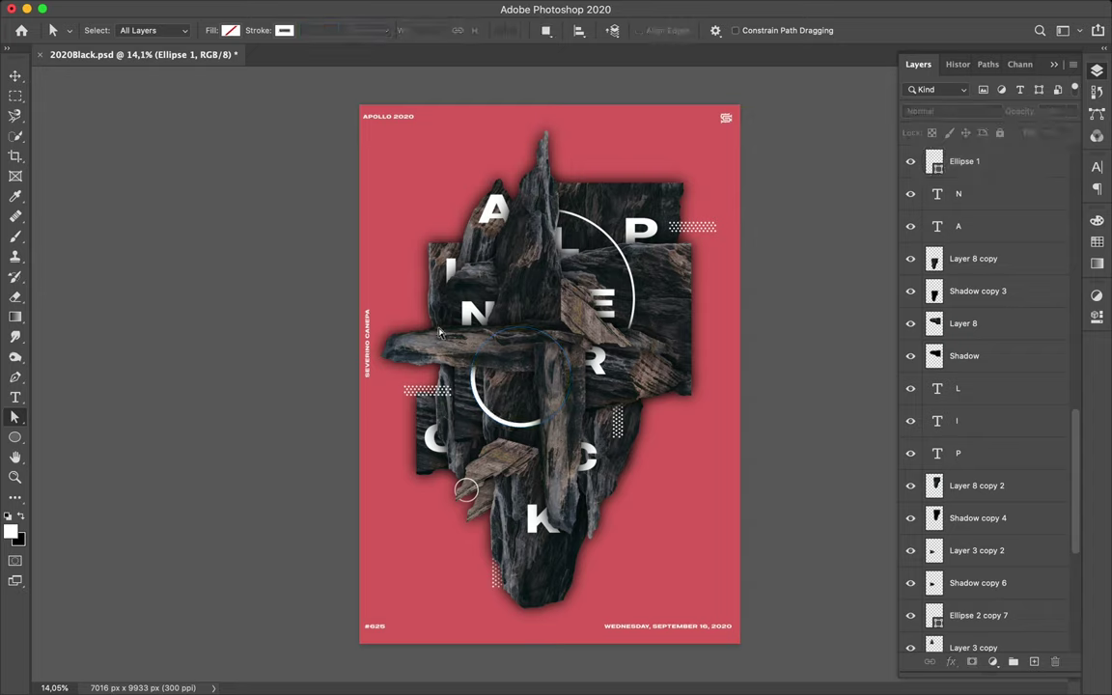
{"action": "key", "text": "v"}
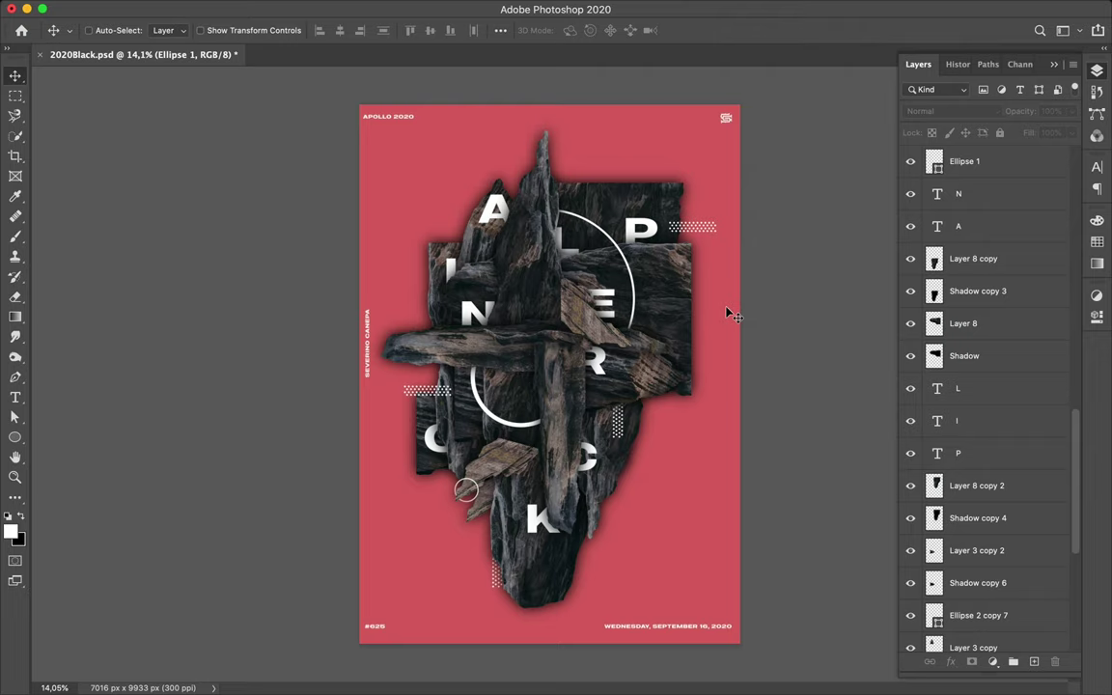
Step: Turn on Layer 1's visibility to tint the rocks purple and orange
{"action": "scroll", "coordinate": [1013, 296], "scroll_direction": "up", "scroll_amount": 5}
{"action": "scroll", "coordinate": [1017, 292], "scroll_direction": "up", "scroll_amount": 5}
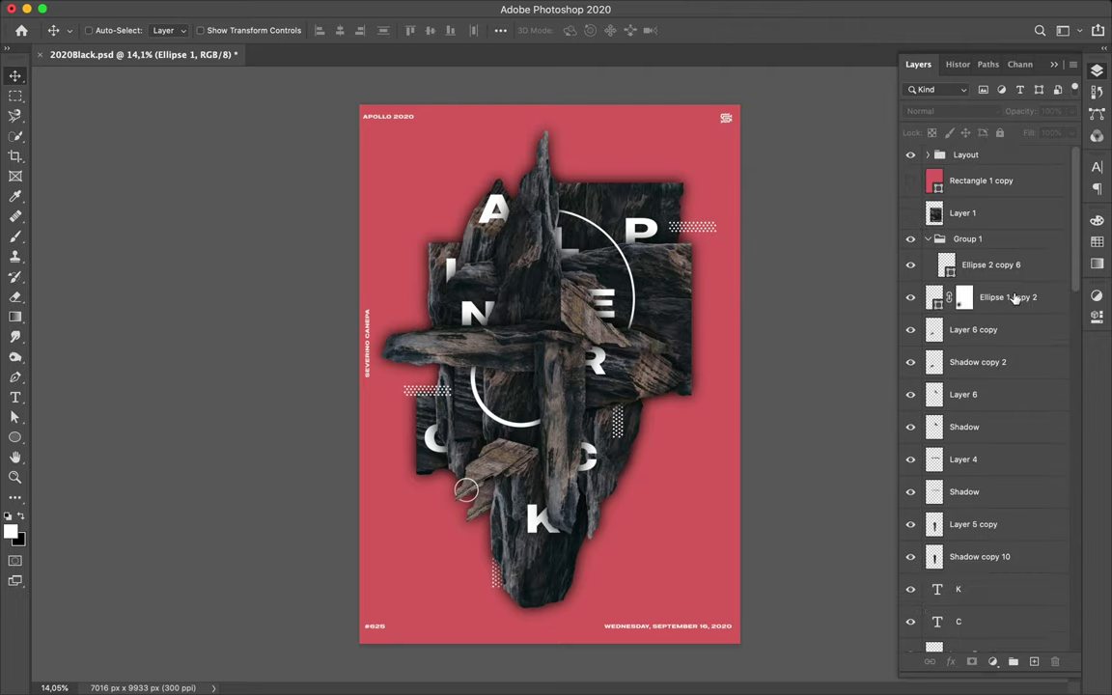
{"action": "left_click", "coordinate": [910, 182]}
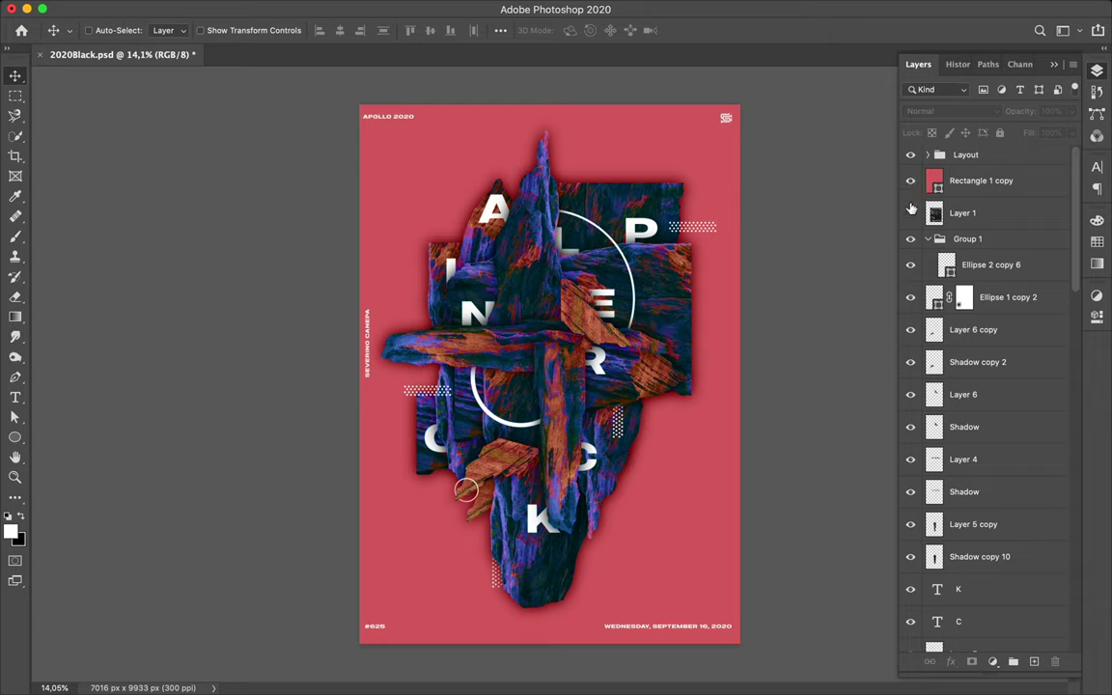
Step: Lower the Rectangle 1 copy Saturation overlay's fill to 49%
{"action": "left_click", "coordinate": [1000, 188]}
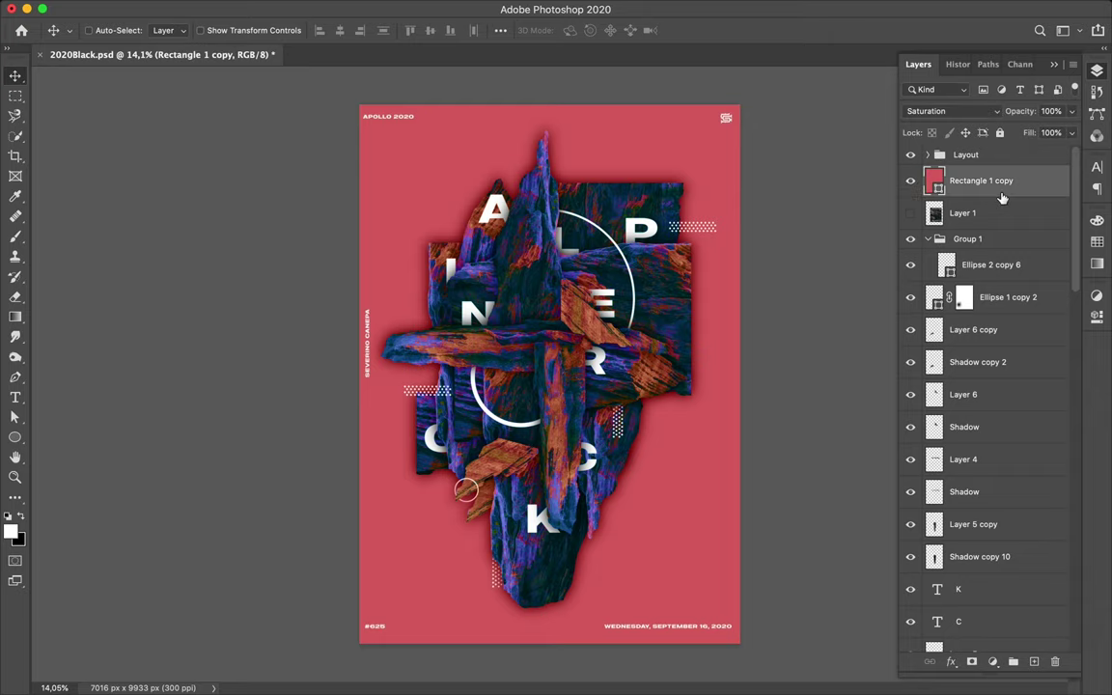
{"action": "left_click", "coordinate": [1073, 134]}
{"action": "left_click_drag", "start_coordinate": [1069, 152], "coordinate": [1043, 155]}
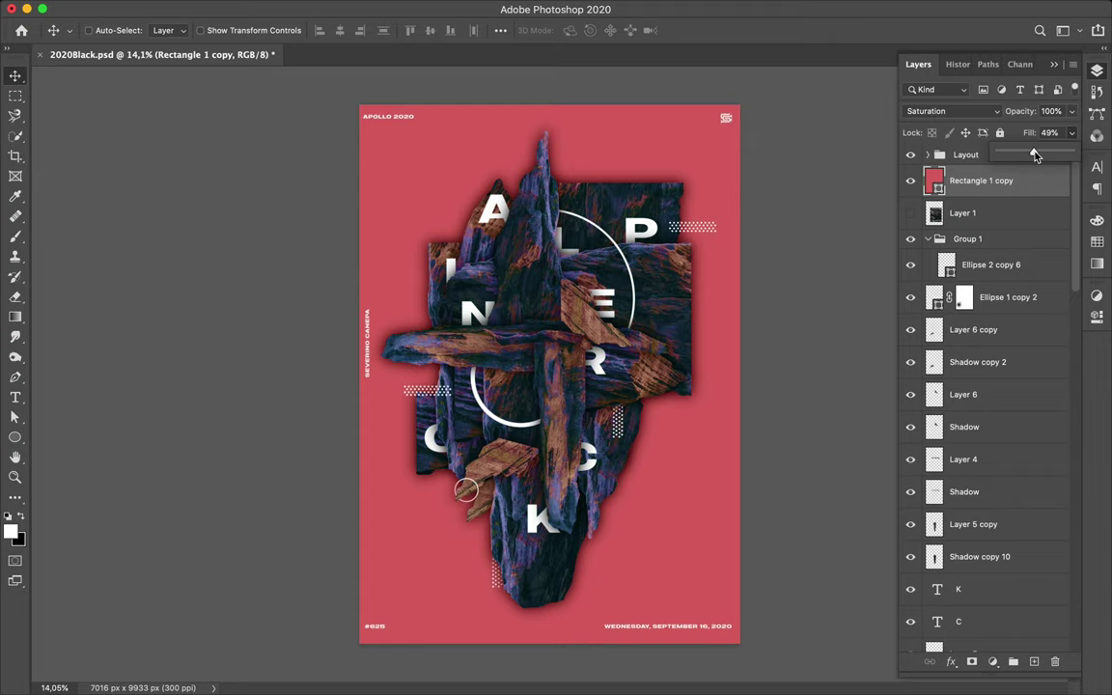
{"action": "left_click", "coordinate": [802, 272]}
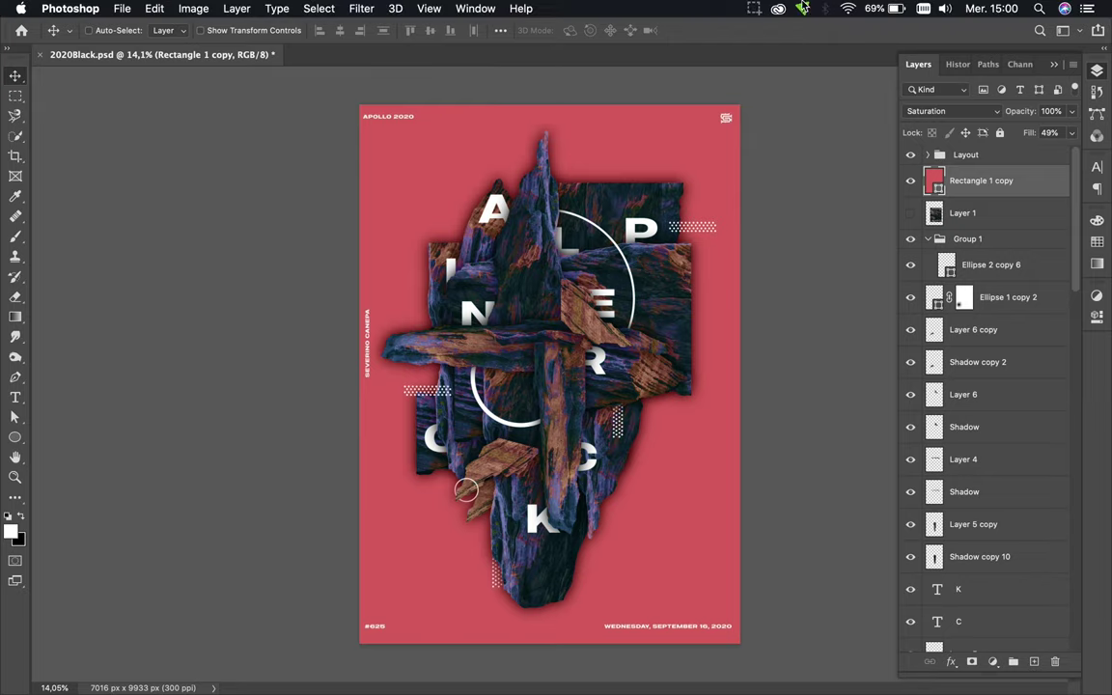
{"action": "left_click", "coordinate": [754, 7]}
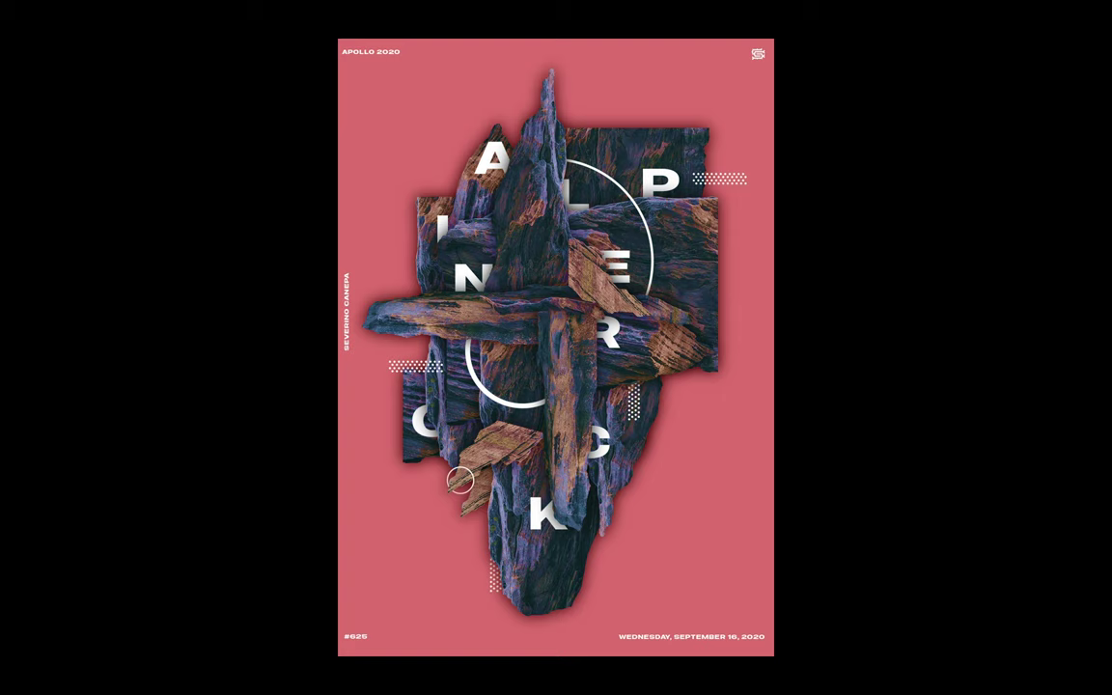